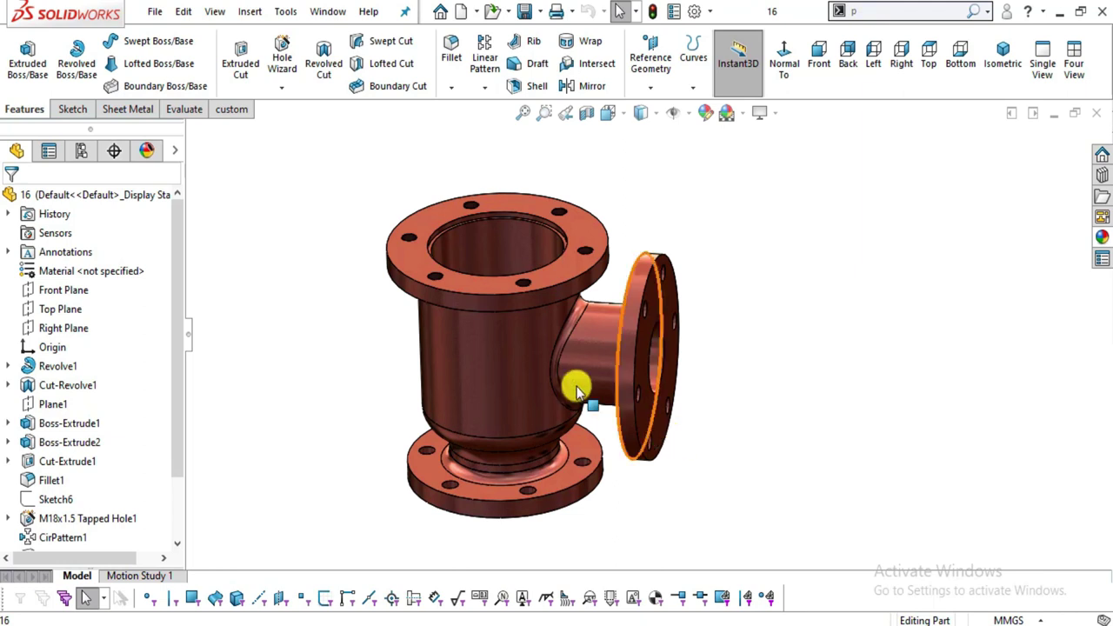
- Inspect the finished flanged tee body from several angles, including a close-up of a threaded hole in the upper flange
middle_click_drag(589, 496, 716, 328)
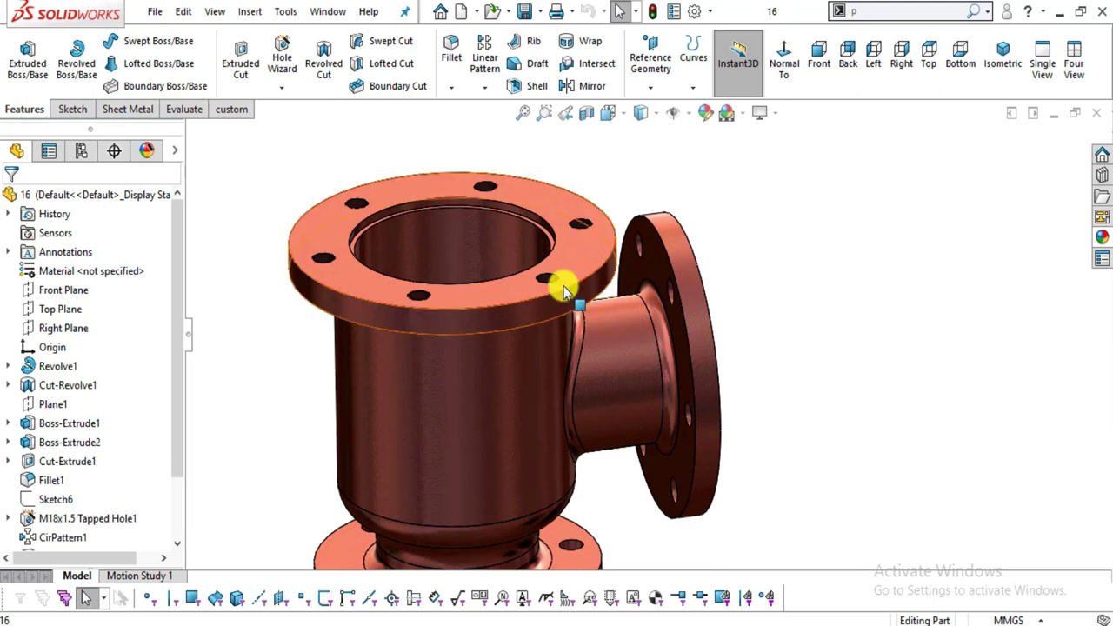
scroll(574, 291, "down", 3)
middle_click_drag(634, 331, 627, 376)
scroll(626, 374, "down", 3)
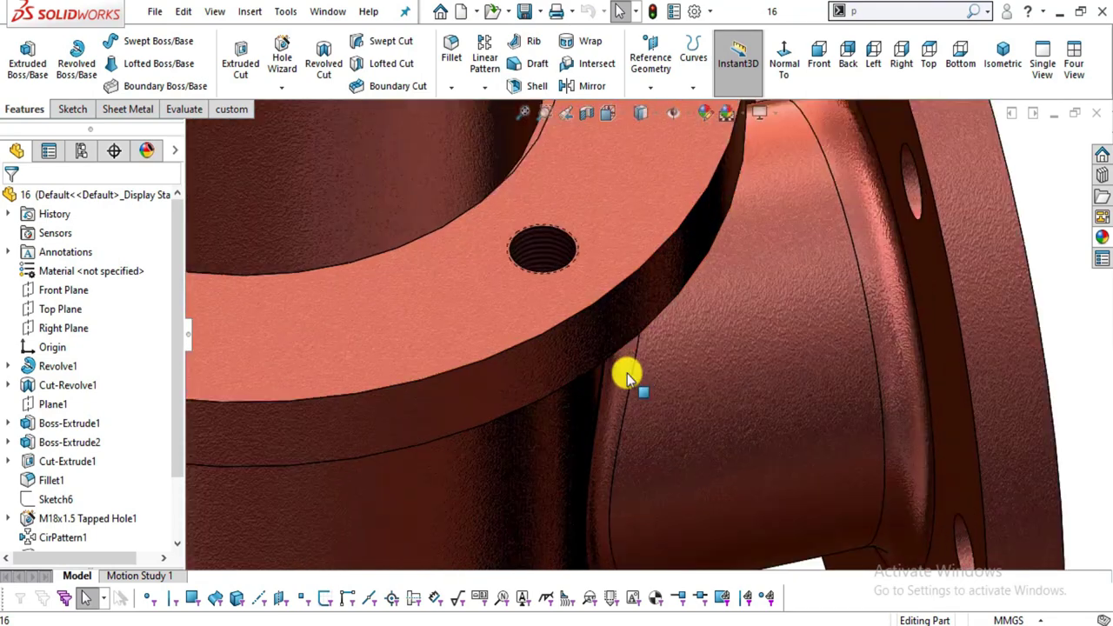
scroll(562, 236, "down", 2)
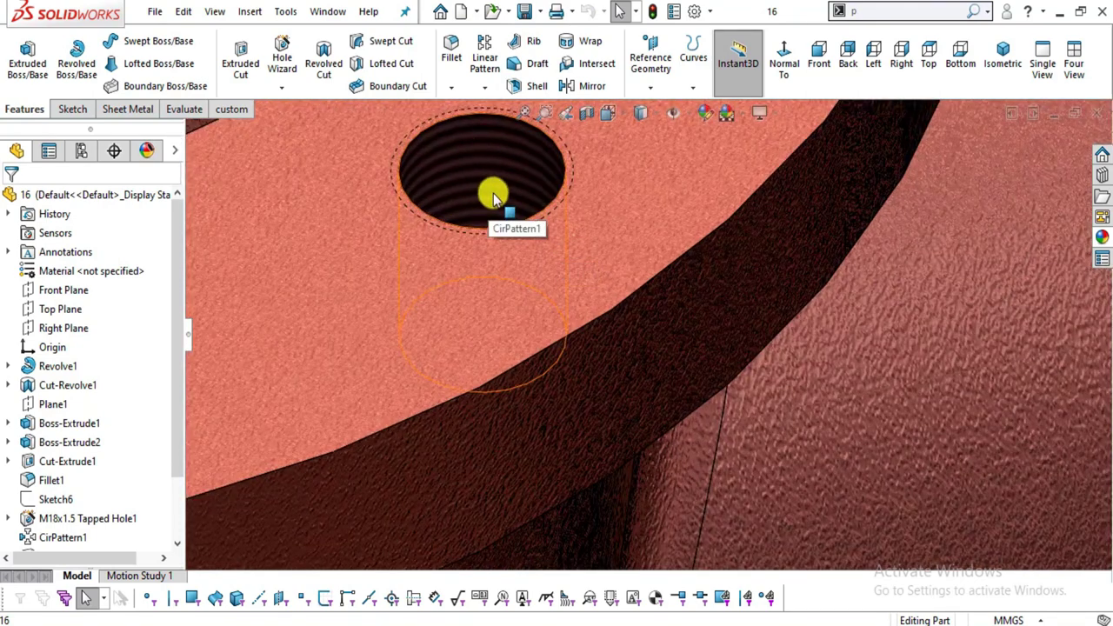
scroll(496, 196, "up", 5)
scroll(579, 289, "up", 6)
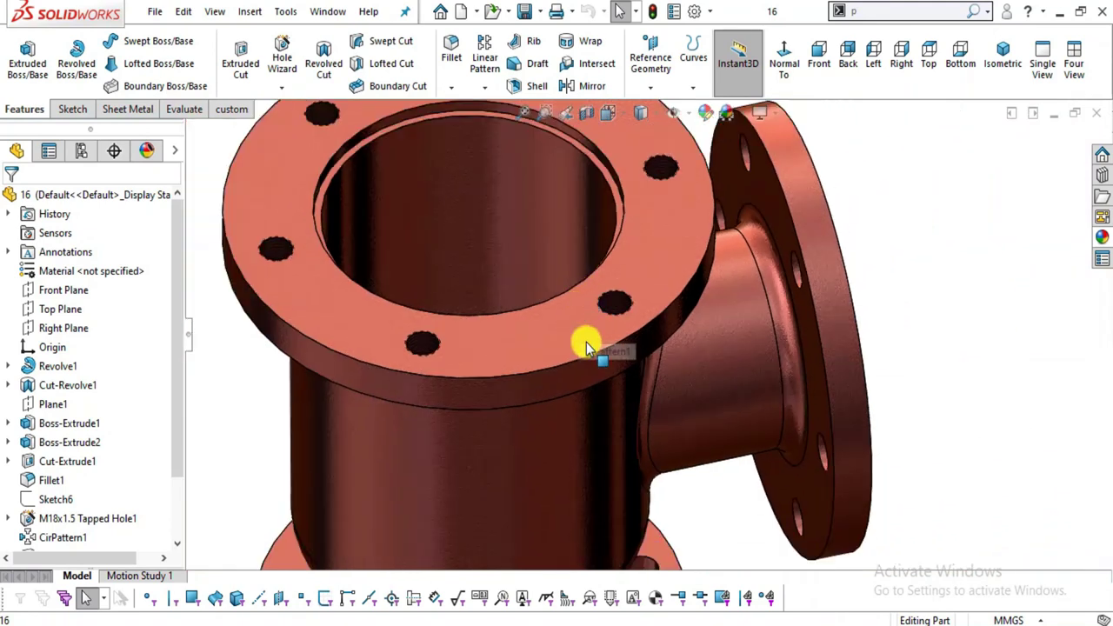
middle_click_drag(629, 380, 614, 315)
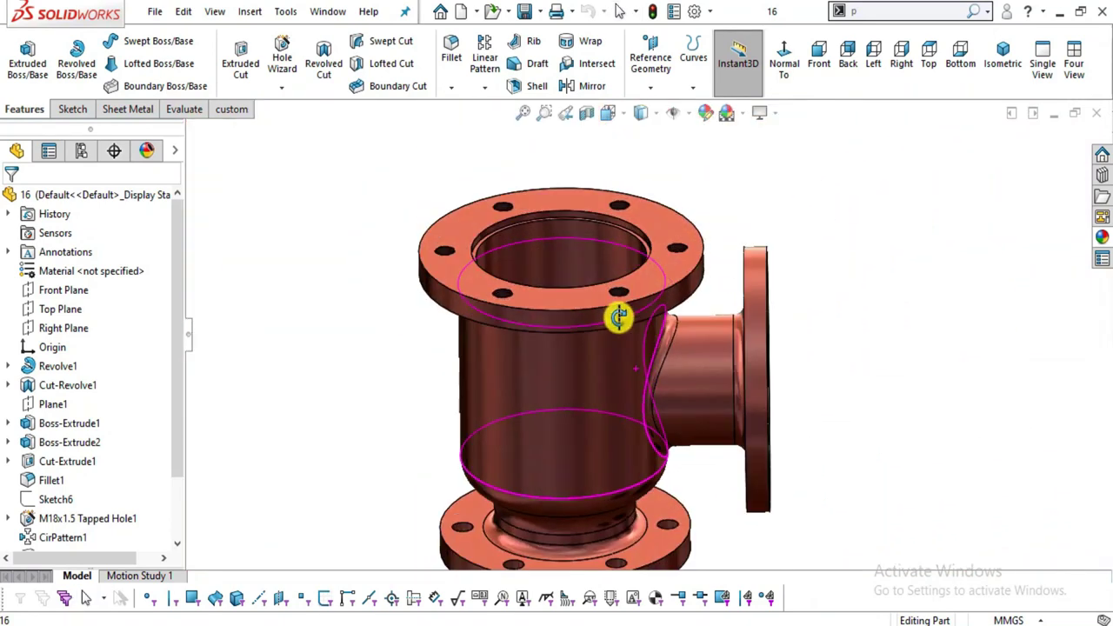
scroll(614, 304, "up", 3)
scroll(735, 378, "down", 2)
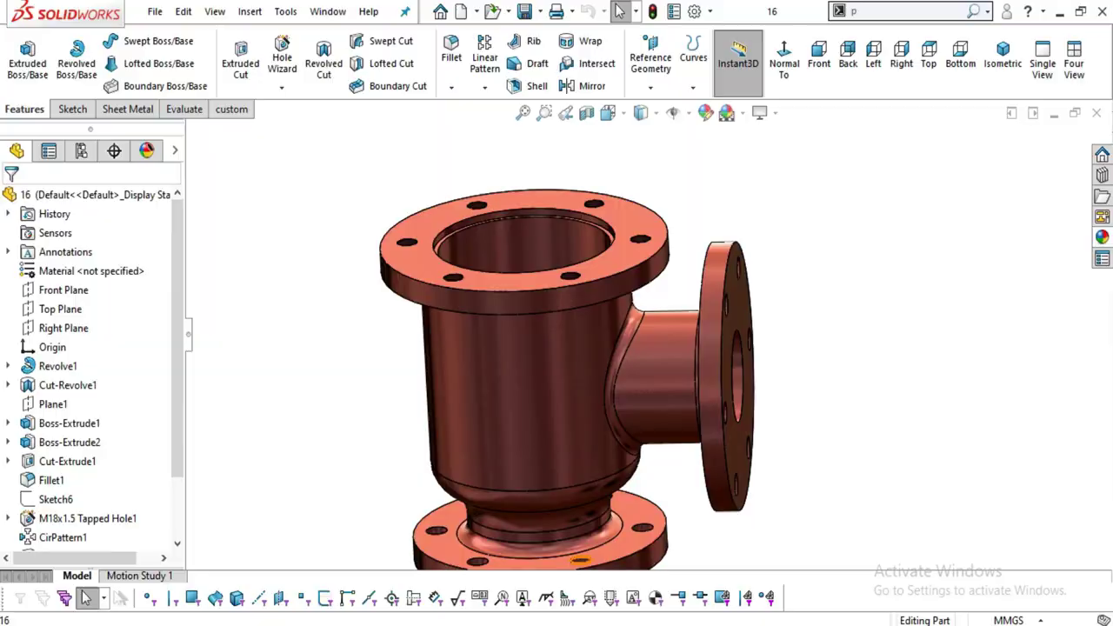
- Switch to the 16.jpg drawing in Photos and examine the small outside view, section A-A and the isometric view
left_click(554, 620)
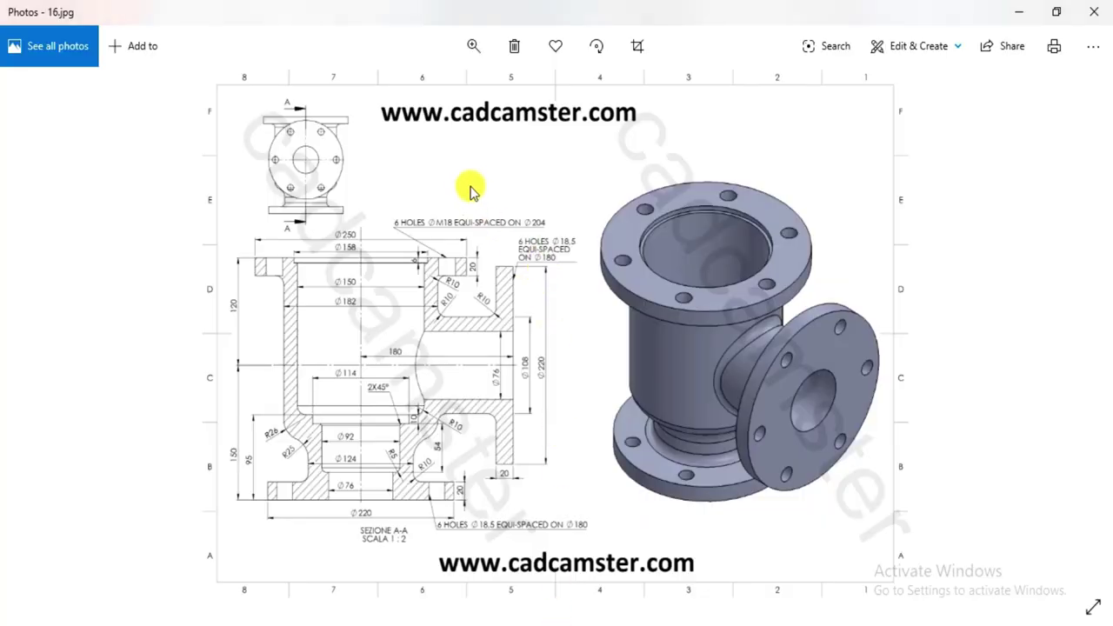
scroll(476, 202, "up", 5)
scroll(439, 170, "down", 4)
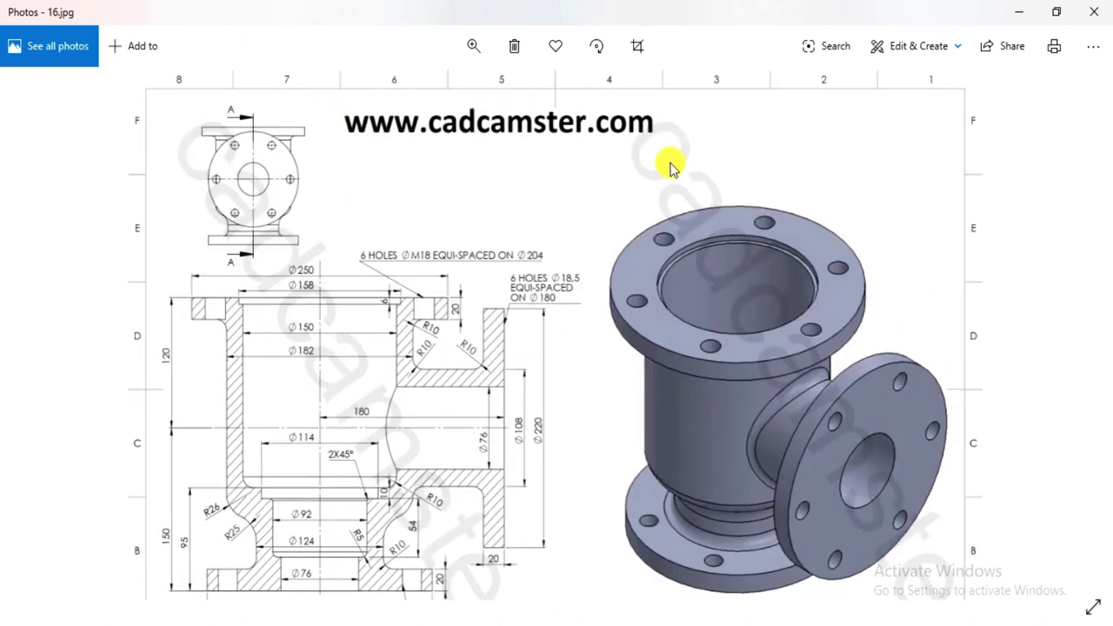
scroll(502, 147, "down", 2)
scroll(521, 324, "up", 3)
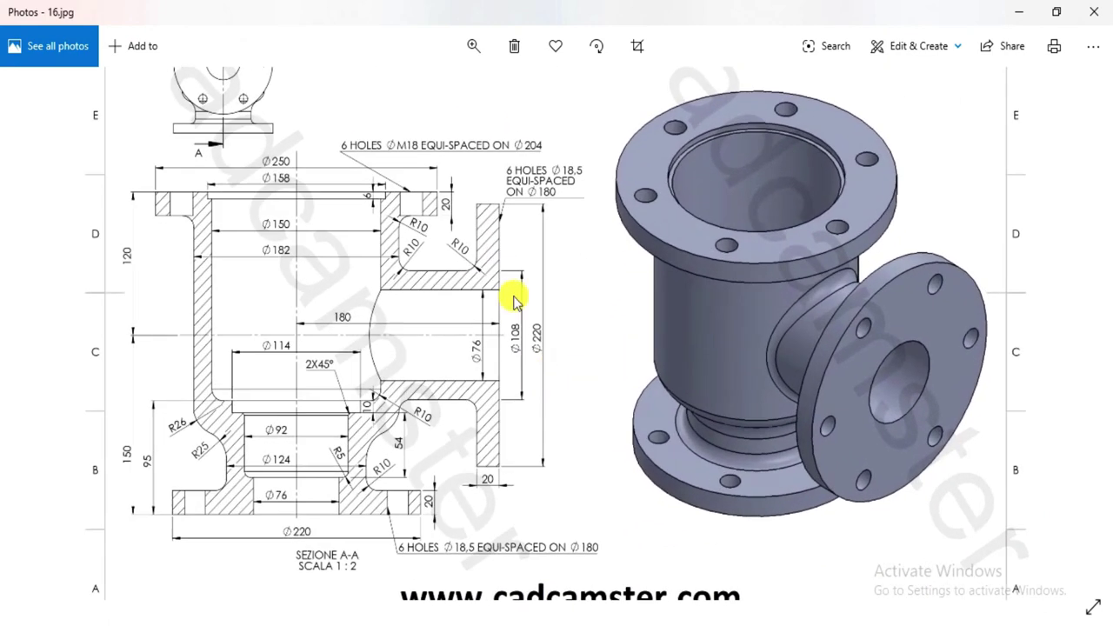
scroll(522, 324, "up", 2)
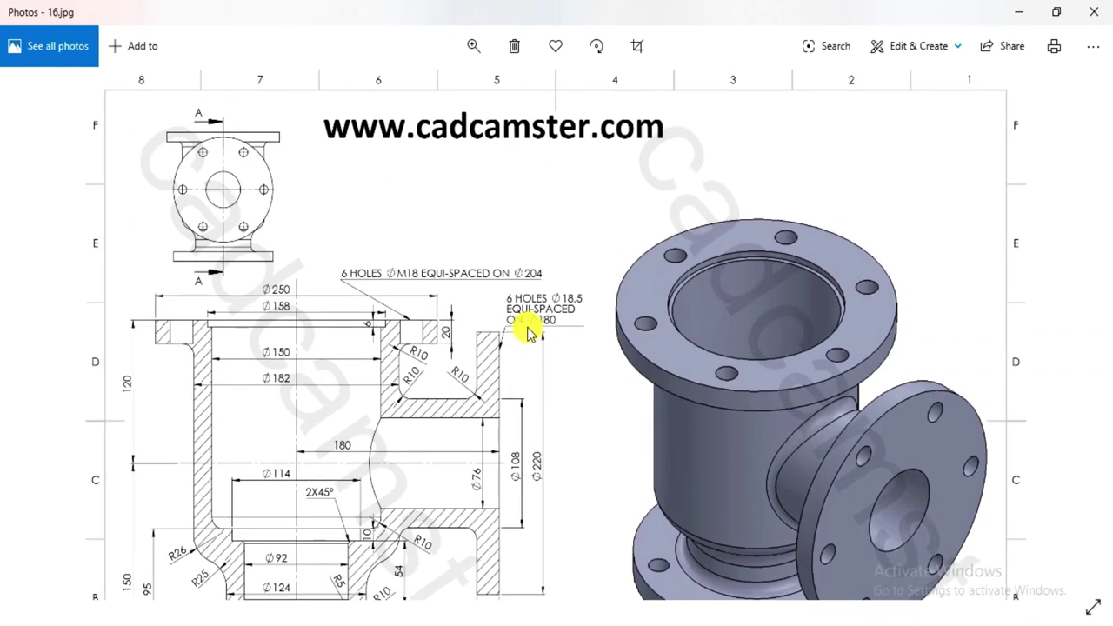
scroll(430, 141, "up", 2)
scroll(452, 143, "down", 1)
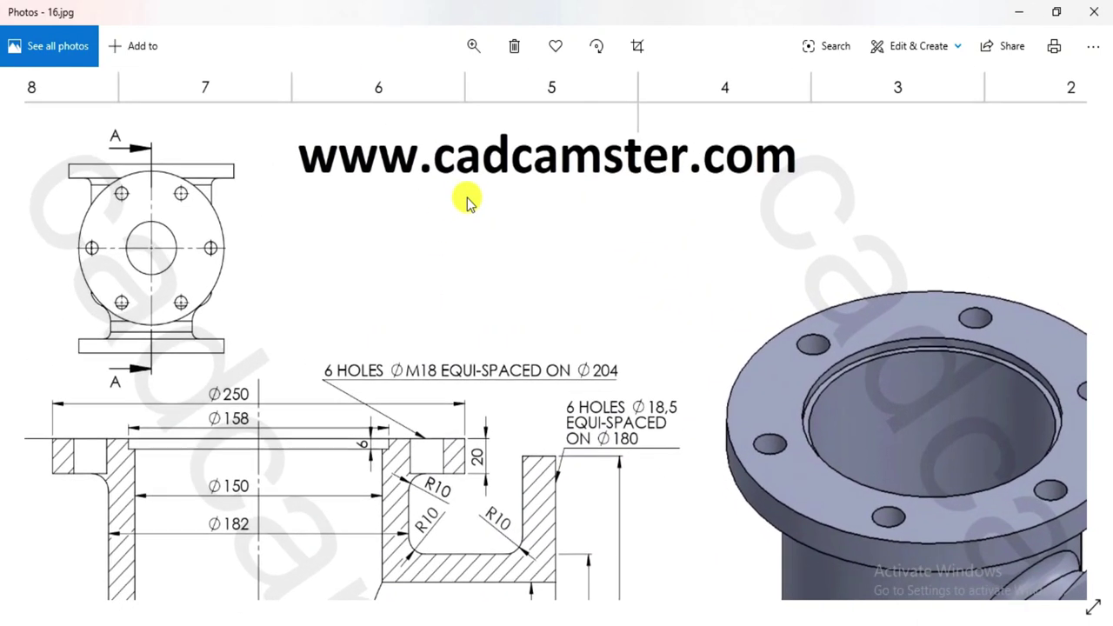
scroll(461, 149, "down", 2)
scroll(641, 551, "up", 1)
scroll(515, 369, "up", 3)
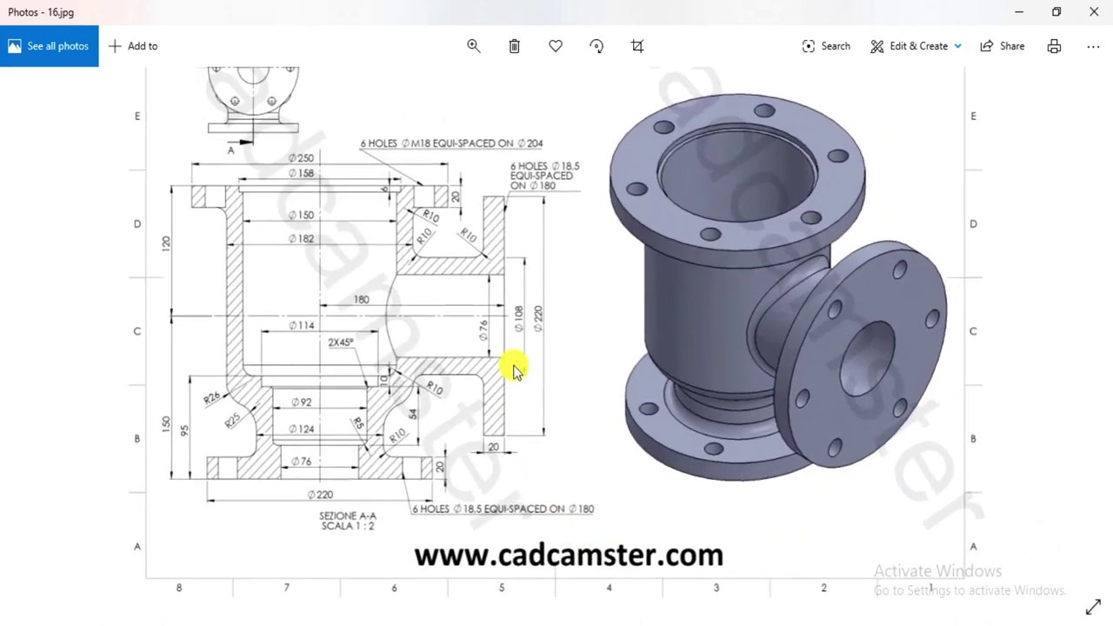
scroll(493, 257, "down", 3)
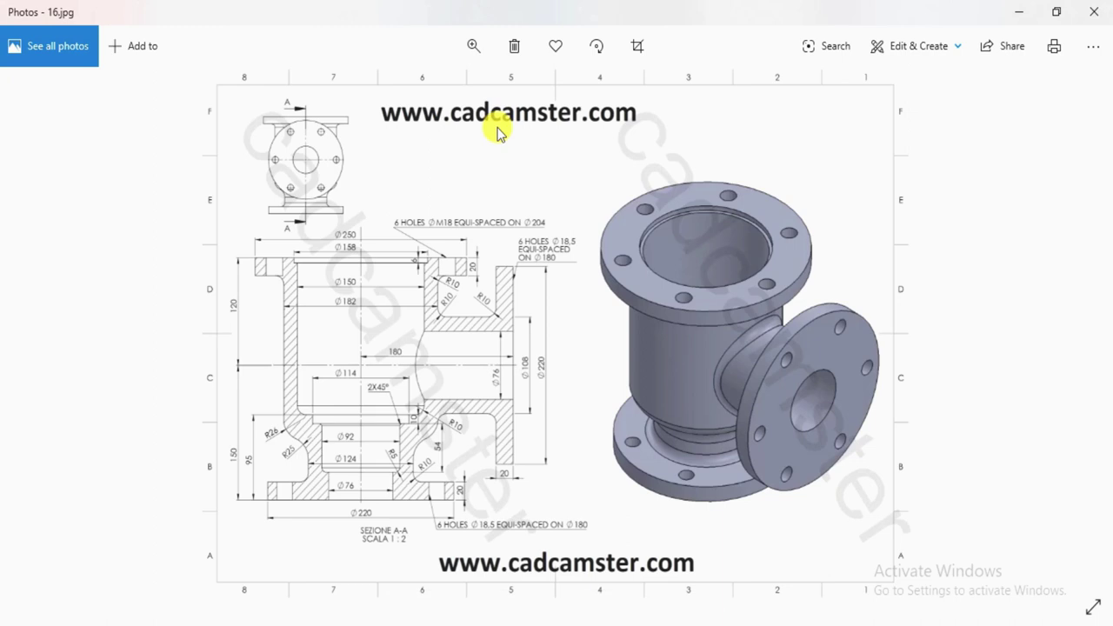
scroll(468, 438, "up", 5)
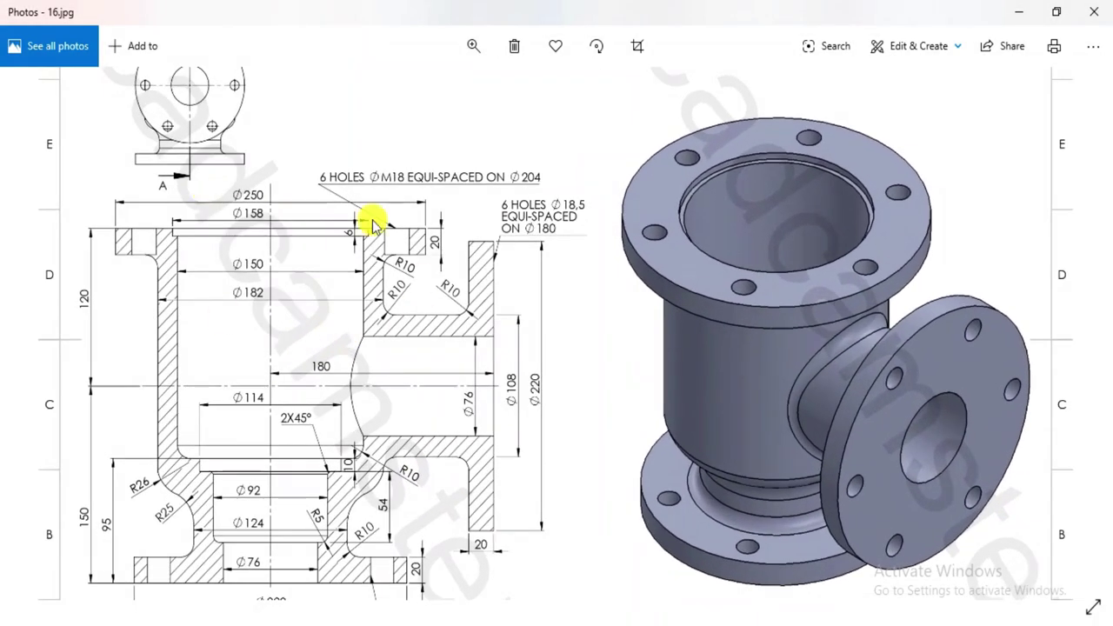
left_click_drag(328, 307, 365, 257)
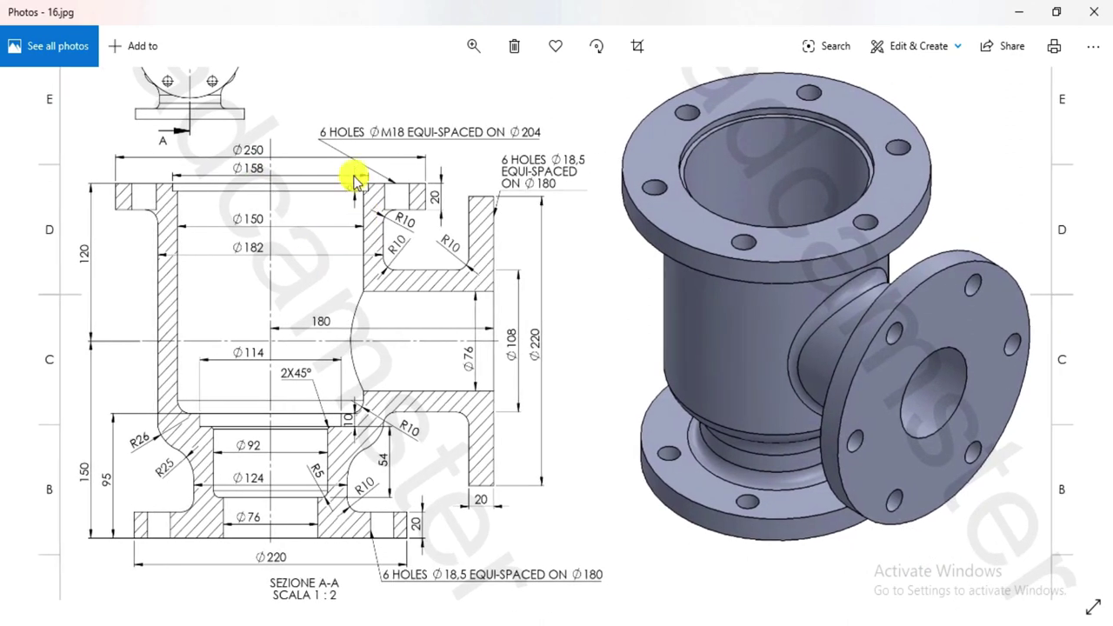
left_click_drag(360, 180, 435, 435)
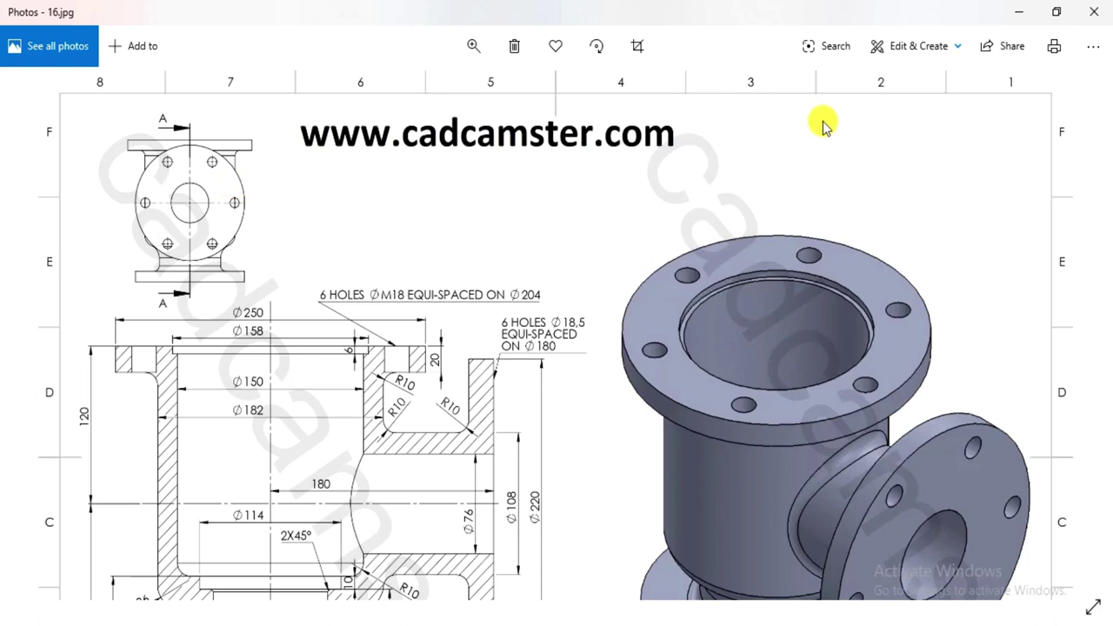
- Start drawing on the image and mark cutting line A-A and its viewing-direction arrow on the small outside view
left_click(889, 48)
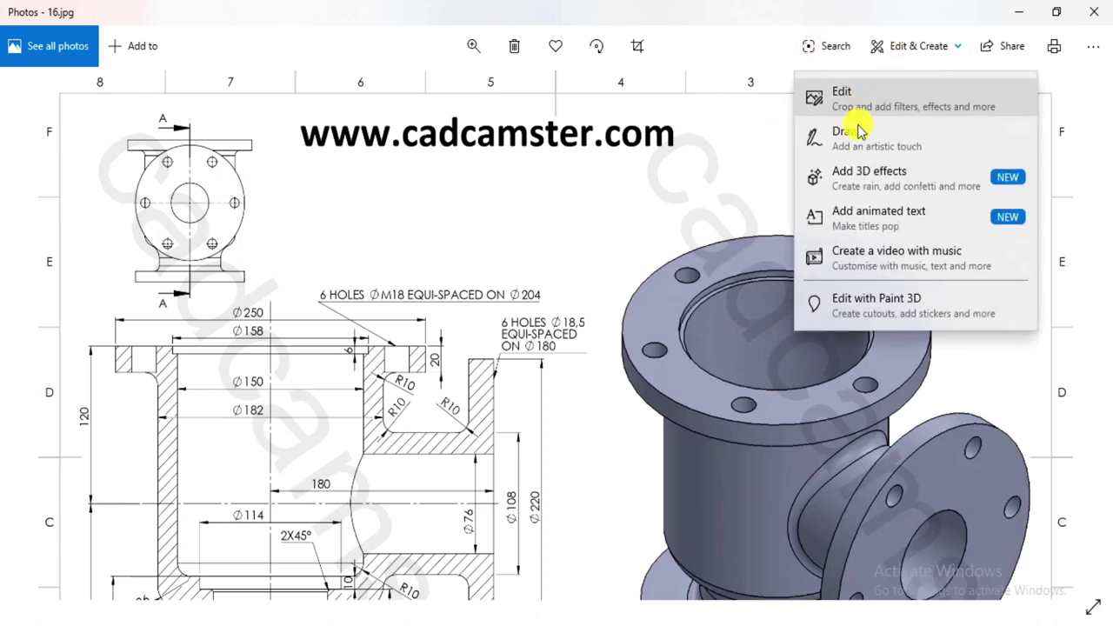
left_click(857, 139)
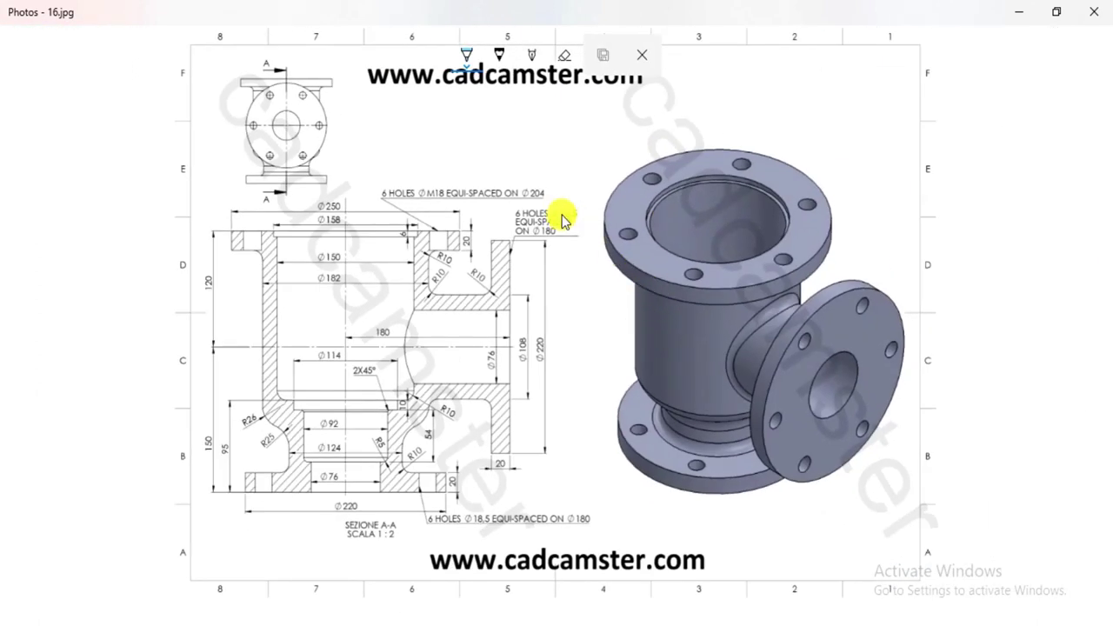
left_click_drag(288, 77, 283, 180)
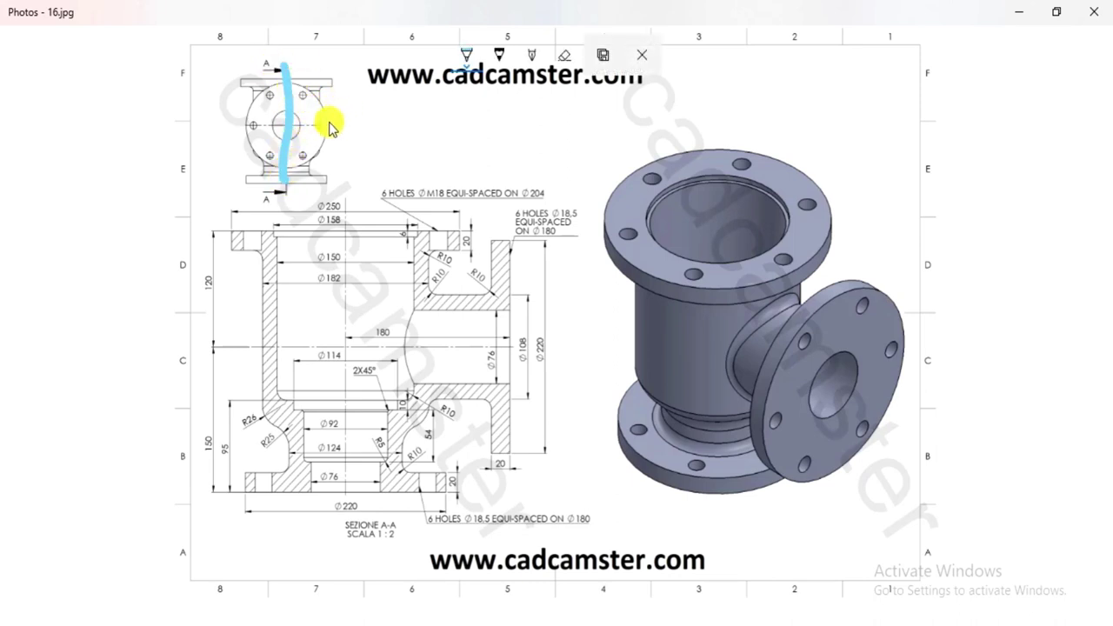
mouse_move(220, 103)
left_mouse_down()
mouse_move(270, 103)
mouse_move(259, 109)
left_mouse_up()
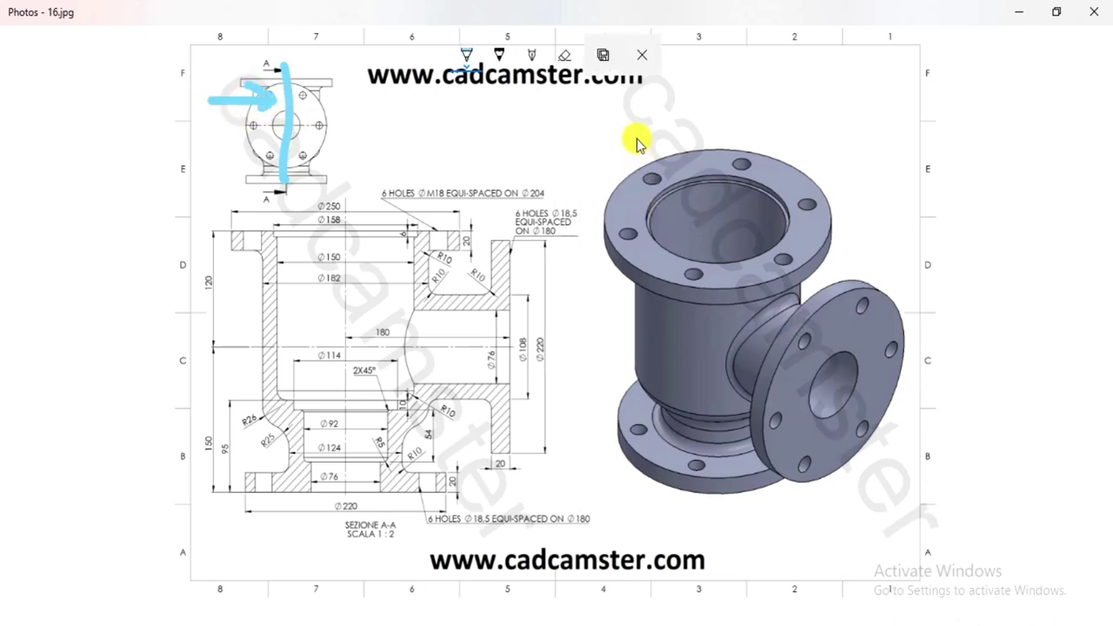
- Sketch the cutting plane and a viewing arrow freehand over the isometric view, and leave the markup without saving
left_click_drag(634, 130, 921, 471)
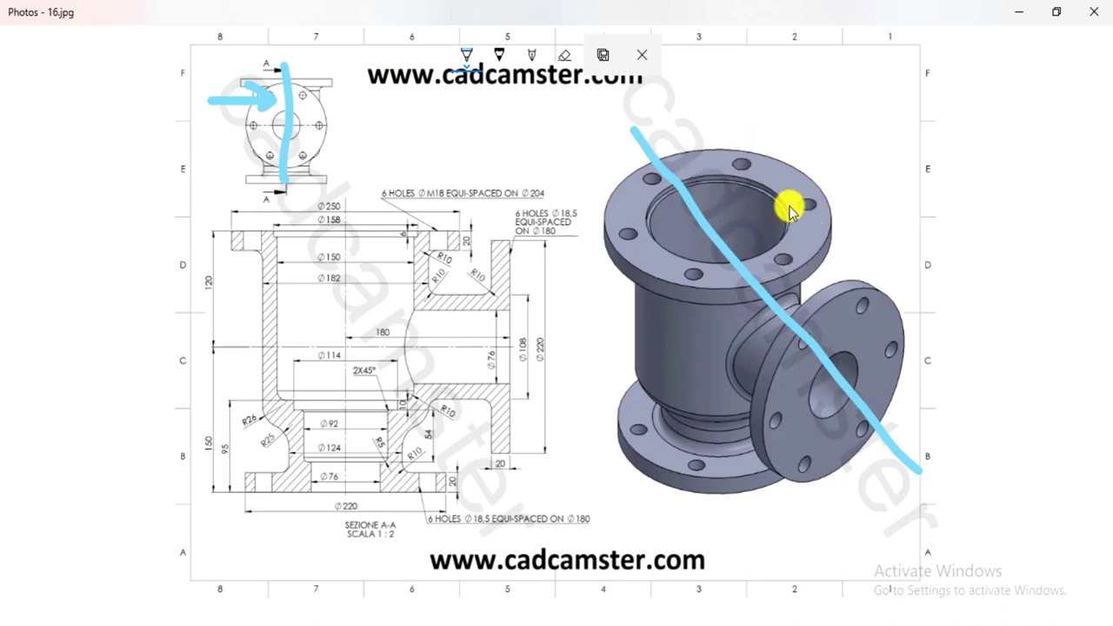
mouse_move(774, 242)
left_mouse_down()
mouse_move(805, 398)
mouse_move(791, 548)
left_mouse_up()
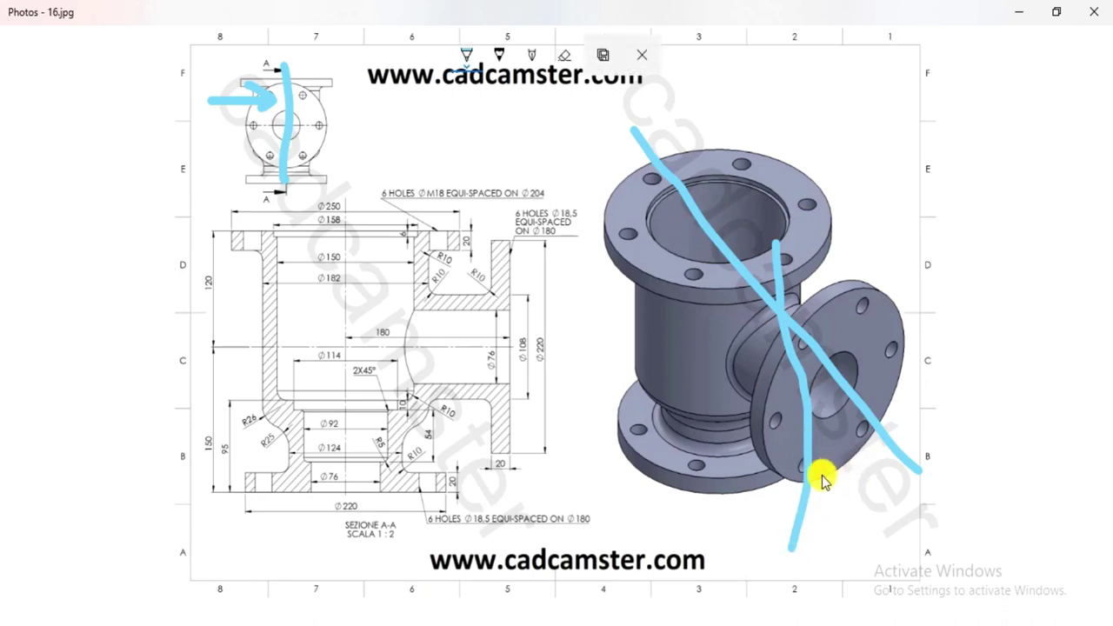
mouse_move(809, 429)
left_mouse_down()
mouse_move(612, 309)
mouse_move(635, 287)
mouse_move(664, 417)
left_mouse_up()
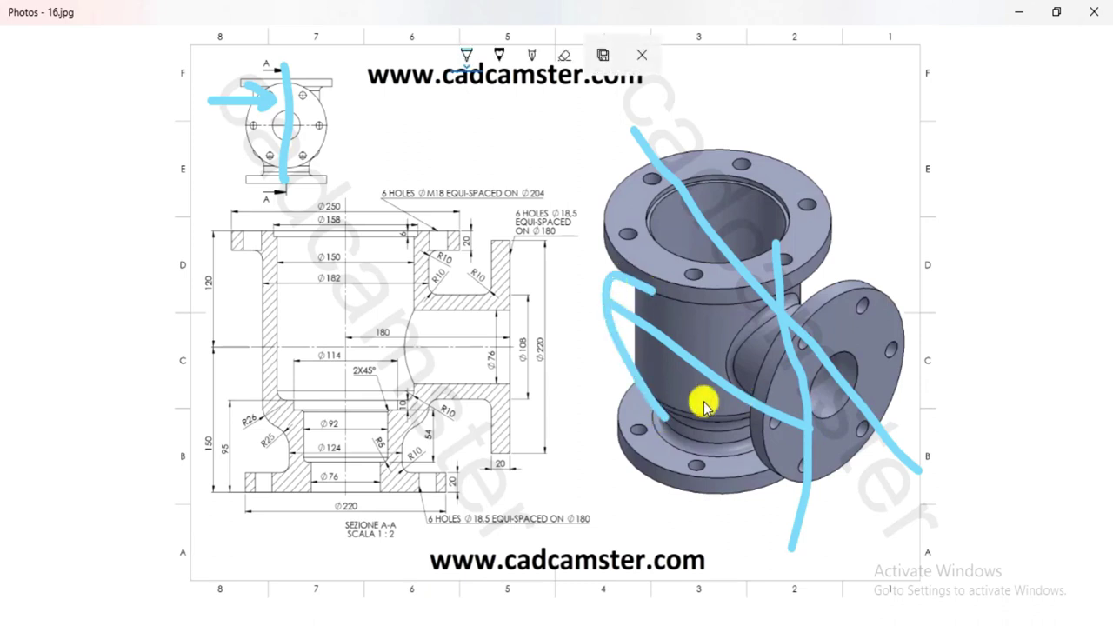
mouse_move(536, 403)
left_mouse_down()
mouse_move(645, 330)
mouse_move(590, 322)
mouse_move(639, 352)
left_mouse_up()
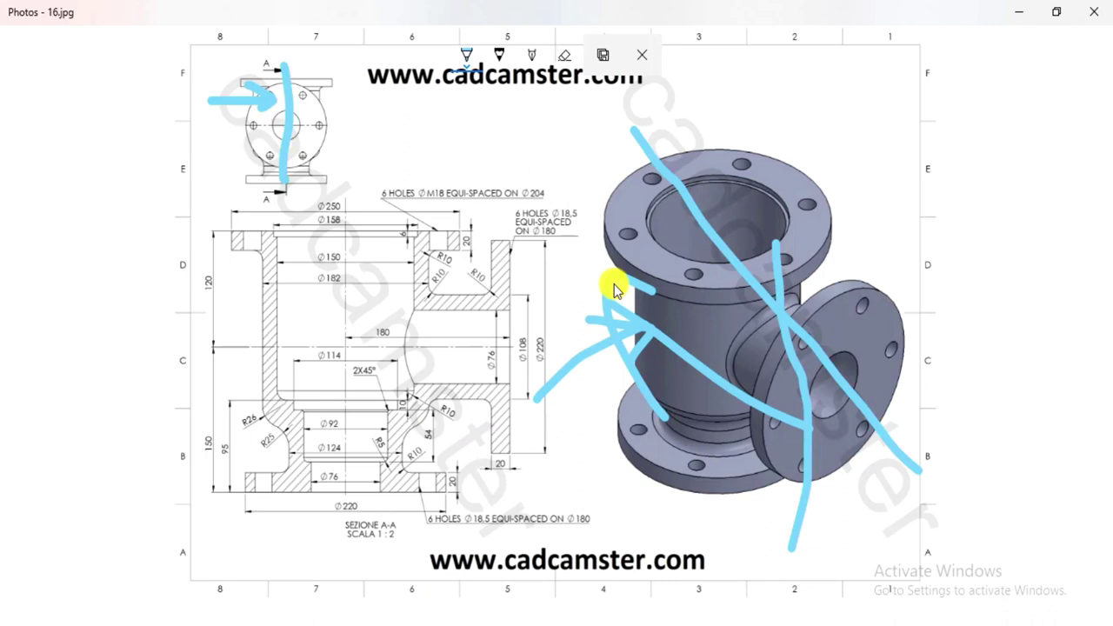
left_click(640, 53)
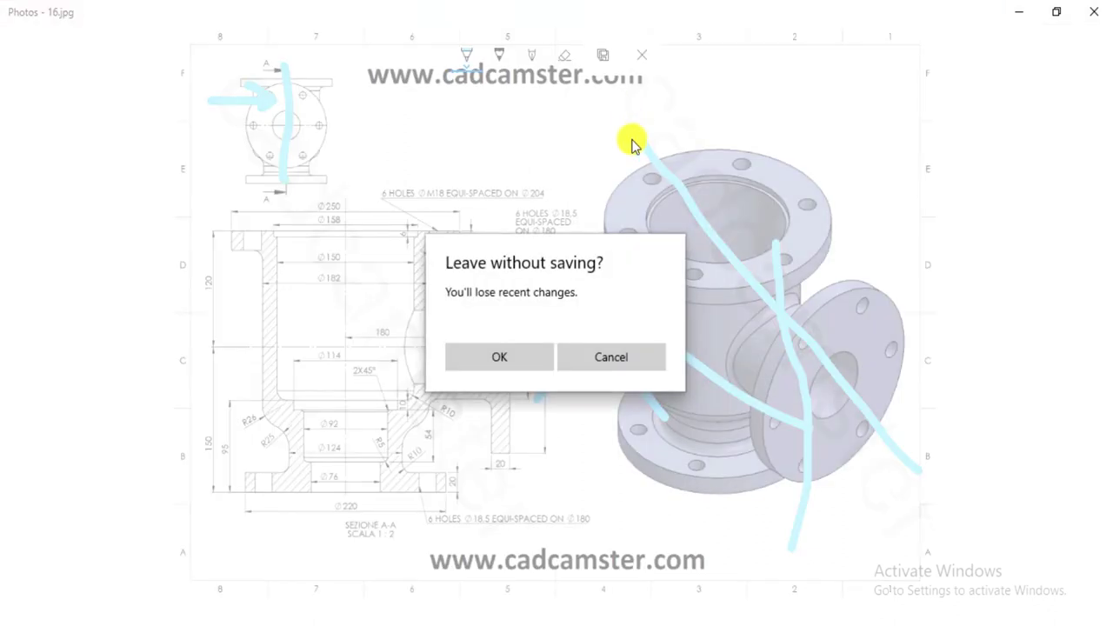
left_click(495, 359)
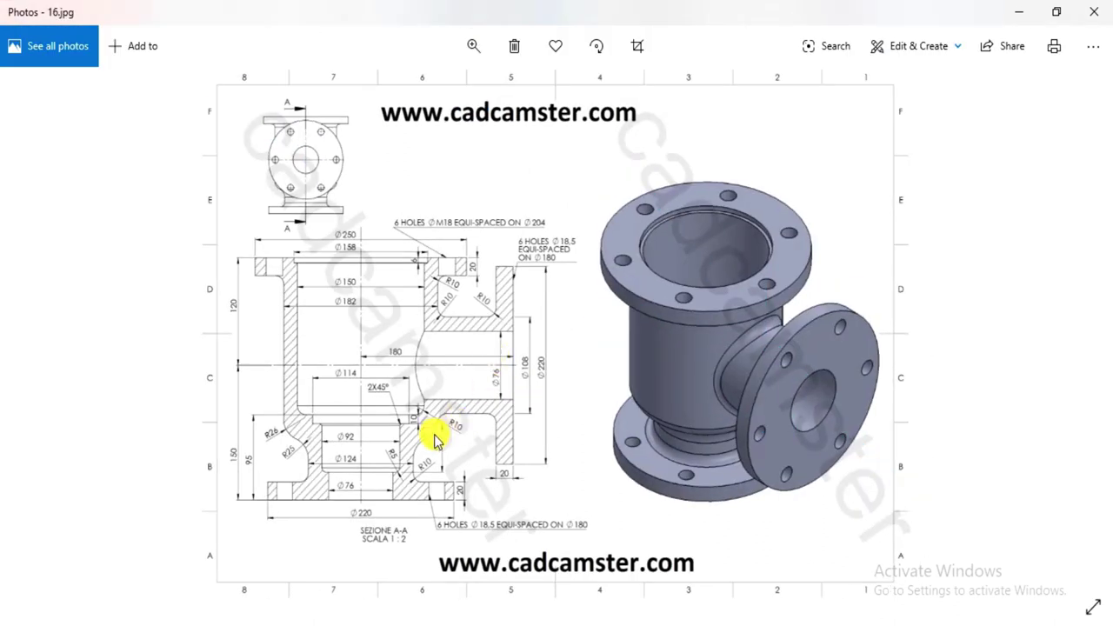
- Study the body's diameters, heights and fillet radii in section A-A of the drawing
scroll(435, 440, "up", 2)
scroll(361, 321, "up", 3)
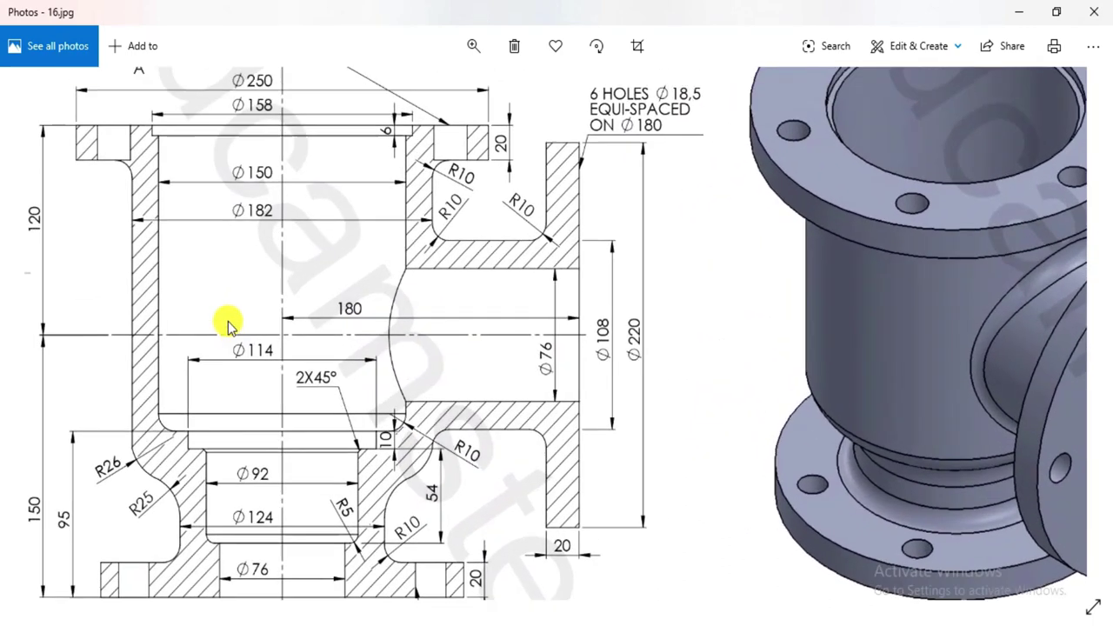
mouse_move(228, 326)
left_mouse_down()
mouse_move(232, 347)
mouse_move(258, 365)
mouse_move(330, 293)
left_mouse_up()
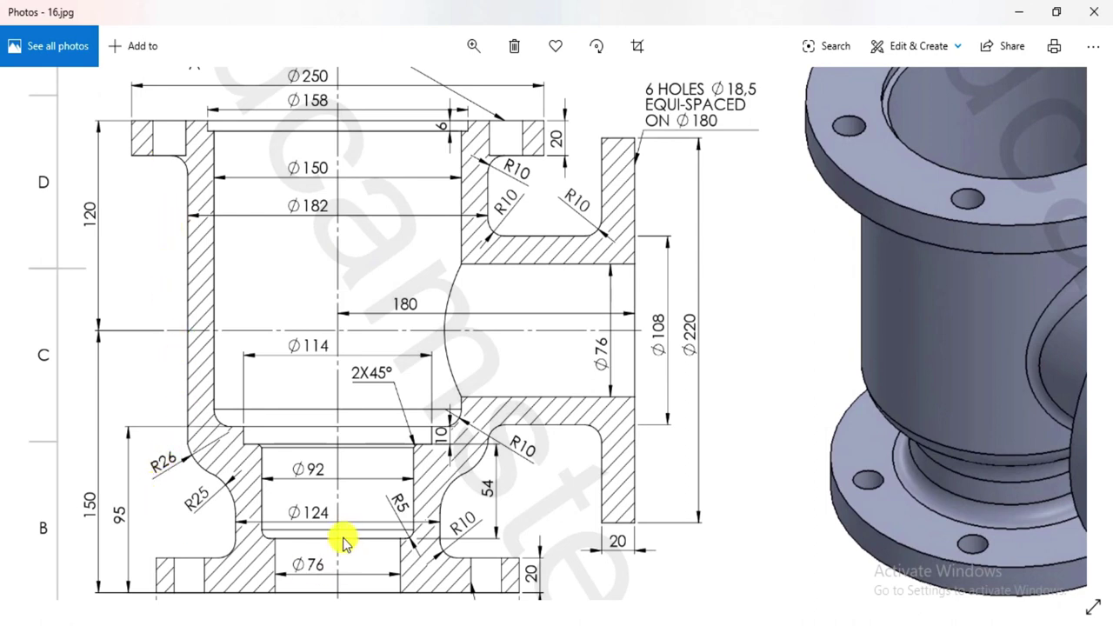
left_click_drag(346, 169, 336, 228)
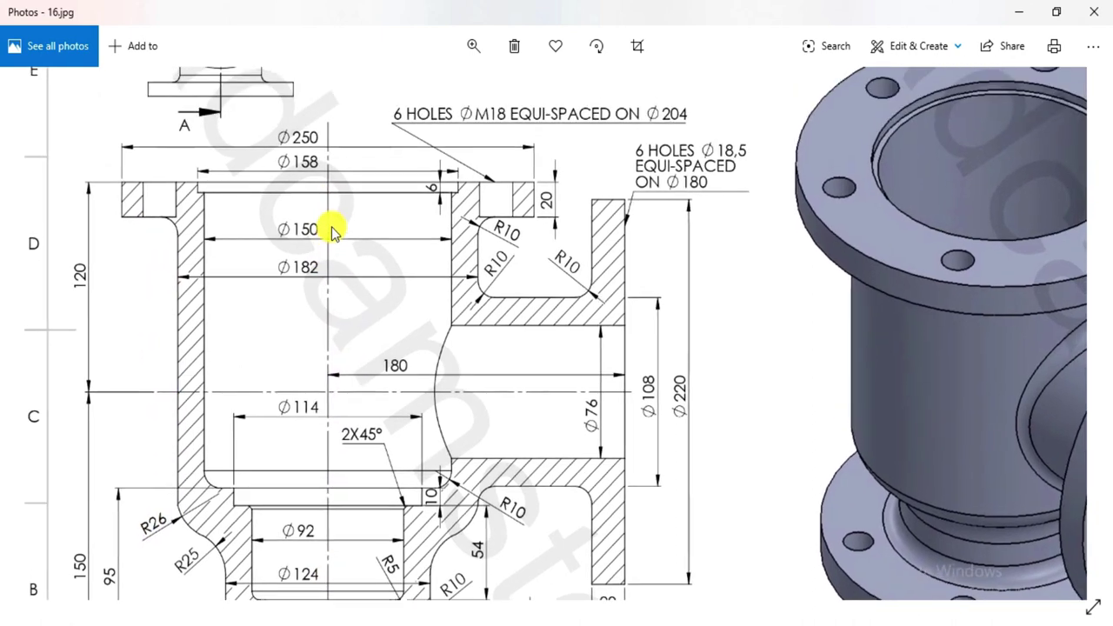
mouse_move(246, 363)
left_mouse_down()
mouse_move(221, 278)
mouse_move(220, 318)
mouse_move(156, 322)
mouse_move(137, 298)
mouse_move(142, 328)
mouse_move(174, 296)
mouse_move(144, 303)
mouse_move(171, 261)
mouse_move(139, 137)
mouse_move(146, 357)
left_mouse_up()
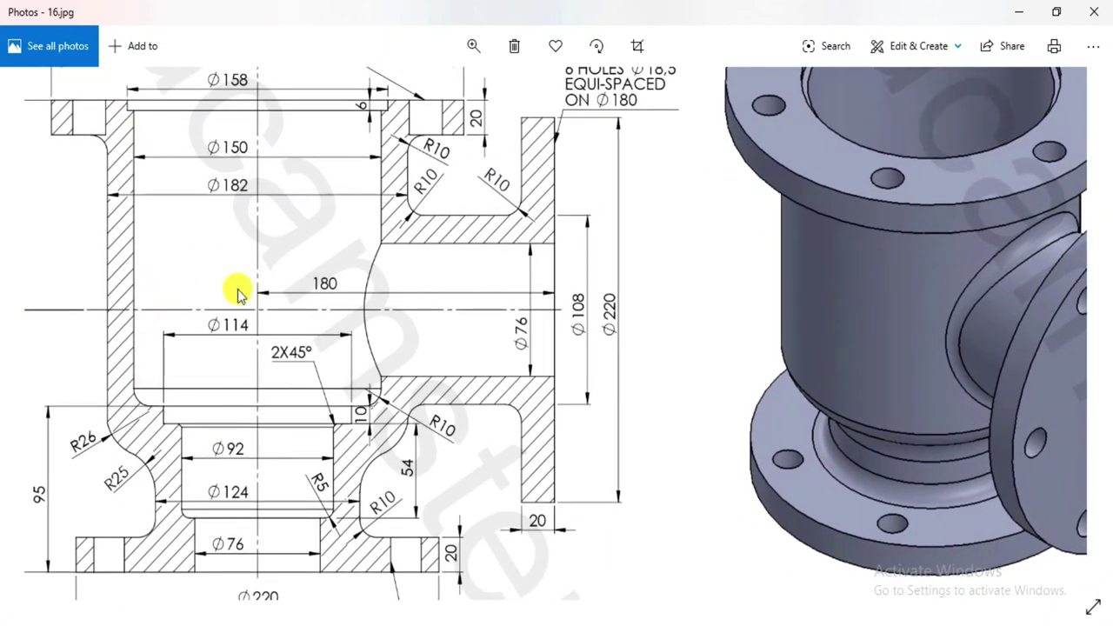
mouse_move(329, 252)
left_mouse_down()
mouse_move(339, 286)
mouse_move(374, 316)
mouse_move(390, 313)
mouse_move(424, 416)
mouse_move(418, 433)
mouse_move(298, 316)
mouse_move(304, 341)
mouse_move(356, 130)
mouse_move(363, 325)
mouse_move(380, 383)
left_mouse_up()
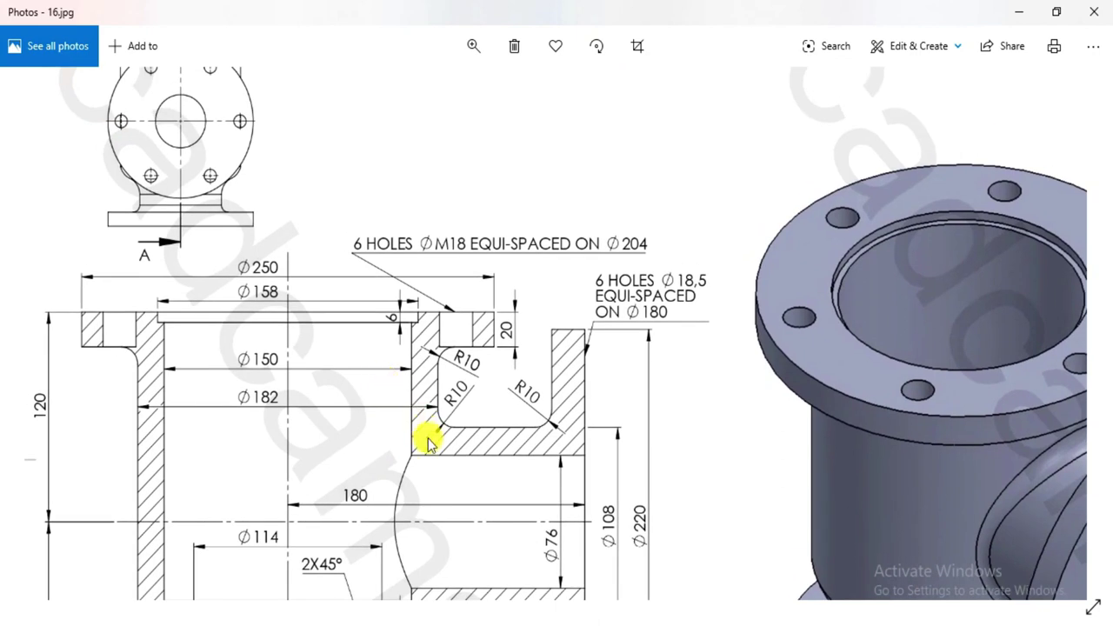
- Study the flange thicknesses, side branch dimensions and hole callouts for the three flanges in section A-A
mouse_move(427, 459)
left_mouse_down()
mouse_move(409, 137)
mouse_move(410, 206)
left_mouse_up()
scroll(340, 142, "down", 3)
scroll(336, 166, "up", 3)
left_click_drag(335, 166, 466, 252)
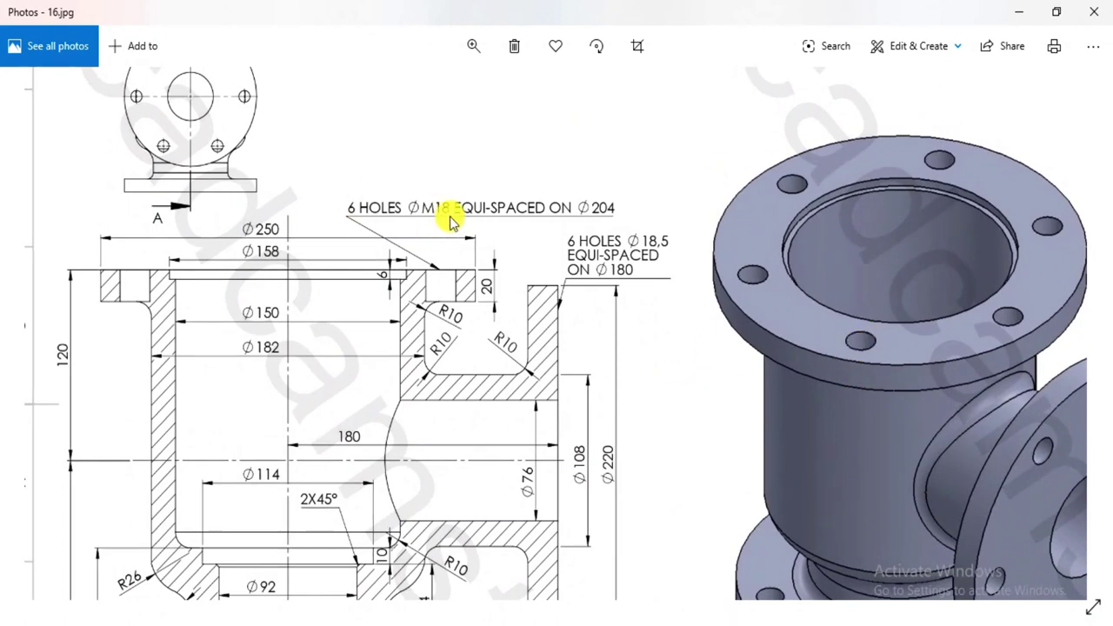
scroll(461, 213, "down", 3)
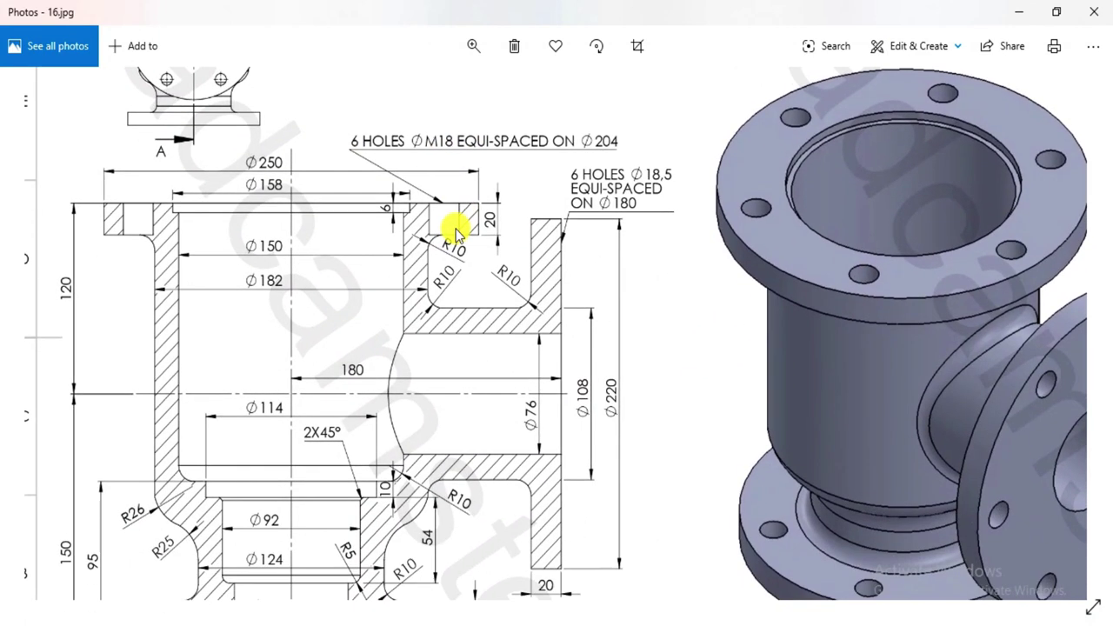
mouse_move(554, 170)
left_mouse_down()
mouse_move(497, 348)
mouse_move(437, 432)
left_mouse_up()
scroll(437, 432, "down", 6)
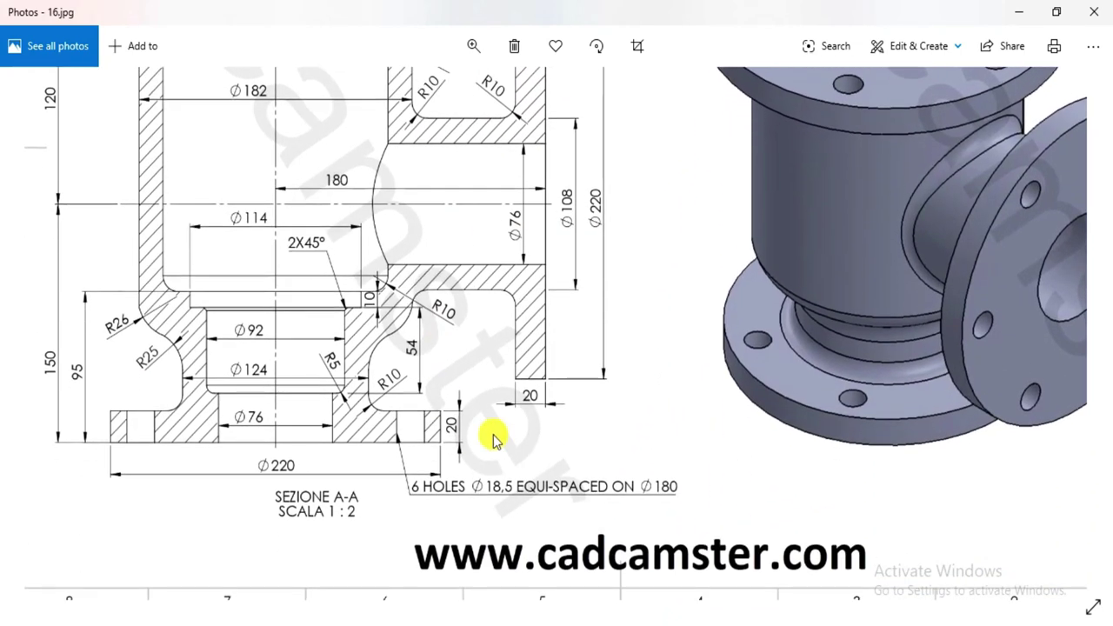
left_click_drag(482, 288, 514, 464)
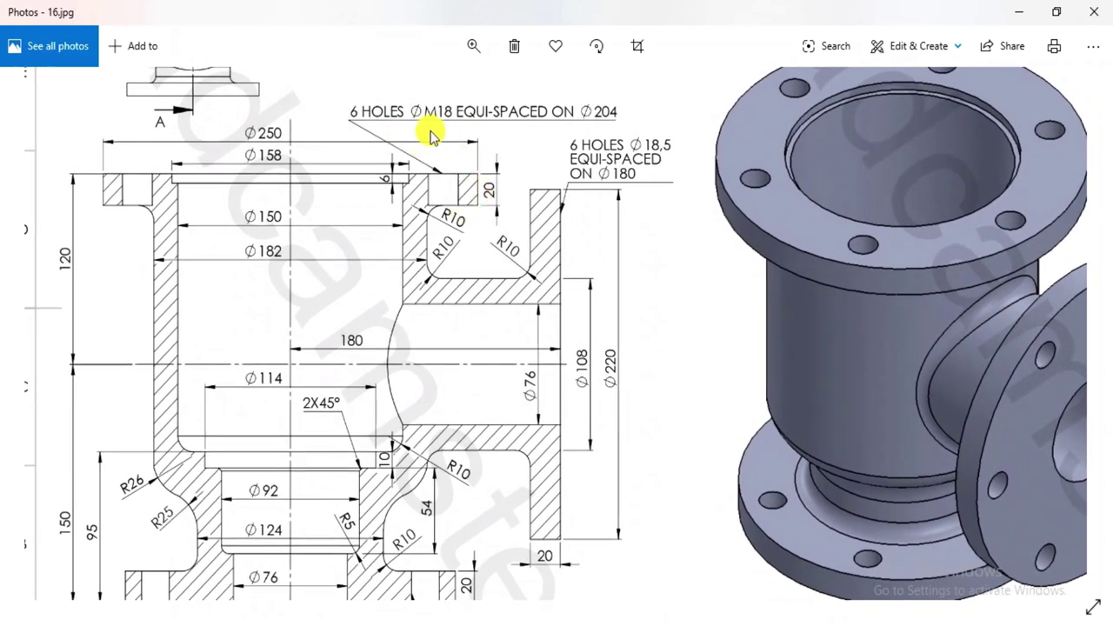
- Switch to SOLIDWORKS, close the open part 16 and create a new part document
scroll(440, 213, "down", 4, "ctrl")
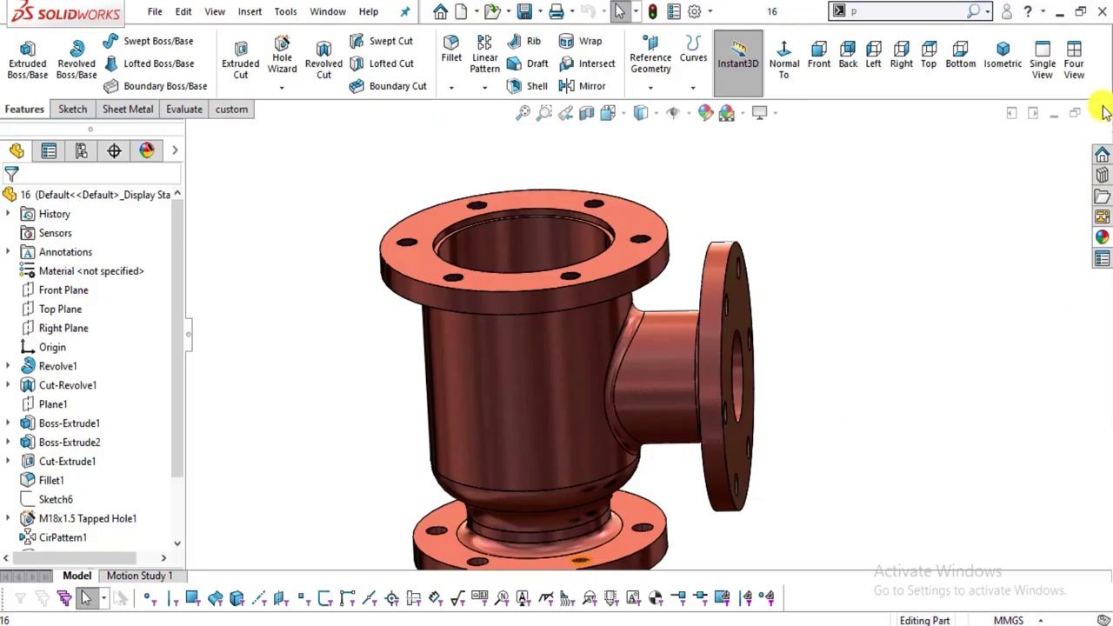
left_click(1096, 113)
left_click(150, 11)
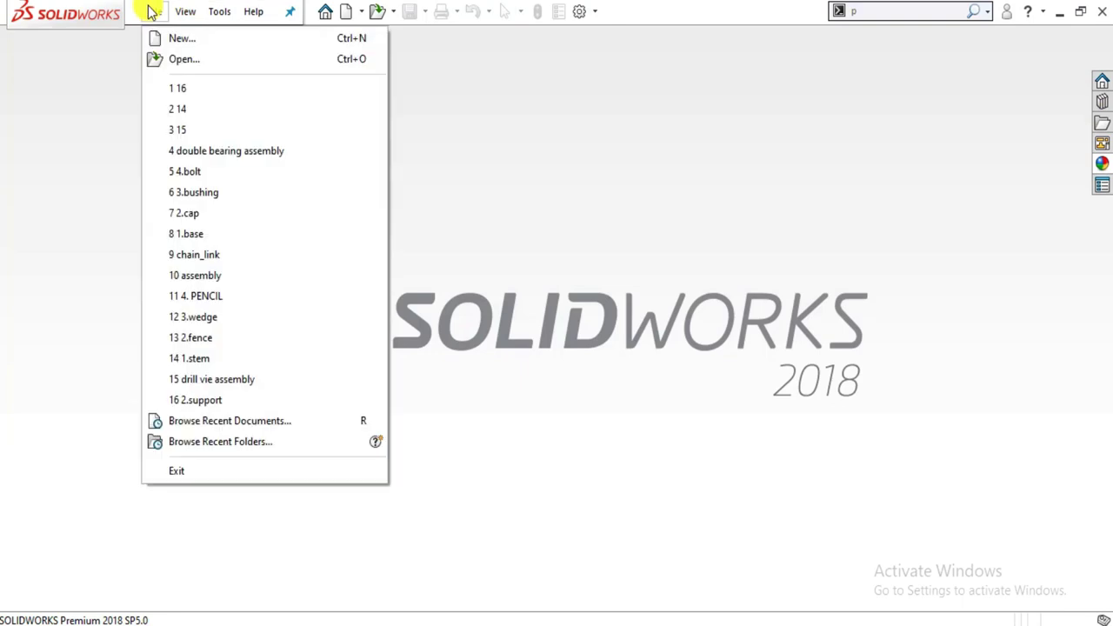
left_click(148, 13)
left_click(146, 17)
left_click(154, 42)
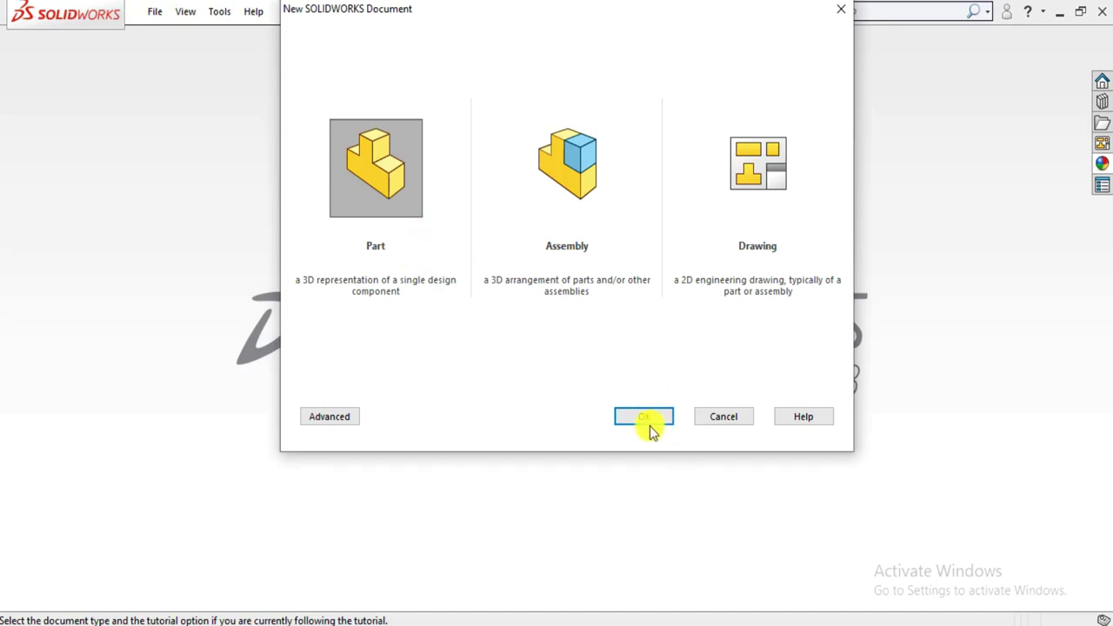
left_click(646, 418)
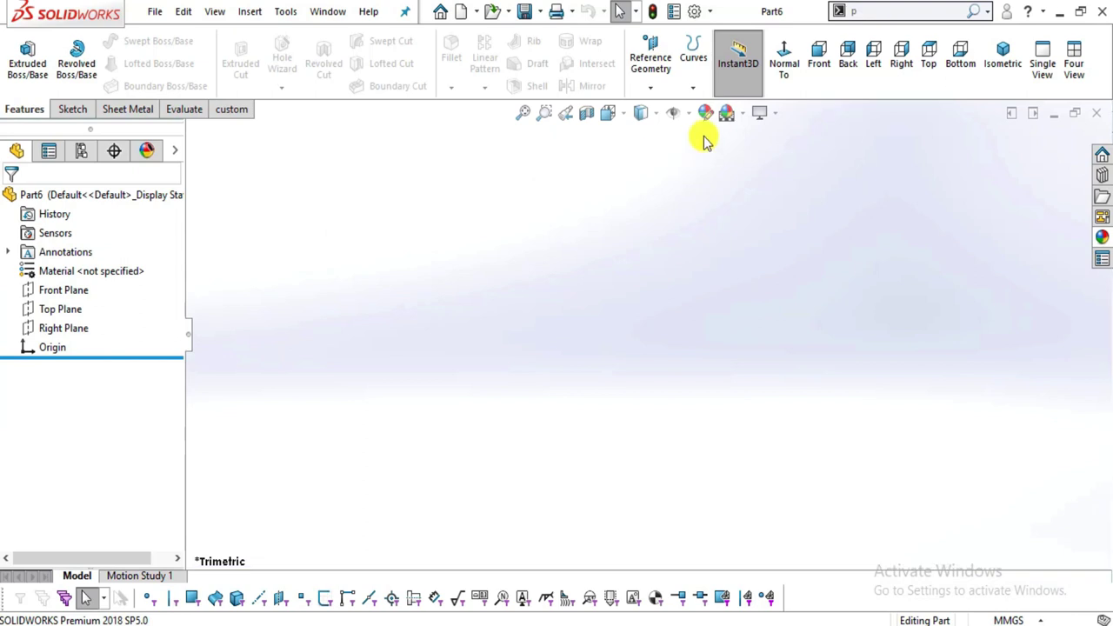
- Apply the Plain White scene and open a sketch on the Front Plane
left_click(744, 119)
left_click(766, 43)
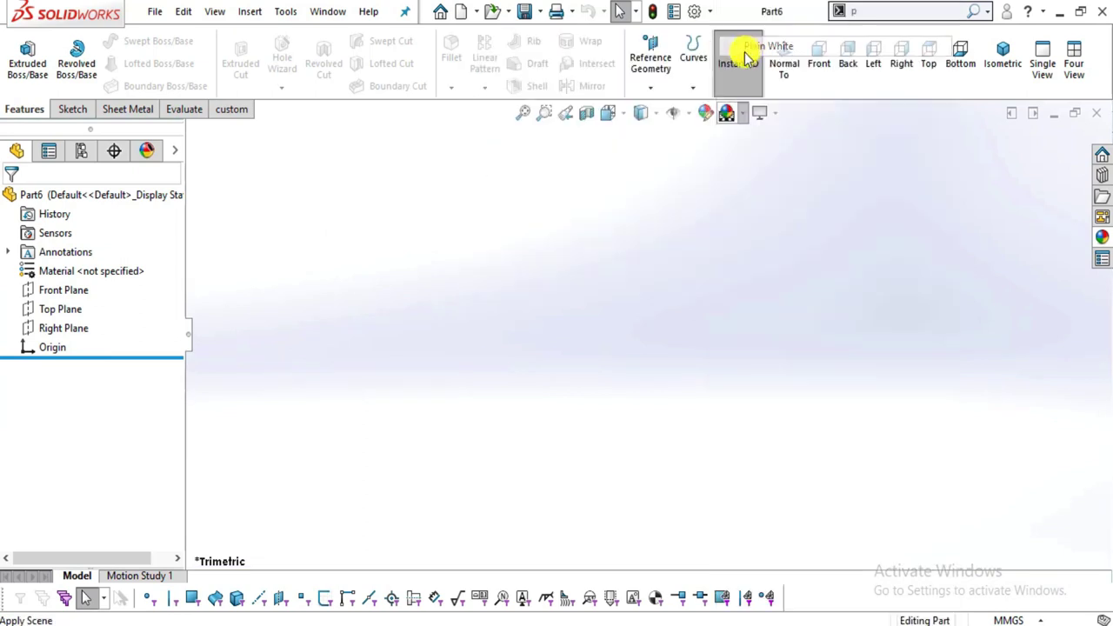
left_click(63, 111)
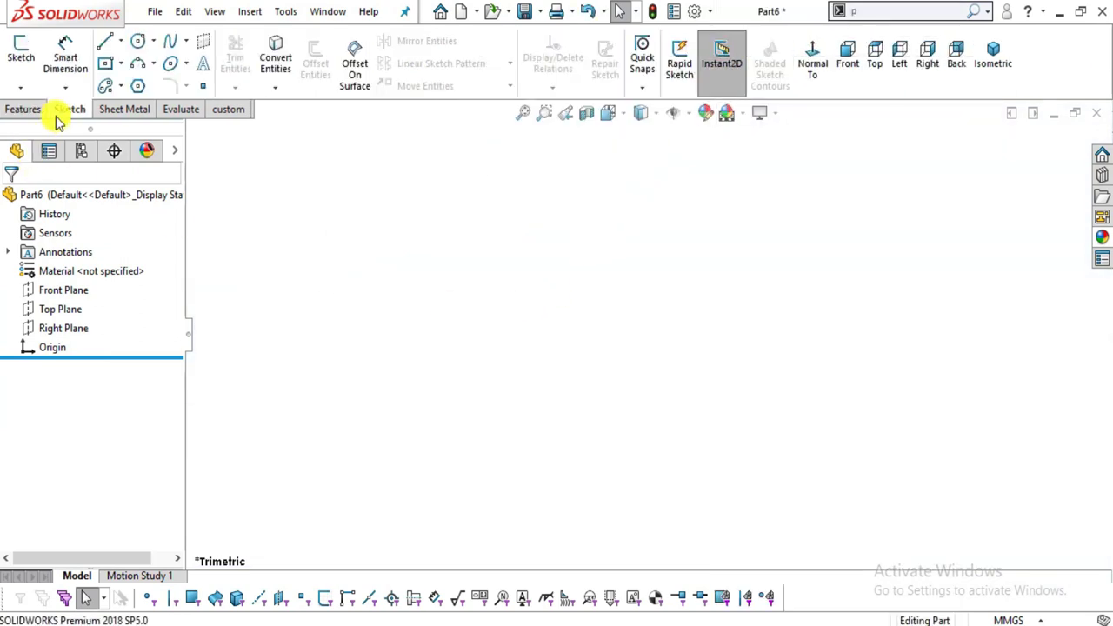
left_click(19, 48)
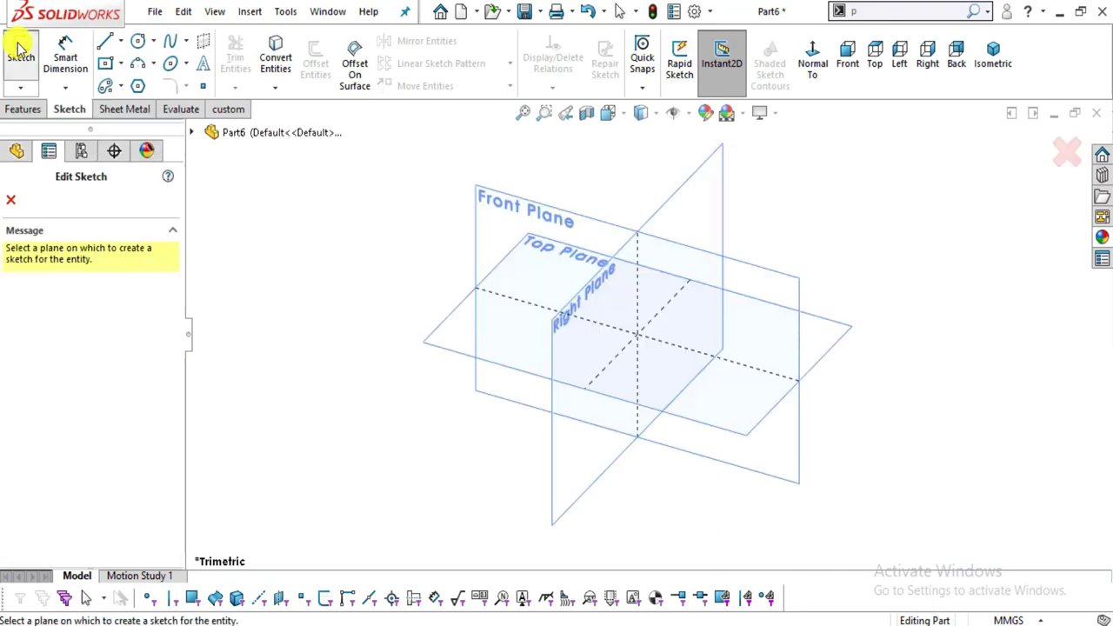
left_click(550, 211)
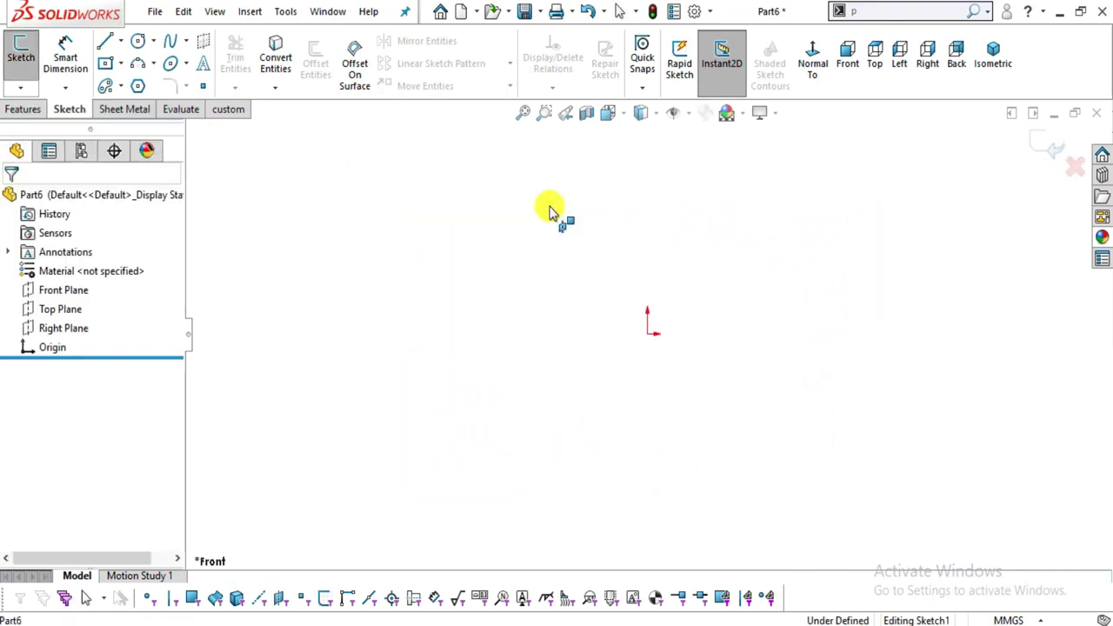
- Sketch a vertical centerline about 189 mm long, straight up from the origin
left_click(121, 42)
left_click(139, 81)
scroll(715, 389, "down", 2)
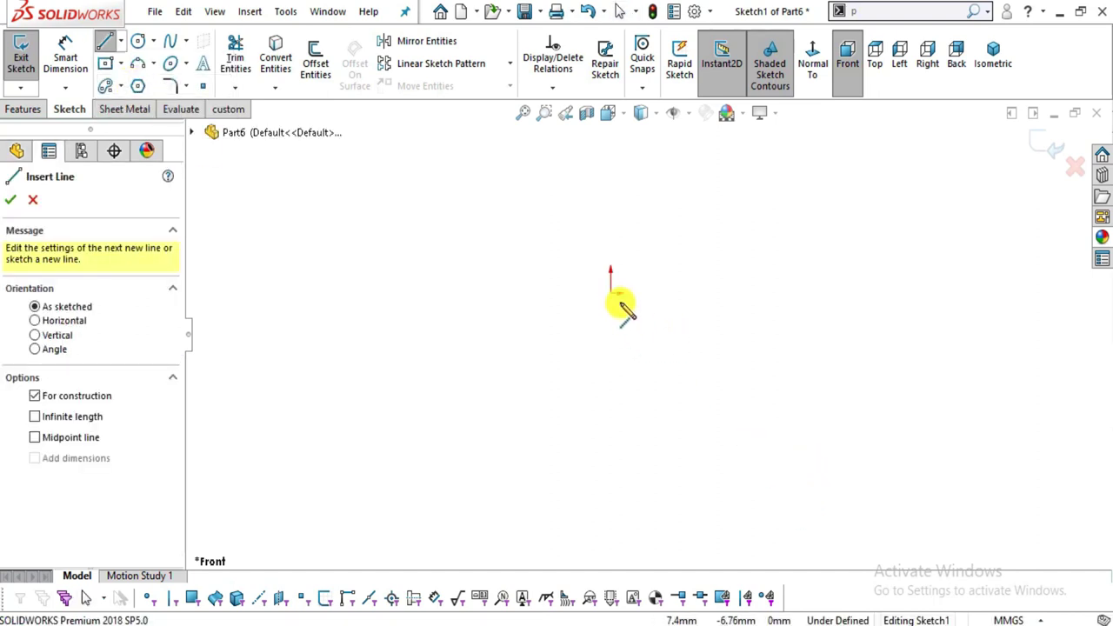
left_click(617, 300)
scroll(611, 165, "up", 2)
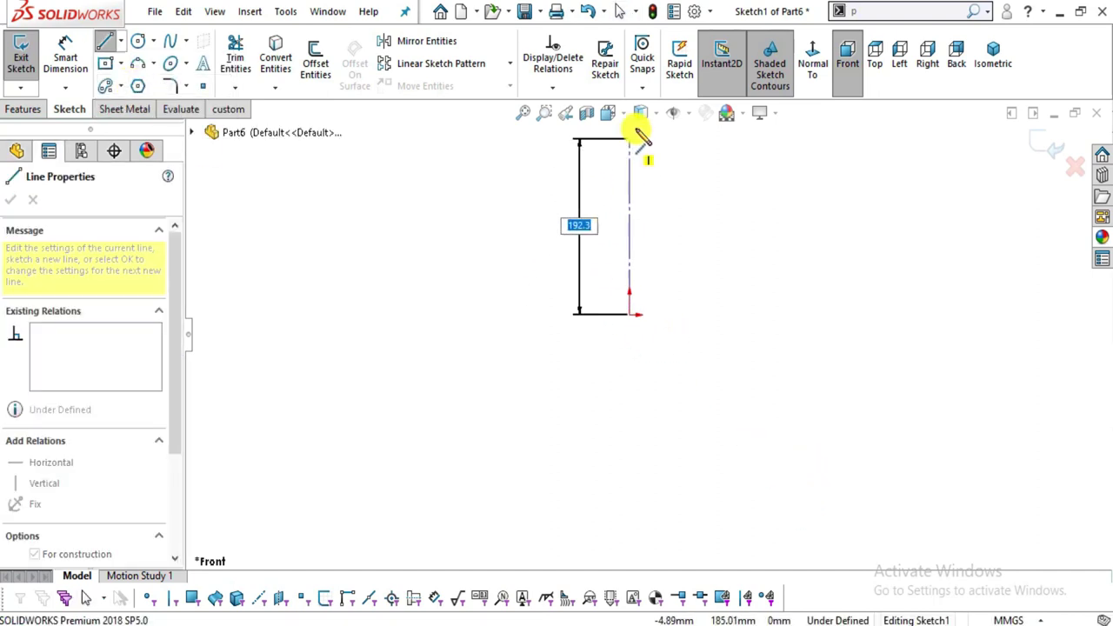
left_click(635, 144)
scroll(644, 244, "down", 2)
key("Escape")
scroll(634, 460, "up", 1)
scroll(671, 257, "down", 3)
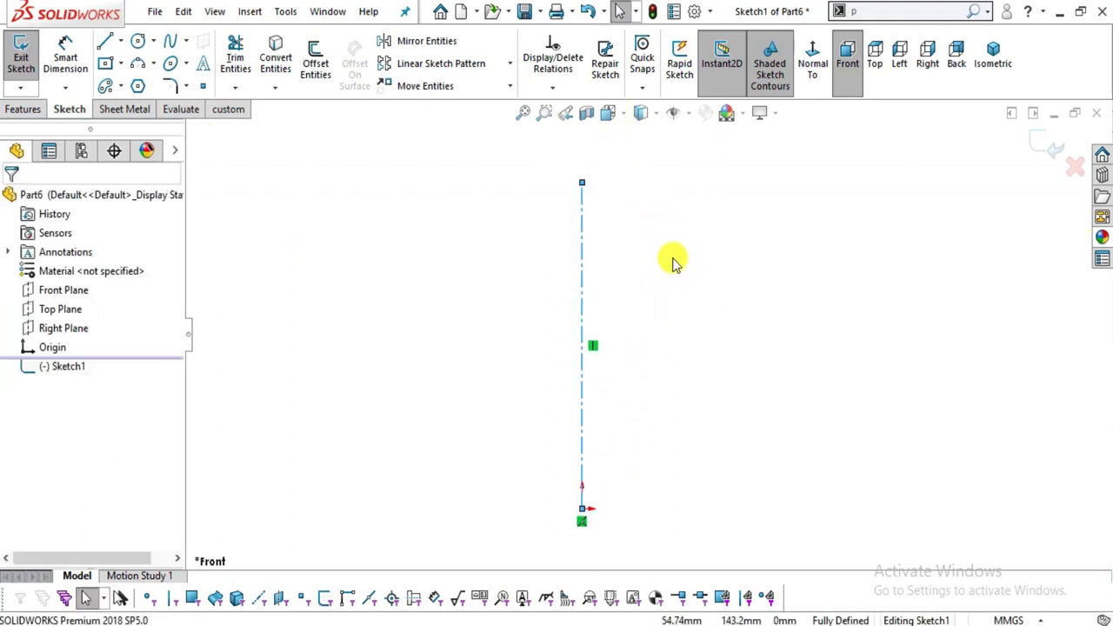
- Check the overall height in drawing 16.jpg and dimension the vertical centerline as 120+150 mm
key("alt+Tab")
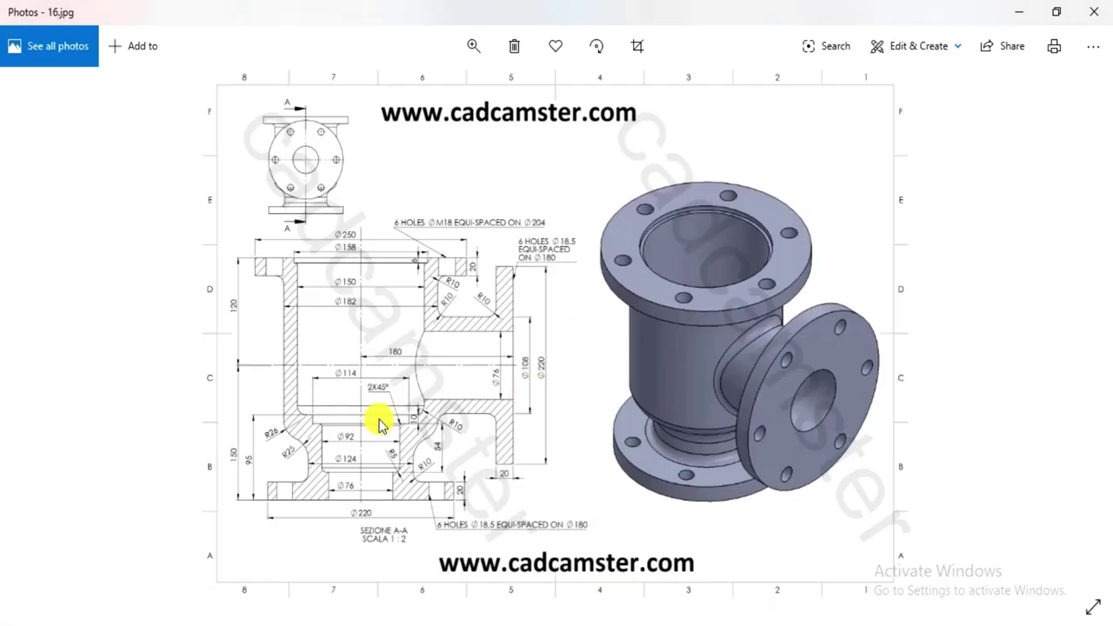
scroll(404, 416, "up", 3)
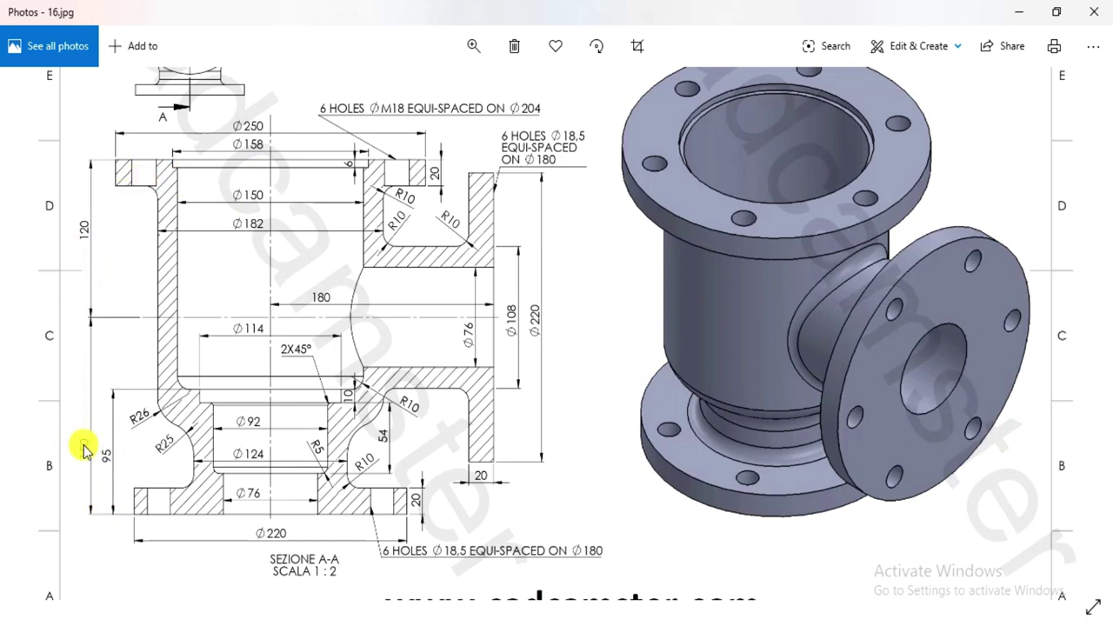
key("alt+Tab")
left_click(65, 56)
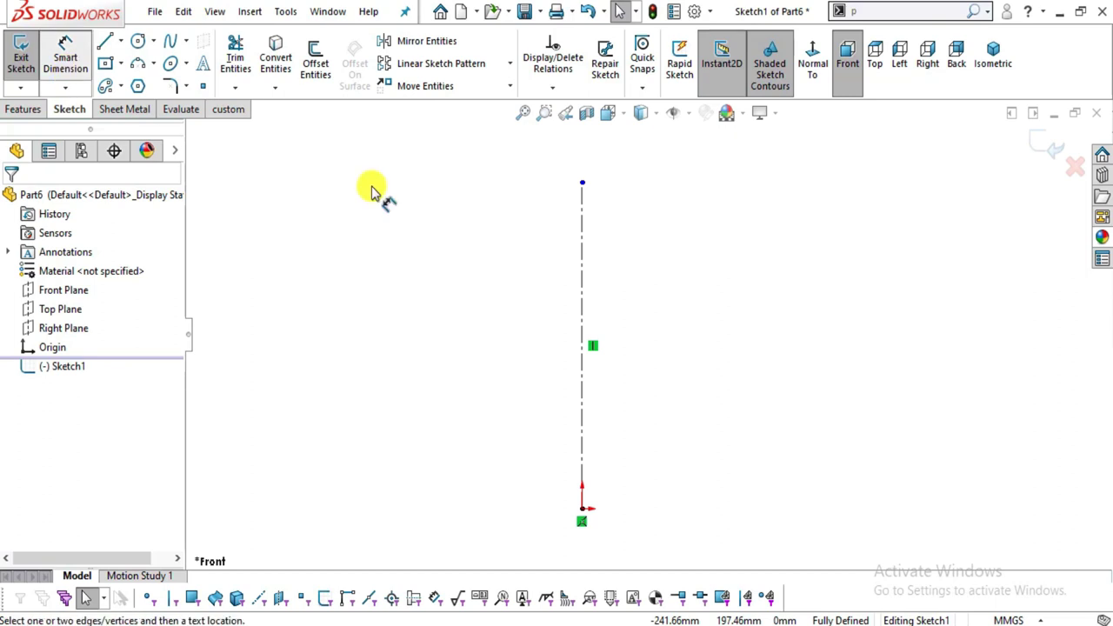
left_click(584, 271)
left_click(651, 300)
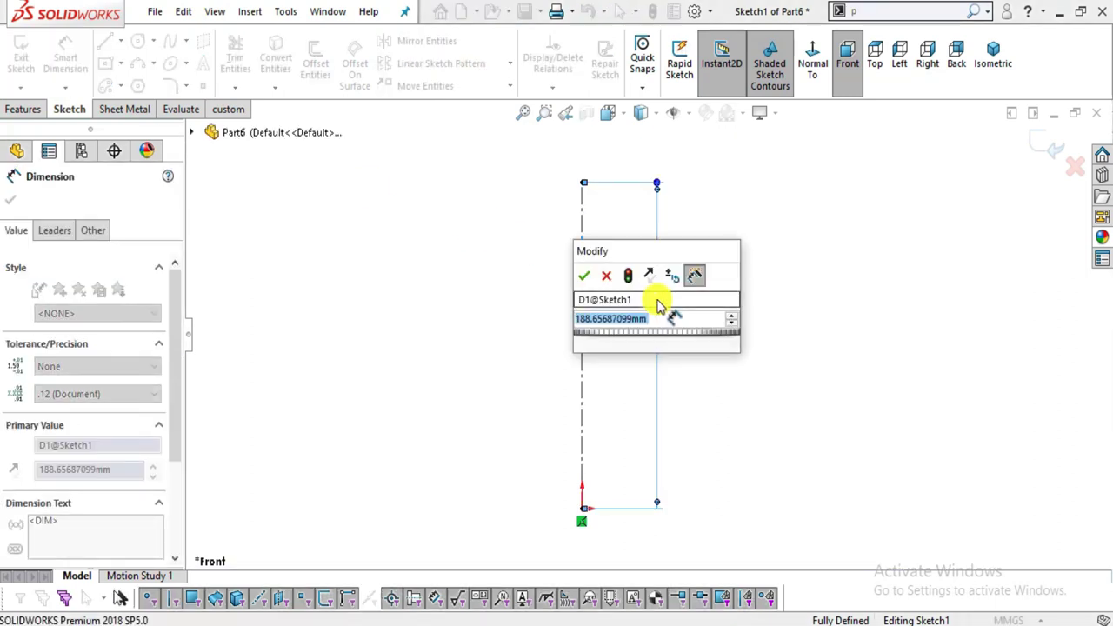
key("alt+Tab")
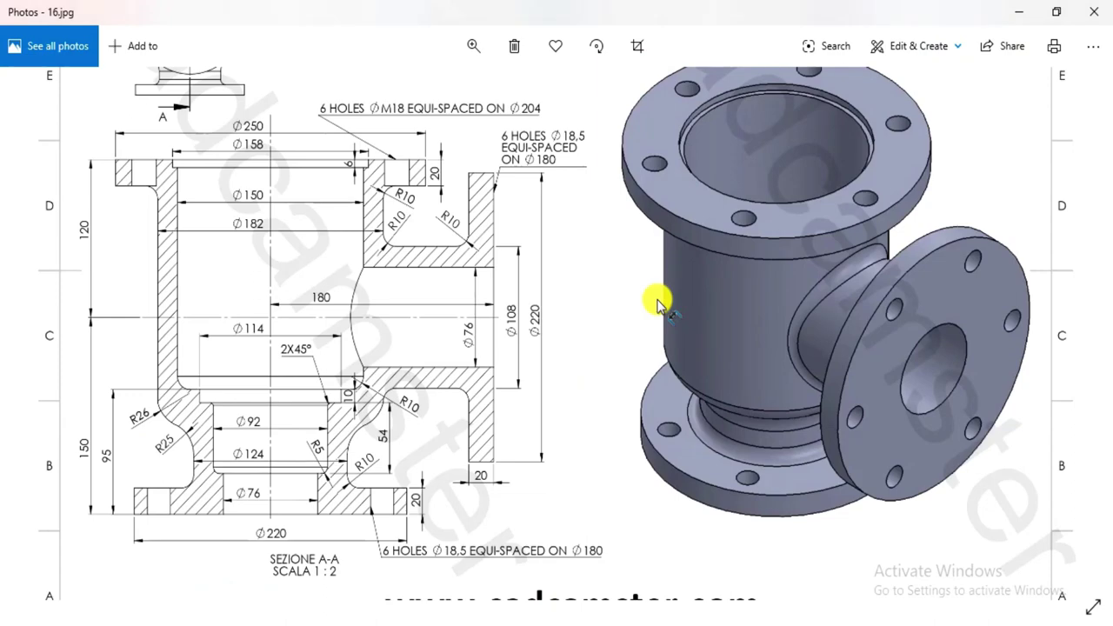
key("alt+Tab")
type("12")
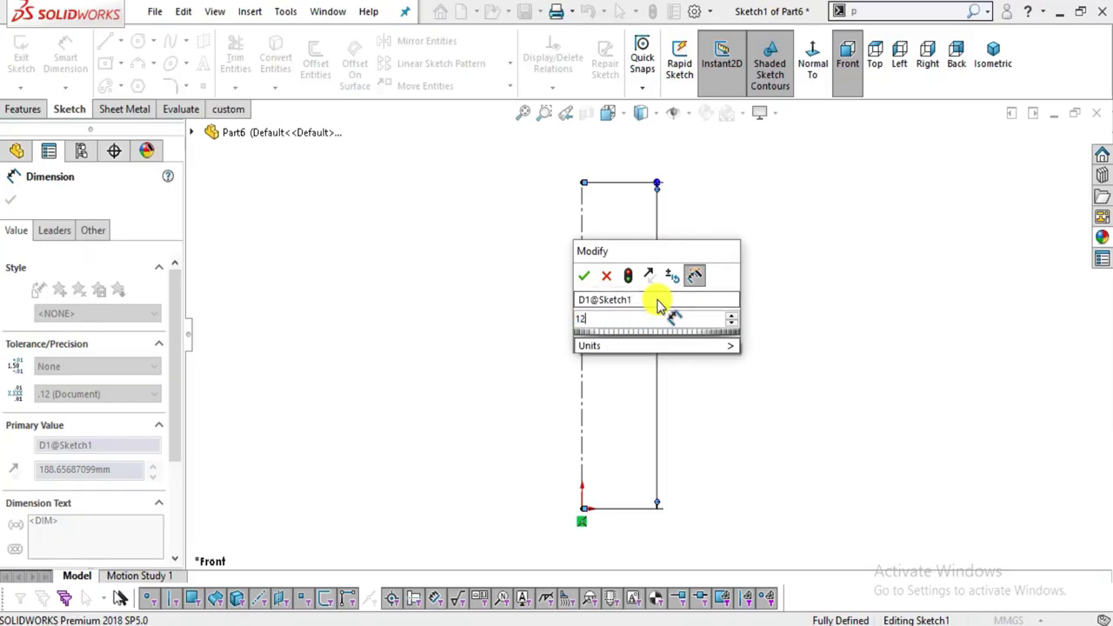
type("0+")
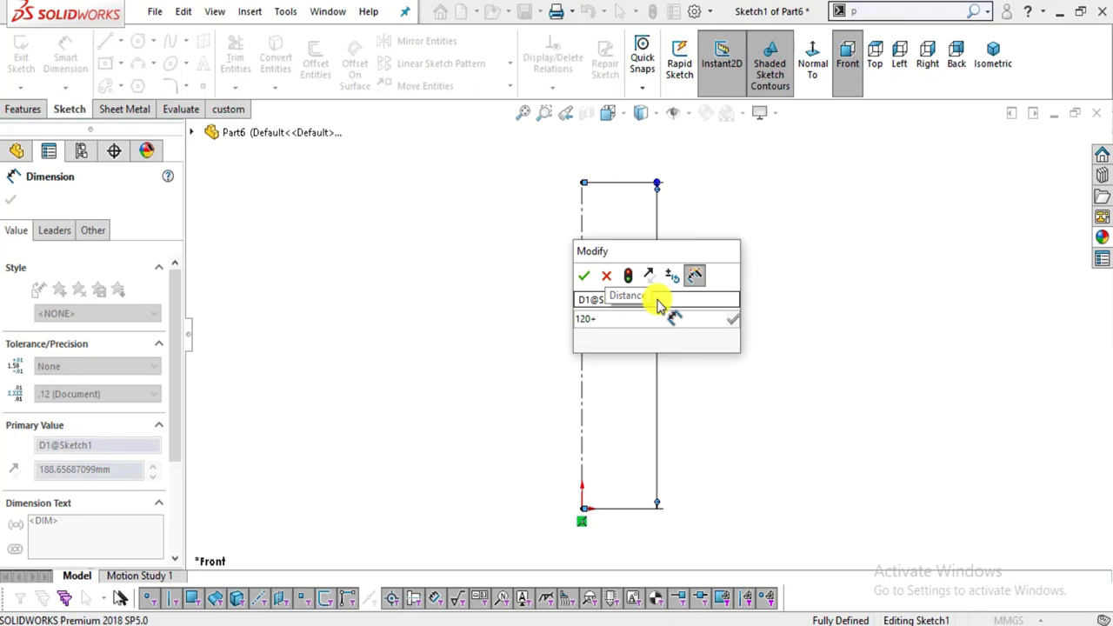
type("150")
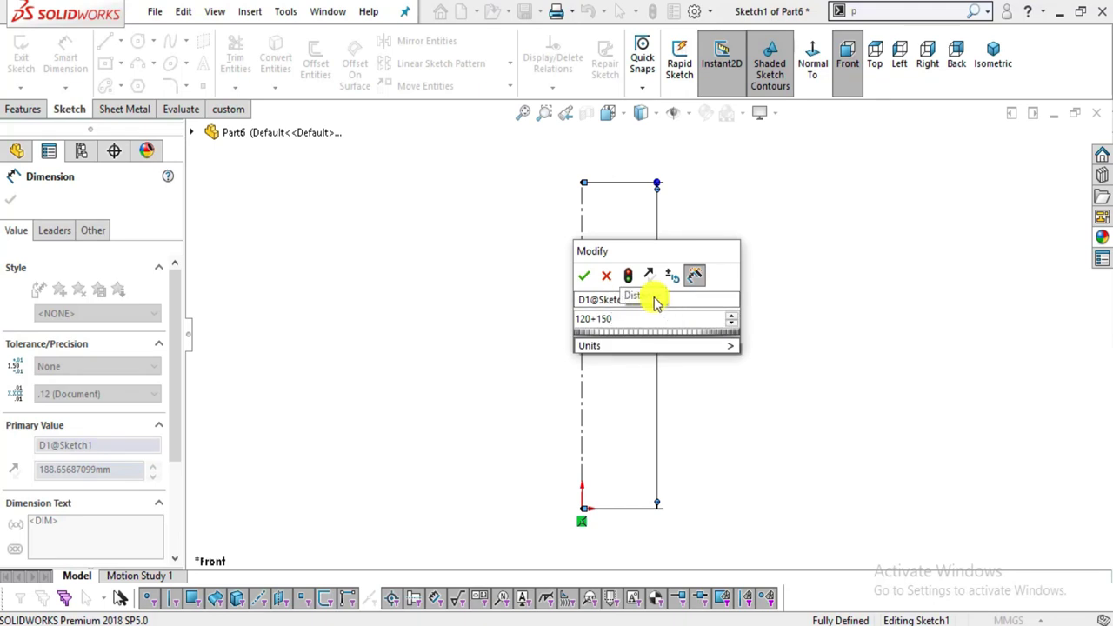
left_click(584, 277)
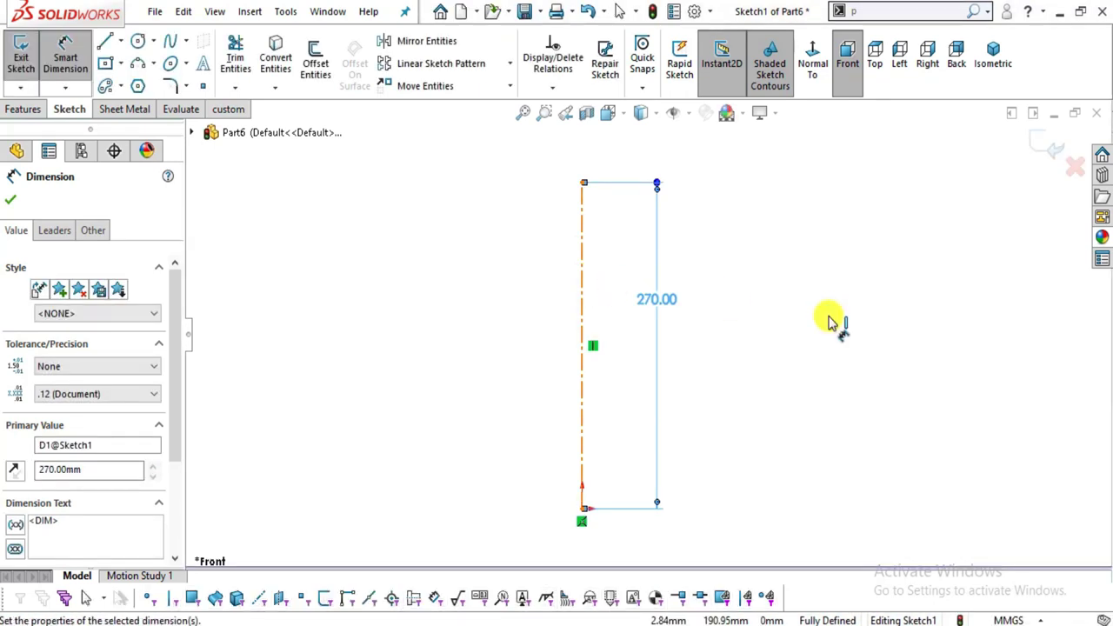
key("Escape")
scroll(721, 355, "up", 2)
scroll(683, 368, "down", 3)
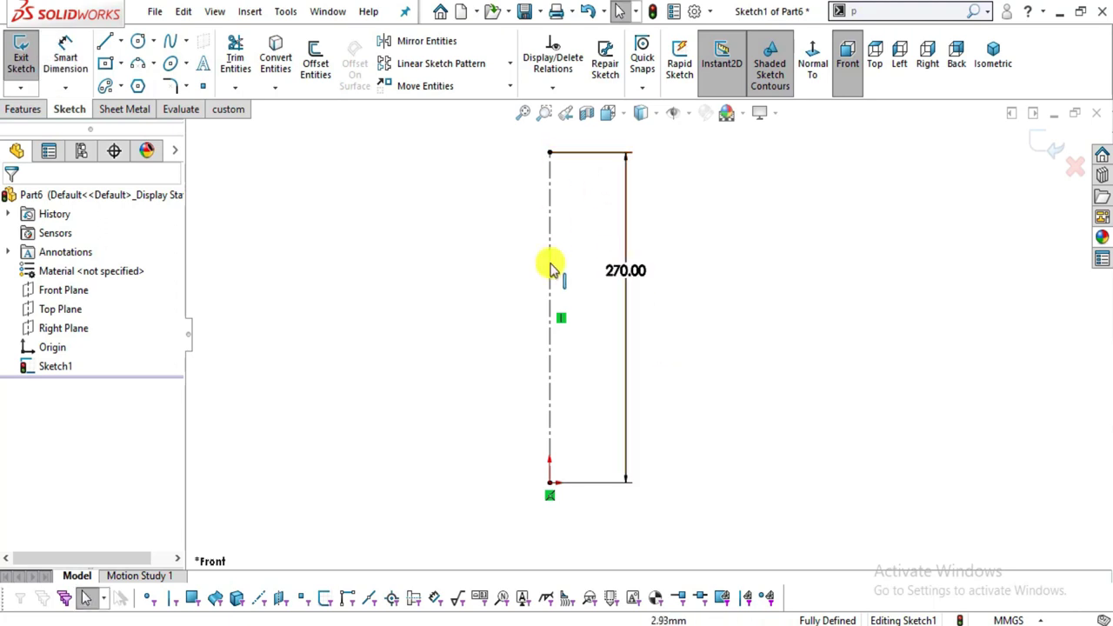
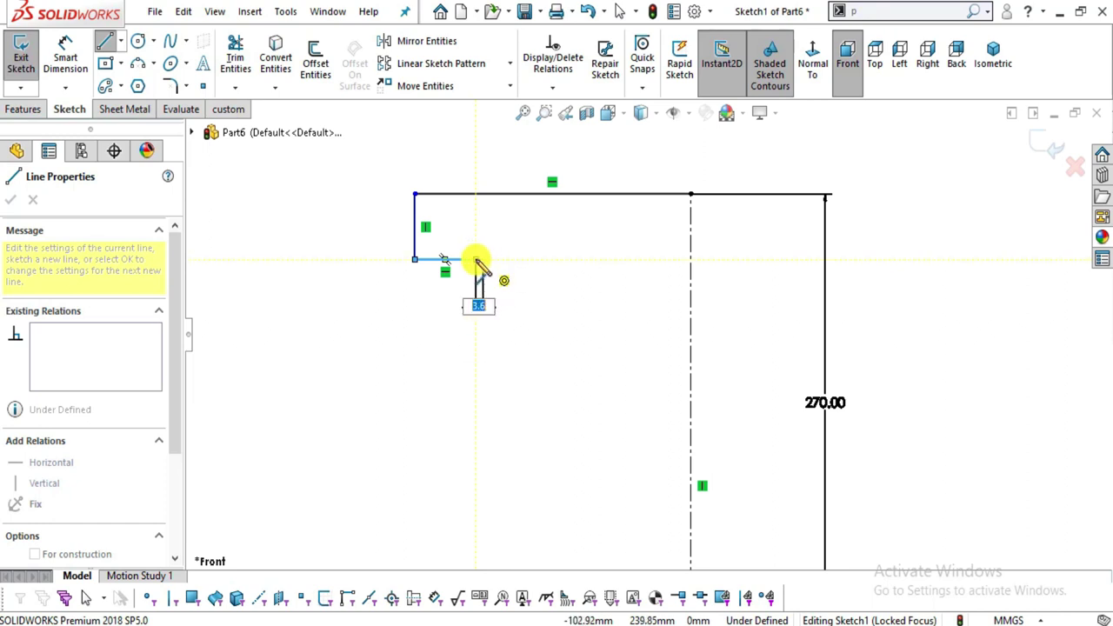
- Continue the outer profile with a tangent arc below the top flange and a vertical line down for the body wall
left_click(513, 304)
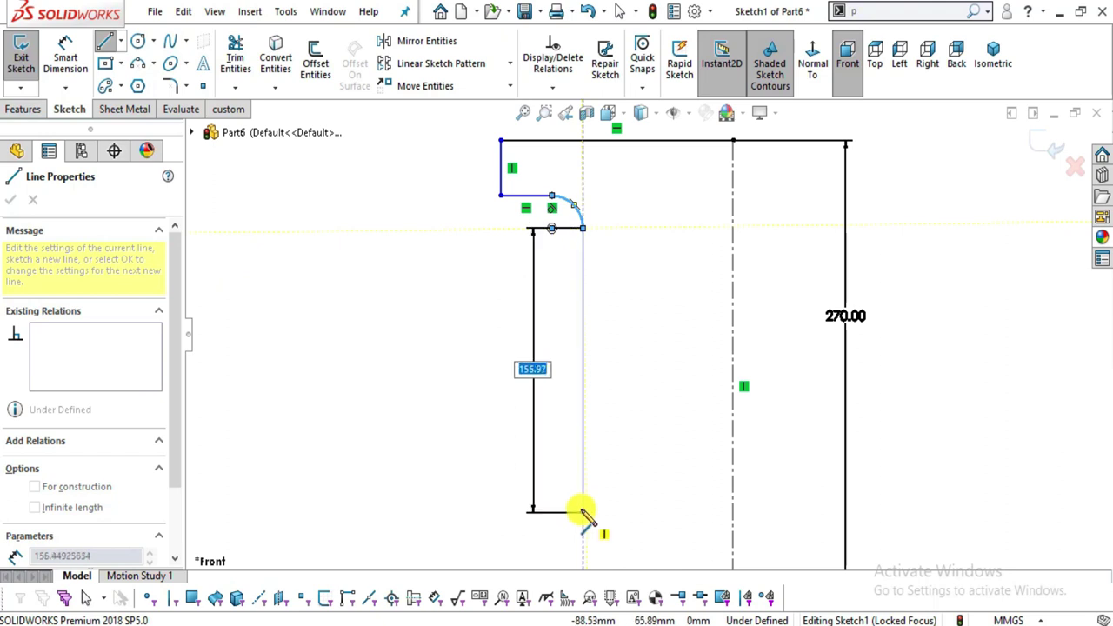
left_click(583, 433)
- Following the R26 and R25 transition in the drawing, sketch two opposite tangent arcs curving inward from the lower end of the body wall
key("alt+Tab")
mouse_move(237, 502)
left_mouse_down()
mouse_move(286, 281)
mouse_move(198, 278)
left_mouse_up()
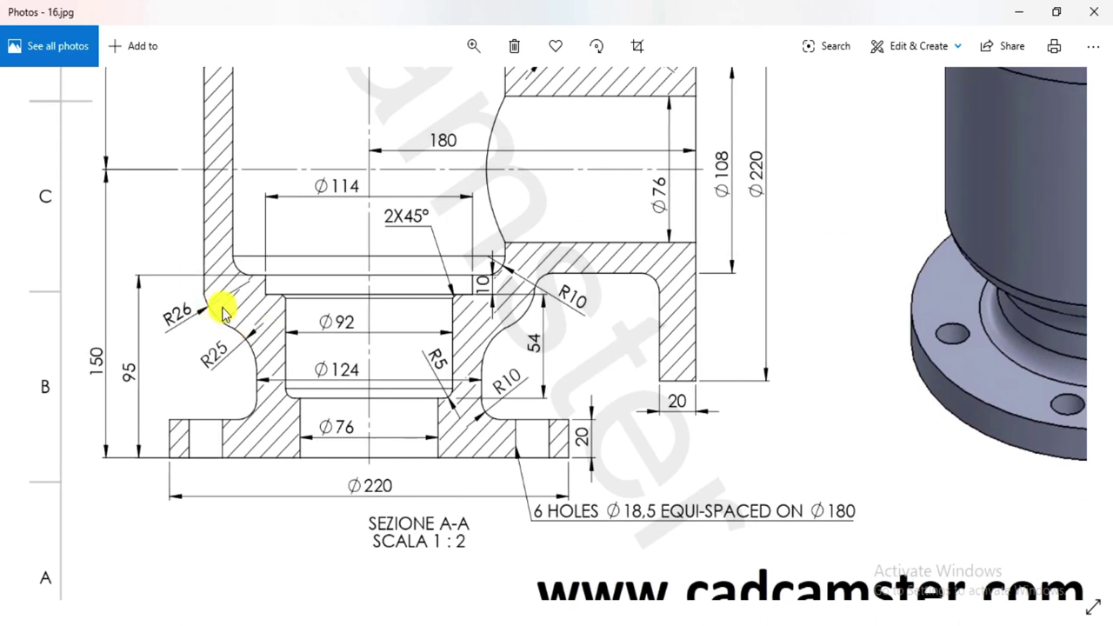
key("alt+Tab")
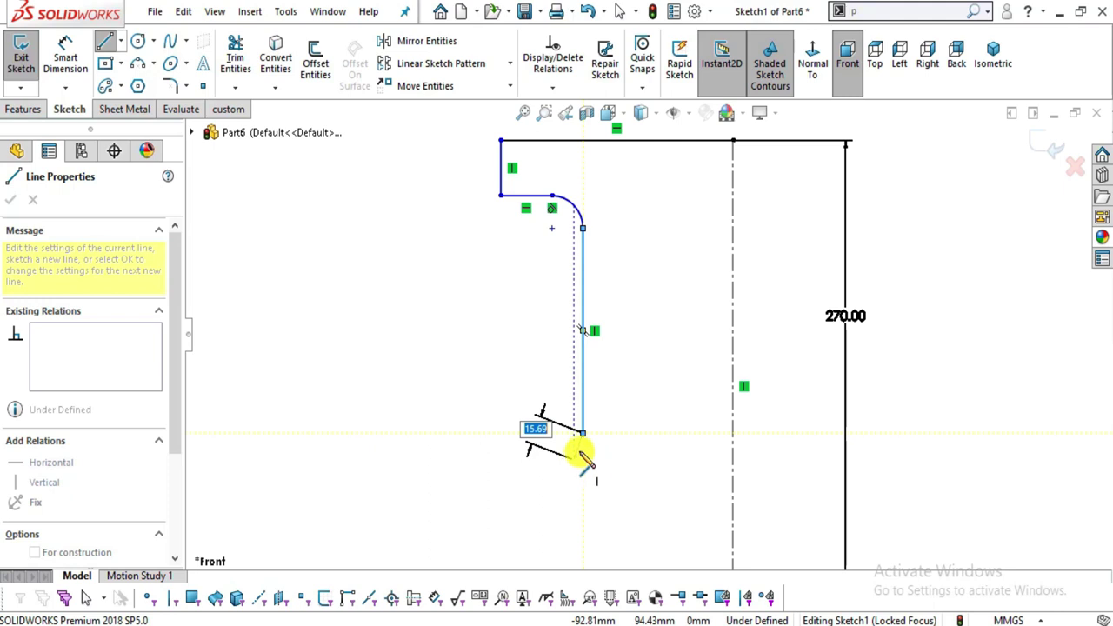
mouse_move(585, 436)
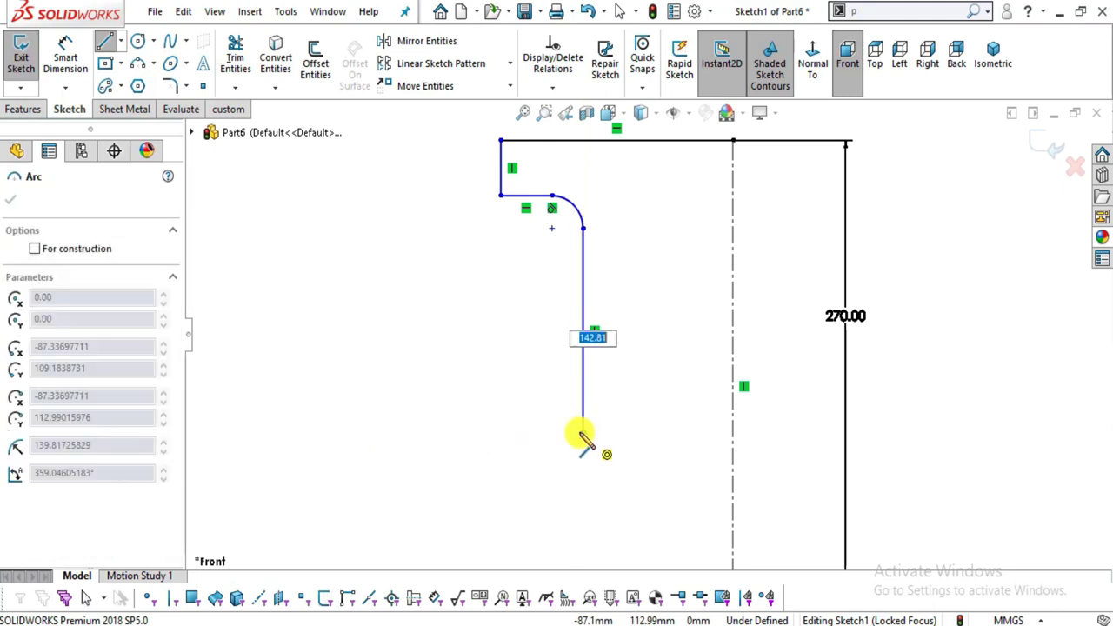
left_click(610, 476)
key("alt+Tab")
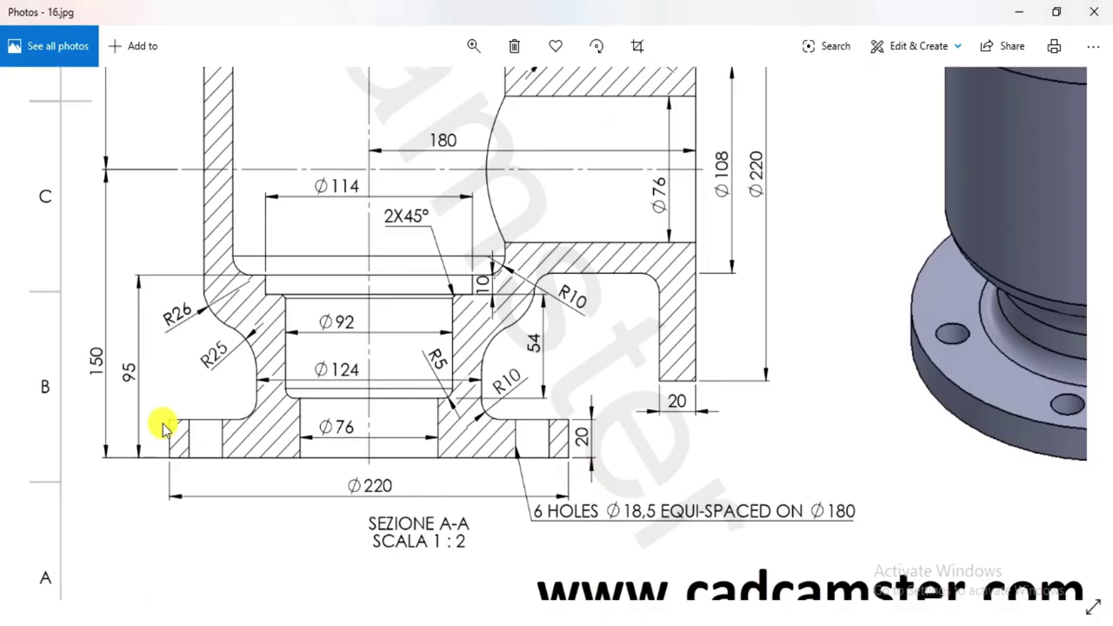
key("alt+Tab")
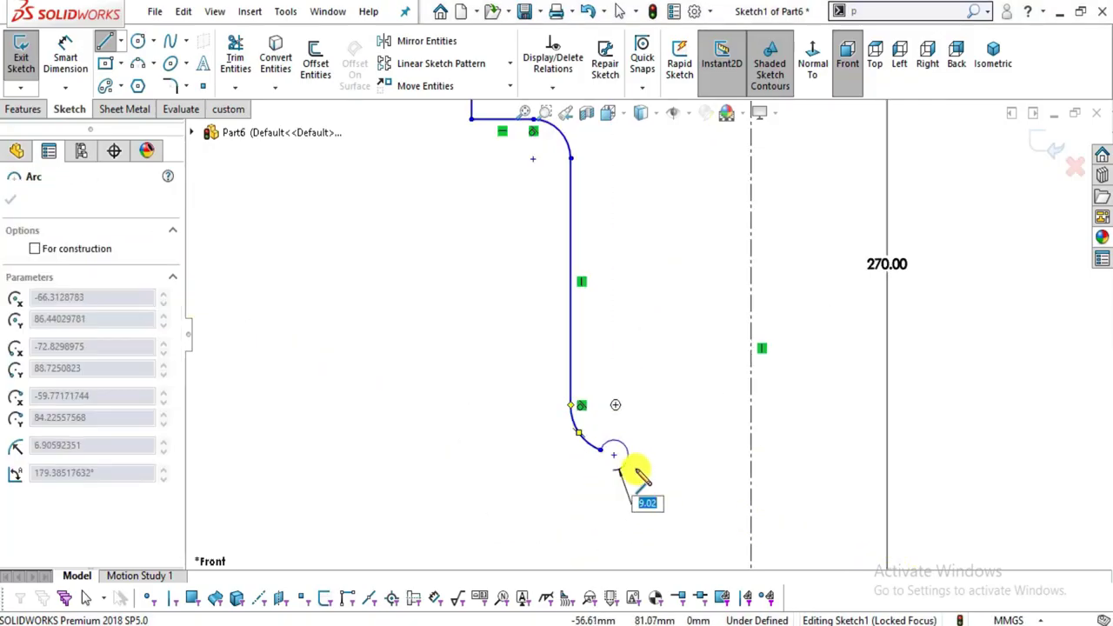
scroll(624, 470, "down", 3)
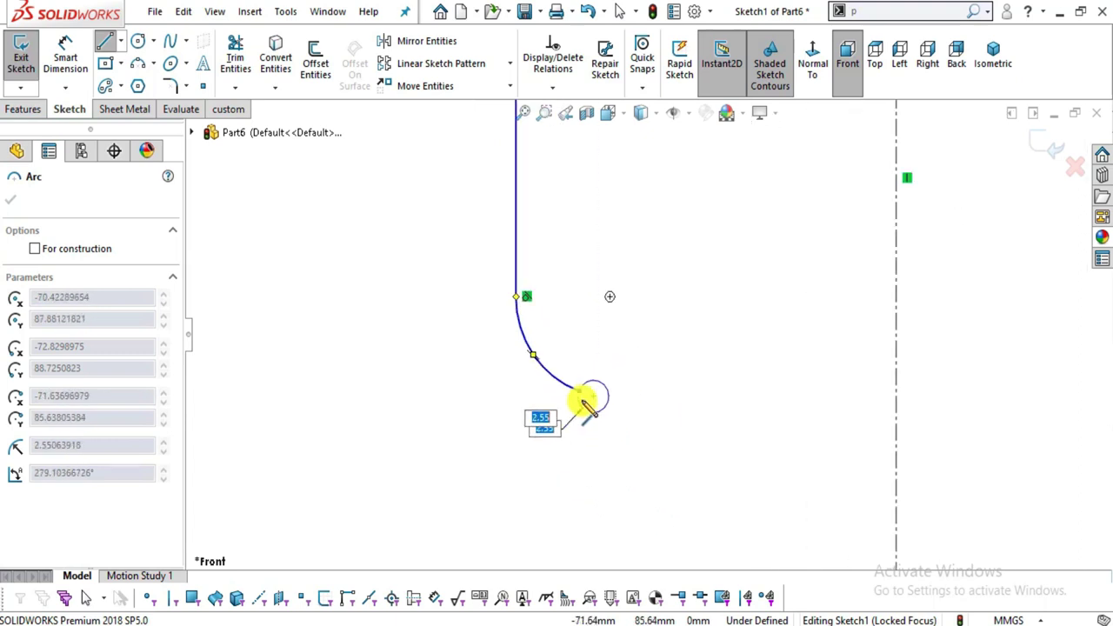
left_click(631, 445)
- Following the drawing, sketch a vertical neck line about 30 mm long and a tangent arc of about 16 mm radius curving outward below it
key("alt+Tab")
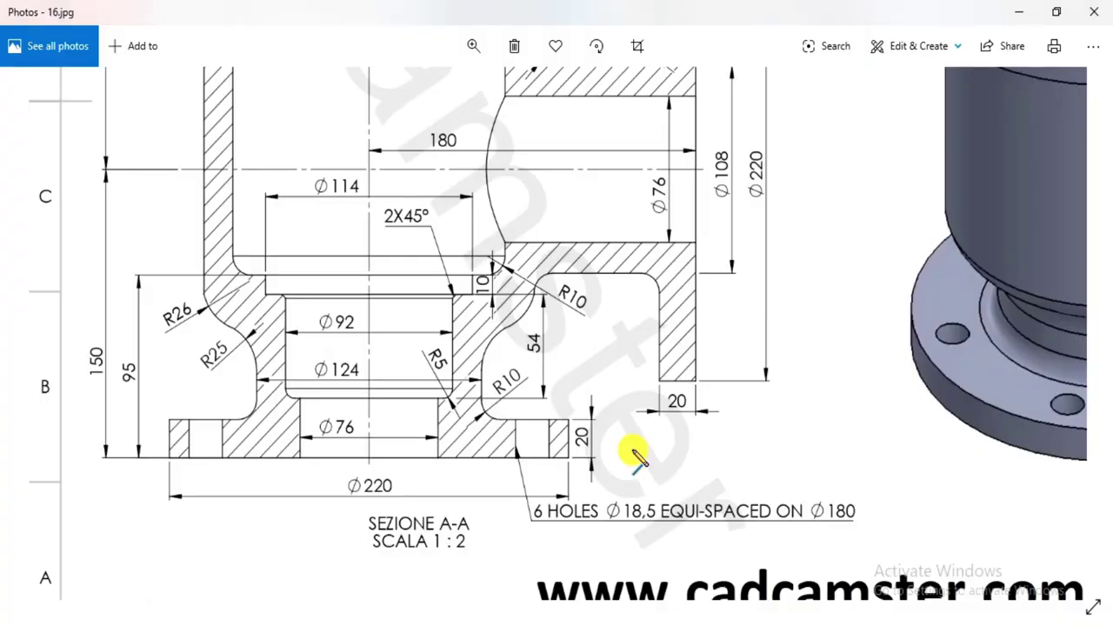
key("alt+Tab")
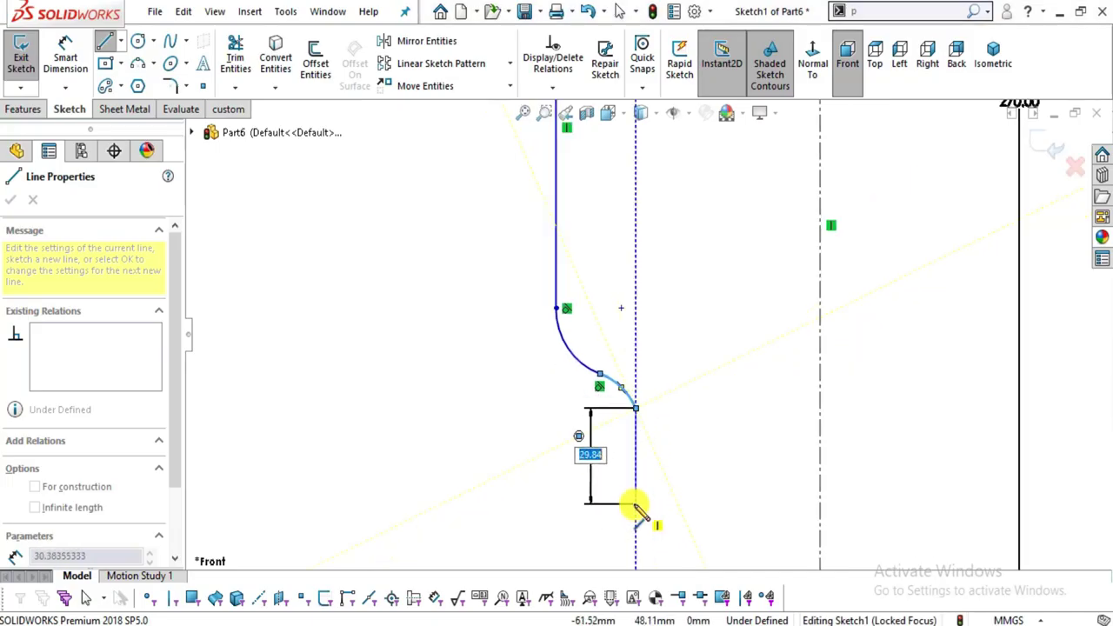
left_click(635, 509)
key("alt+Tab")
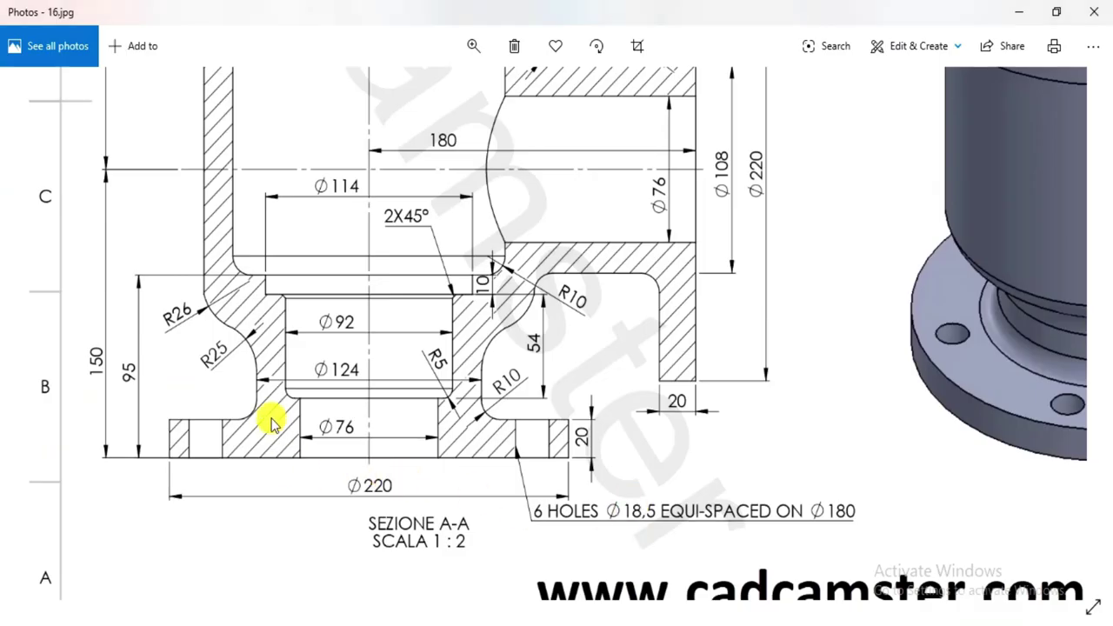
key("alt+Tab")
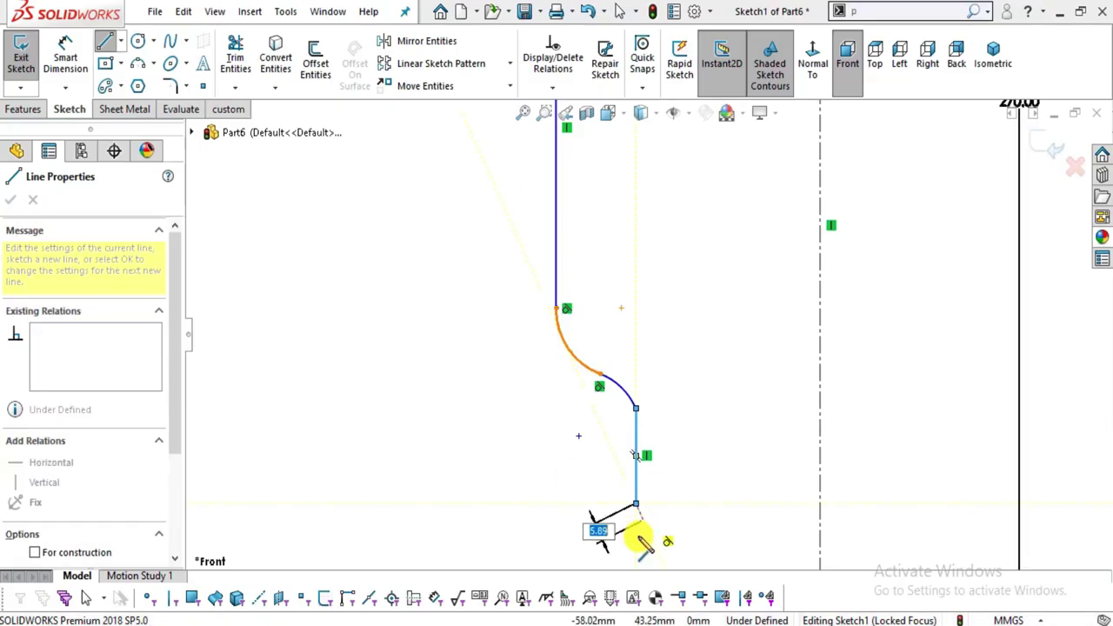
left_click(641, 499)
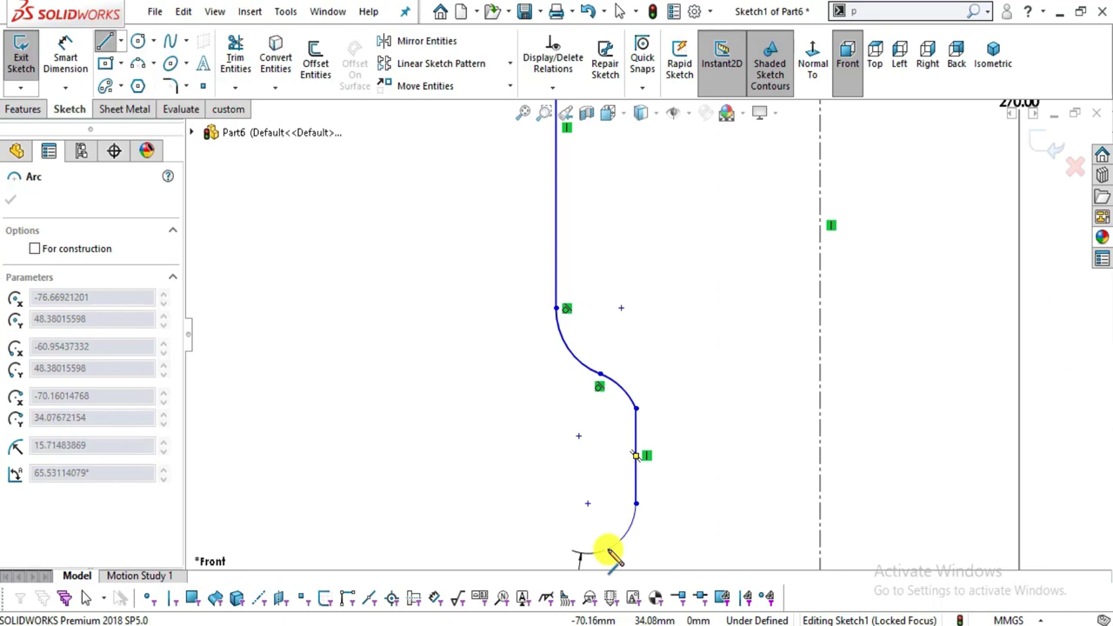
left_click(608, 551)
key("alt+Tab")
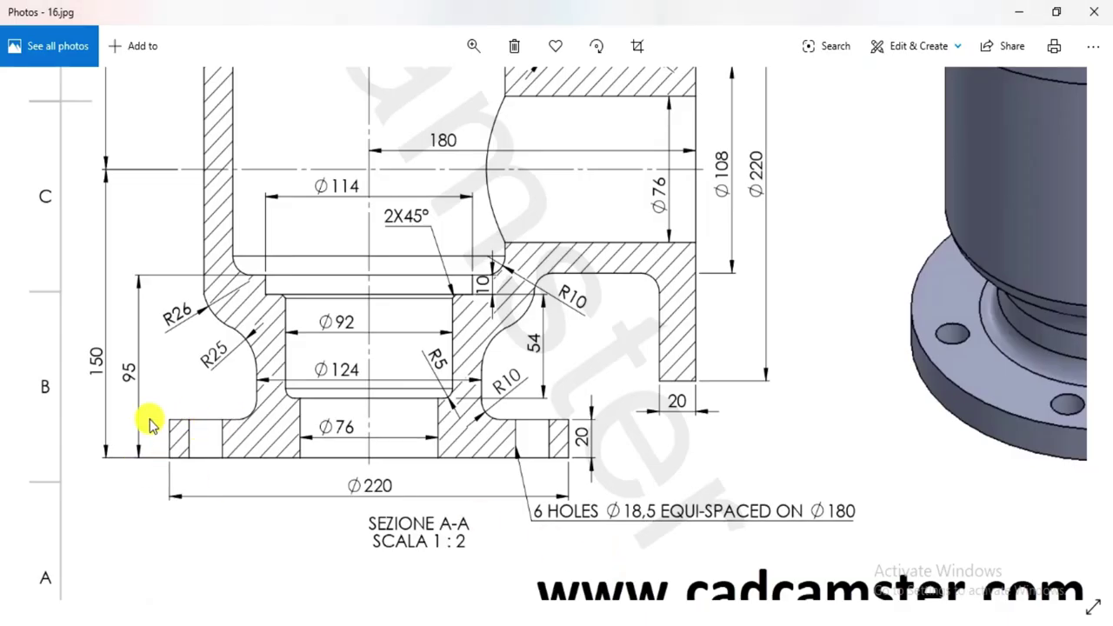
- Sketch the bottom flange outline: a horizontal line outward from the lower arc, a vertical line about 34 mm down, and a base line to the origin
key("alt+Tab")
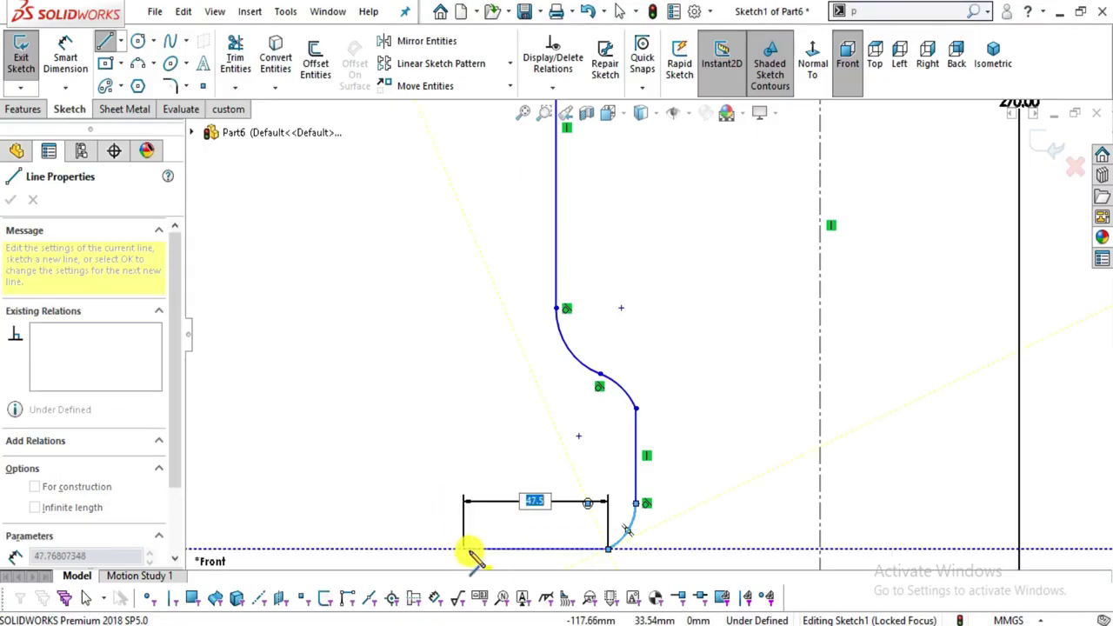
left_click(479, 553)
scroll(490, 490, "up", 2)
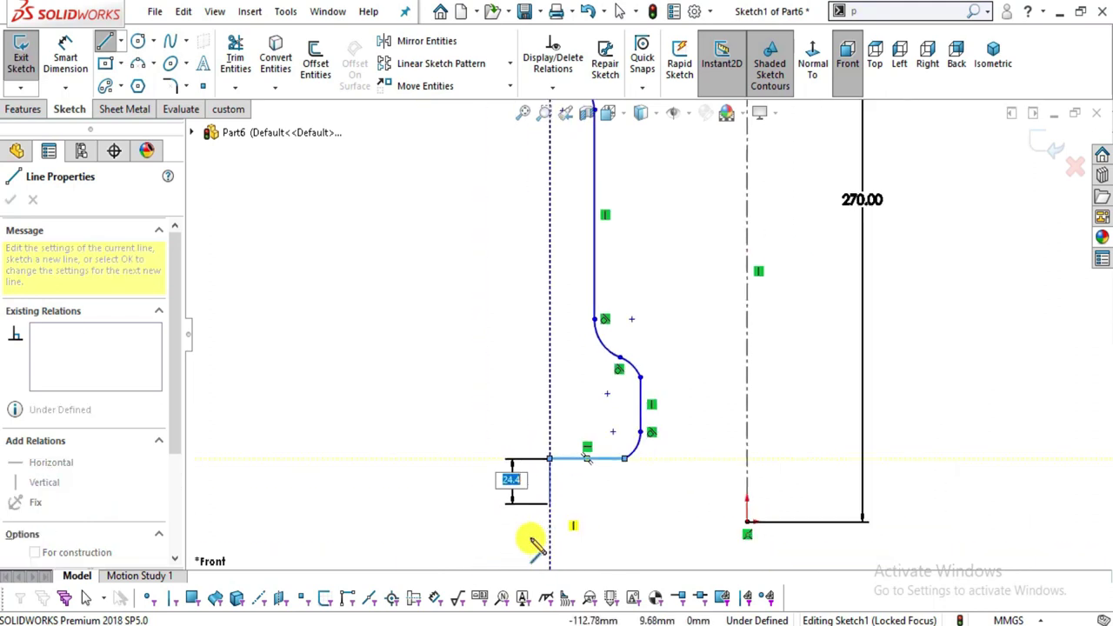
key("alt+Tab")
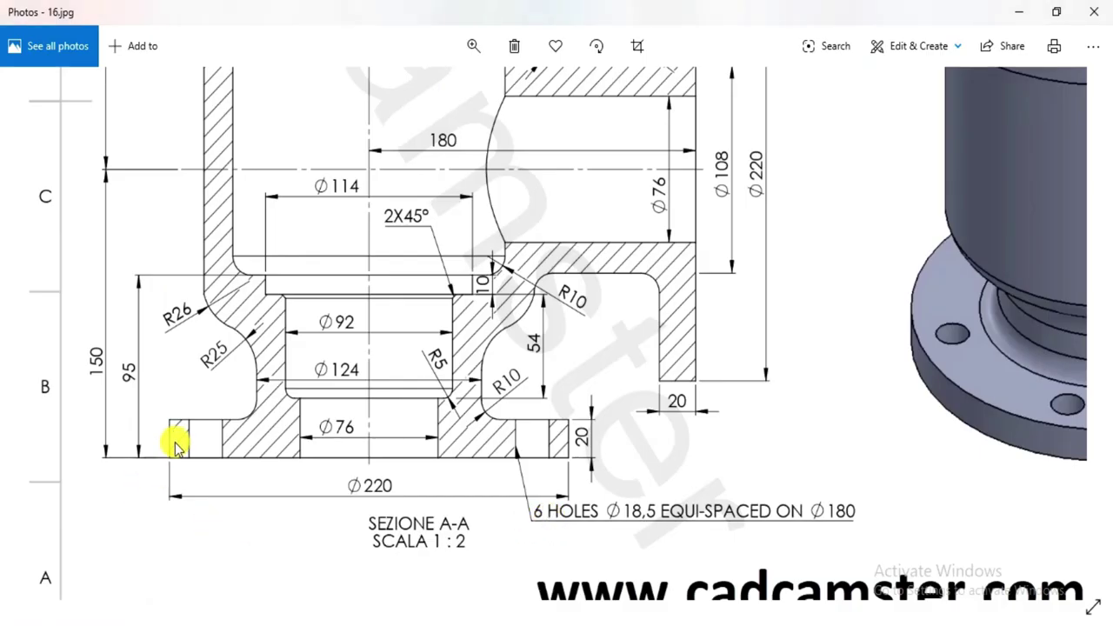
key("alt+Tab")
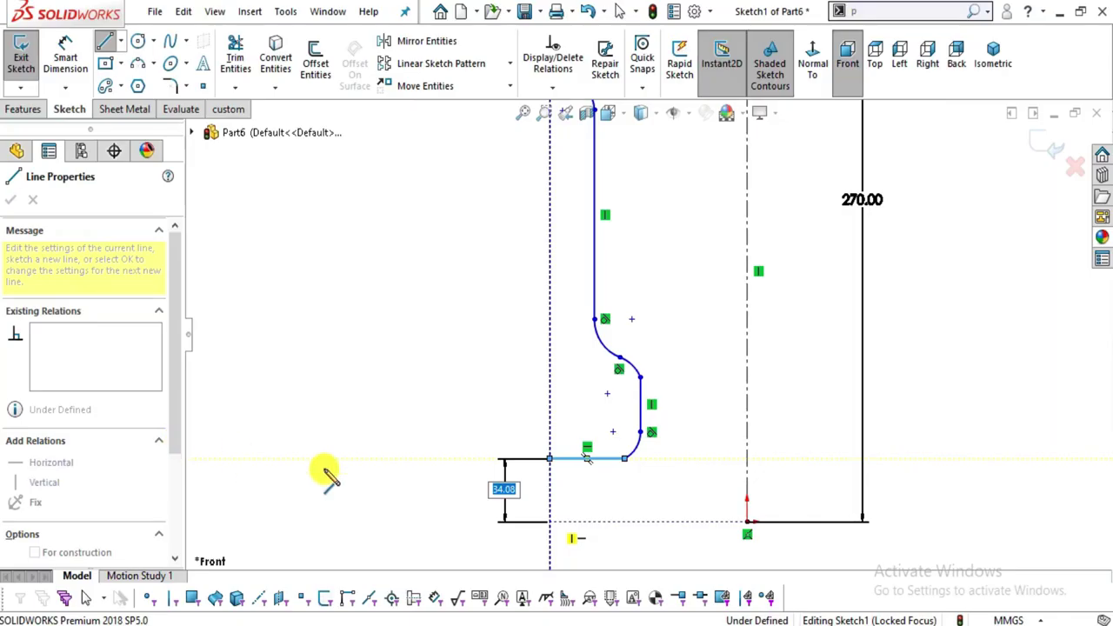
left_click(549, 521)
left_click(746, 521)
key("Escape")
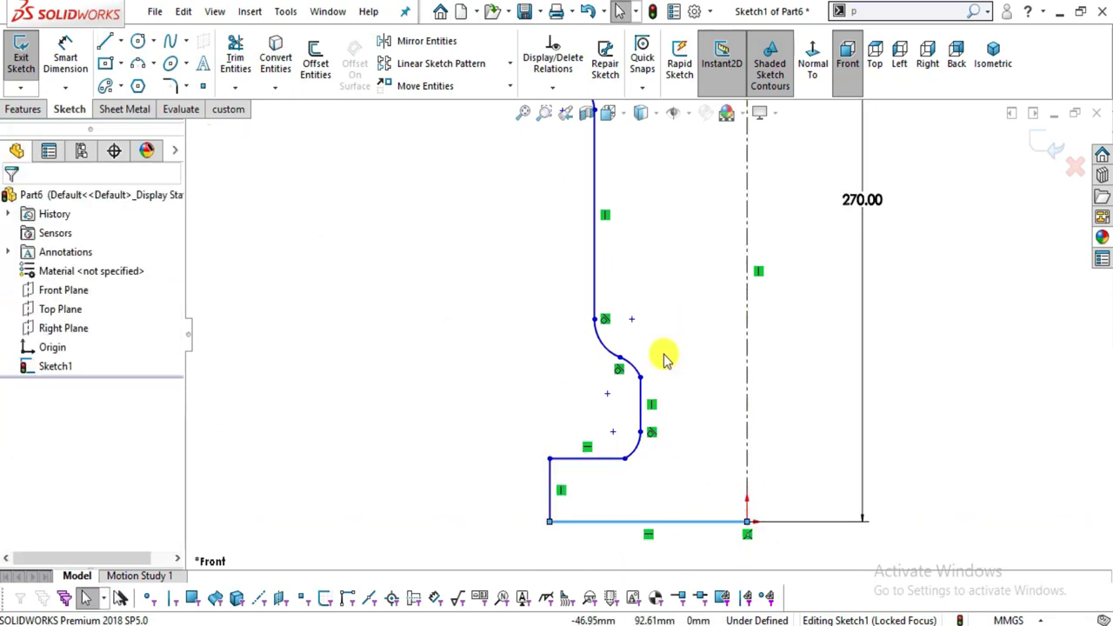
- Add a tangent relation between the arc below the top flange and the vertical body wall line
scroll(666, 357, "up", 3)
scroll(713, 291, "down", 4)
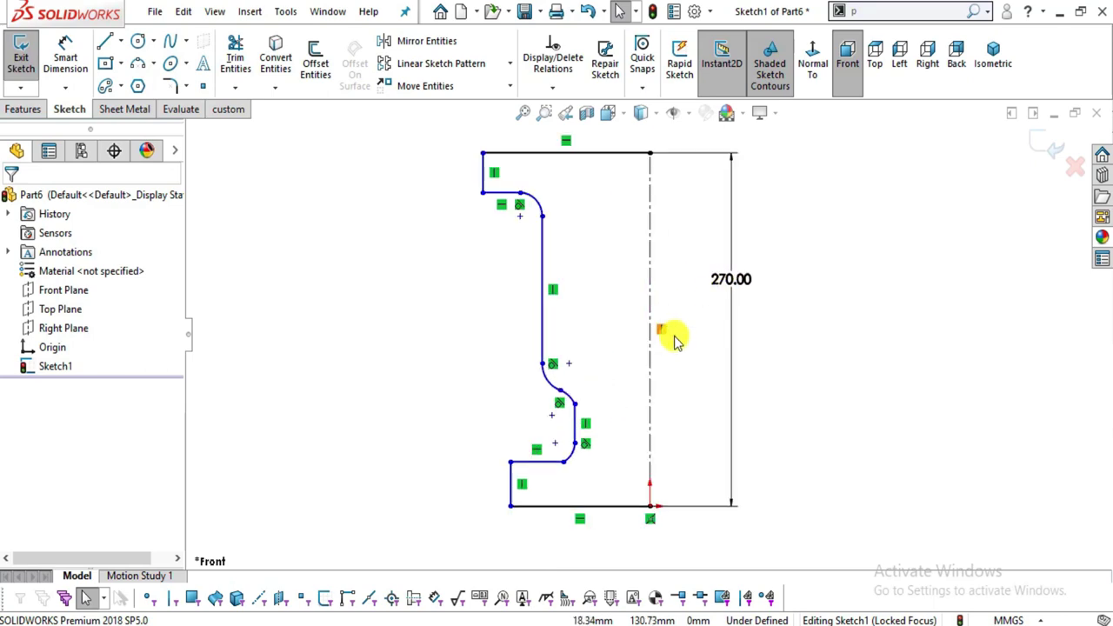
key("alt+Tab")
key("alt+Tab")
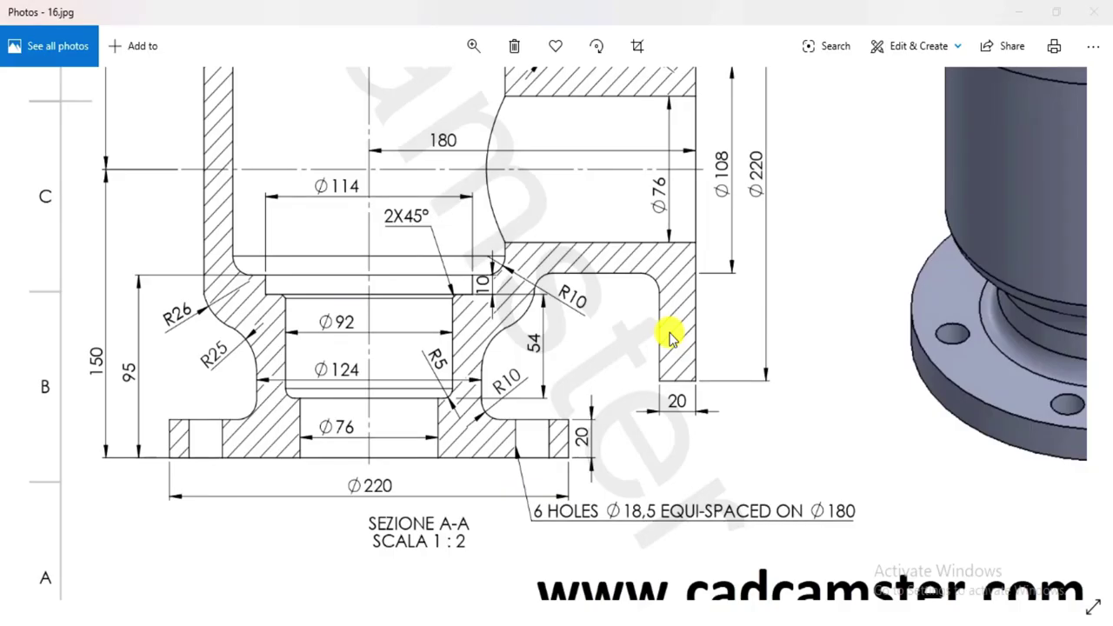
scroll(643, 380, "down", 3)
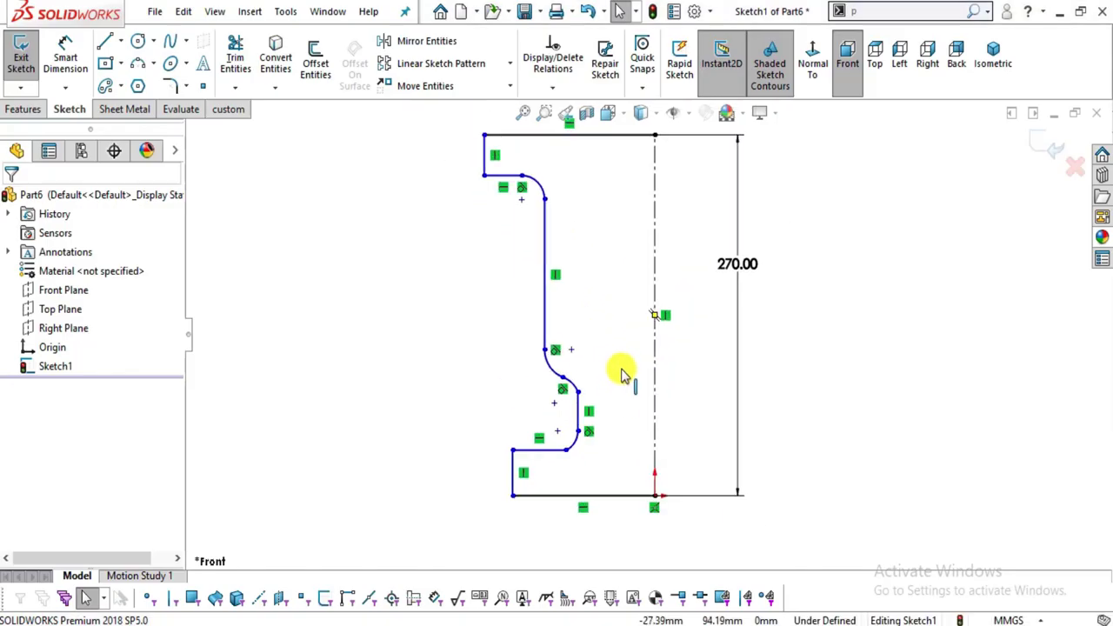
scroll(526, 153, "down", 2)
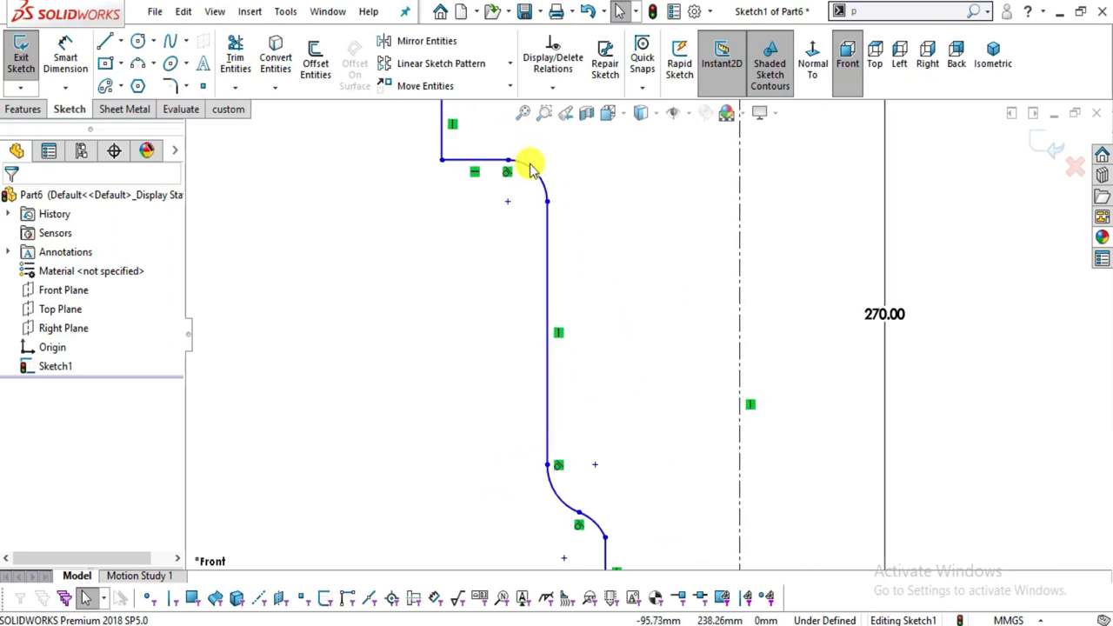
left_click(548, 188)
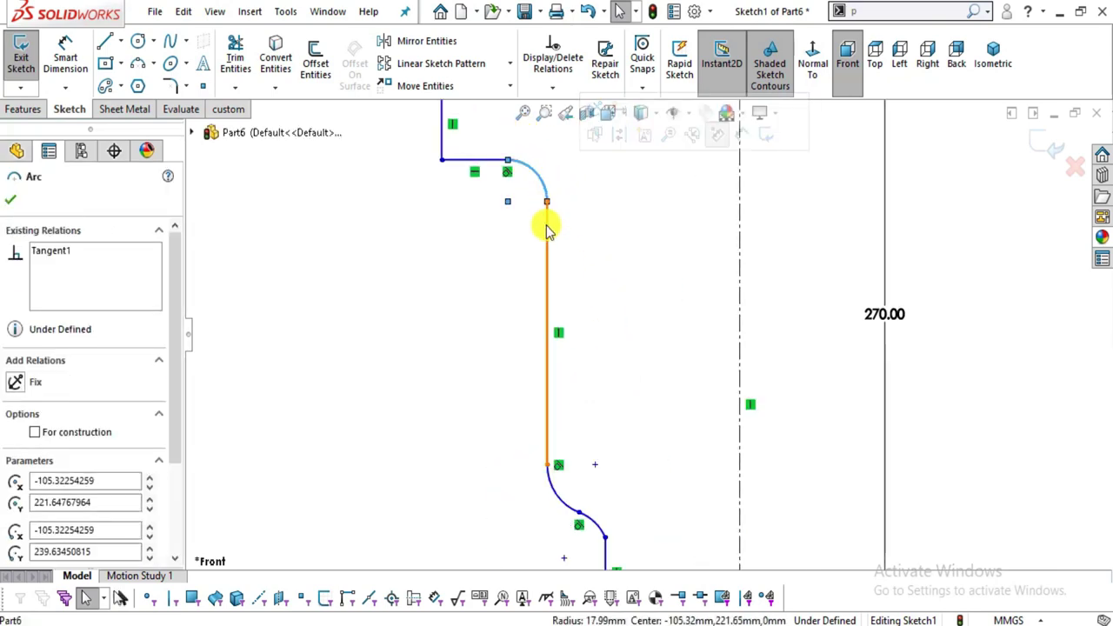
left_click(546, 225, "ctrl")
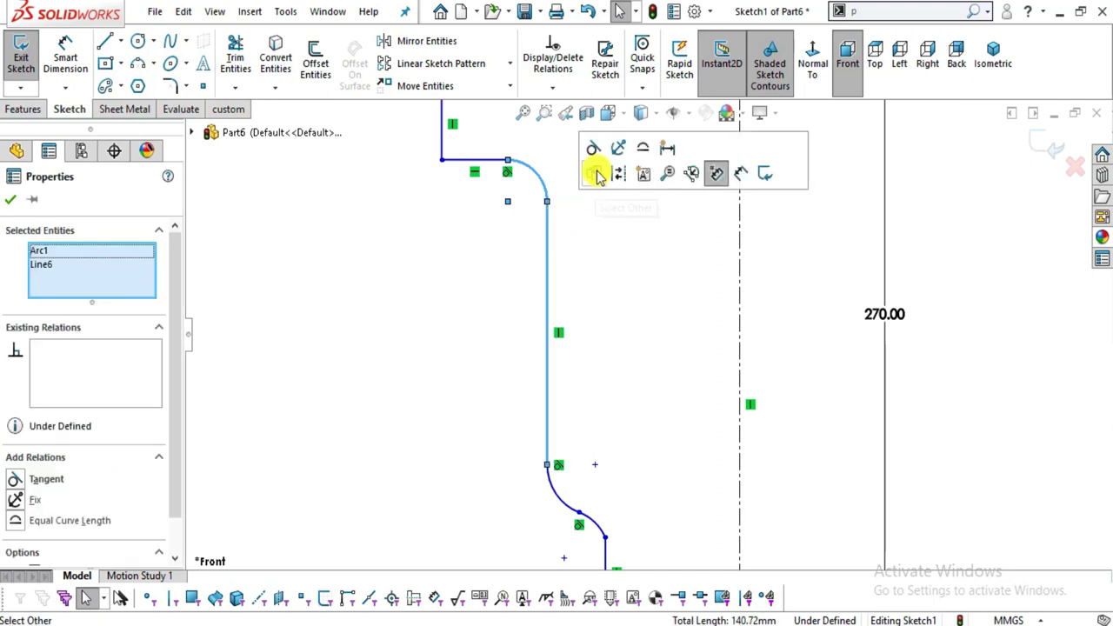
left_click(329, 252)
- Add a tangent relation between the lower transition arc and the vertical neck line
scroll(335, 261, "up", 2)
scroll(577, 435, "down", 3)
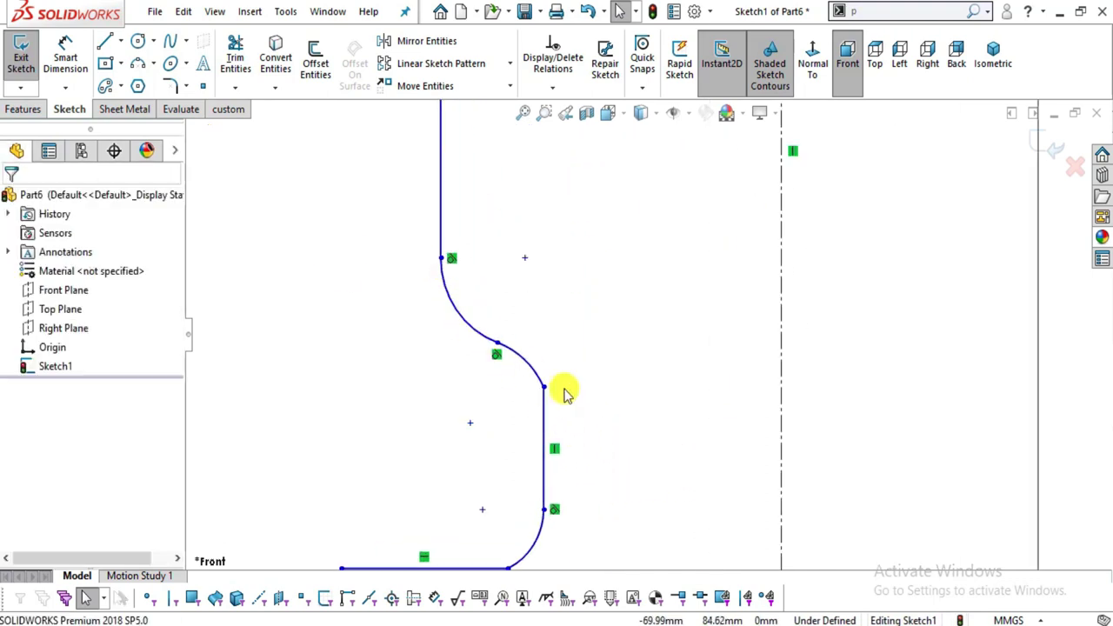
left_click(534, 372)
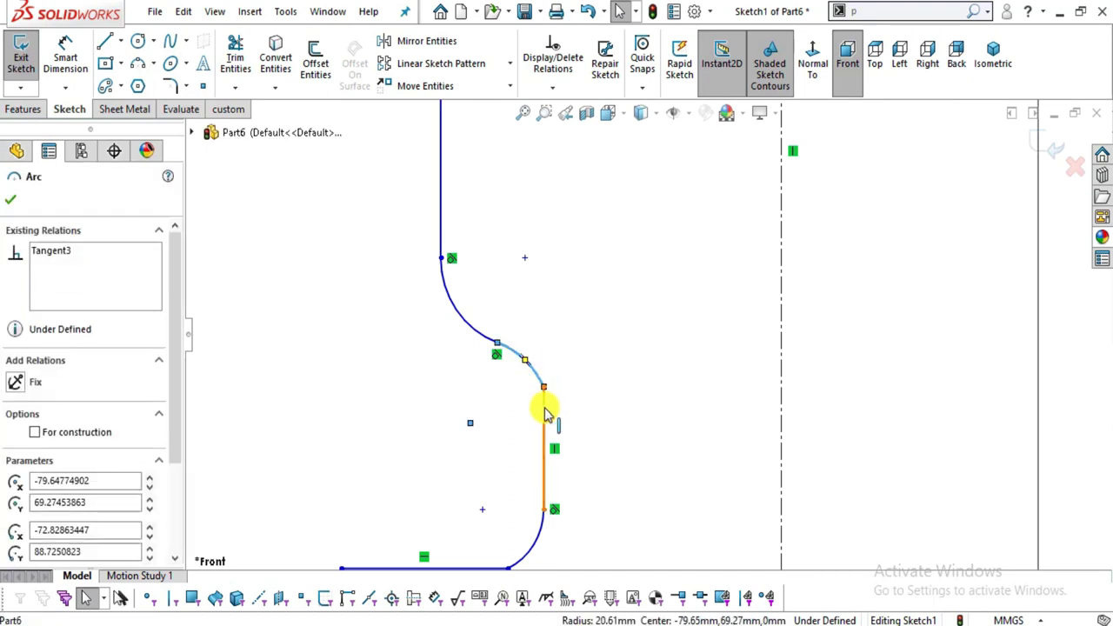
left_click(545, 411, "ctrl")
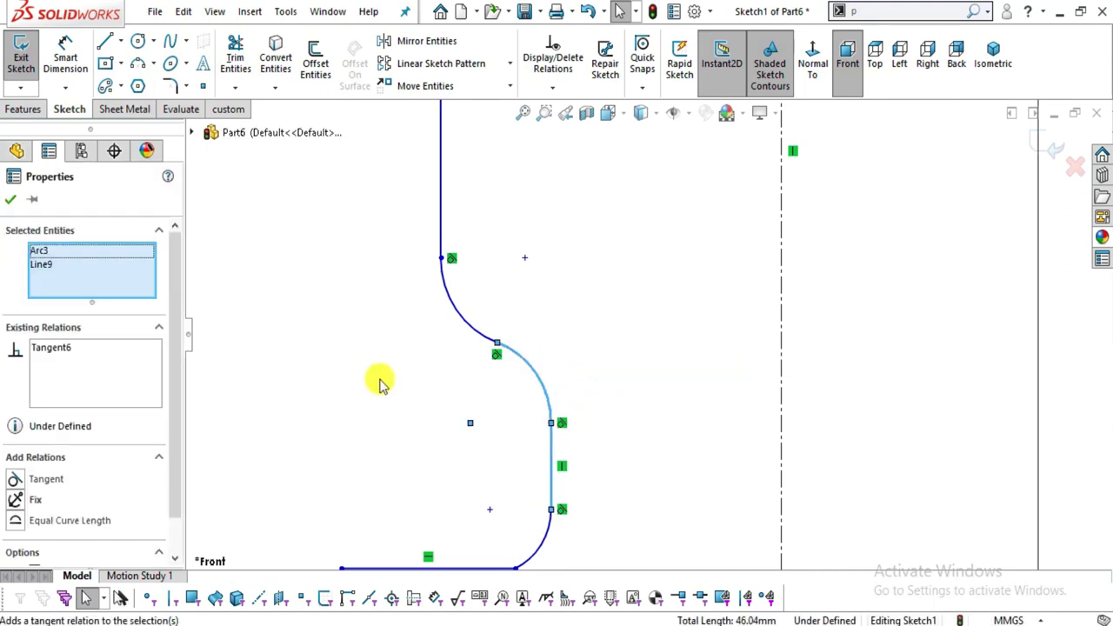
left_click(348, 380)
- Add a tangent relation between the arc below the neck and the bottom flange's upper horizontal line
scroll(358, 370, "up", 2)
scroll(609, 385, "down", 4)
scroll(566, 366, "down", 1)
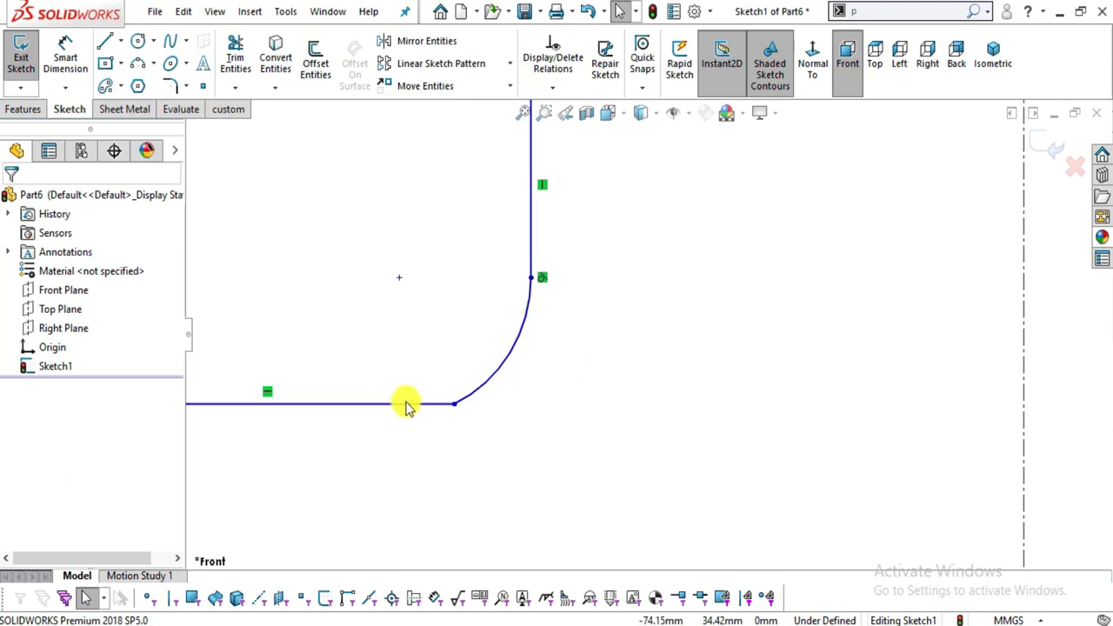
left_click(409, 405)
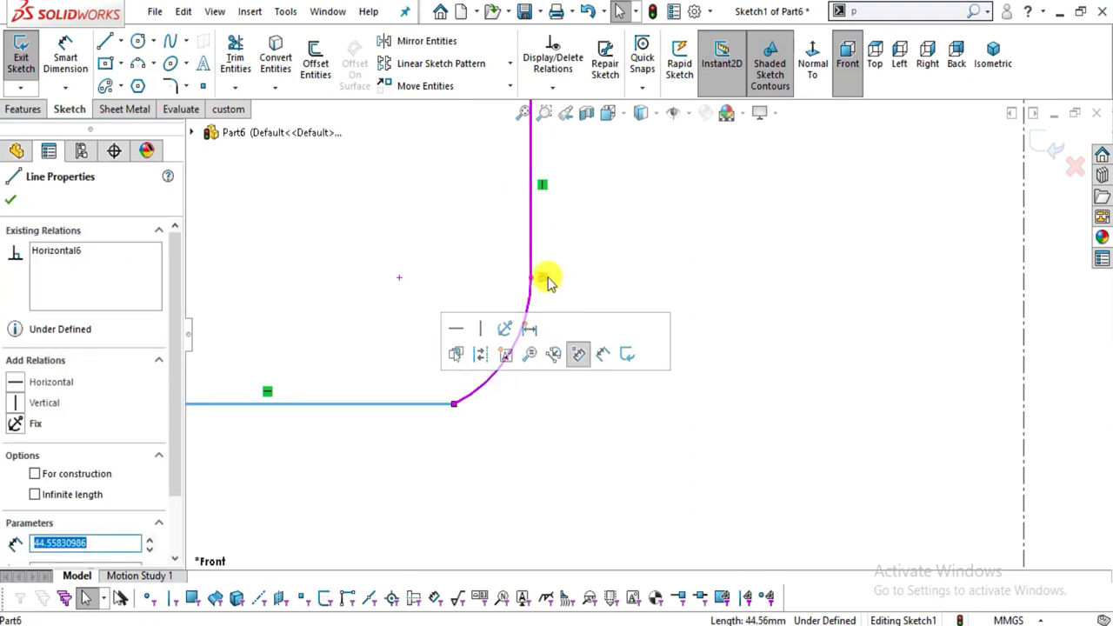
left_click(509, 508)
left_click(453, 407)
left_click(522, 328)
left_click(582, 524)
- Inspect the outer profile from the bottom flange to the top flange, checking its arcs and tangent relations
scroll(509, 459, "up", 2)
scroll(522, 408, "up", 8)
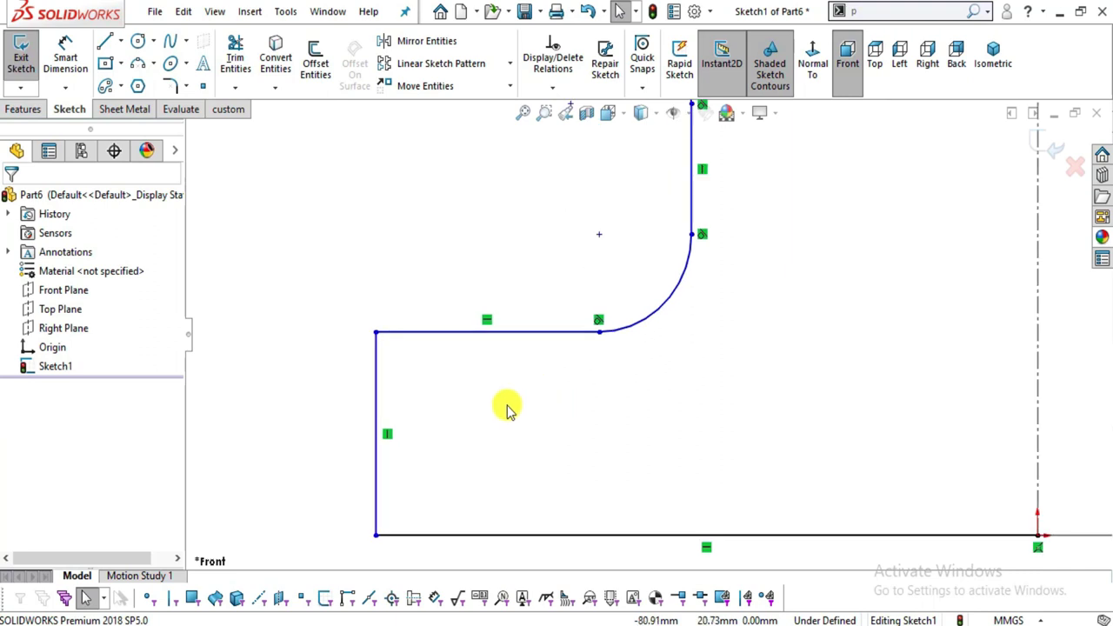
scroll(652, 257, "down", 2)
scroll(671, 194, "up", 4)
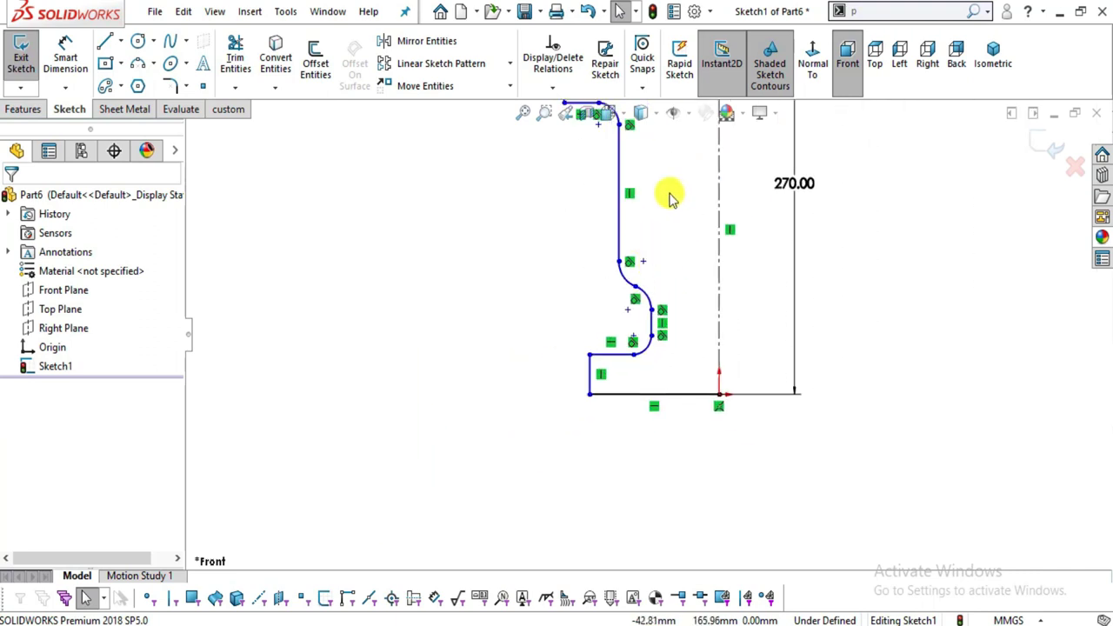
scroll(666, 194, "down", 2)
scroll(634, 323, "down", 2)
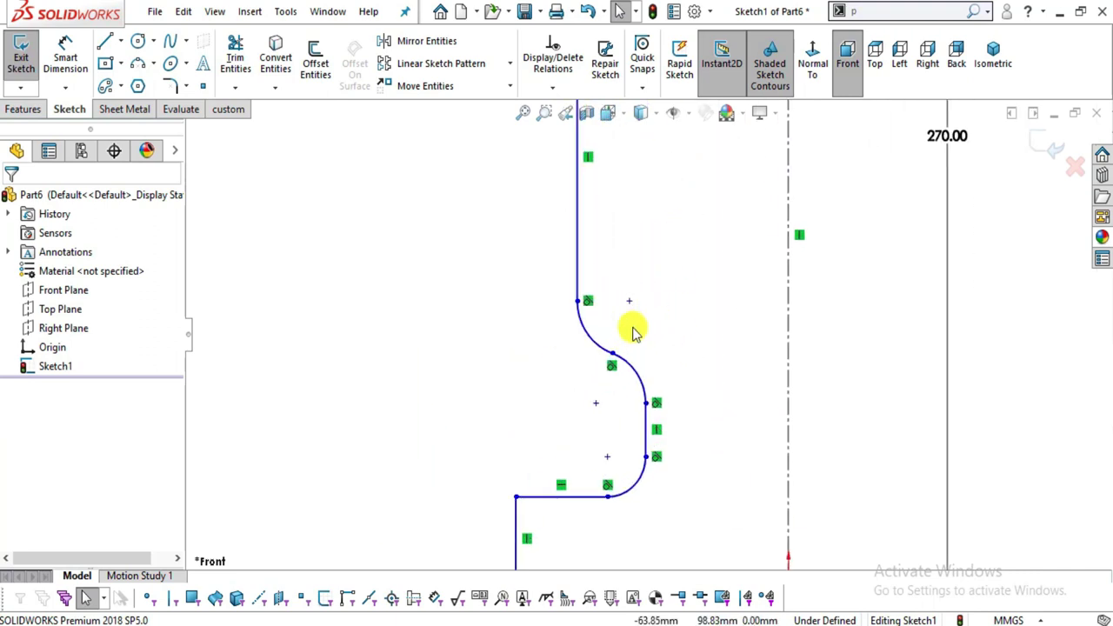
scroll(578, 287, "up", 4)
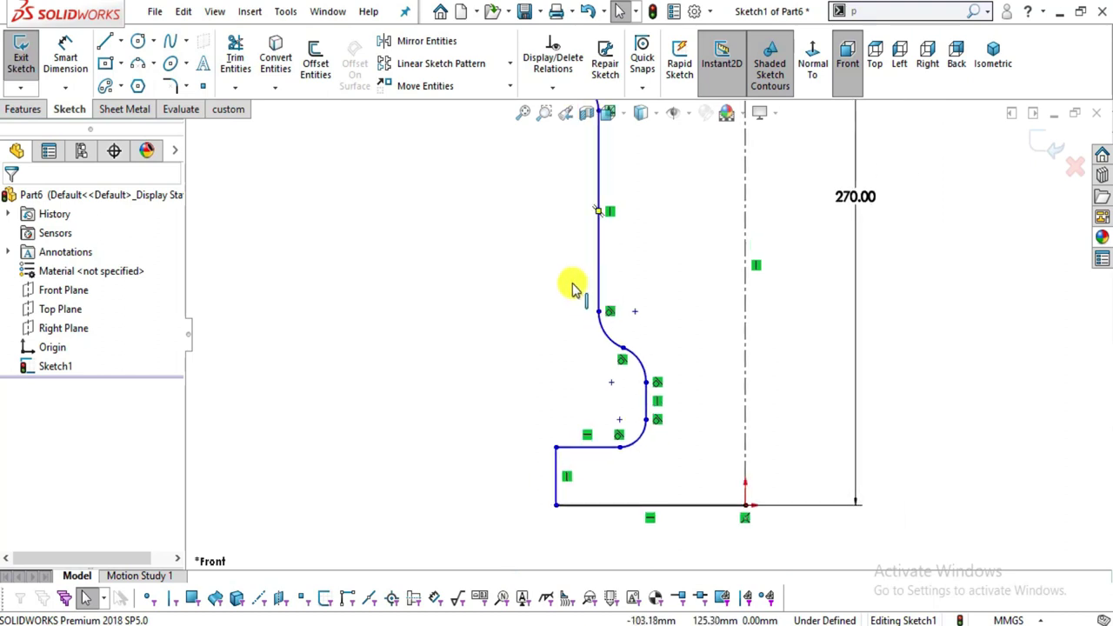
scroll(686, 264, "down", 1)
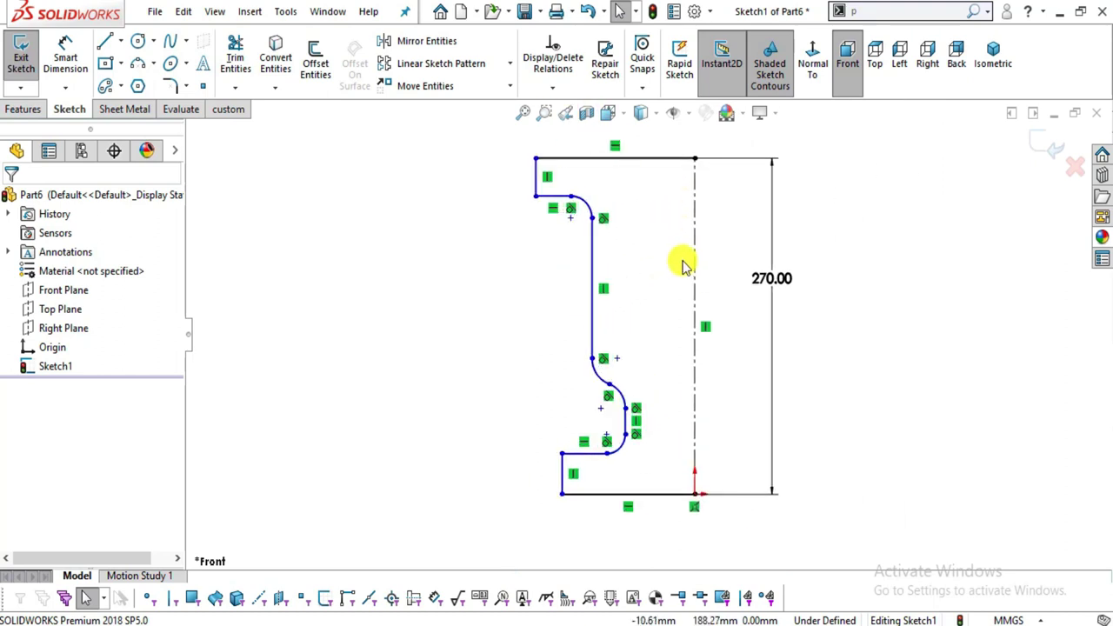
scroll(636, 214, "down", 2)
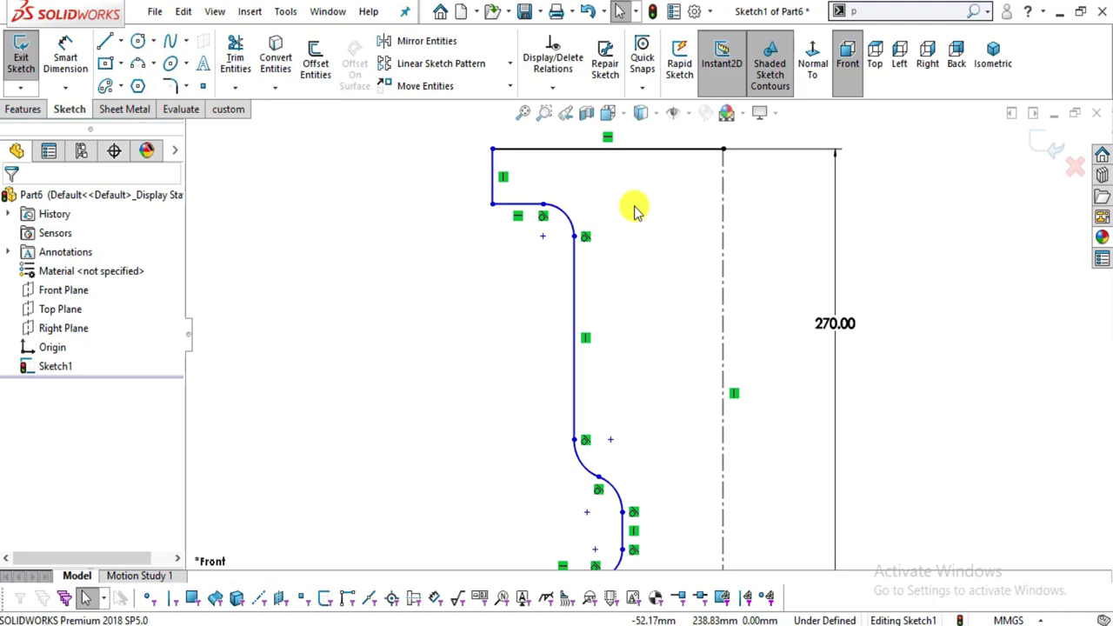
scroll(635, 213, "up", 2)
scroll(744, 357, "down", 1)
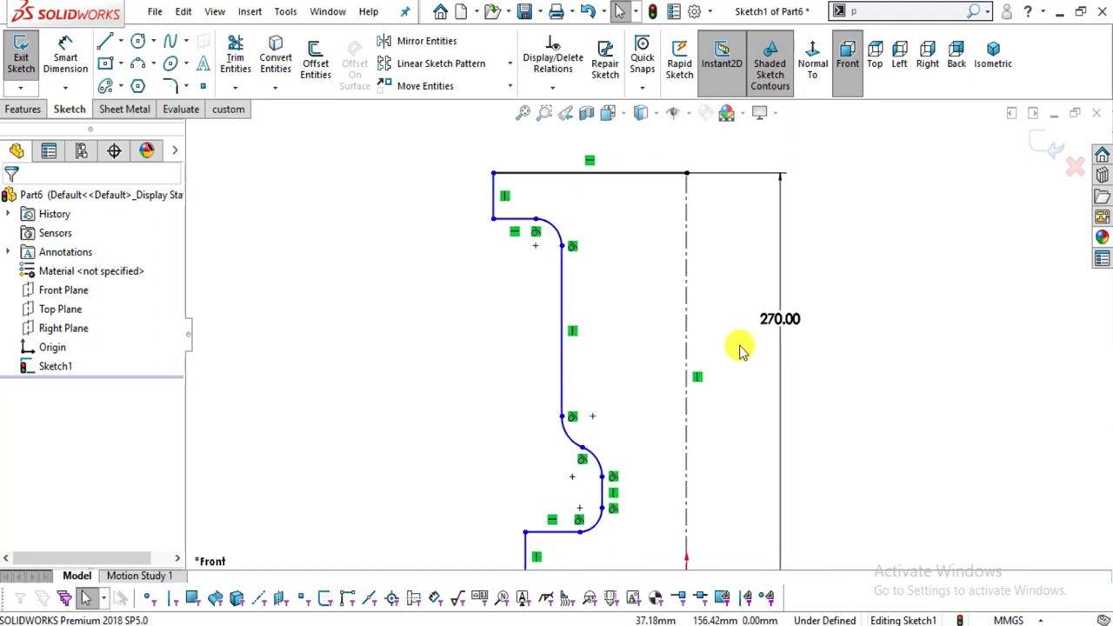
- Check the top flange diameter in drawing 16.jpg and dimension the profile's top horizontal line as 125 mm
key("alt+Tab")
left_click_drag(563, 261, 708, 566)
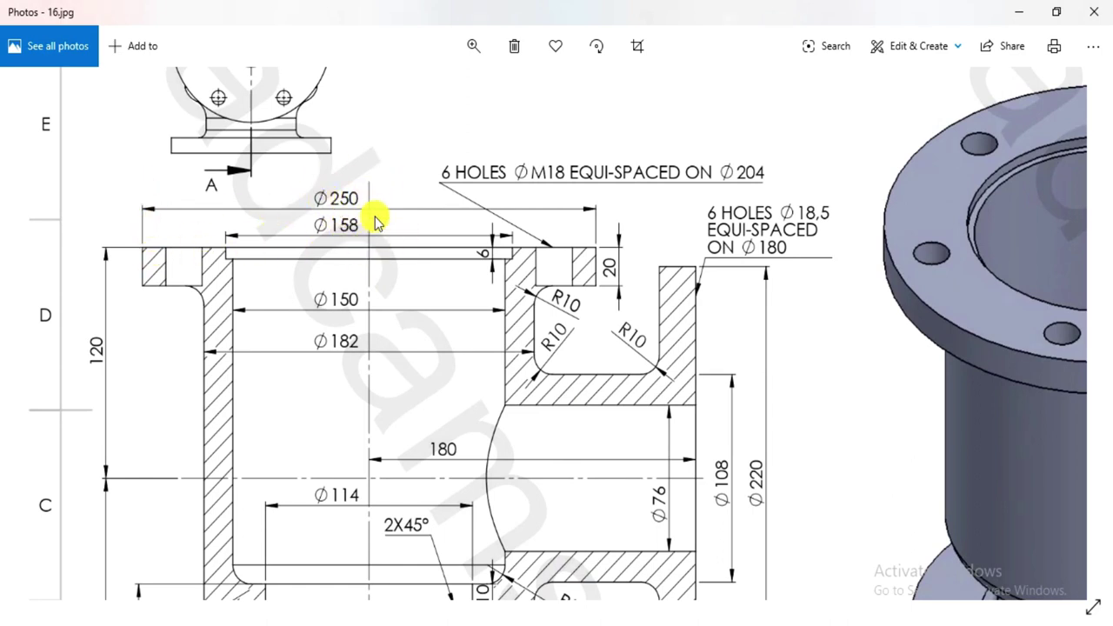
key("alt+Tab")
left_click(66, 54)
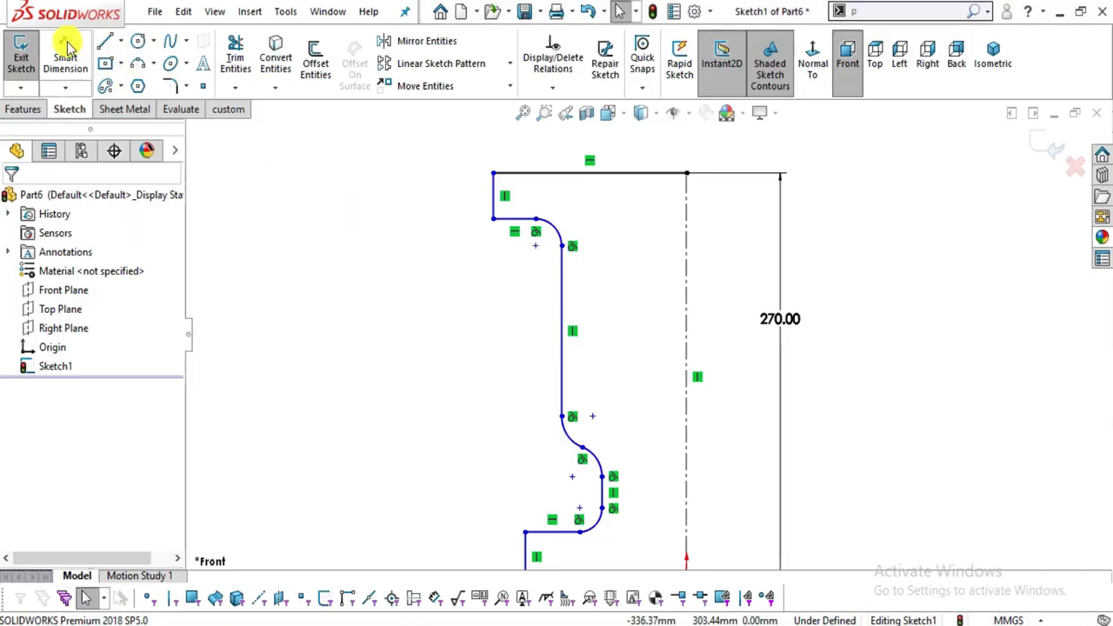
scroll(622, 190, "up", 3)
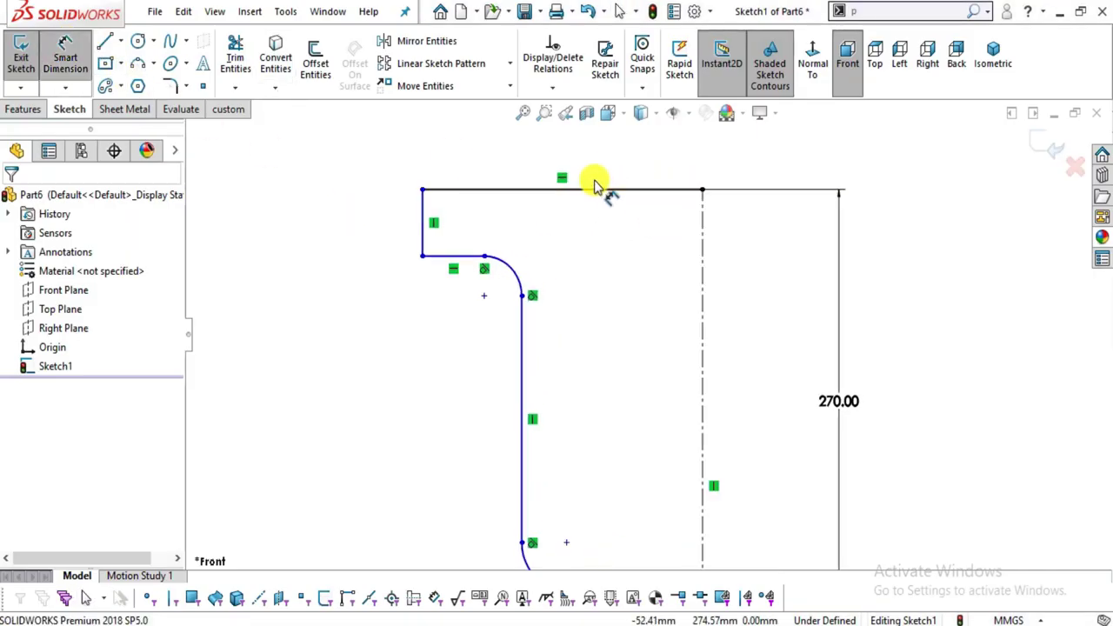
left_click(596, 195)
left_click(548, 155)
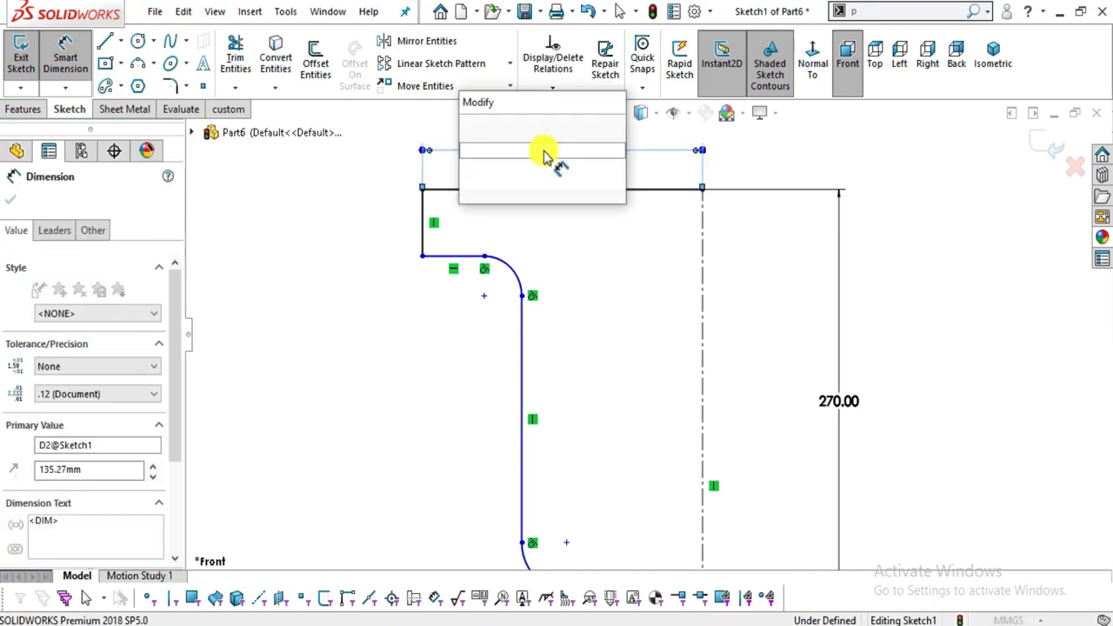
type("125")
key("Return")
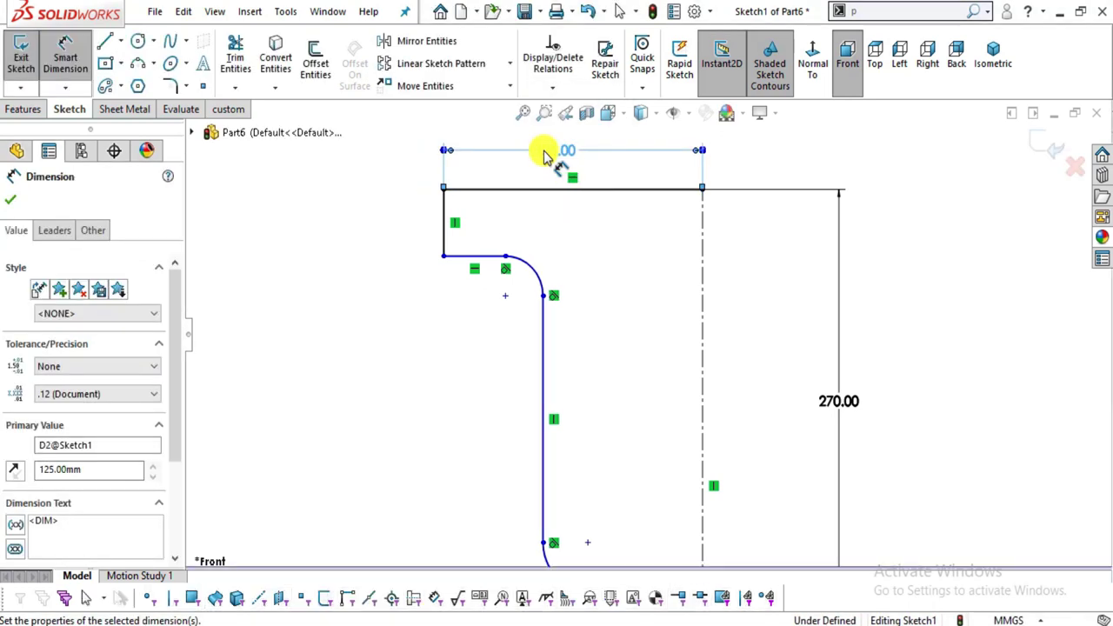
left_click(293, 256)
- Check the top flange thickness in the drawing and dimension its outer vertical edge as 20 mm
key("alt+Tab")
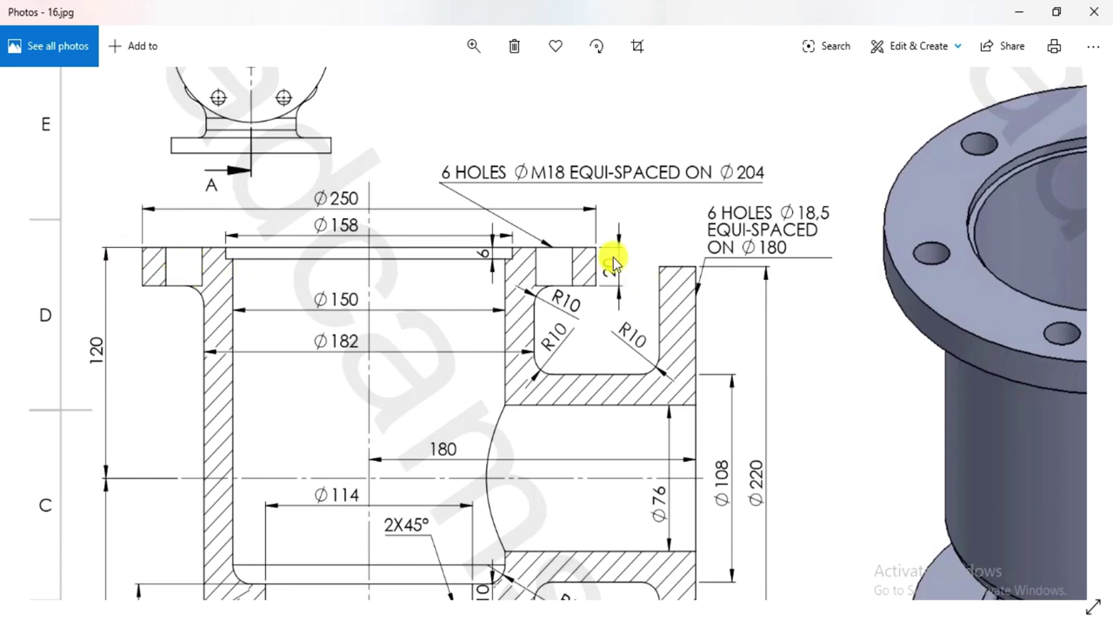
key("alt+Tab")
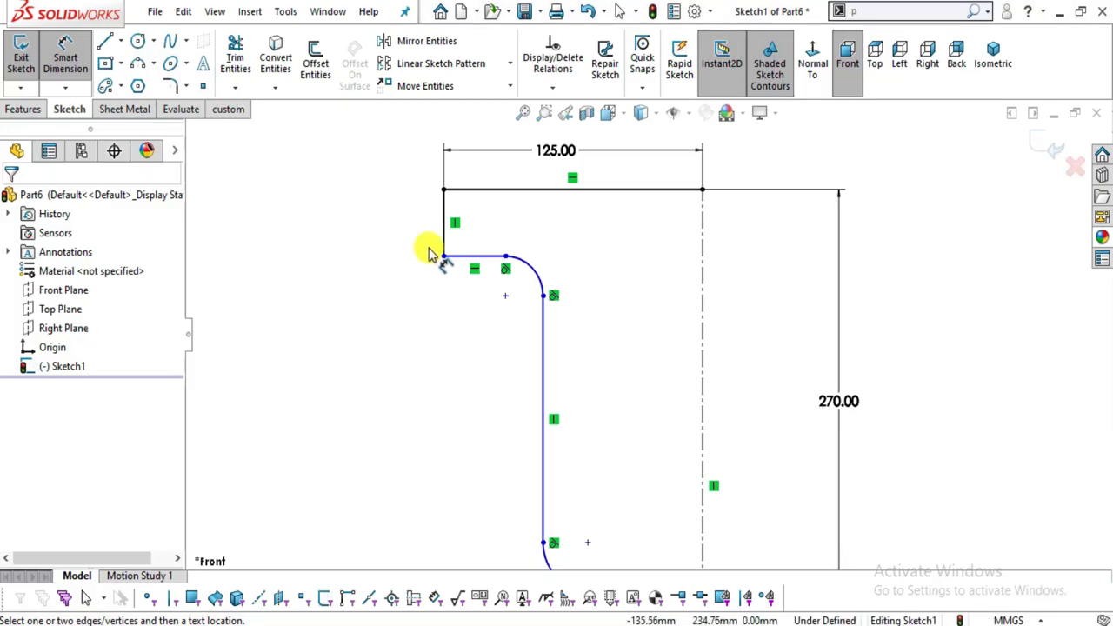
left_click(443, 233)
left_click(374, 235)
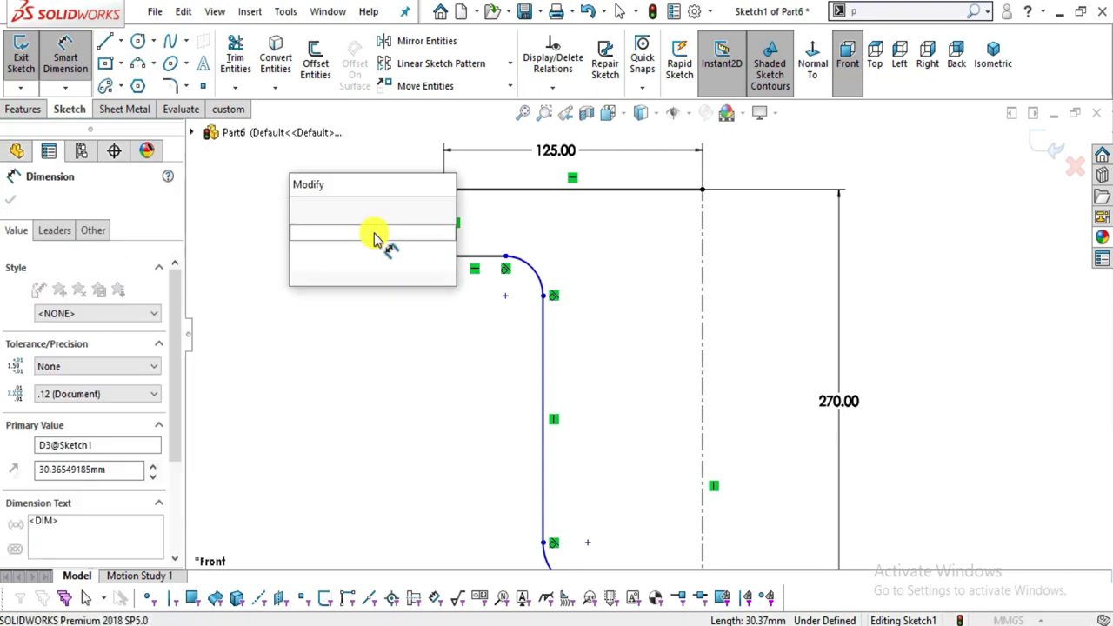
type("20")
key("Return")
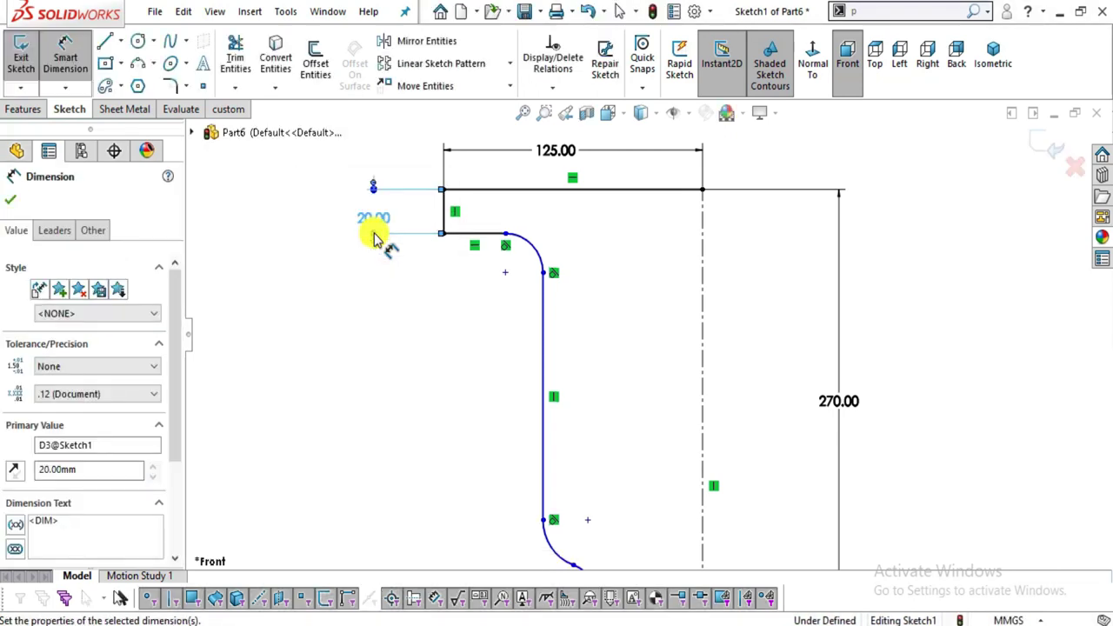
left_click(318, 343)
- Check the body's outer diameter in drawing 16.jpg and dimension the long vertical profile line 182/2 (91 mm) from the centerline
key("alt+Tab")
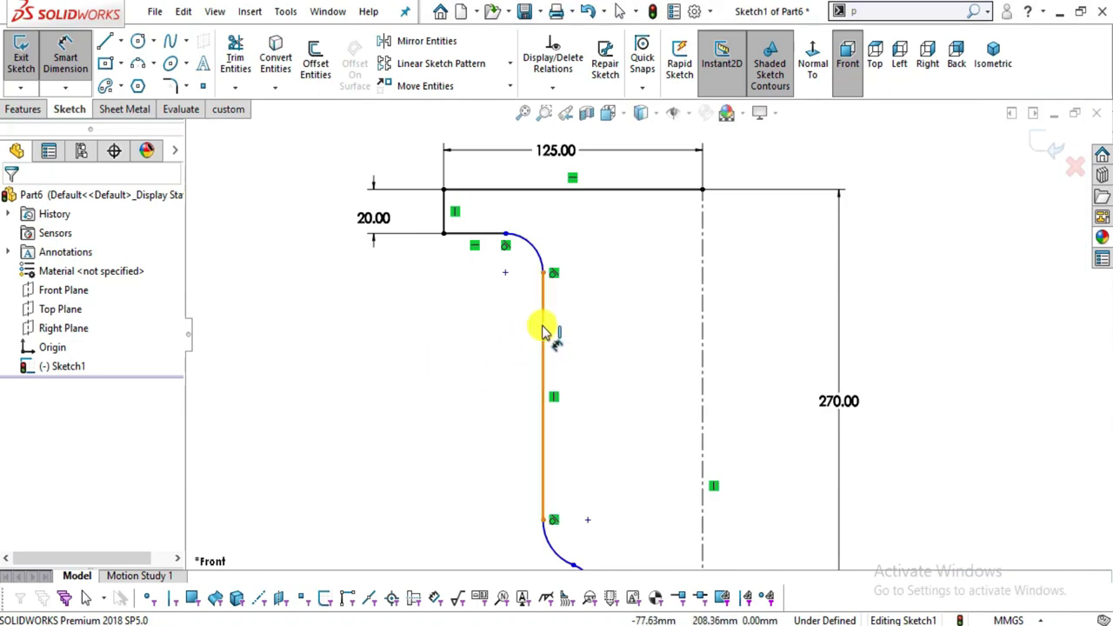
left_click(543, 323)
left_click(703, 318)
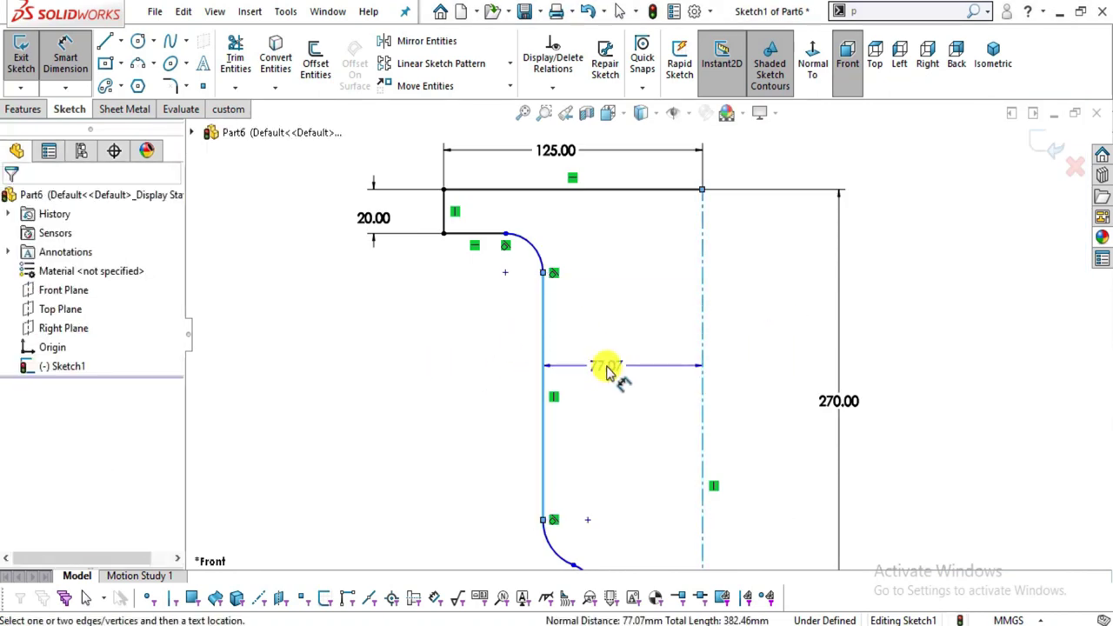
left_click(609, 370)
type("182")
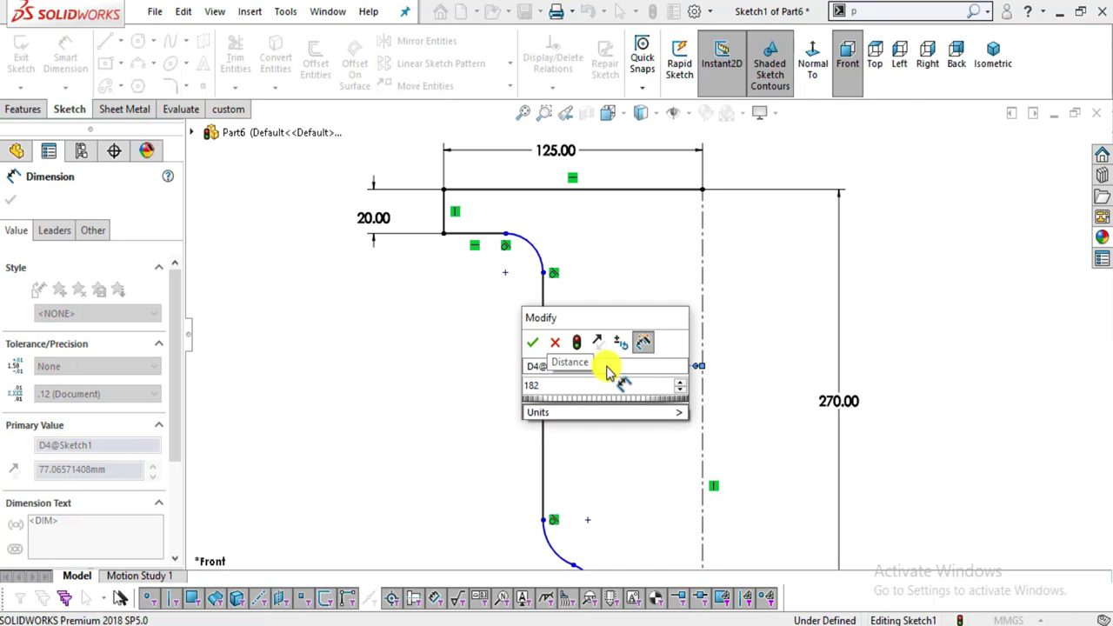
type("/2")
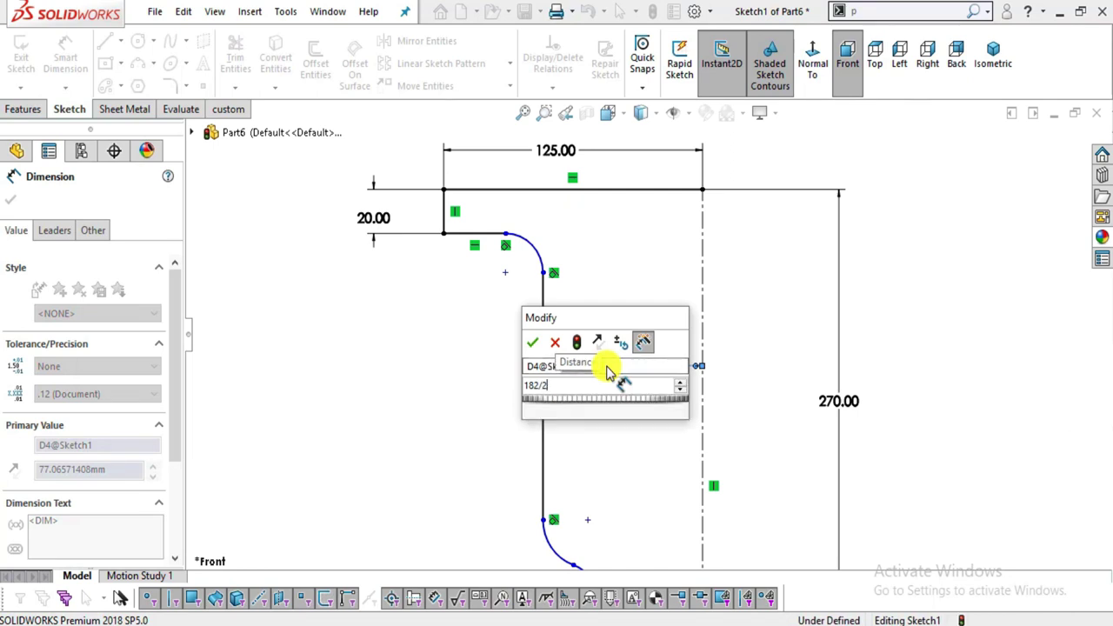
key("Return")
left_click(385, 311)
scroll(638, 182, "up", 1)
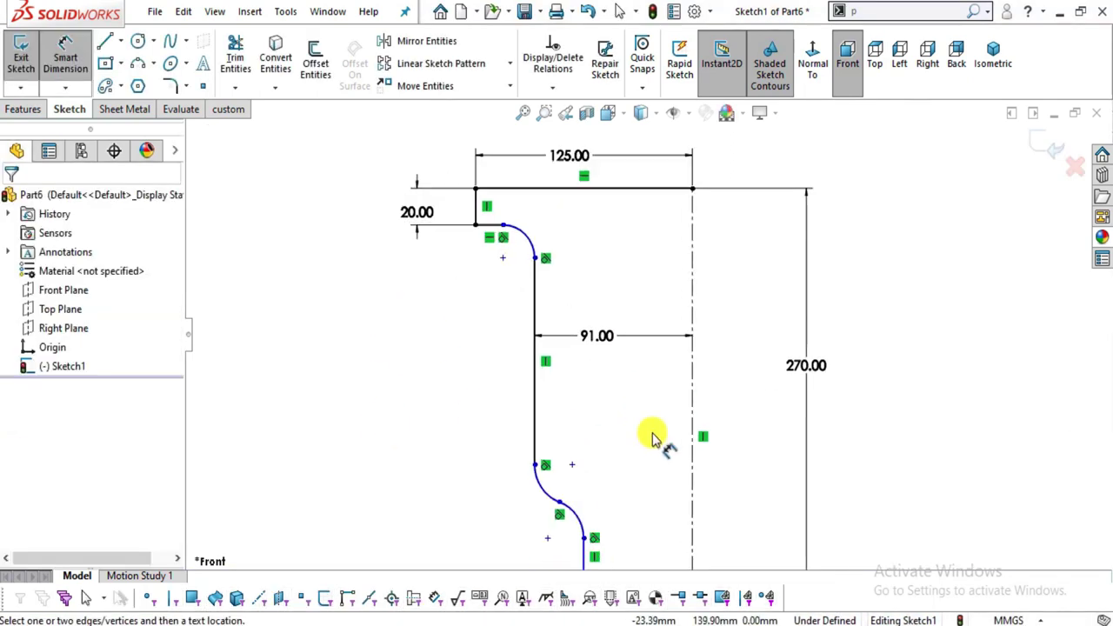
- Check the fillet under the top flange in drawing 16.jpg and dimension the matching profile arc as R10 mm
key("alt+Tab")
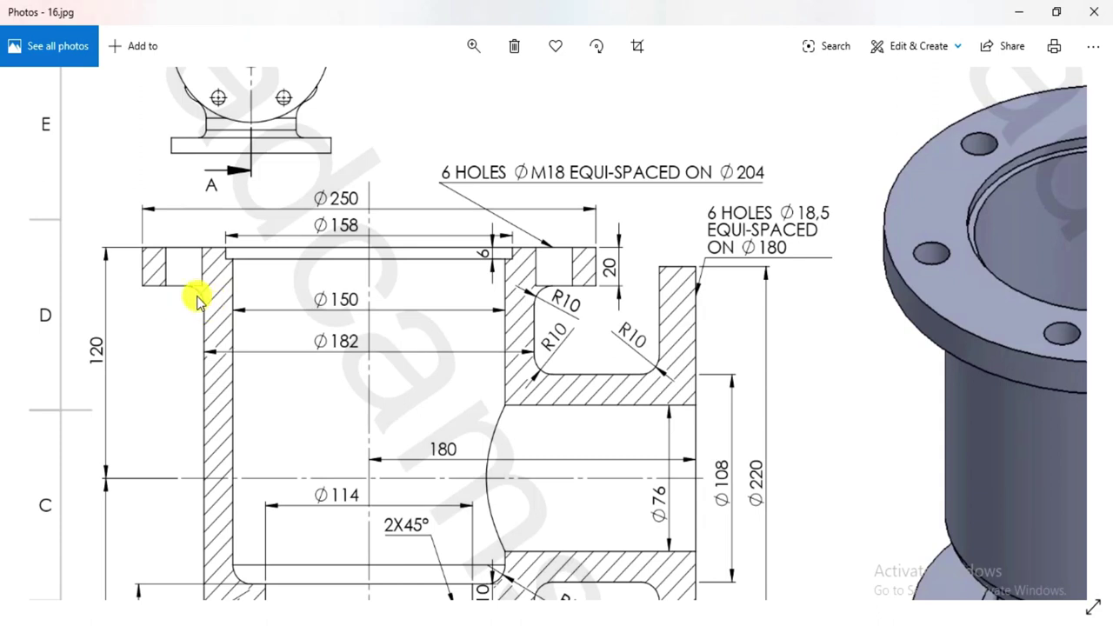
key("alt+Tab")
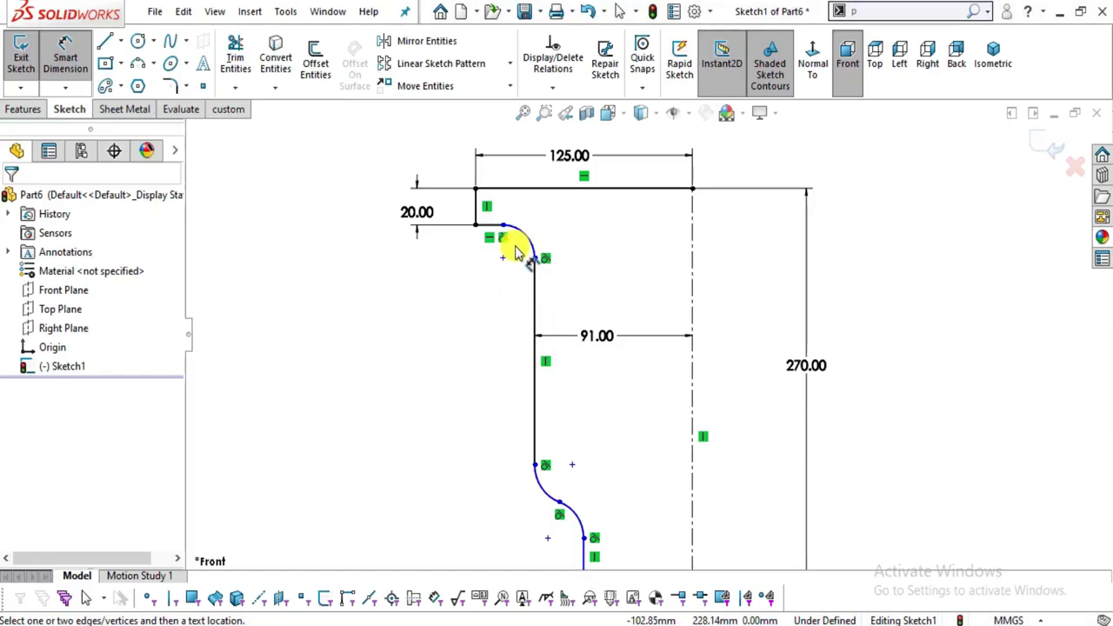
left_click(526, 241)
left_click(435, 306)
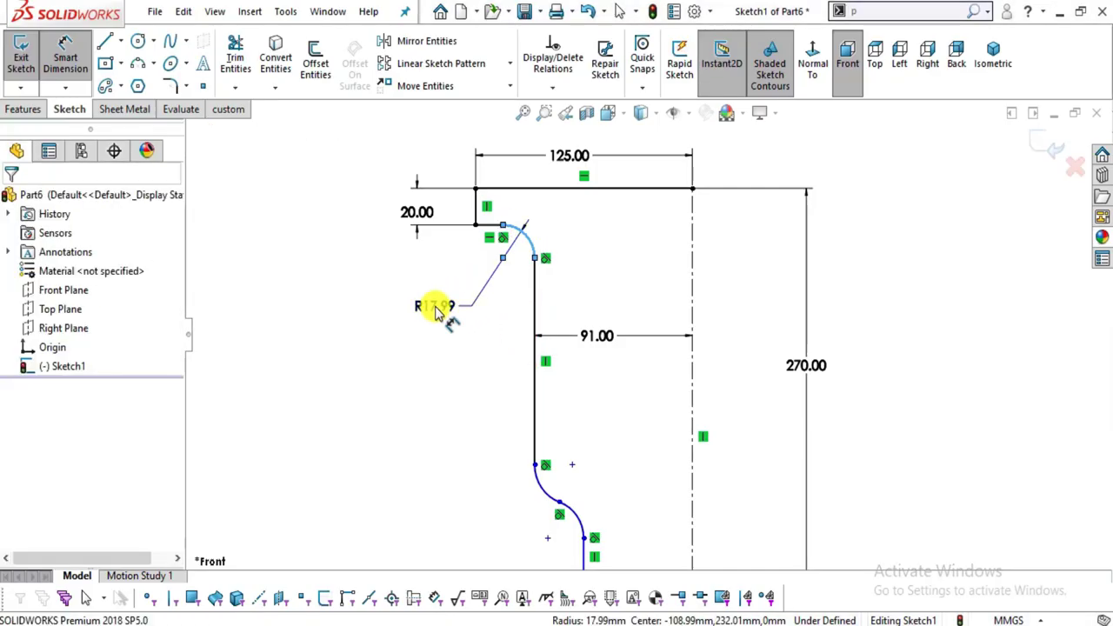
type("10")
key("Return")
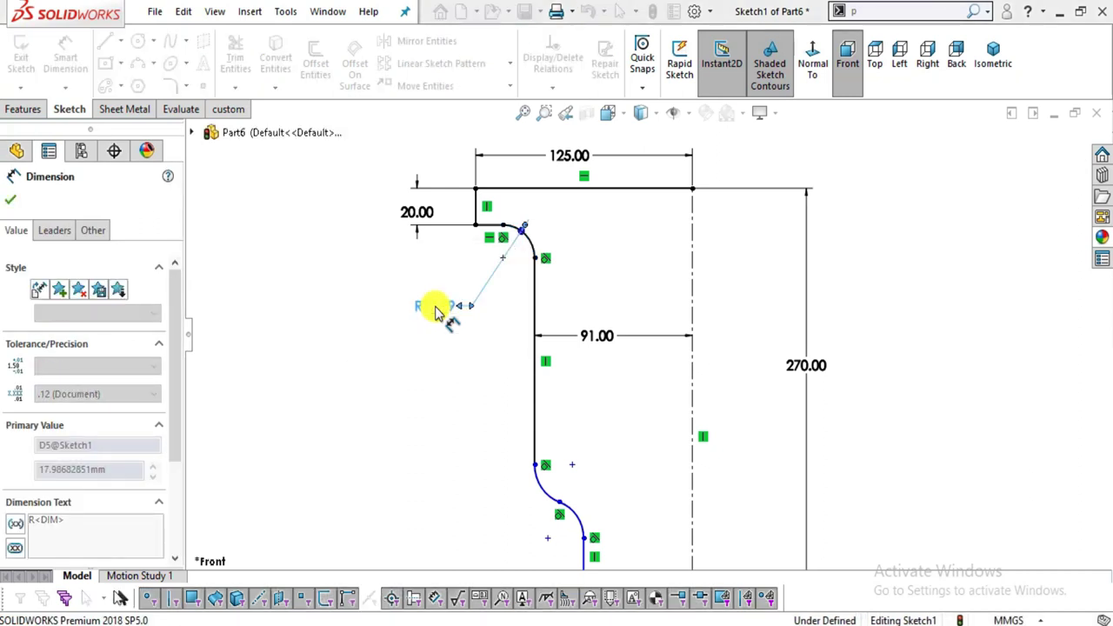
left_click(574, 400)
- Check the neck radii in drawing 16.jpg and dimension the upper neck arc, directly below the body line, as R26 mm
scroll(589, 415, "up", 2)
scroll(658, 489, "down", 4)
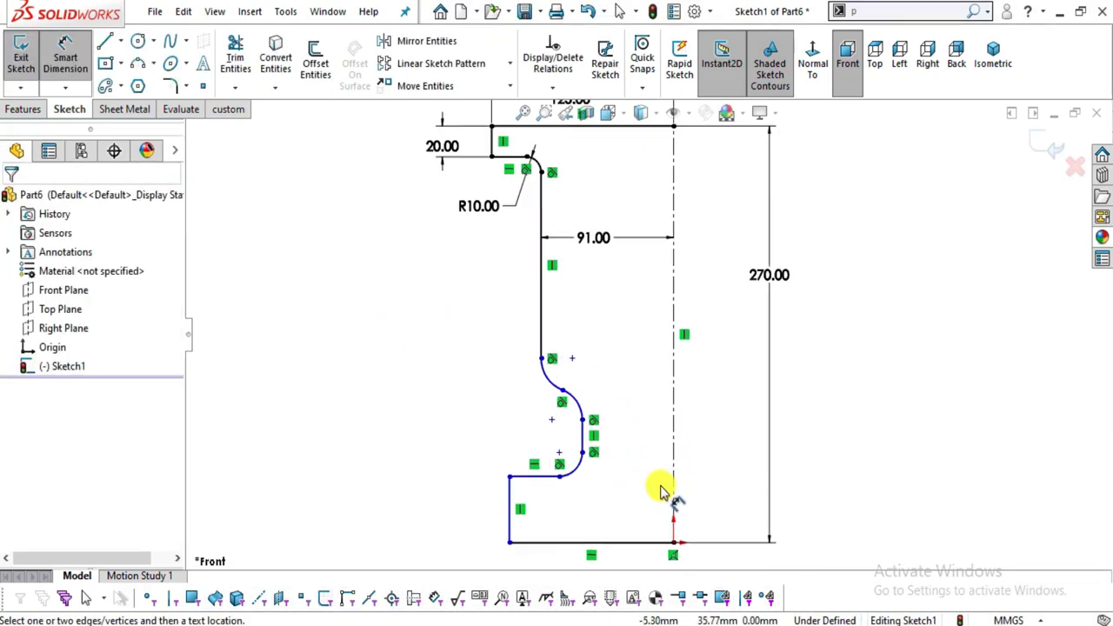
key("alt+Tab")
mouse_move(417, 358)
left_mouse_down()
mouse_move(477, 236)
mouse_move(377, 236)
left_mouse_up()
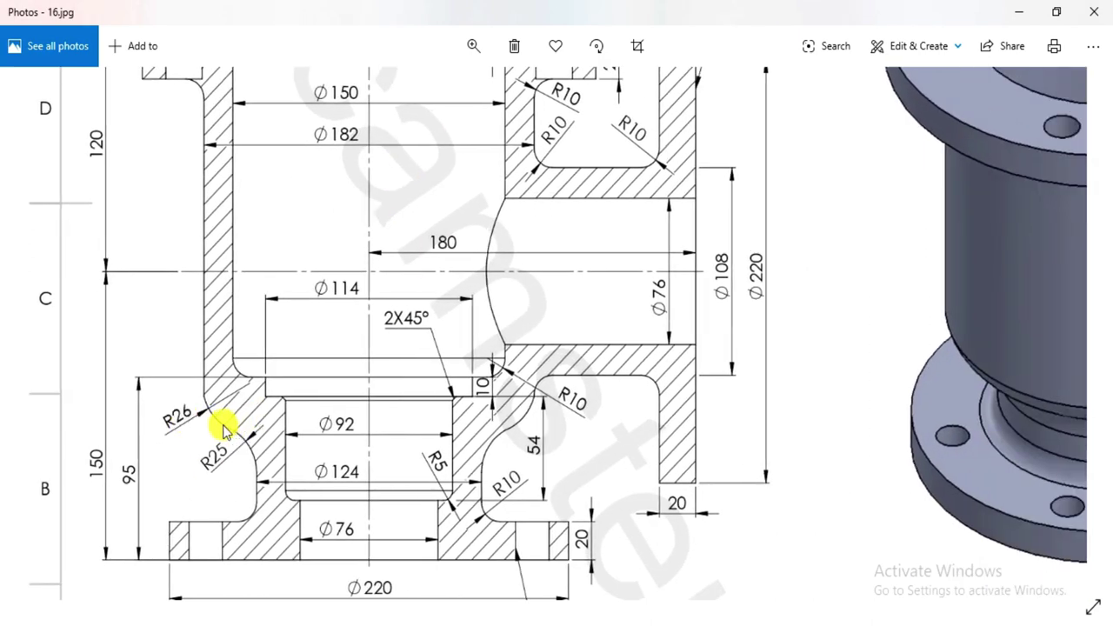
key("alt+Tab")
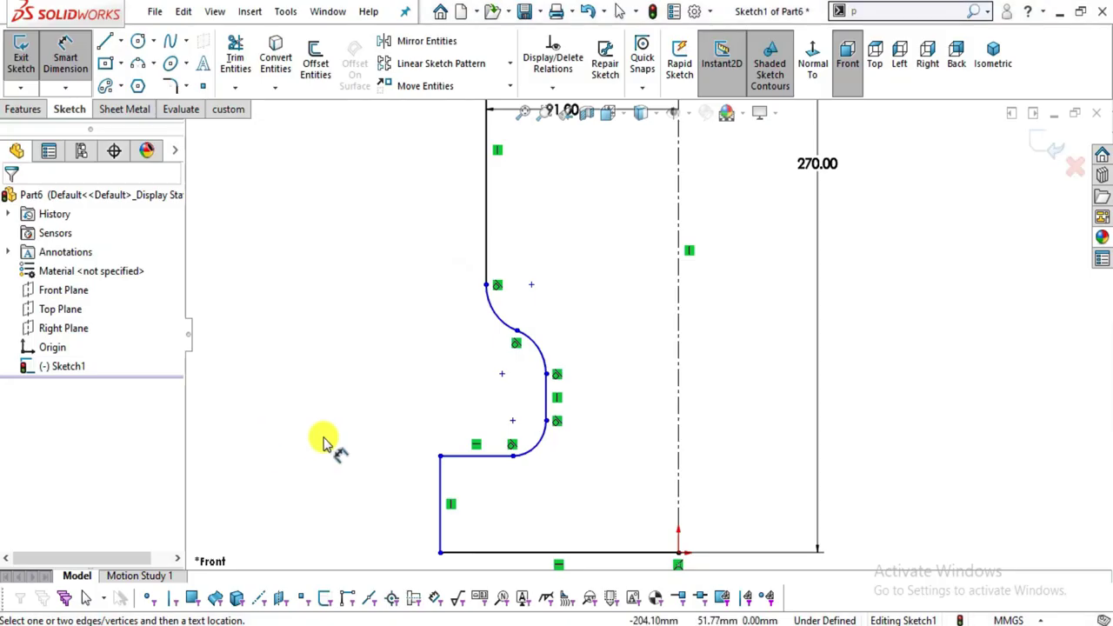
scroll(472, 397, "down", 2)
left_click(540, 271)
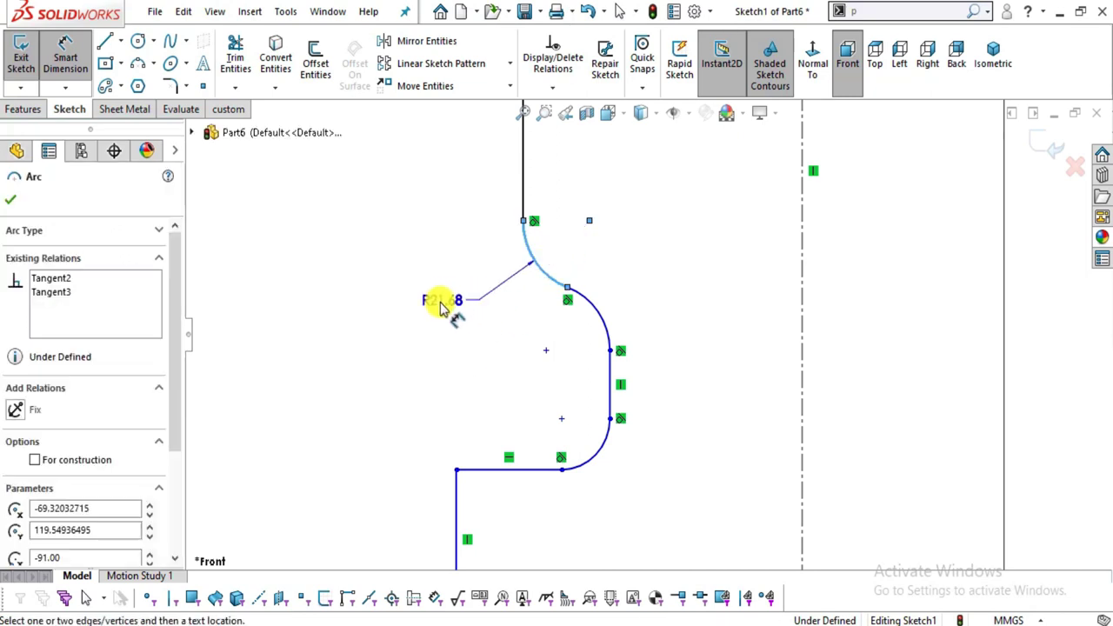
left_click(439, 304)
type("26")
key("Return")
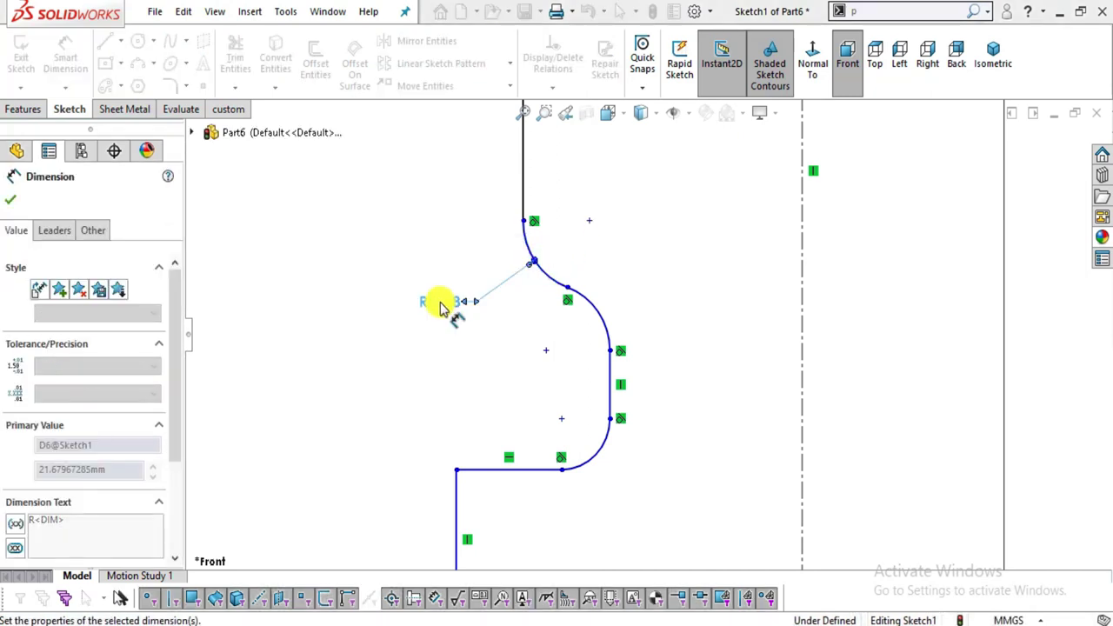
- Dimension the lower arc of the neck's S-curve, above the short vertical line, as R25 mm
left_click(614, 326)
left_click(473, 398)
type("25")
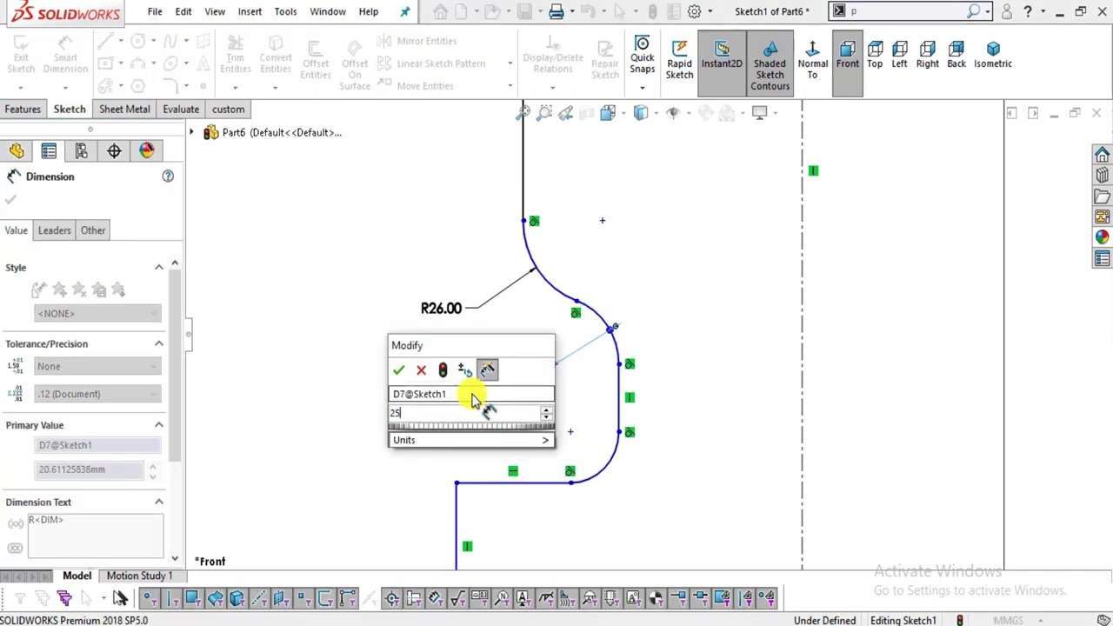
key("Return")
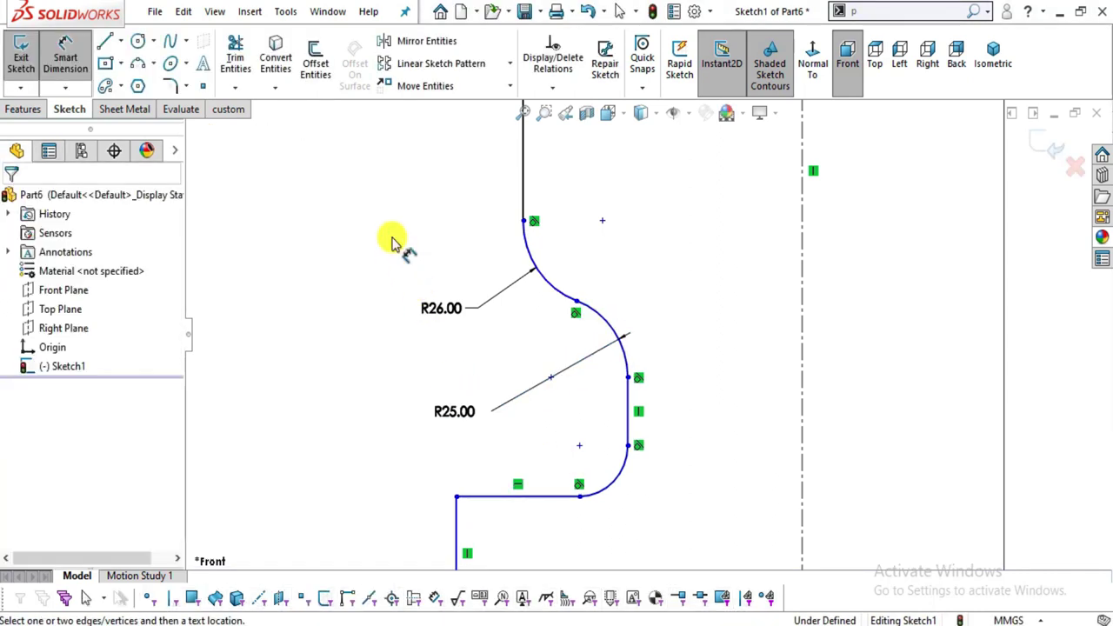
- Check the neck diameter in drawing 16.jpg and dimension the short vertical neck line 124/2 (62 mm) from the centerline
key("alt+Tab")
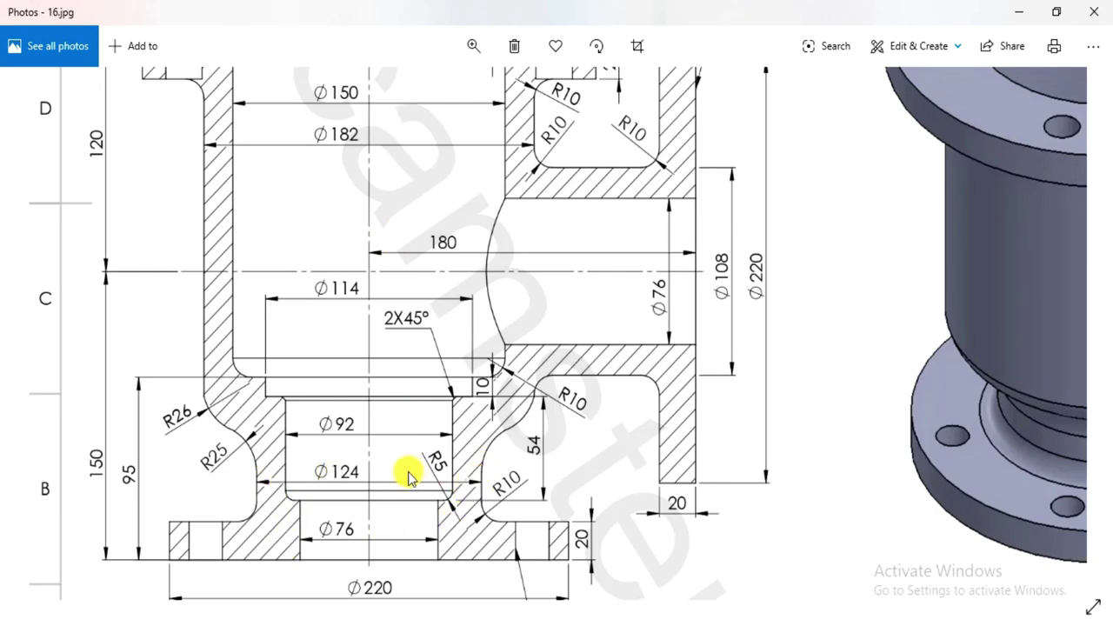
key("alt+Tab")
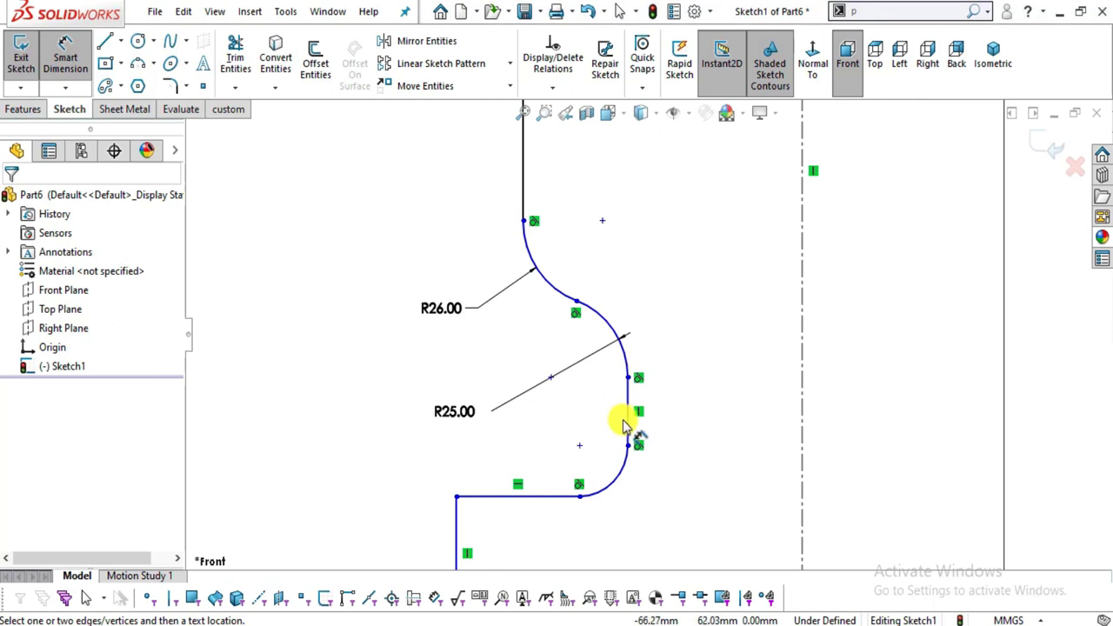
left_click(633, 424)
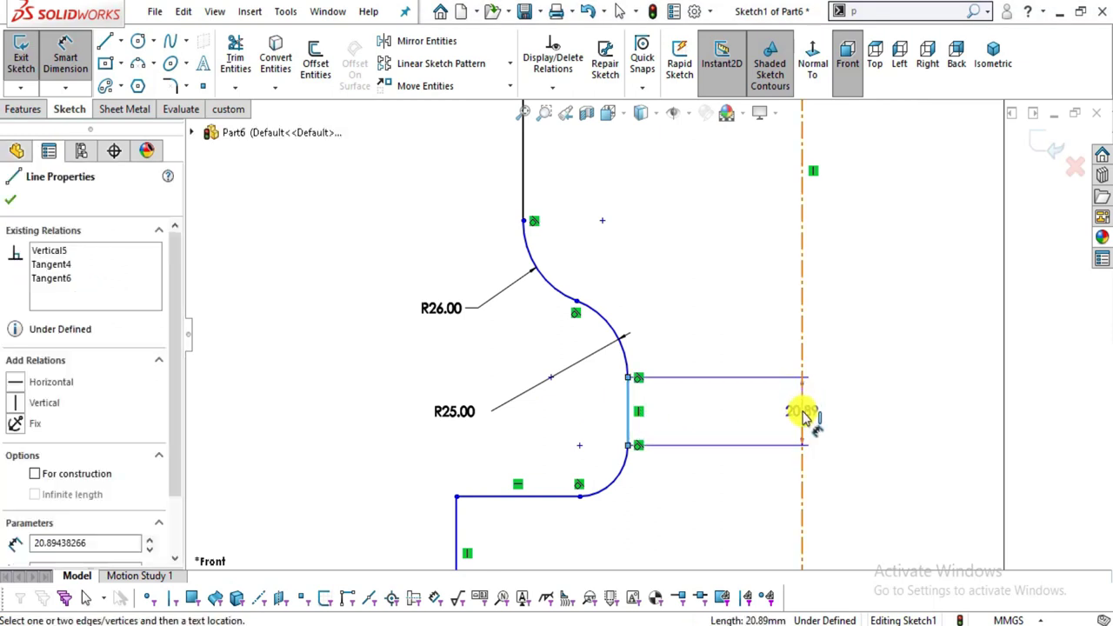
left_click(802, 415)
left_click(746, 418)
type("124/2")
key("Return")
- Check the fillet above the bottom flange in drawing 16.jpg and dimension the matching profile arc as R10 mm
scroll(714, 455, "up", 3)
key("alt+Tab")
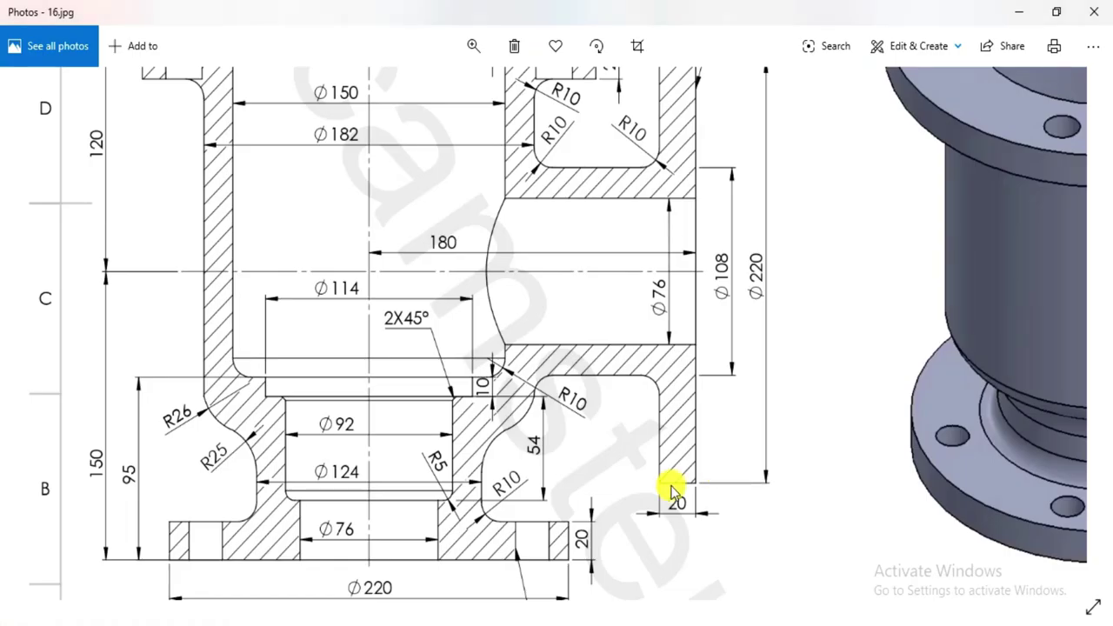
key("alt+Tab")
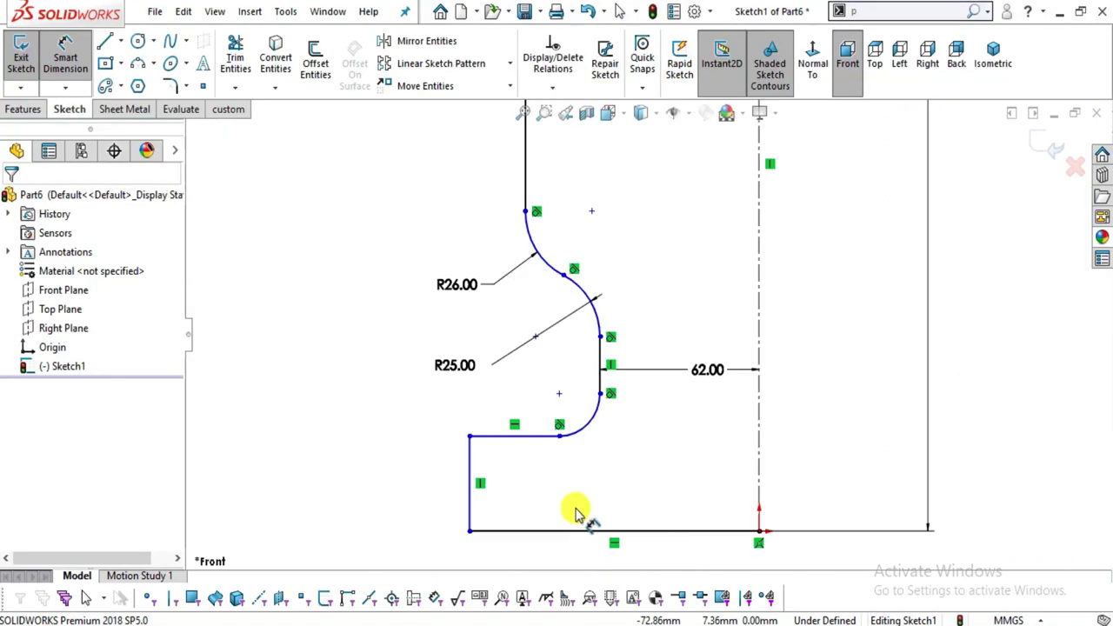
left_click(592, 428)
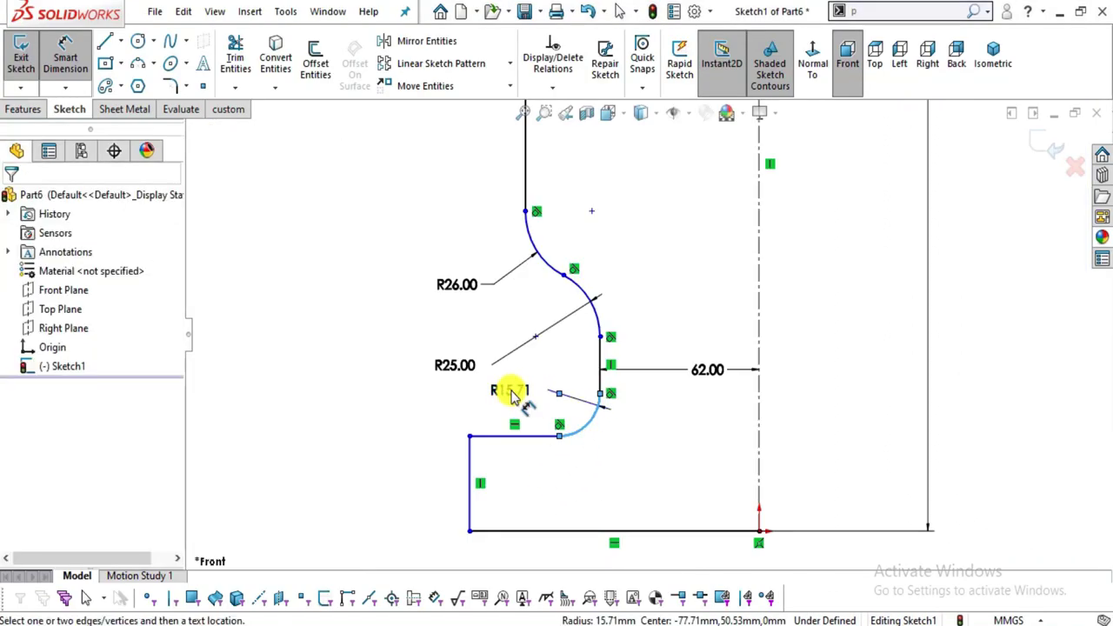
left_click(513, 394)
type("10")
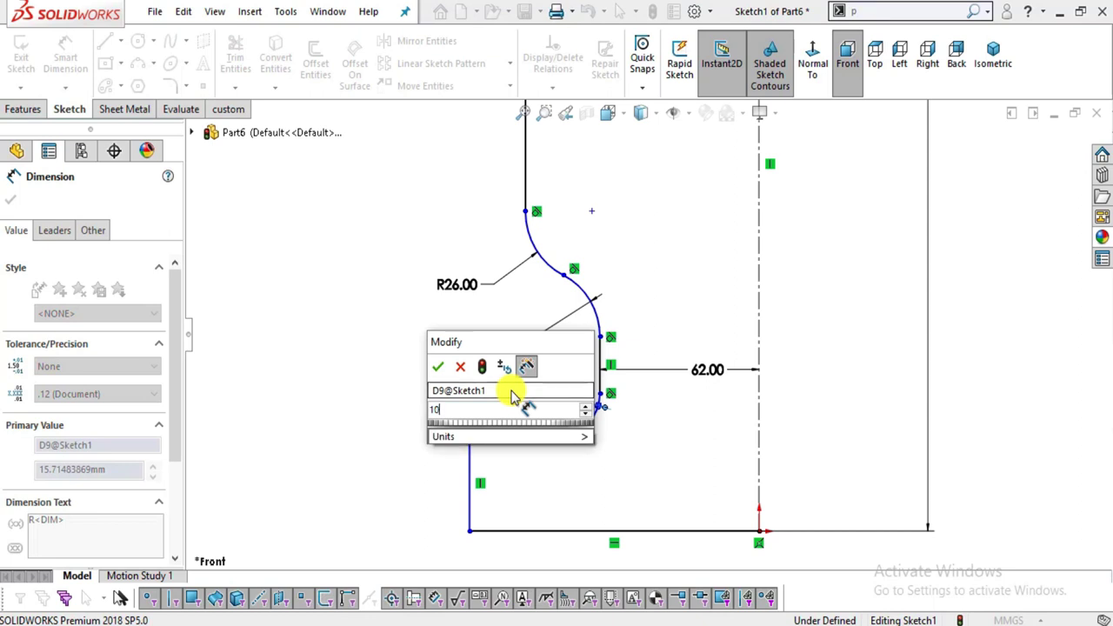
key("Return")
left_click(490, 484)
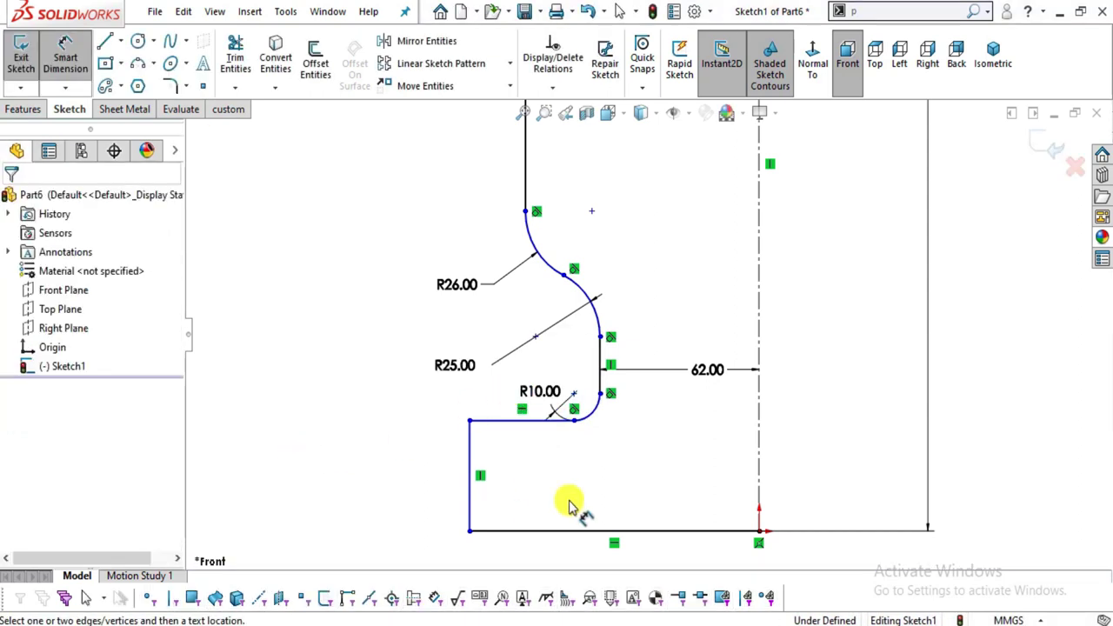
- Check the bottom flange diameter in drawing 16.jpg and dimension the profile's bottom horizontal line as 110 mm
key("alt+Tab")
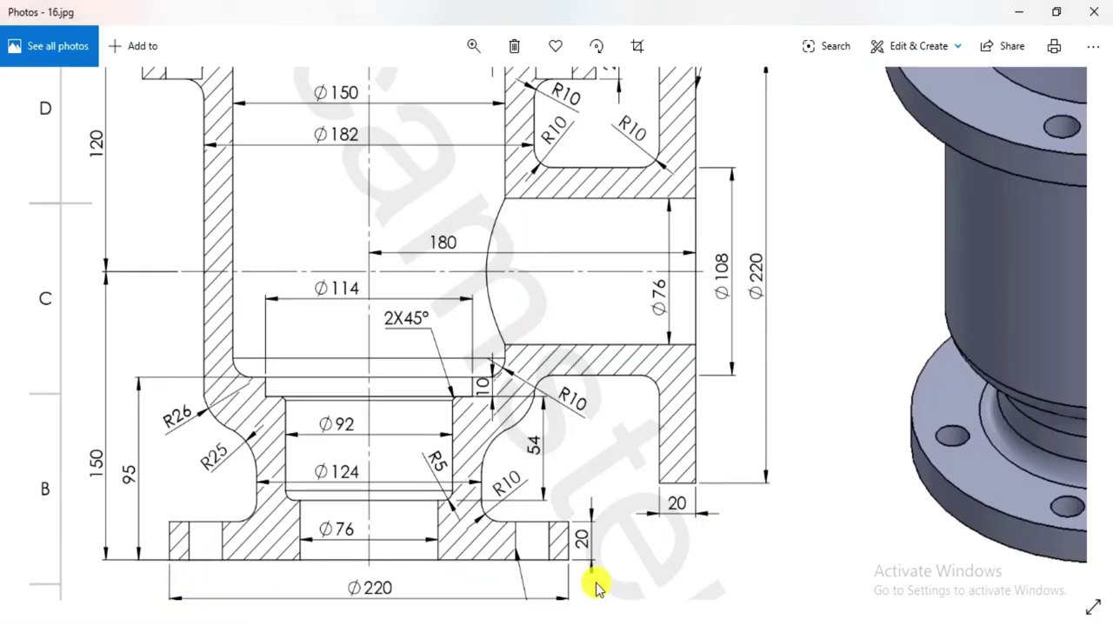
key("alt+Tab")
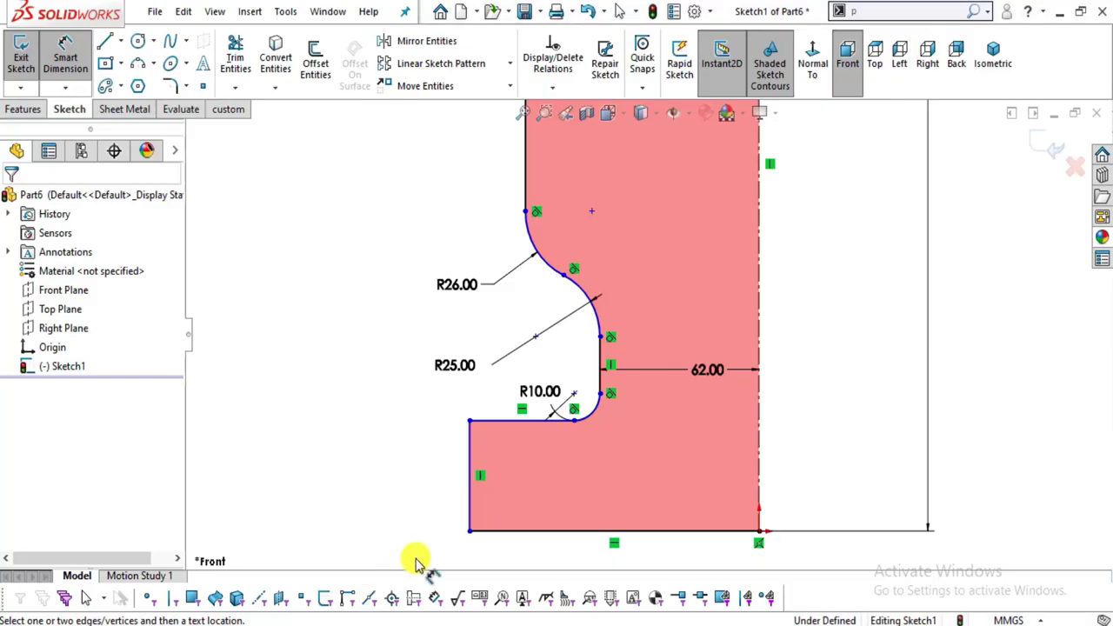
left_click(534, 531)
key("d")
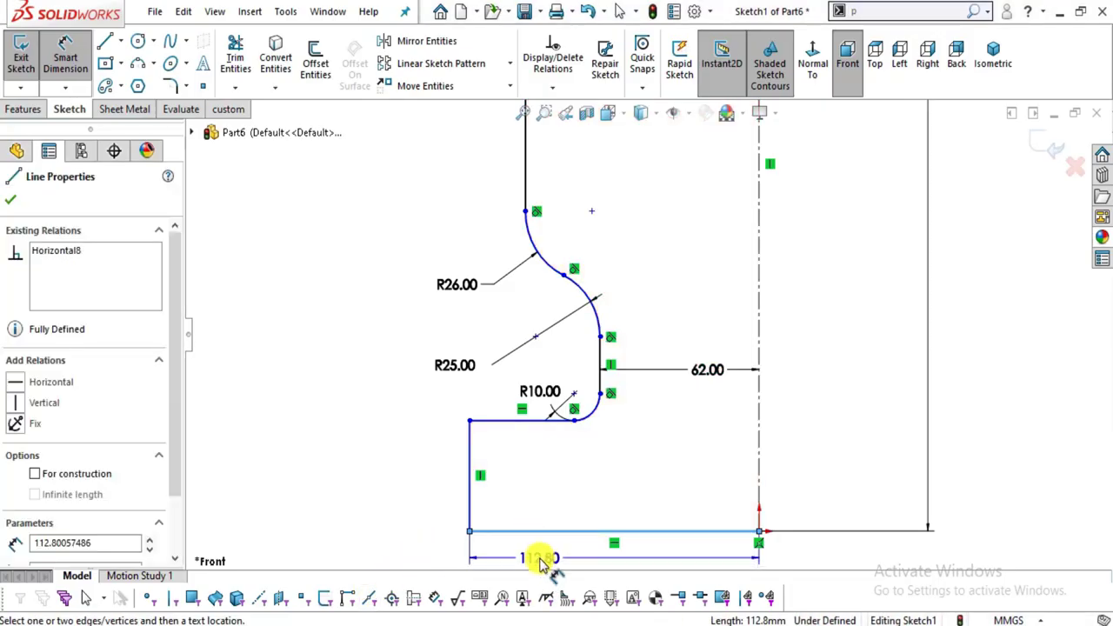
left_click(539, 563)
type("1")
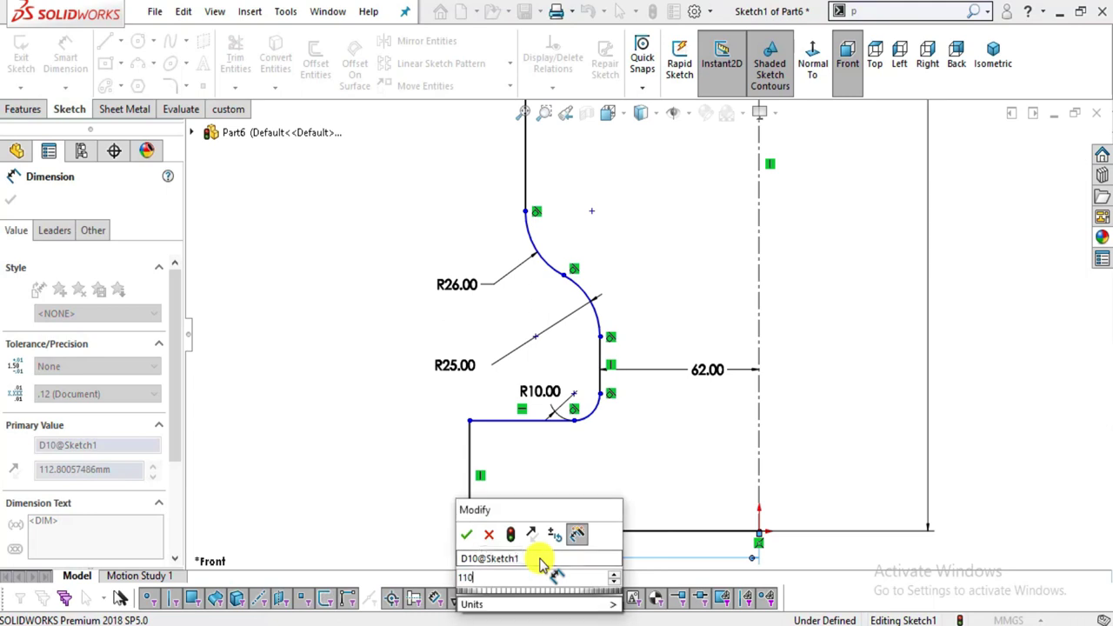
type("10")
key("Return")
left_click(410, 459)
- Check the bottom flange thickness in drawing 16.jpg and dimension its outer vertical edge as 20 mm
key("alt+Tab")
key("alt+Tab")
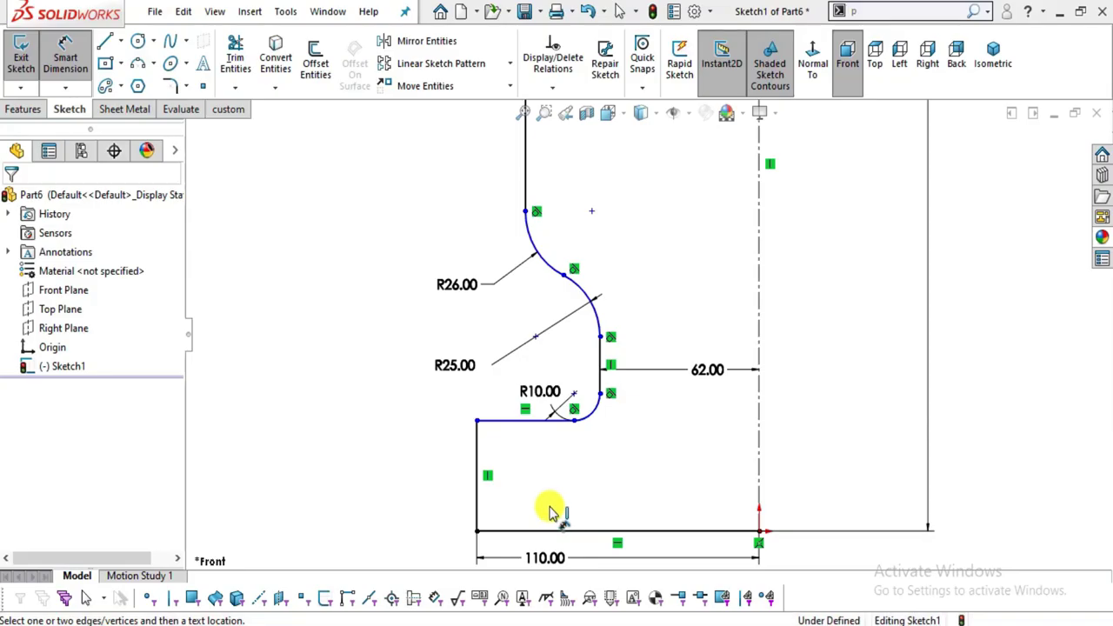
left_click(477, 465)
left_click(413, 491)
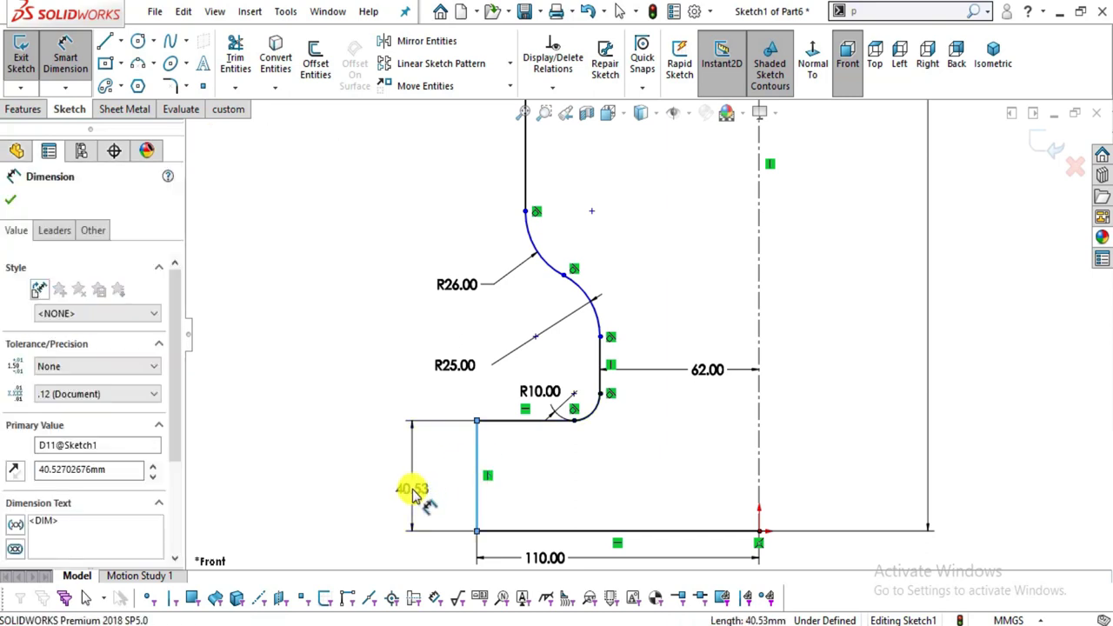
type("20")
key("Return")
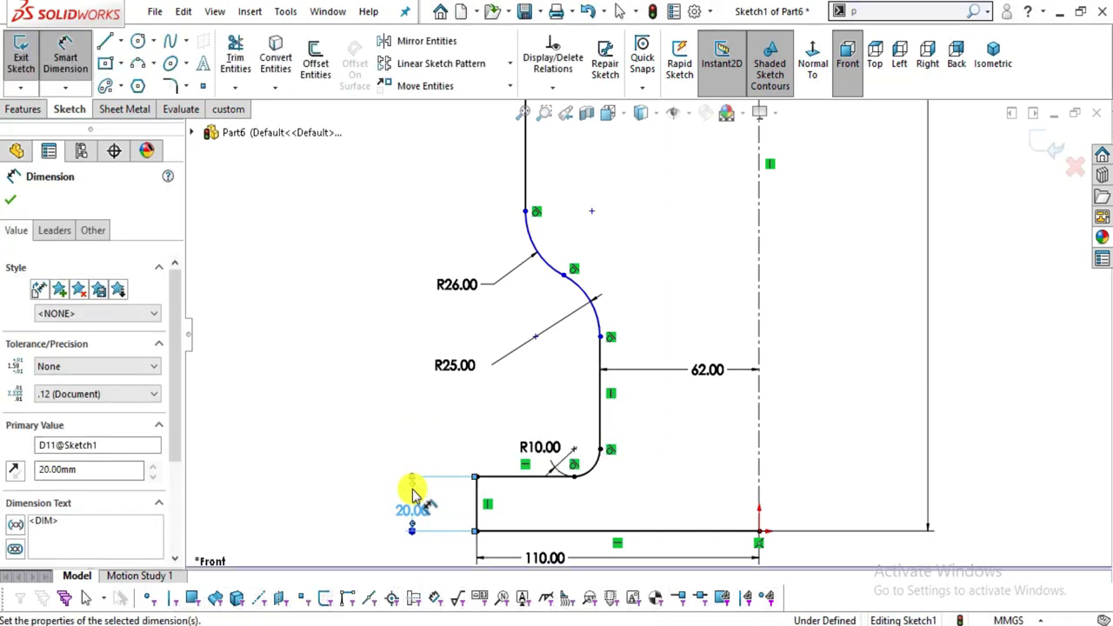
left_click(507, 351)
- Examine drawing 16.jpg for the vertical dimension that locates the R26 and R25 neck arcs above the base, comparing it with the sketch
scroll(648, 336, "up", 2)
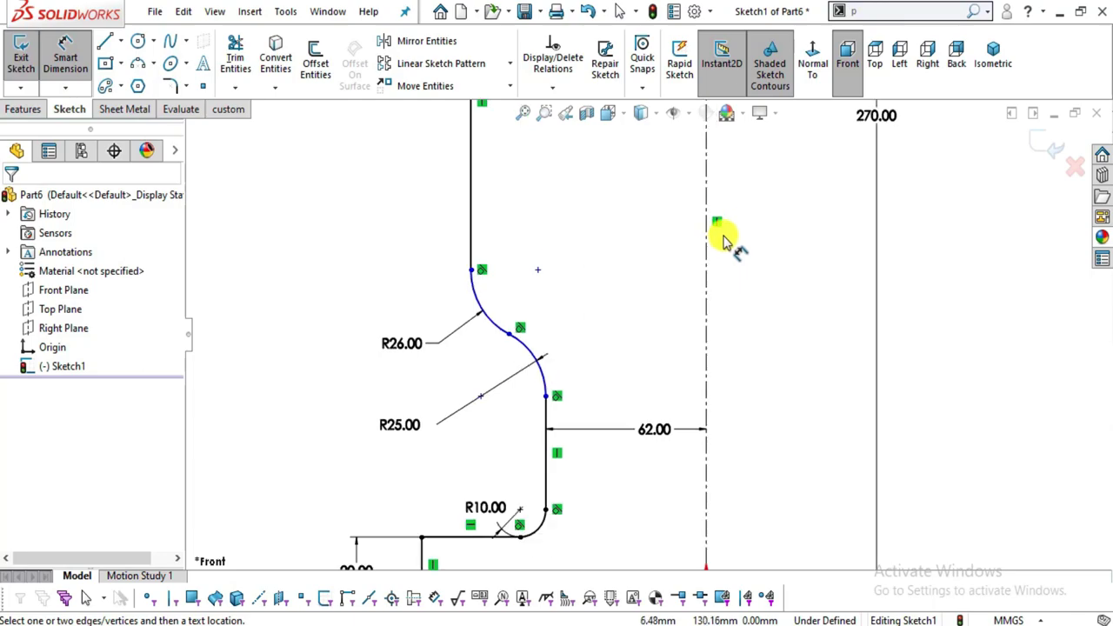
key("alt+Tab")
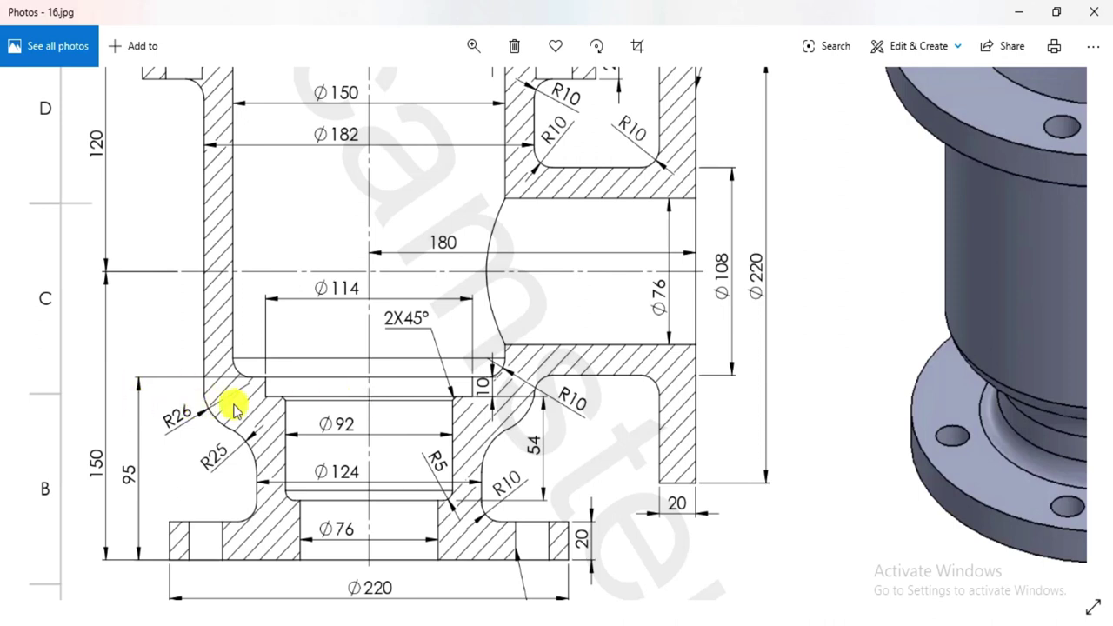
scroll(224, 390, "up", 2)
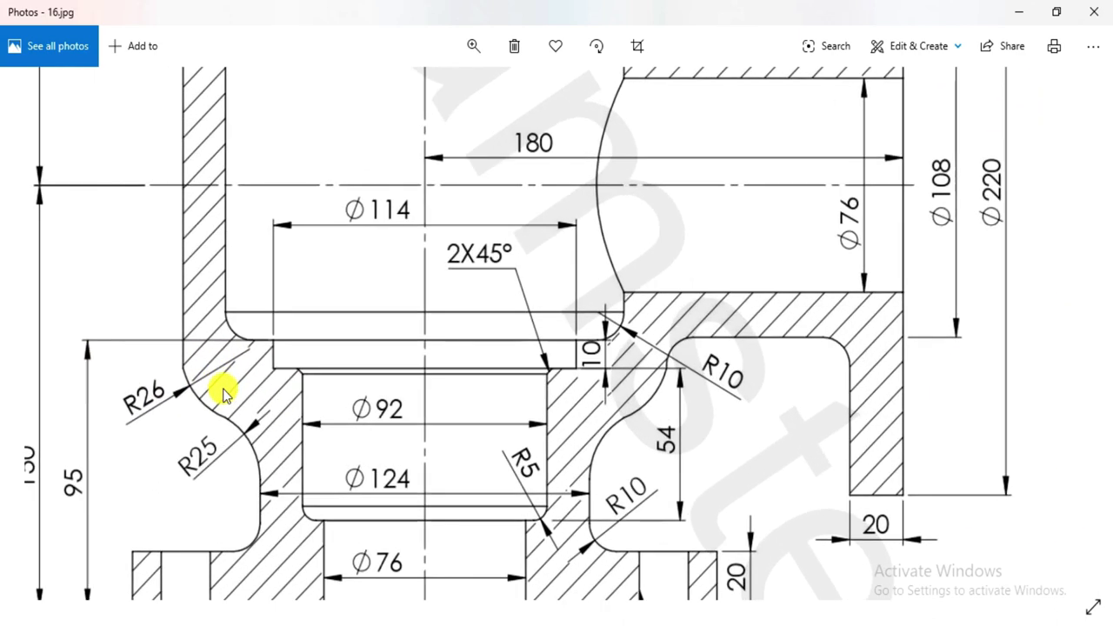
scroll(219, 356, "down", 2)
scroll(527, 552, "up", 1)
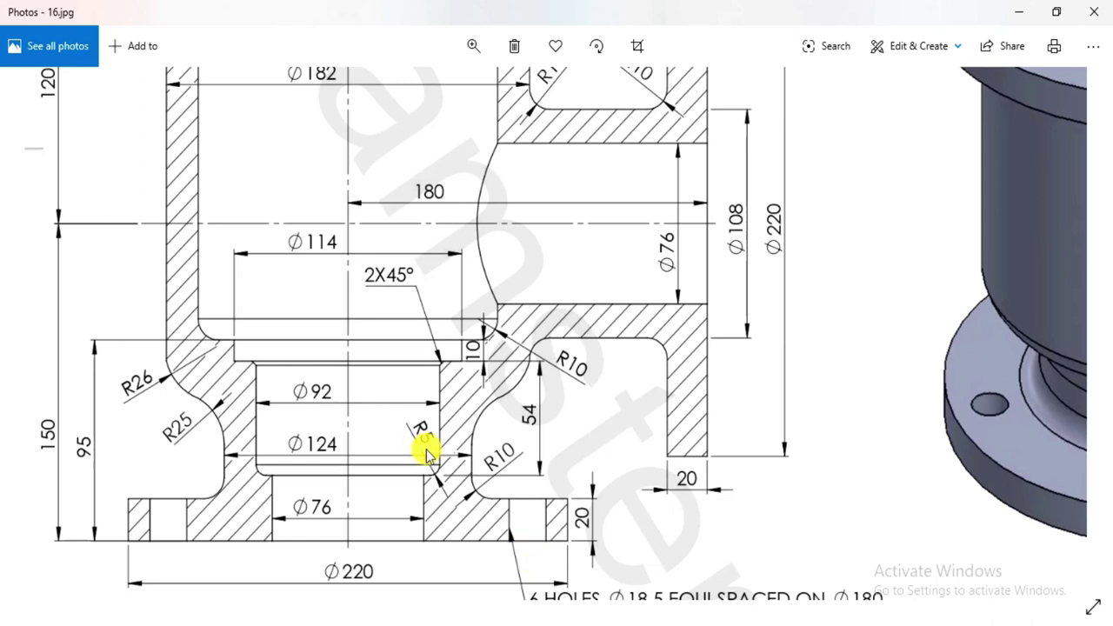
key("alt+Tab")
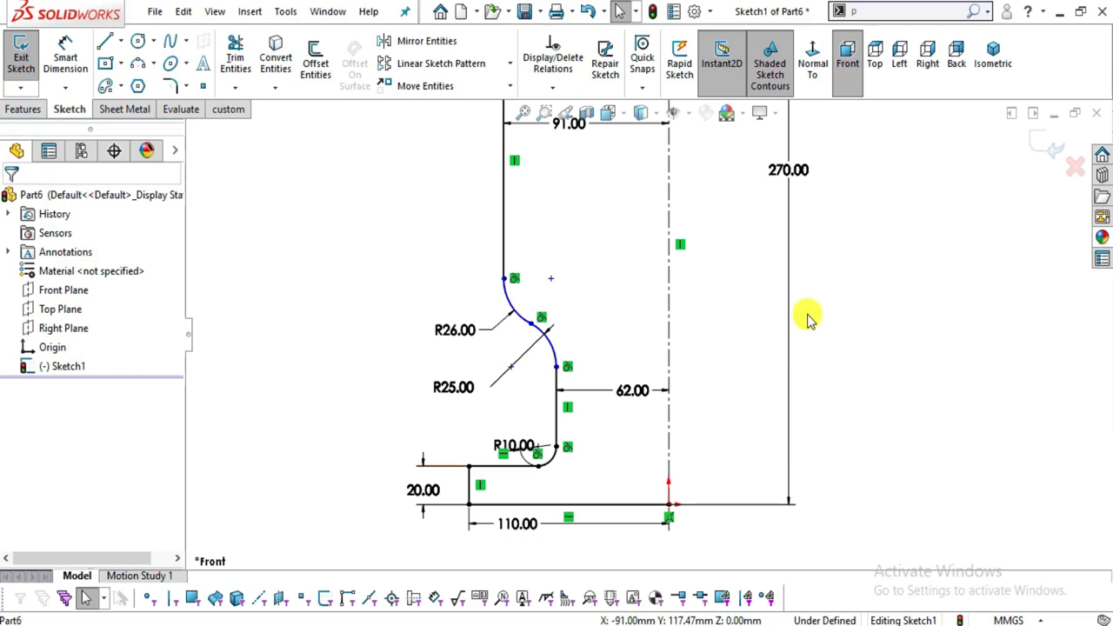
key("alt+Tab")
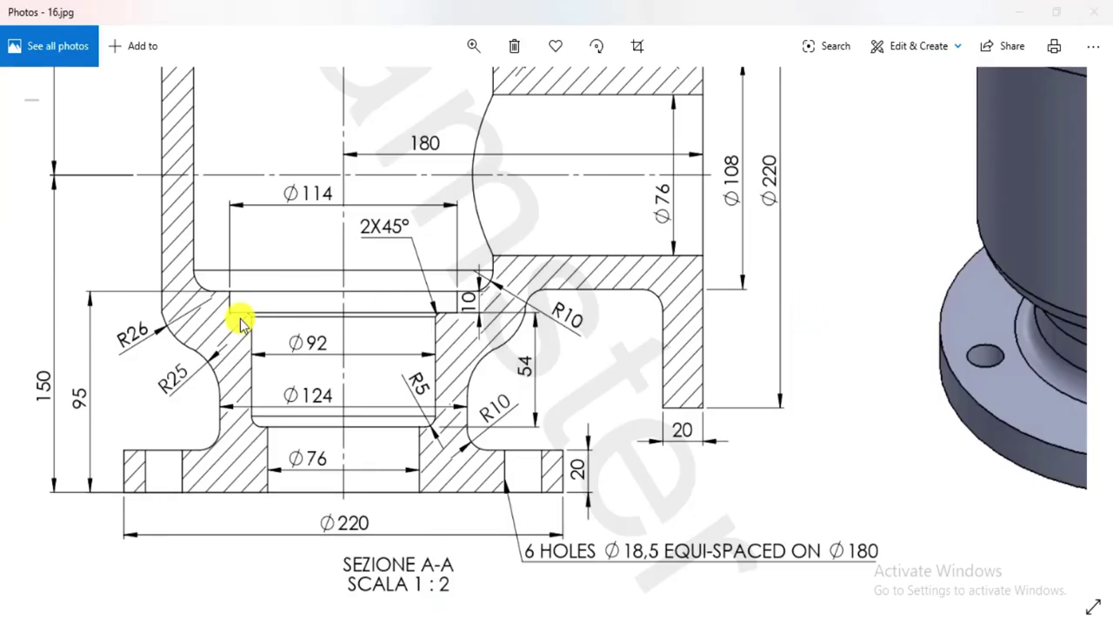
key("alt+Tab")
scroll(634, 316, "down", 2)
scroll(634, 316, "up", 1)
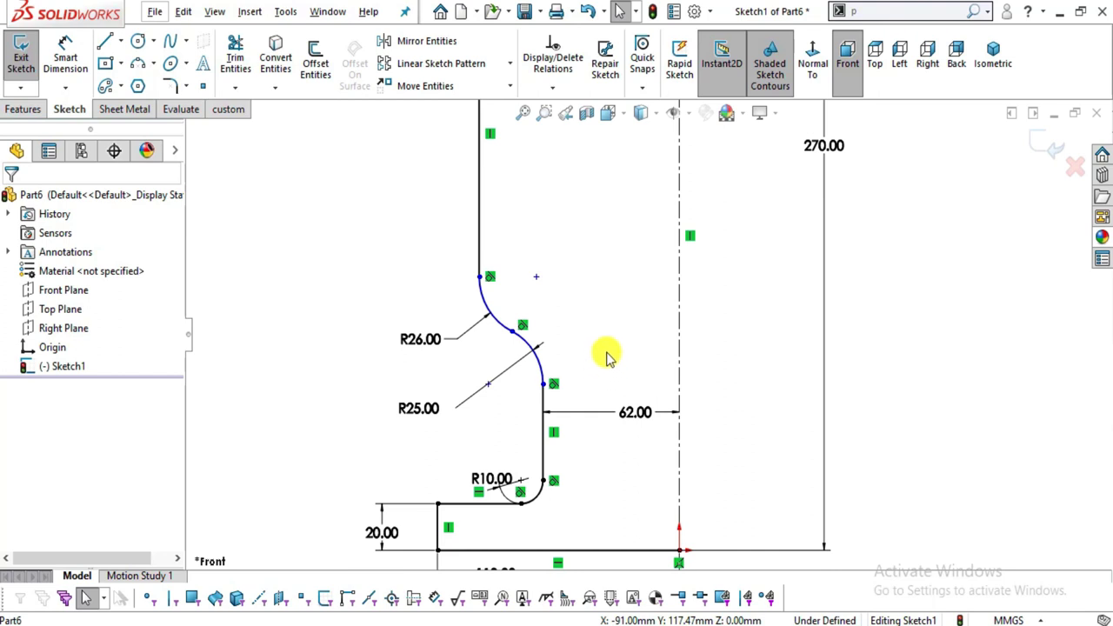
scroll(582, 326, "down", 1)
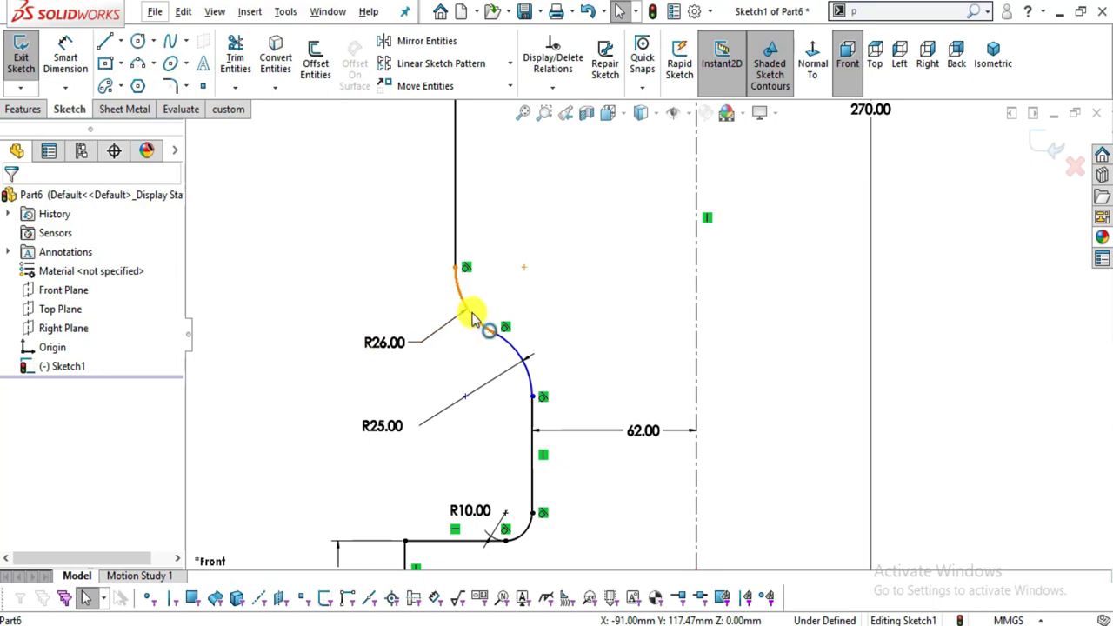
key("alt+Tab")
scroll(176, 300, "up", 3)
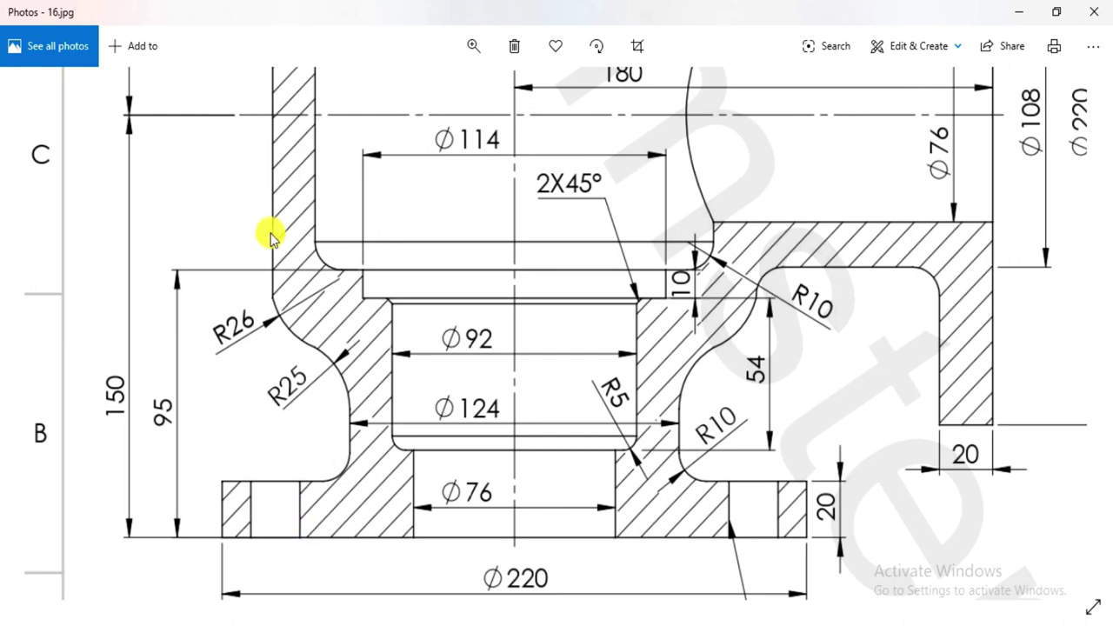
- Dimension the height from the profile's bottom horizontal line to the upper endpoint of the R26 arc as 95 mm
key("alt+Tab")
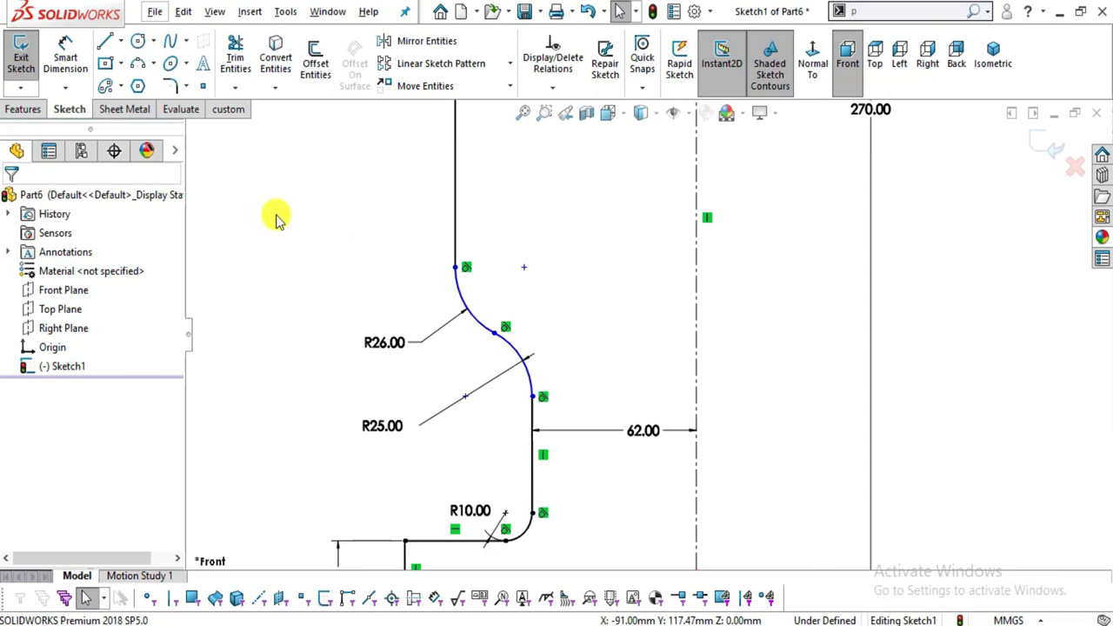
left_click(68, 63)
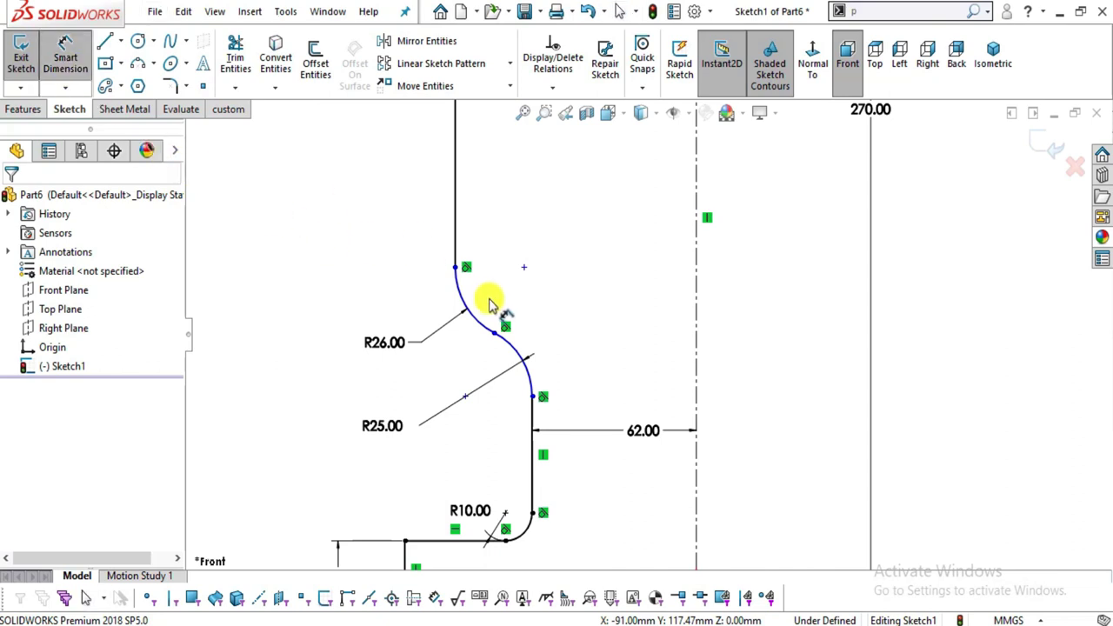
left_click(455, 269)
key("f")
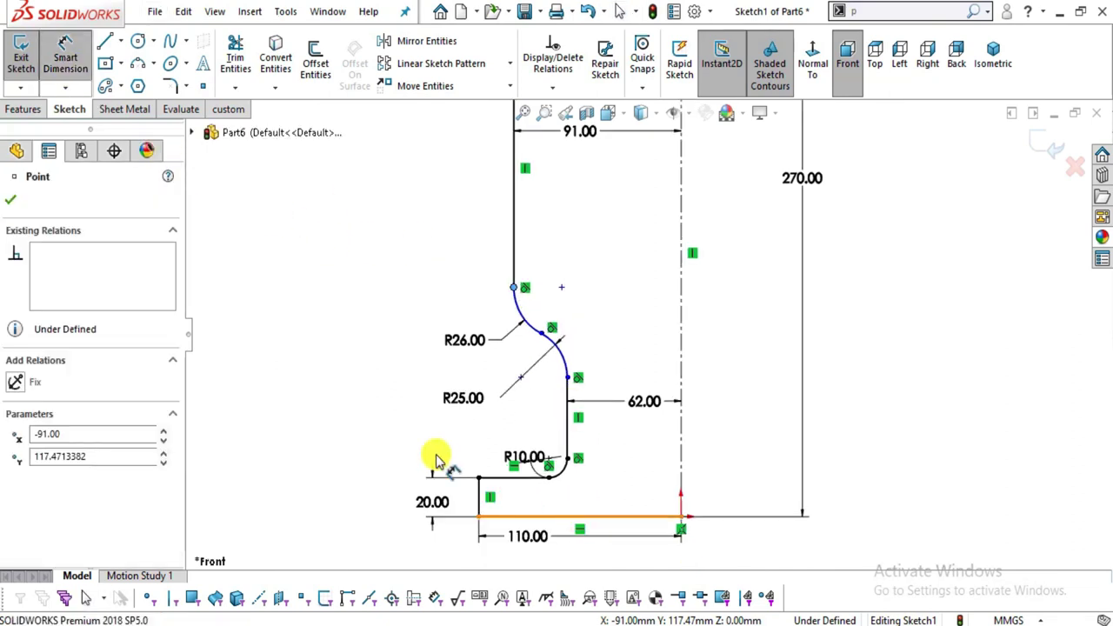
left_click(487, 517)
left_click(348, 426)
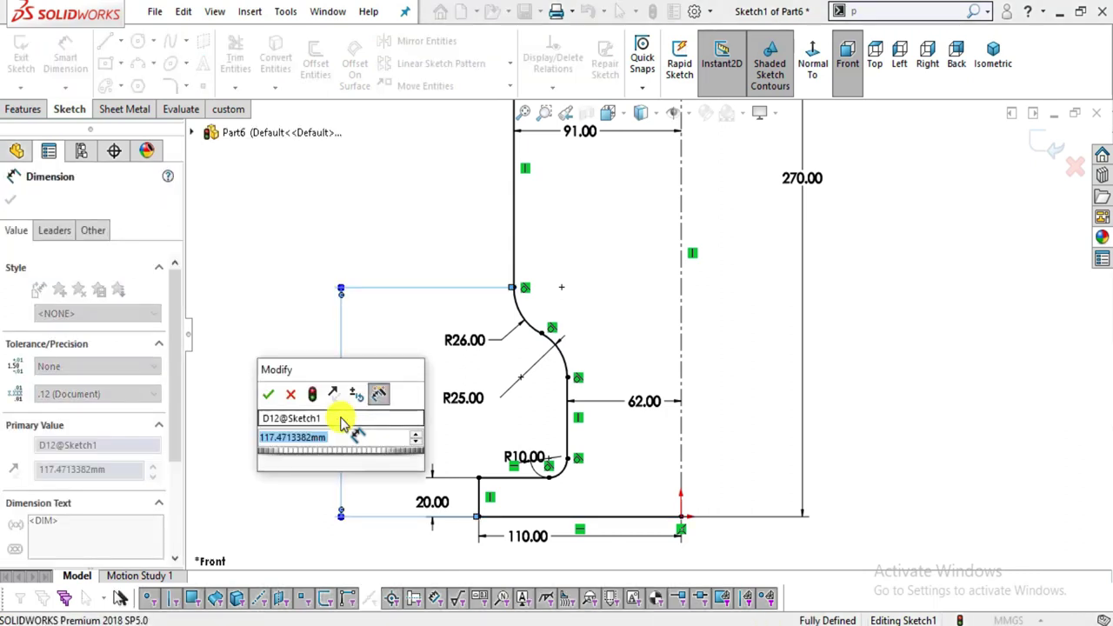
type("95")
key("Return")
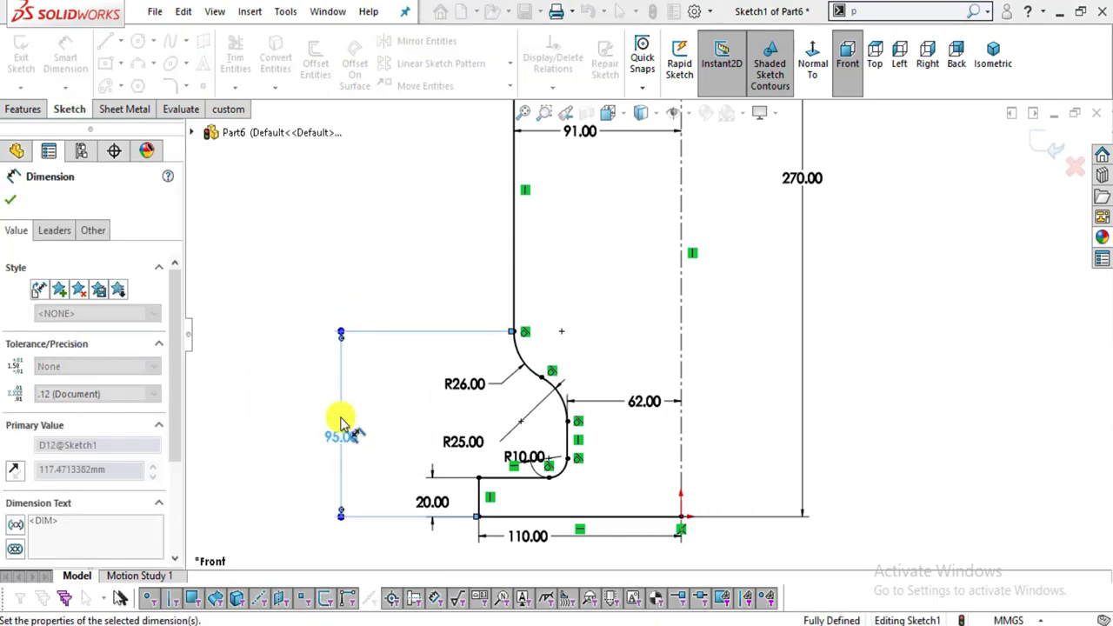
key("Escape")
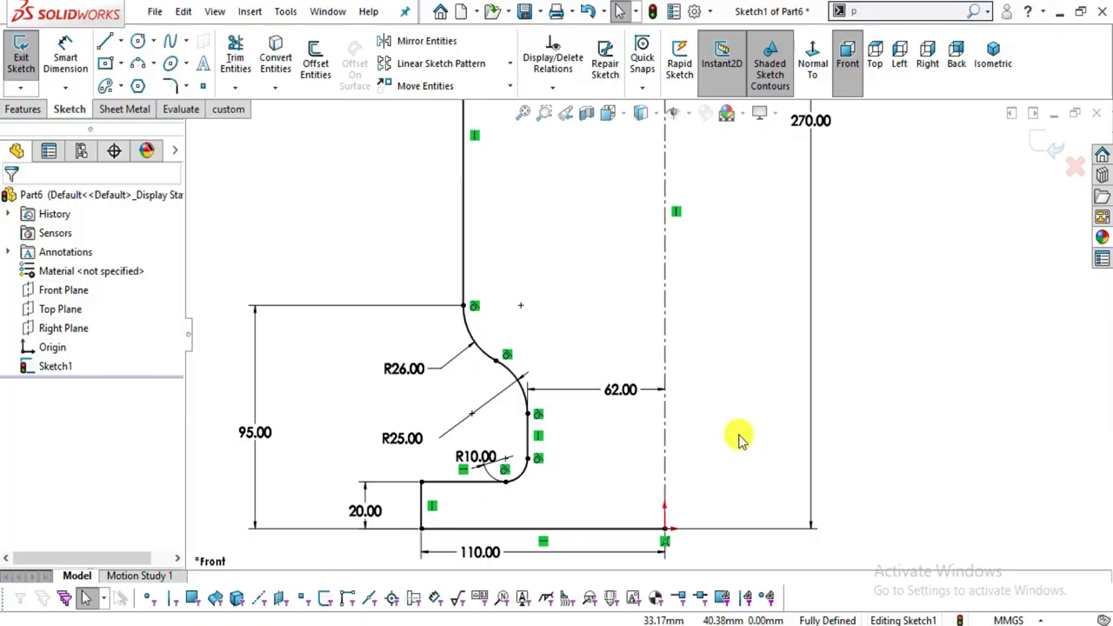
- Examine in drawing 16.jpg which level the 95 mm height refers to, and compare it with the R26 arc's start in the sketch
key("alt+Tab")
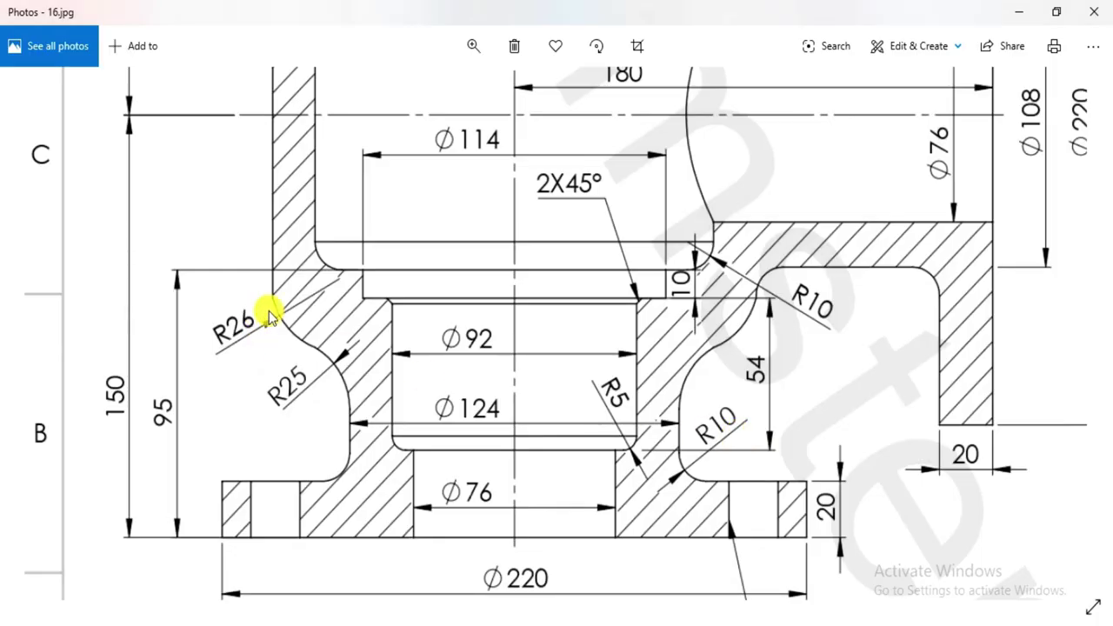
left_click_drag(548, 344, 534, 374)
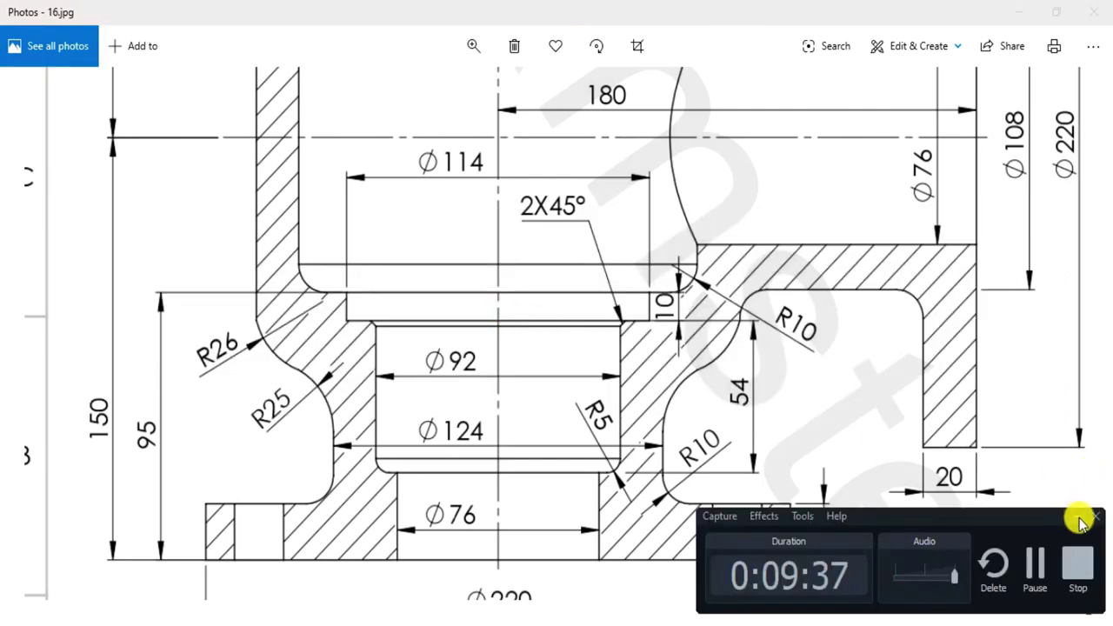
left_click(1076, 567)
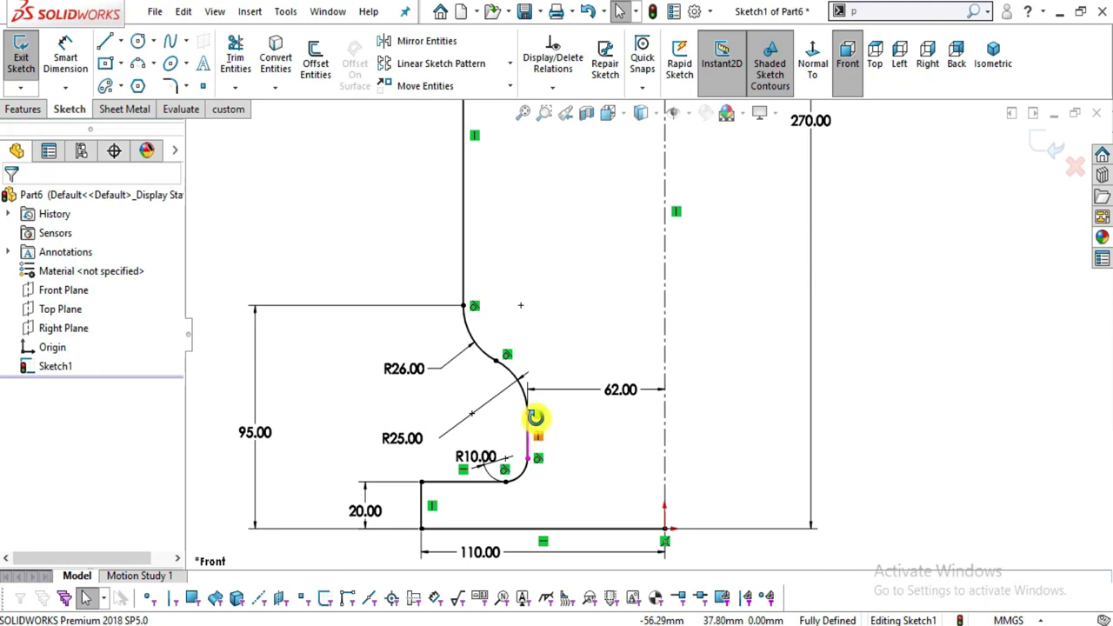
left_click(533, 422)
left_click(813, 70)
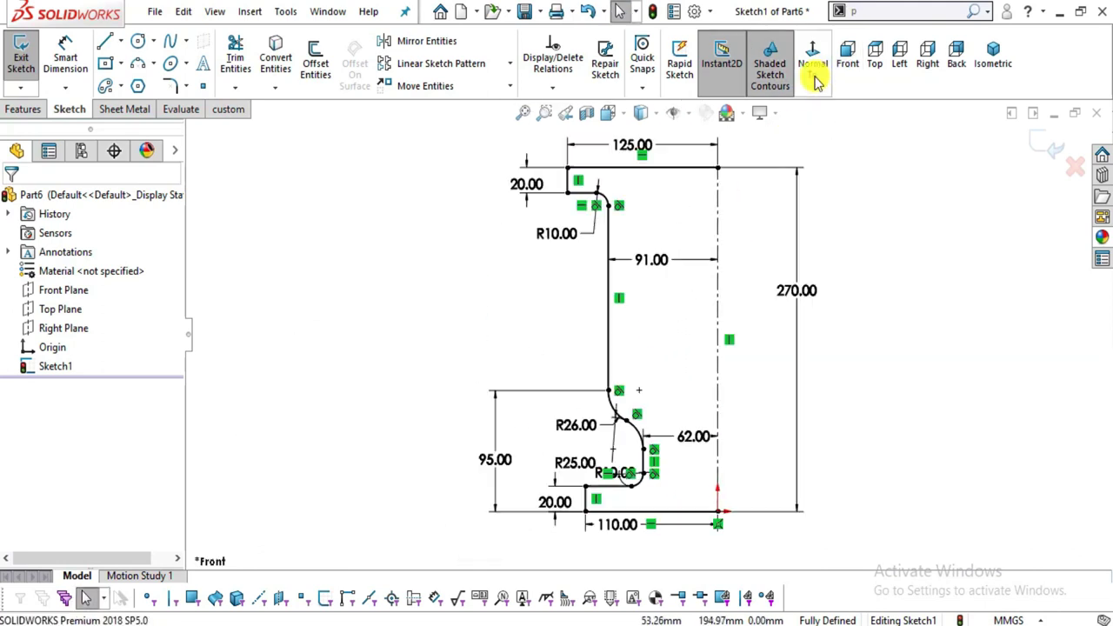
scroll(706, 477, "down", 2)
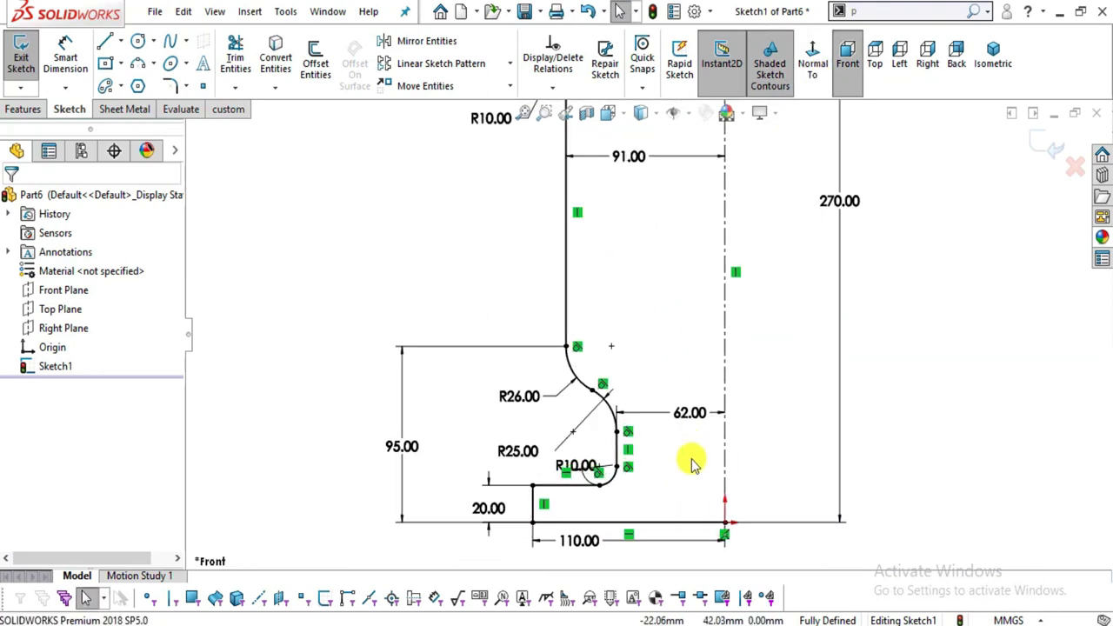
key("alt+Tab")
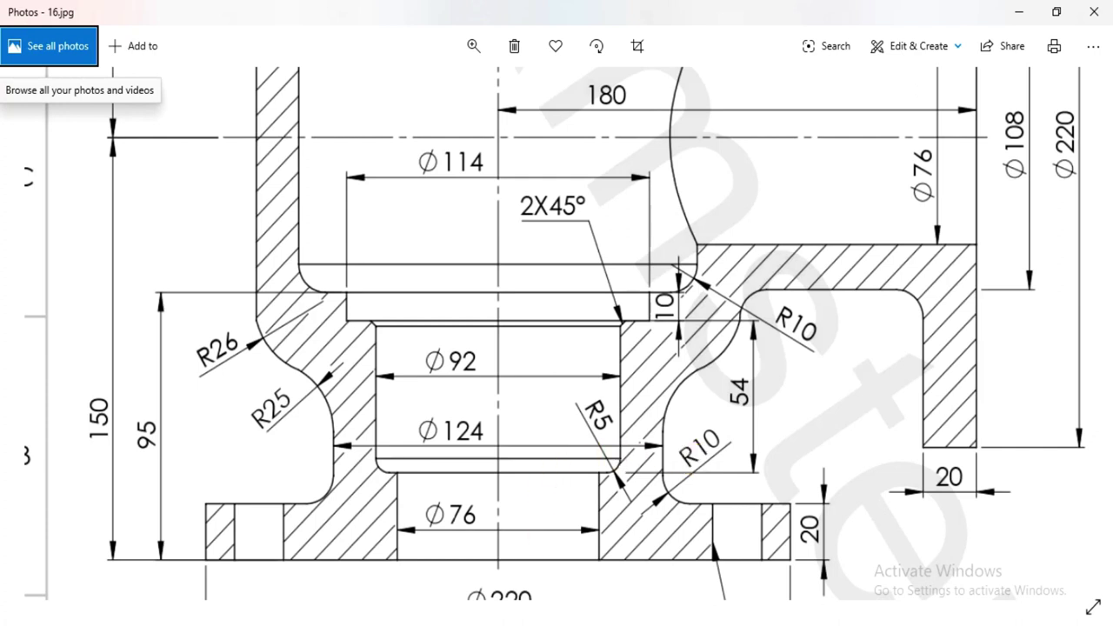
key("alt+Tab")
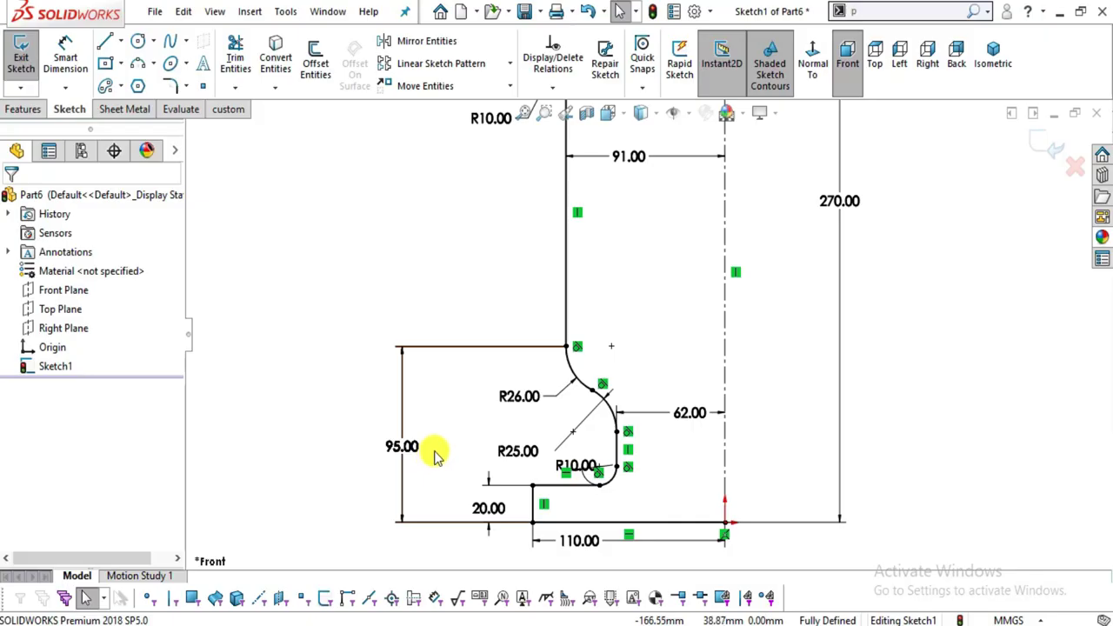
key("alt+Tab")
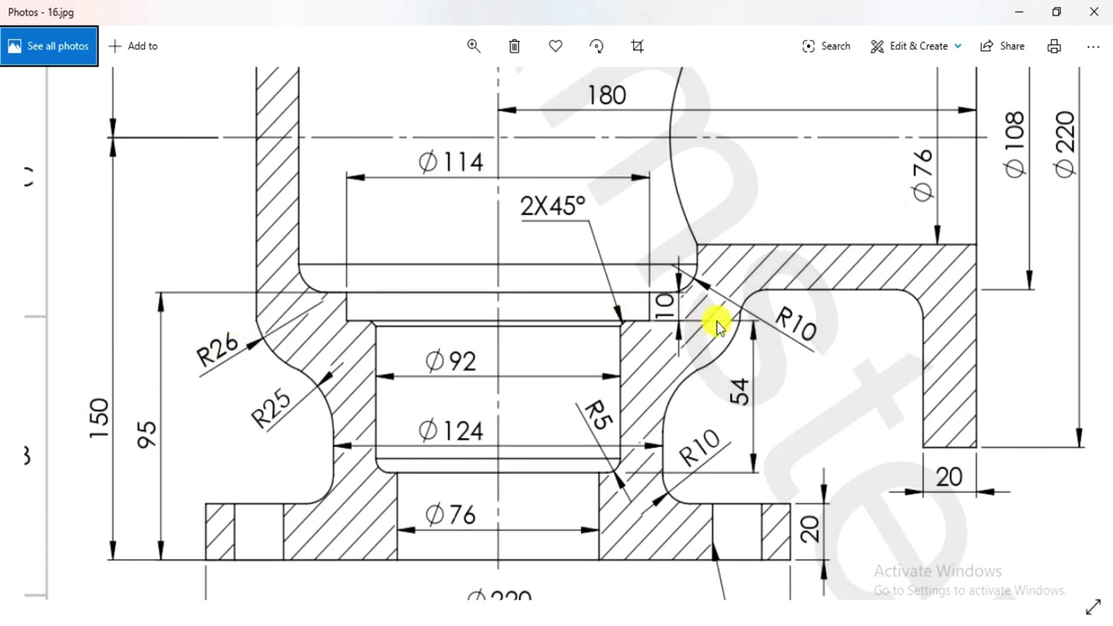
- Set the height from the base line to the R26 arc's upper endpoint to 85 mm
key("alt+Tab")
scroll(695, 352, "up", 1)
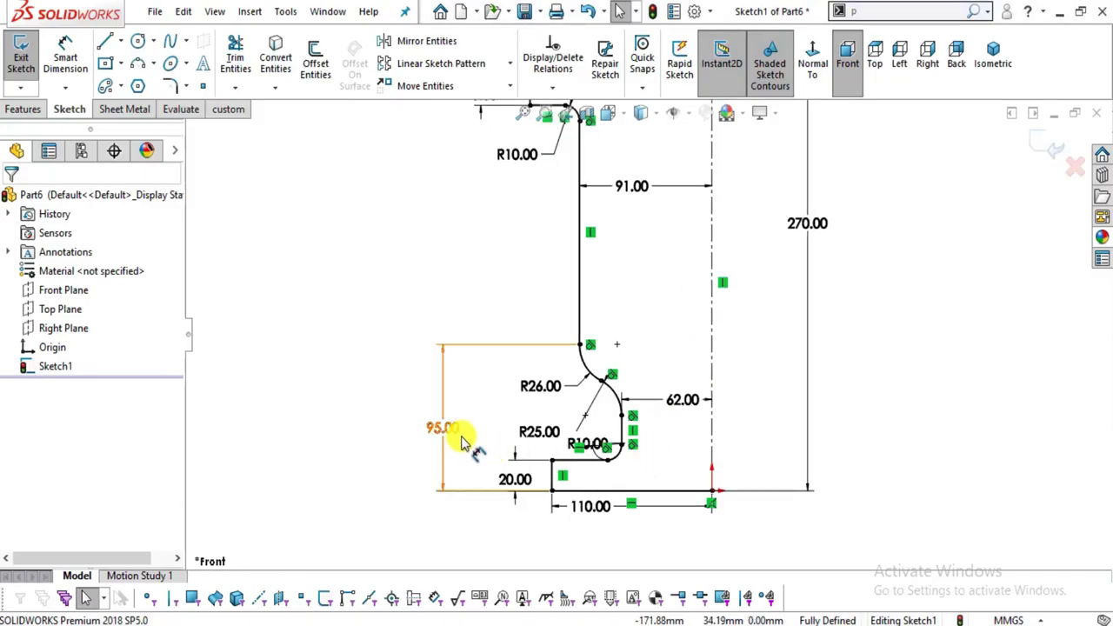
double_click(460, 437)
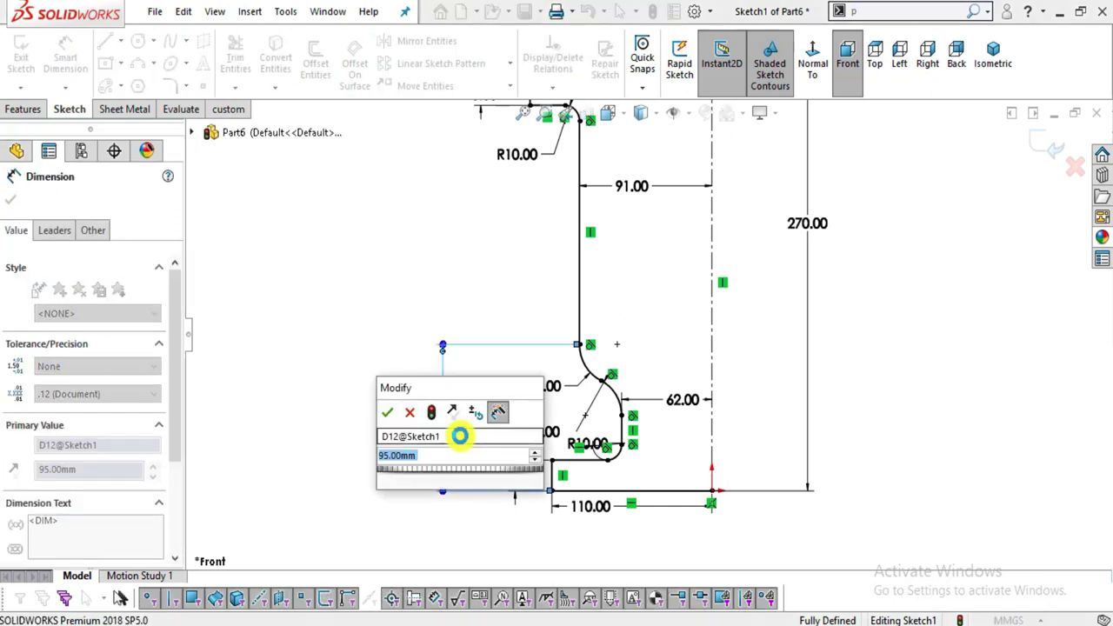
type("85")
key("Return")
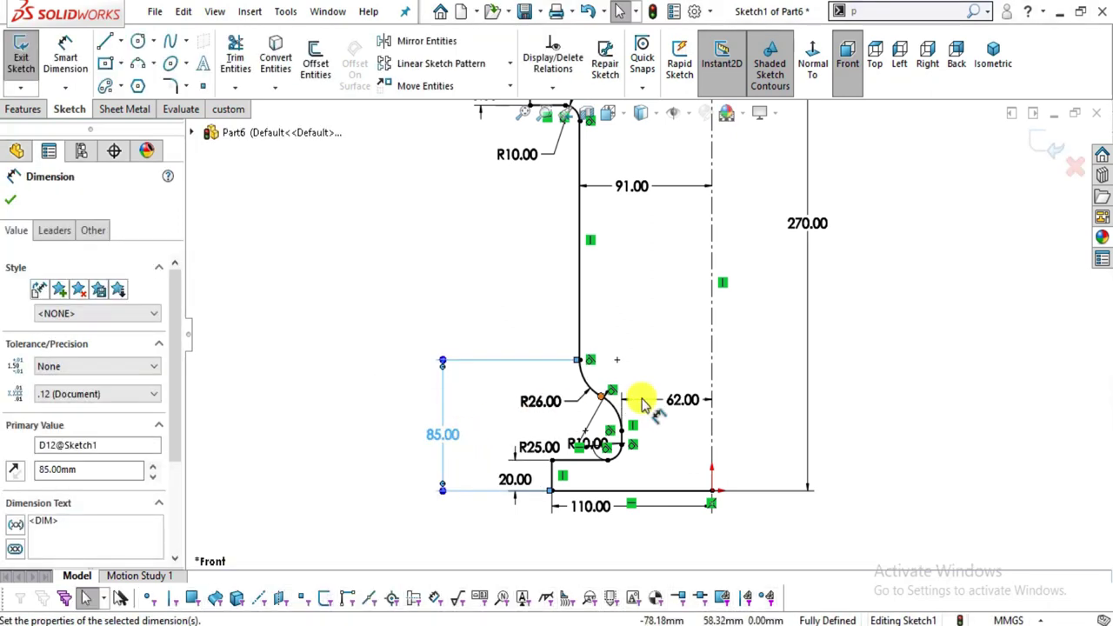
key("Escape")
scroll(783, 331, "up", 1)
scroll(748, 296, "down", 1)
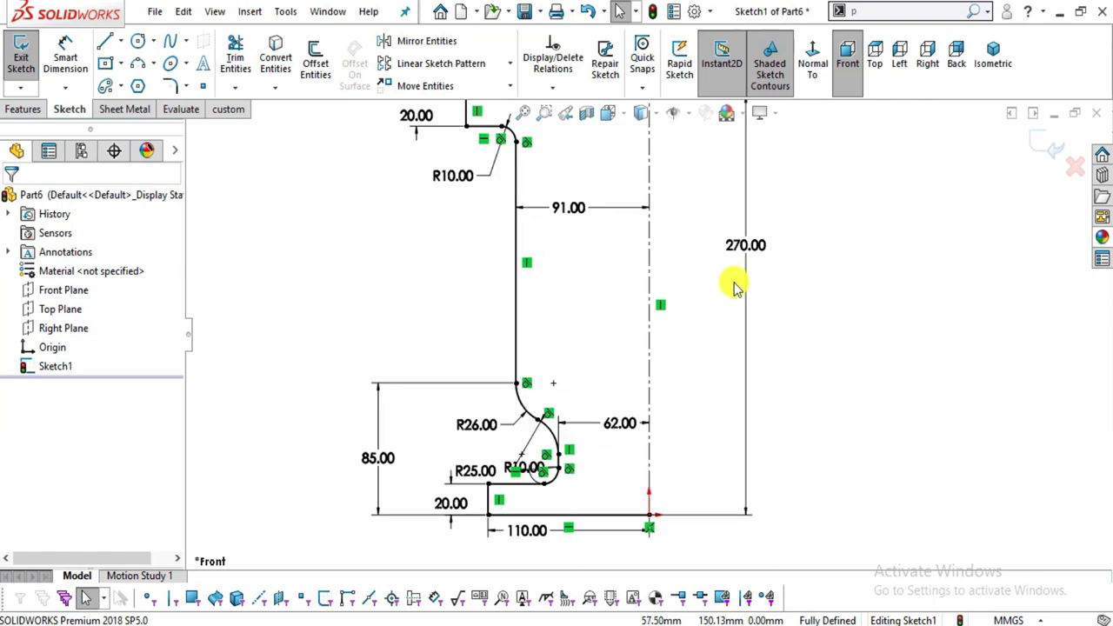
- Convert the vertical construction centerline into a solid line so it closes the half-profile
scroll(696, 287, "up", 2)
left_click(650, 278)
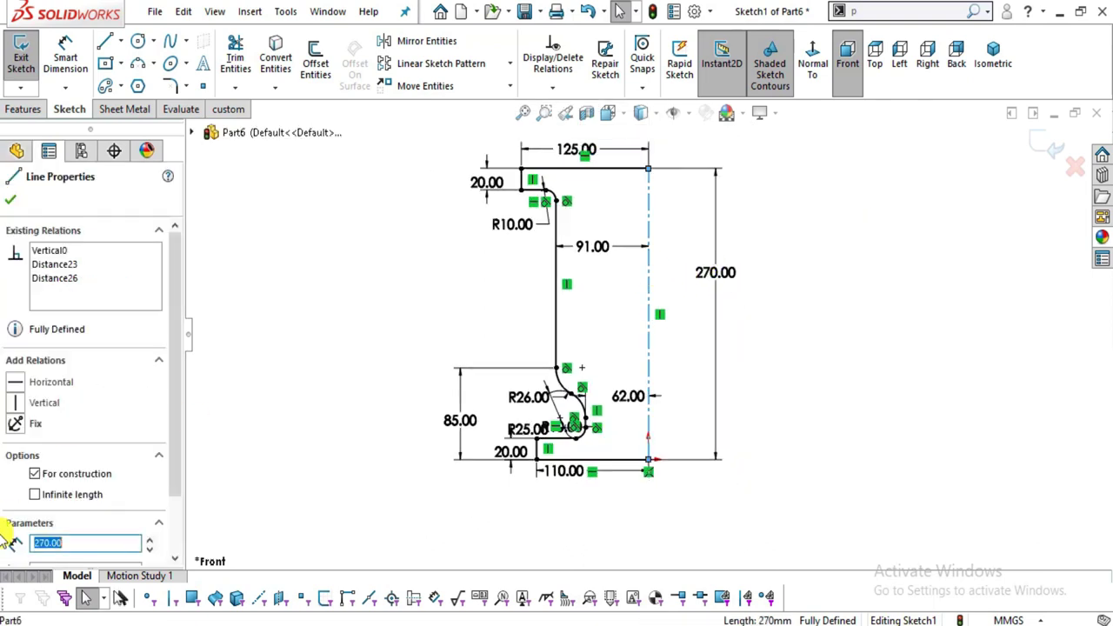
left_click(35, 475)
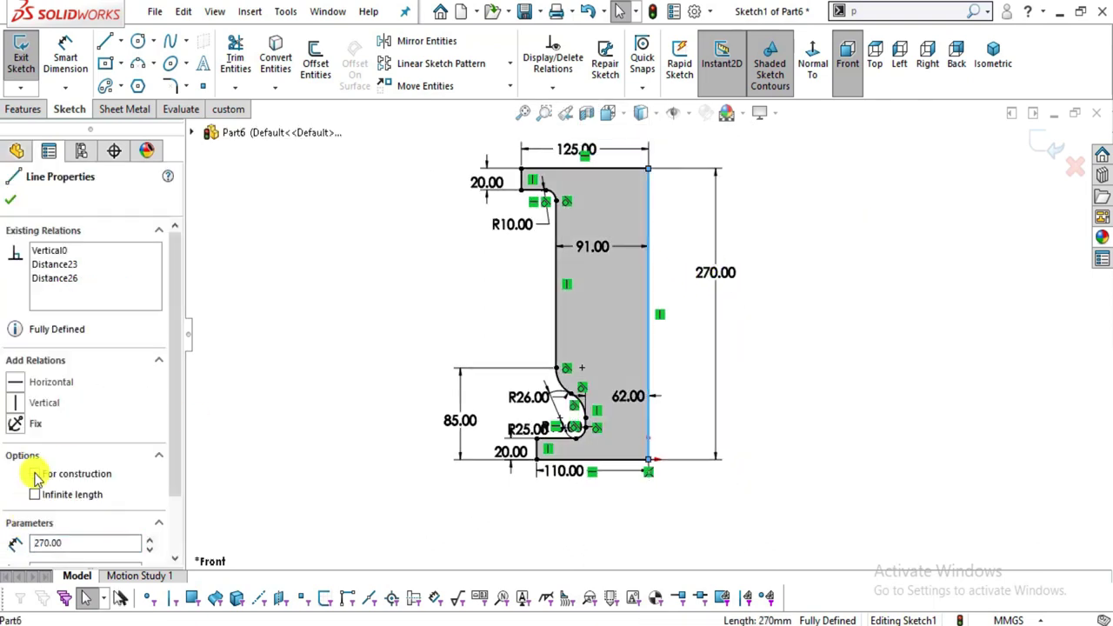
key("Escape")
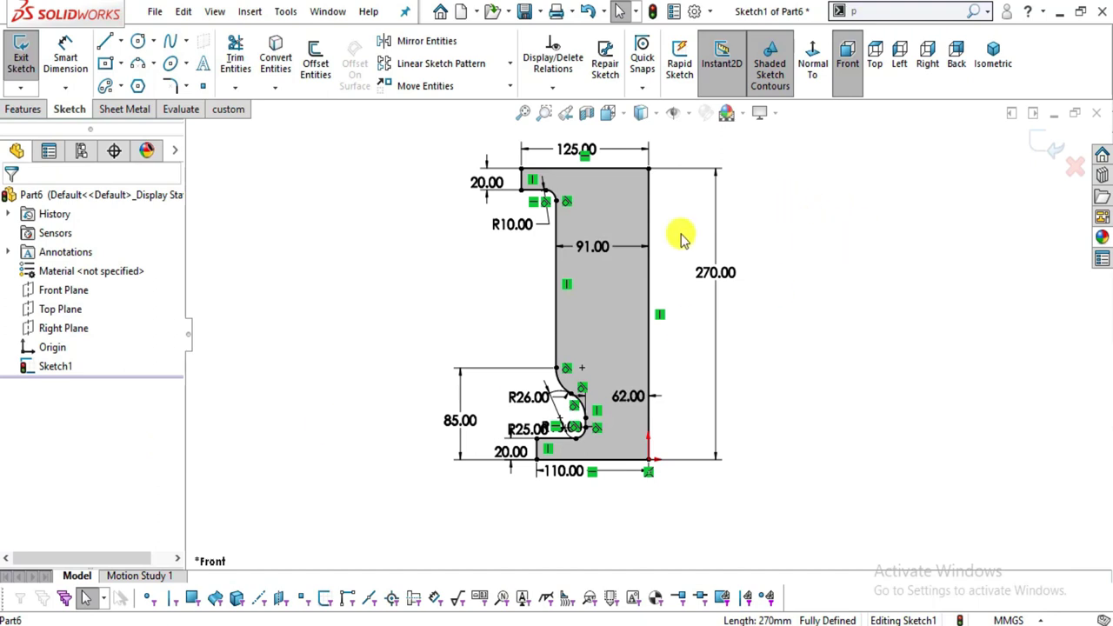
- Revolve the closed half-profile 360 degrees about its vertical center line into a solid body
left_click(27, 110)
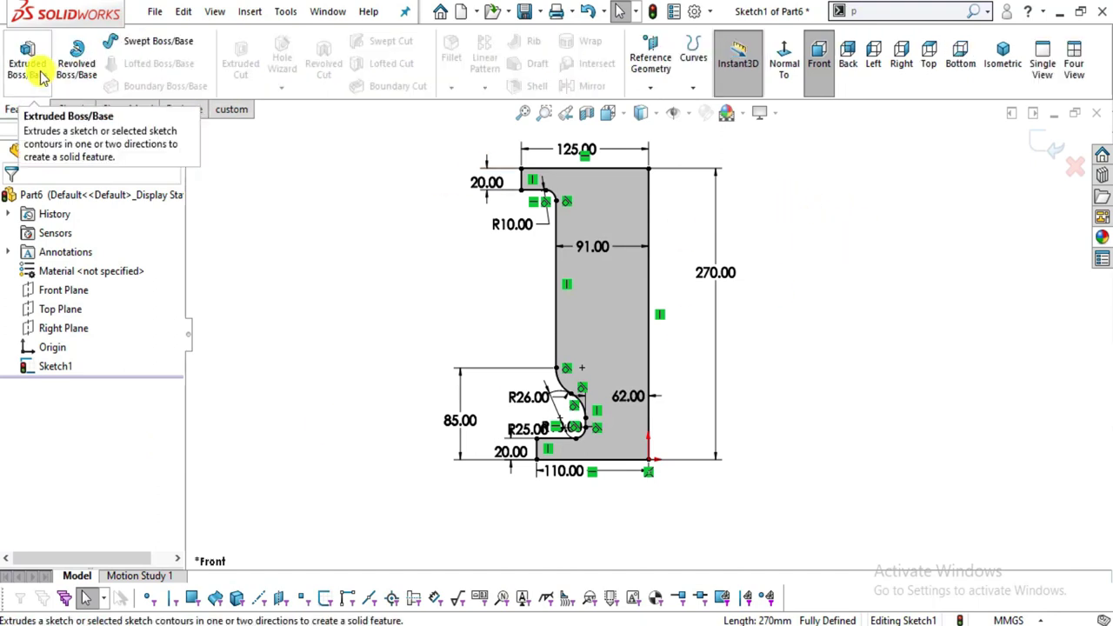
left_click(70, 66)
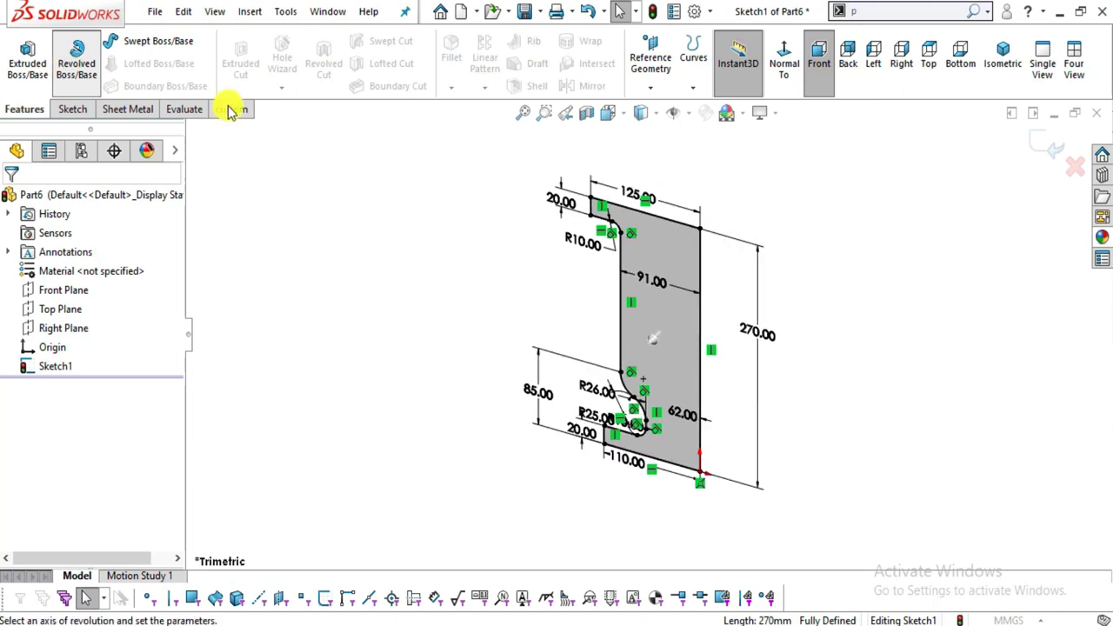
left_click(701, 330)
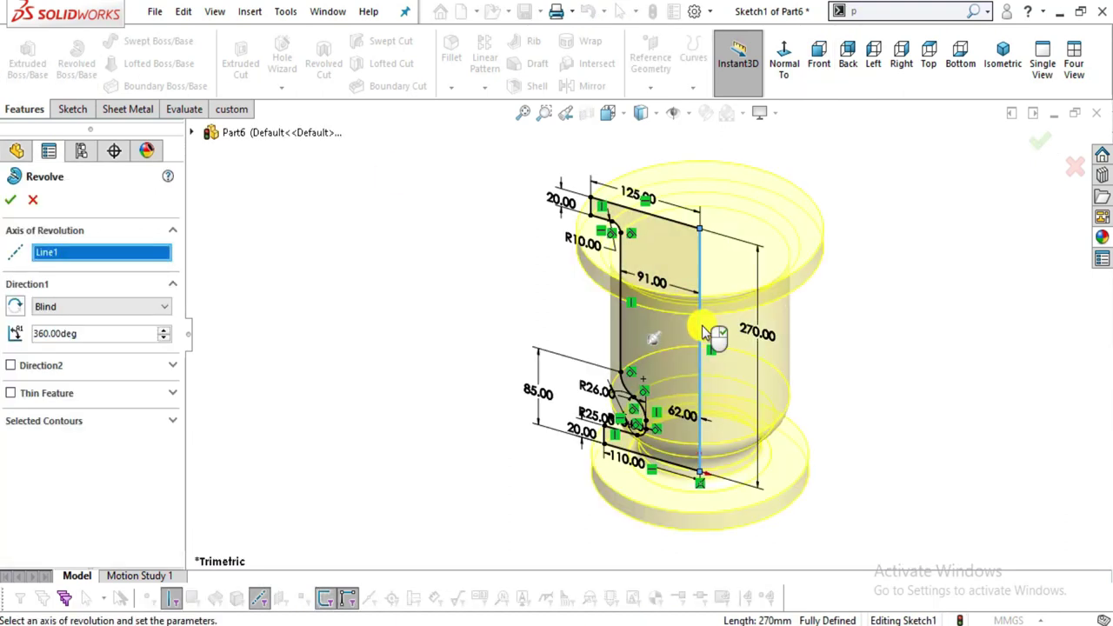
left_click(10, 200)
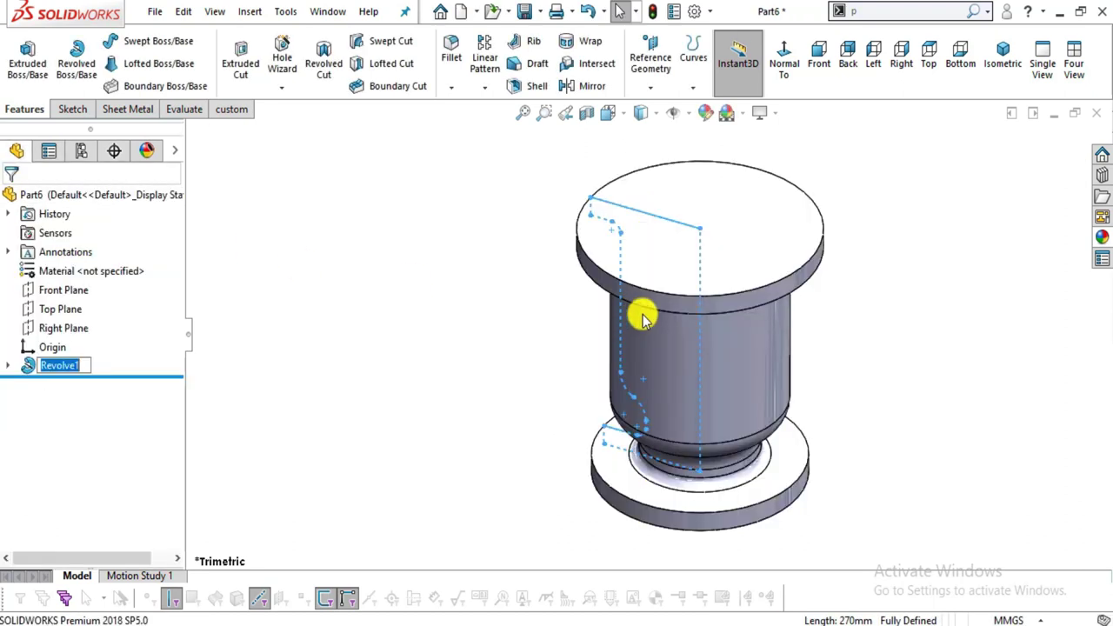
- Adjust the view display settings and inspect the revolved body from an oblique angle
left_click(949, 341)
left_click(775, 113)
left_click(796, 199)
middle_click_drag(783, 372, 689, 352)
scroll(807, 388, "up", 3)
scroll(688, 344, "up", 2)
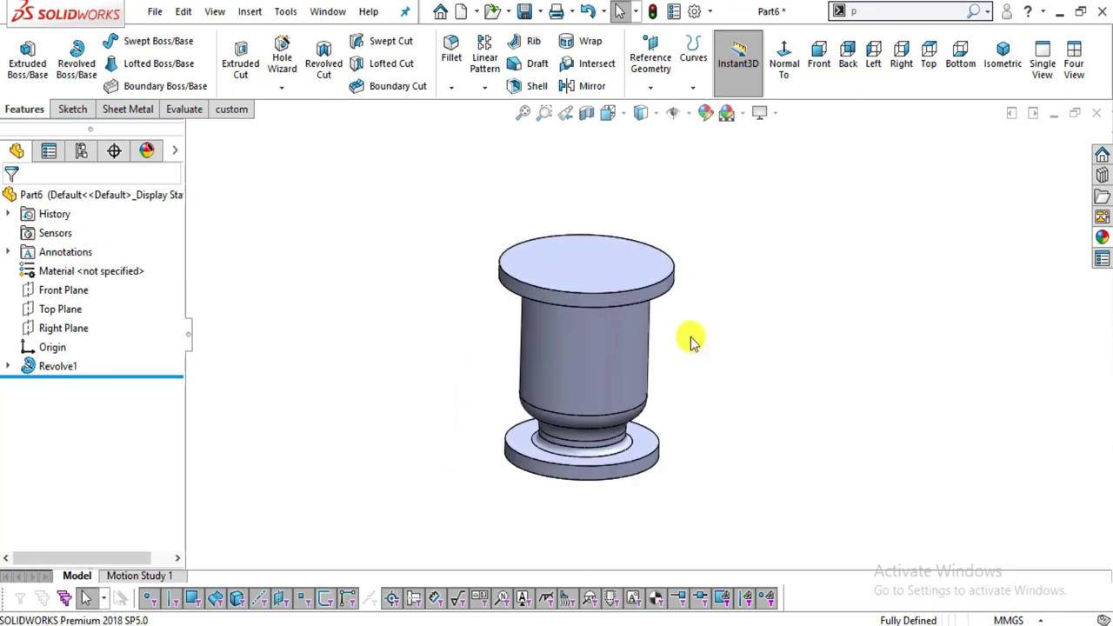
- Open a new sketch on the Front Plane, with the revolved body viewed from the front
scroll(717, 272, "down", 2)
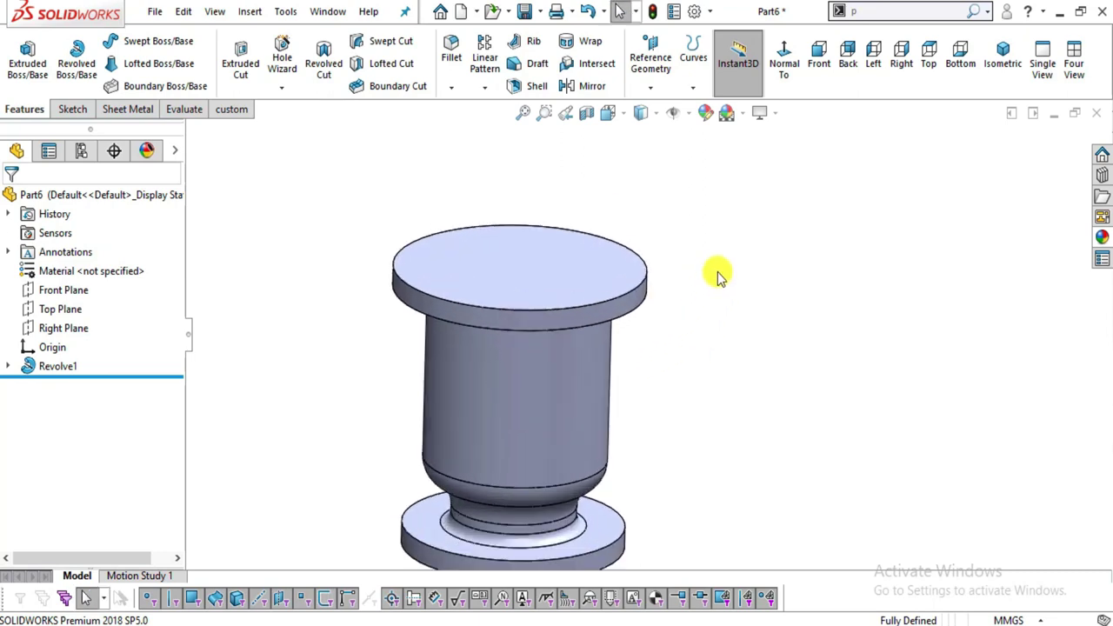
left_click(793, 75)
left_click(65, 293)
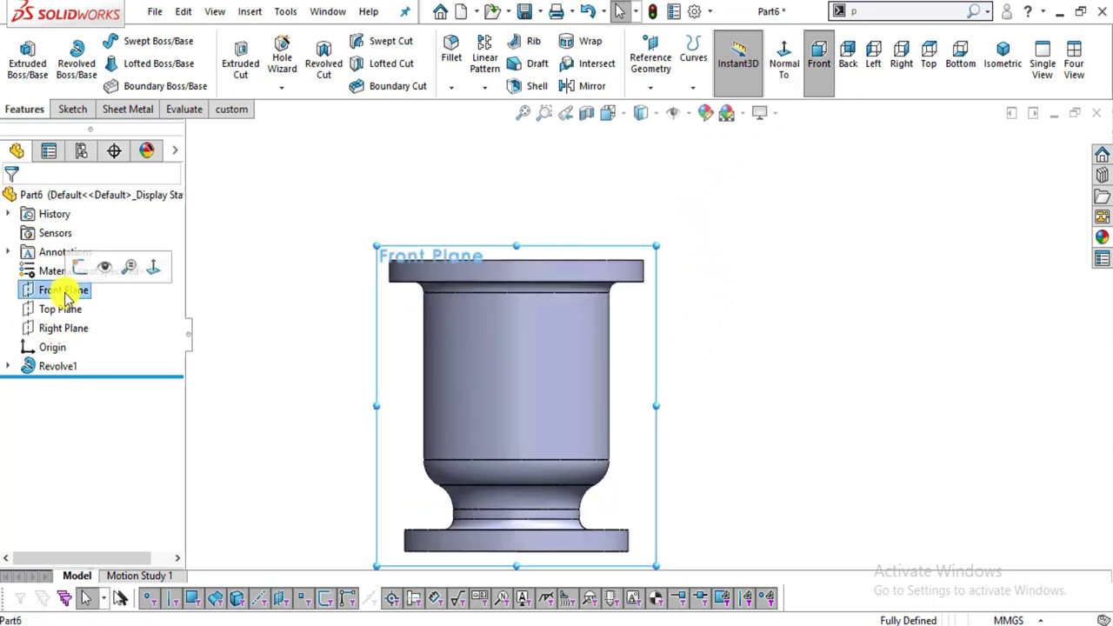
left_click(69, 108)
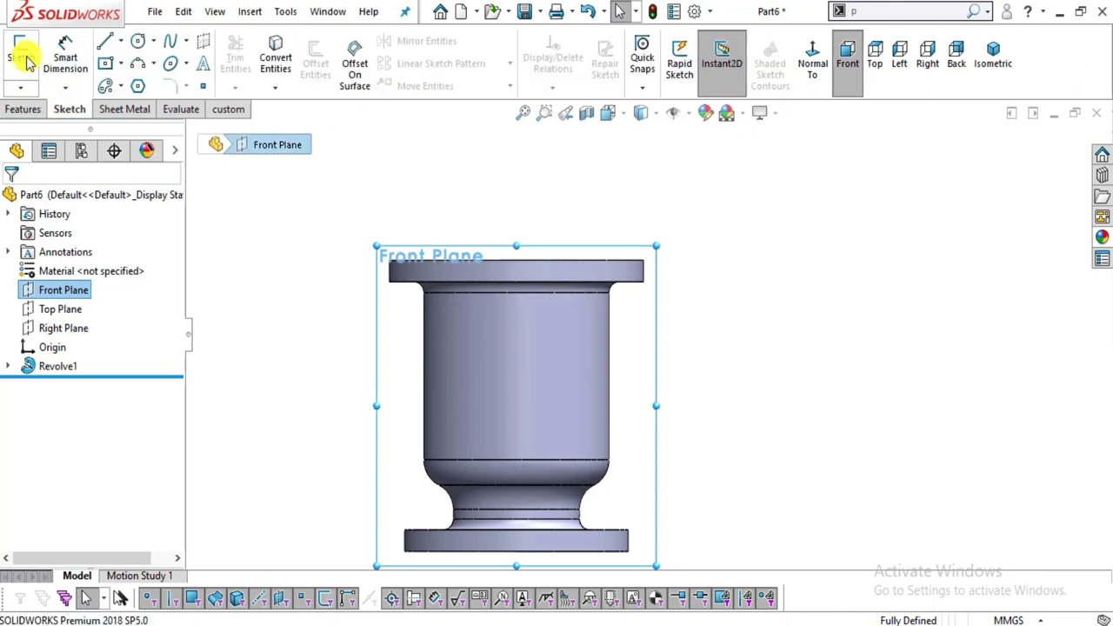
left_click(21, 56)
scroll(609, 335, "up", 1)
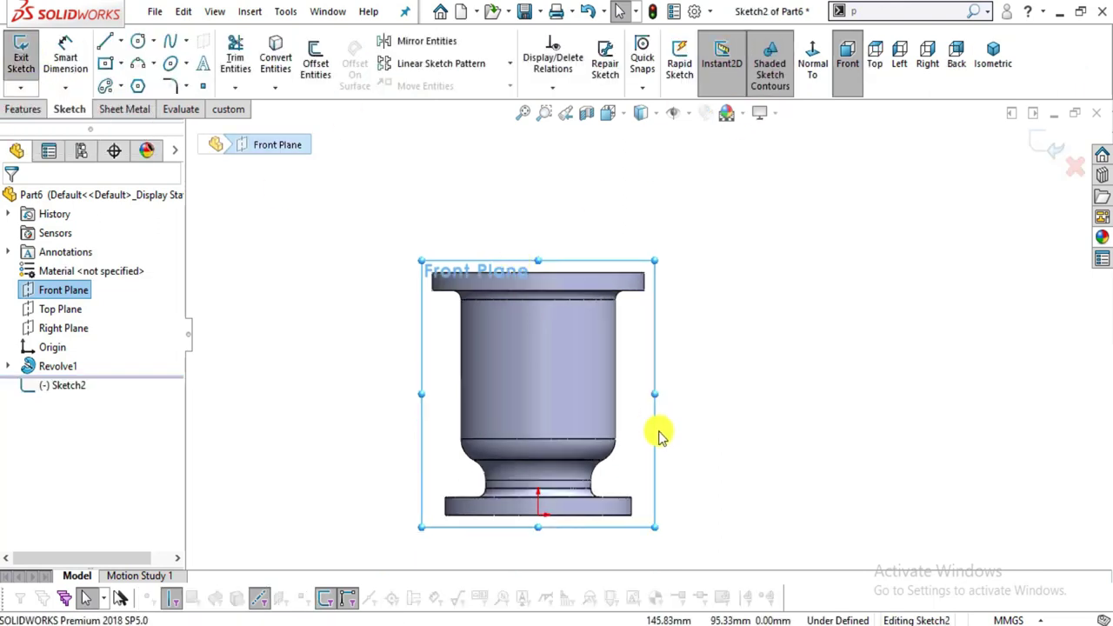
scroll(635, 438, "down", 1)
- Draw a vertical construction centerline from the origin up to the midpoint of the top flange's upper edge
left_click(121, 41)
left_click(165, 81)
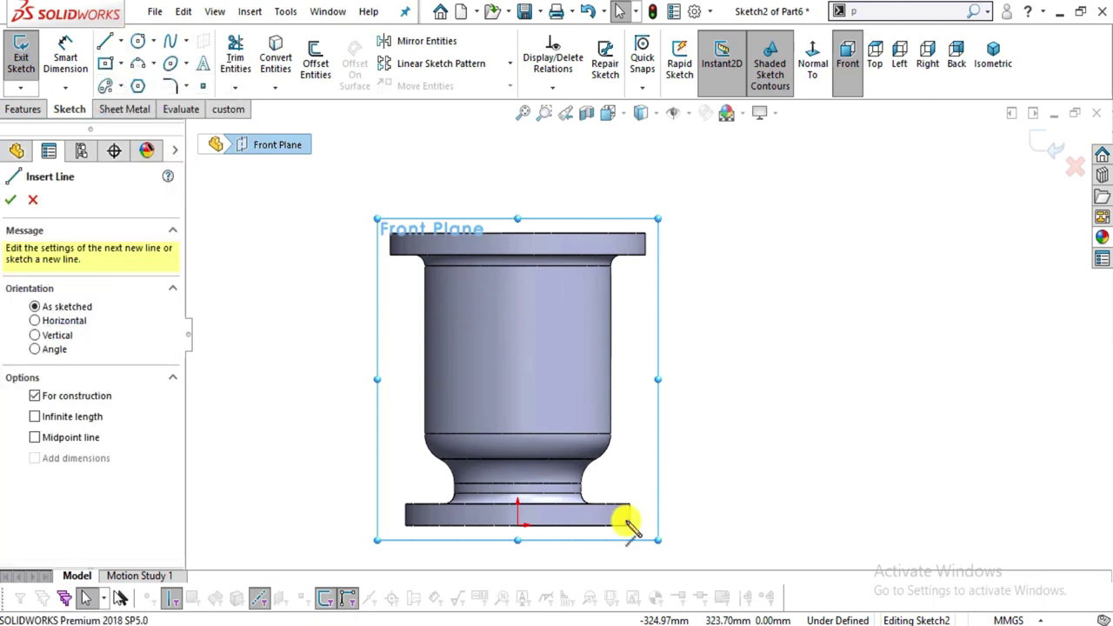
left_click(517, 526)
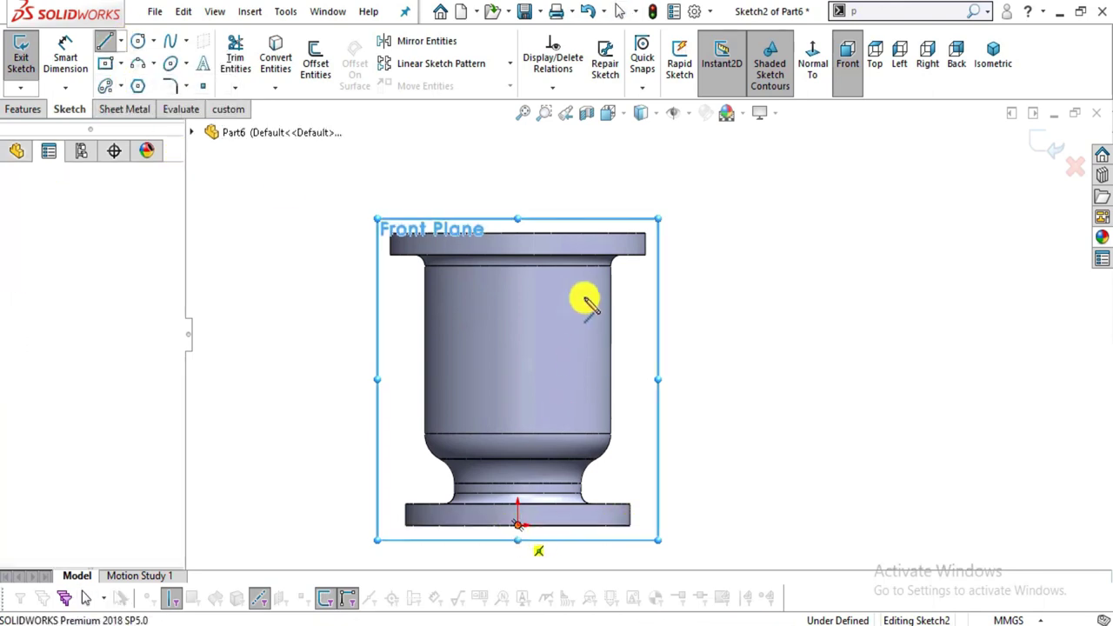
left_click(518, 233)
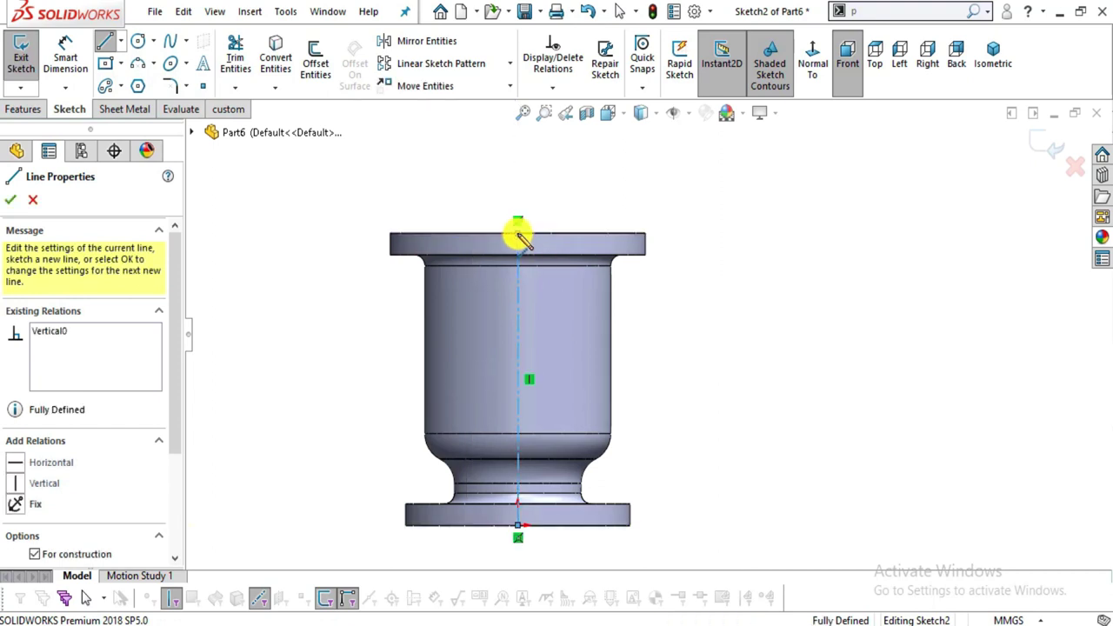
key("Escape")
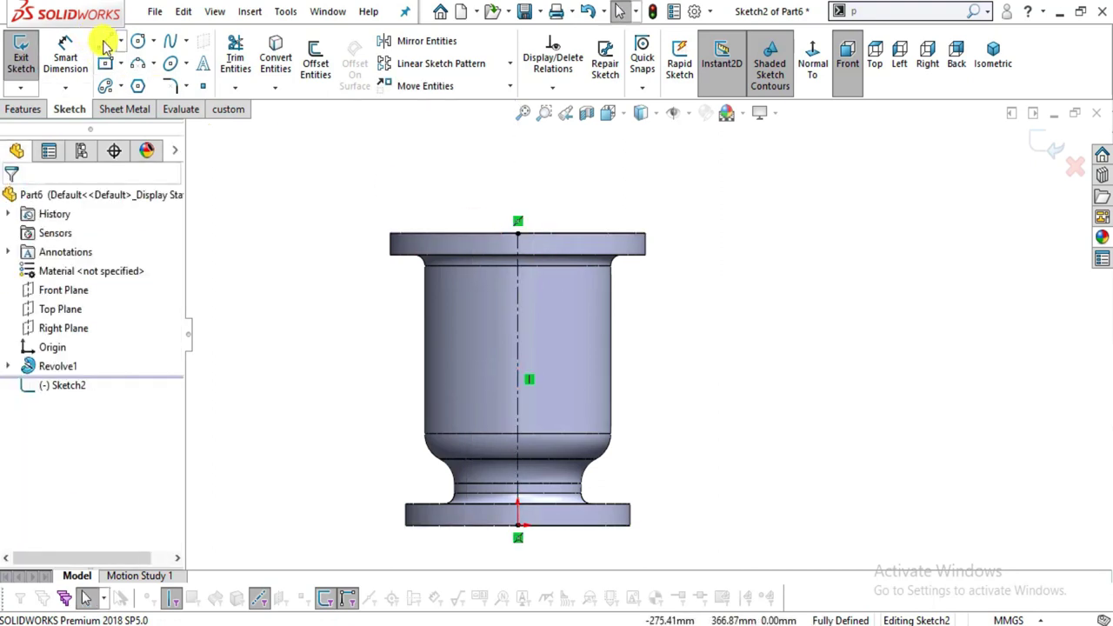
- Examine the section view in drawing 16.jpg for the shape, diameters and depths of the inner stepped bore
left_click(105, 41)
key("alt+Tab")
scroll(535, 225, "down", 3)
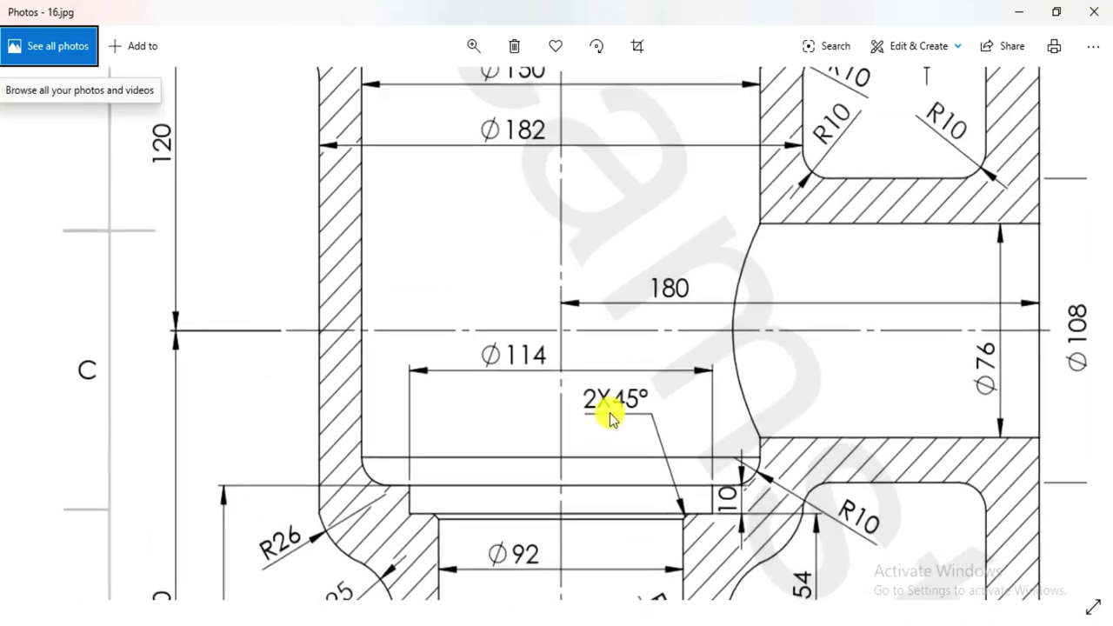
scroll(199, 177, "up", 2)
scroll(199, 177, "up", 2)
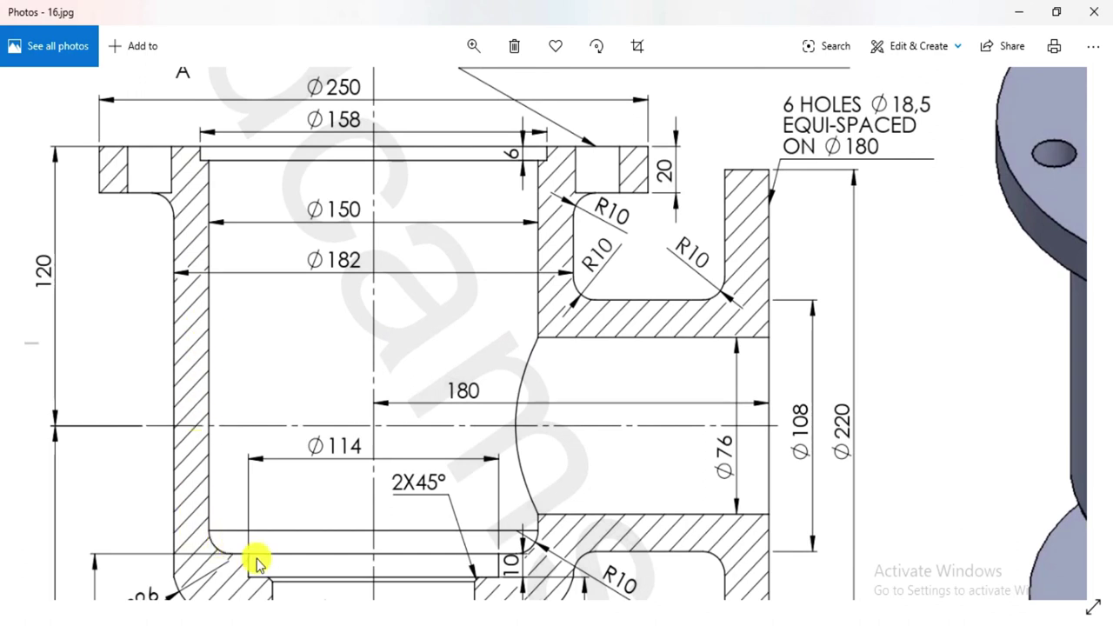
scroll(271, 581, "down", 3)
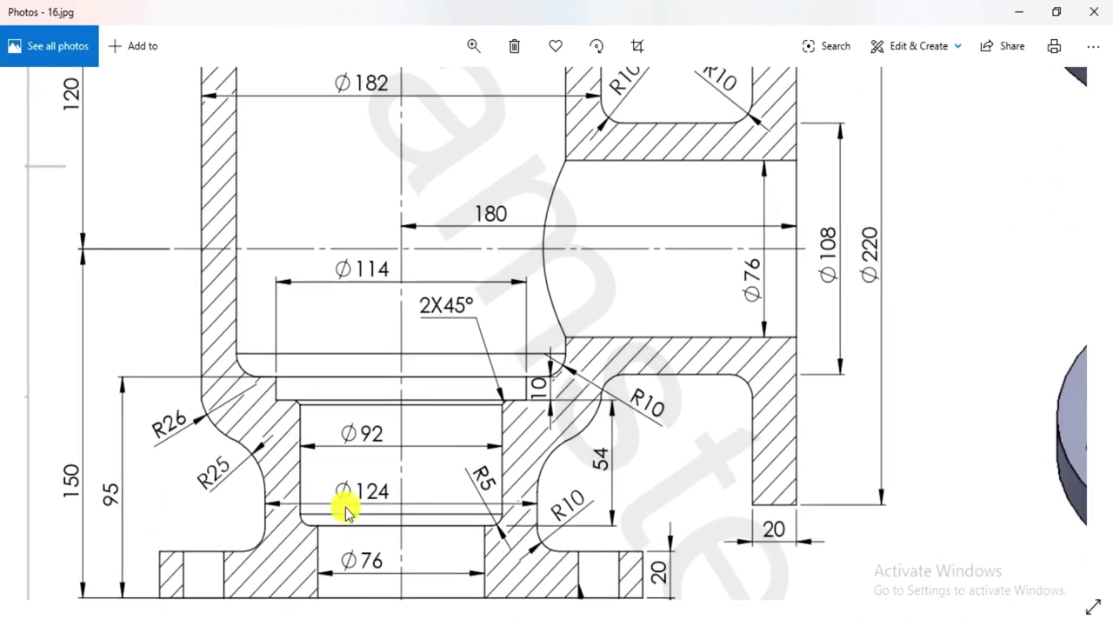
scroll(360, 470, "down", 1)
scroll(405, 348, "up", 5)
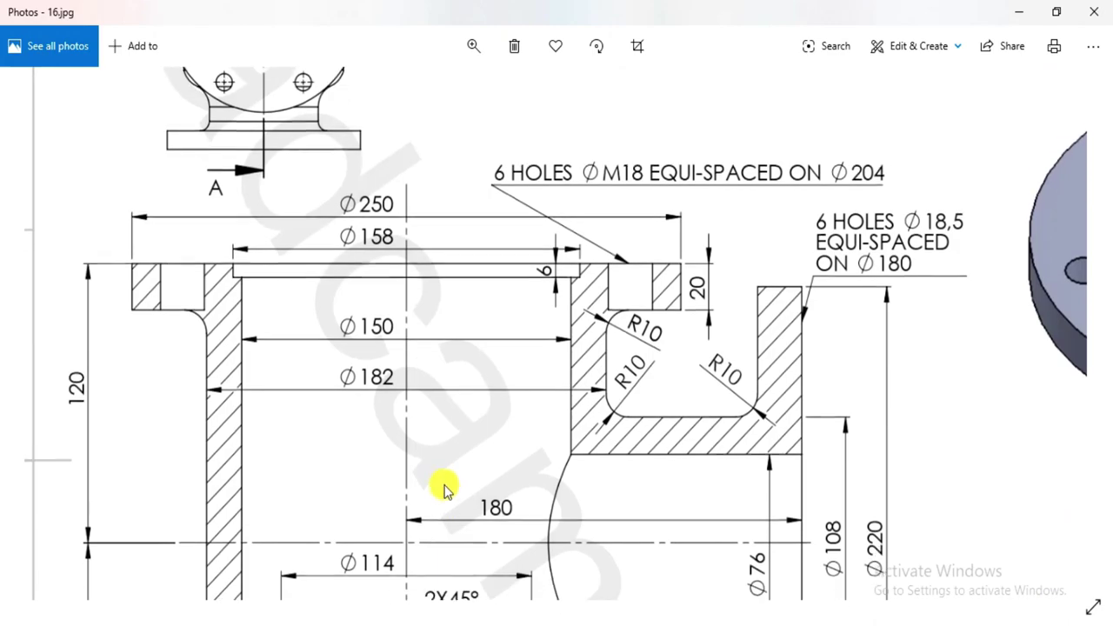
key("alt+Tab")
- Draw the bore profile's top line about 65 mm outward from the centerline, a vertical step about 10 mm deep and a short inward ledge
scroll(520, 261, "down", 5)
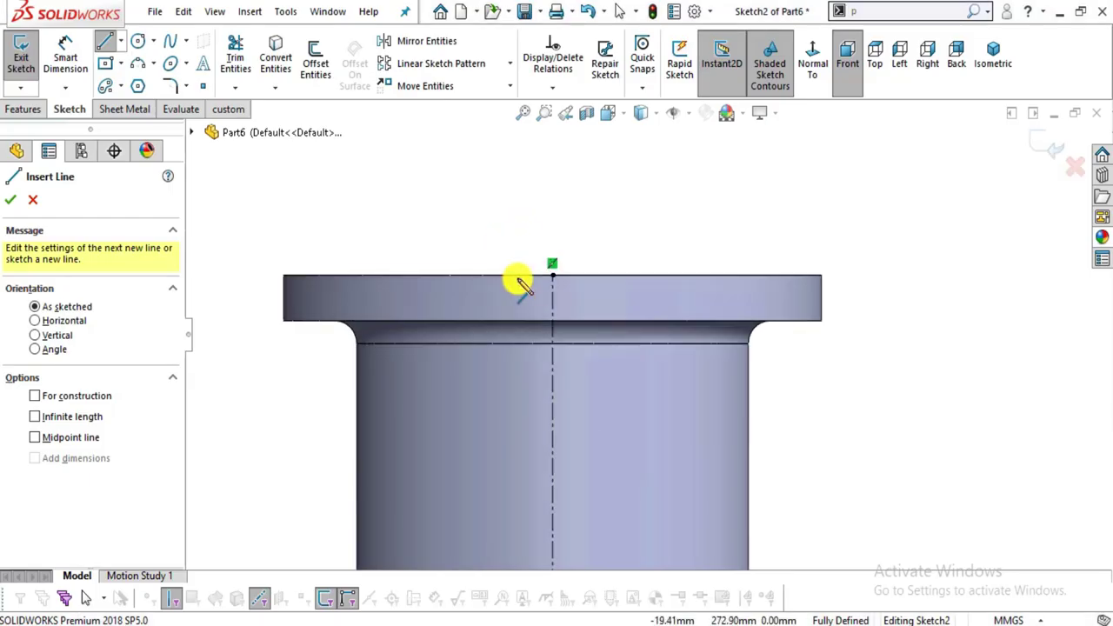
left_click(581, 275)
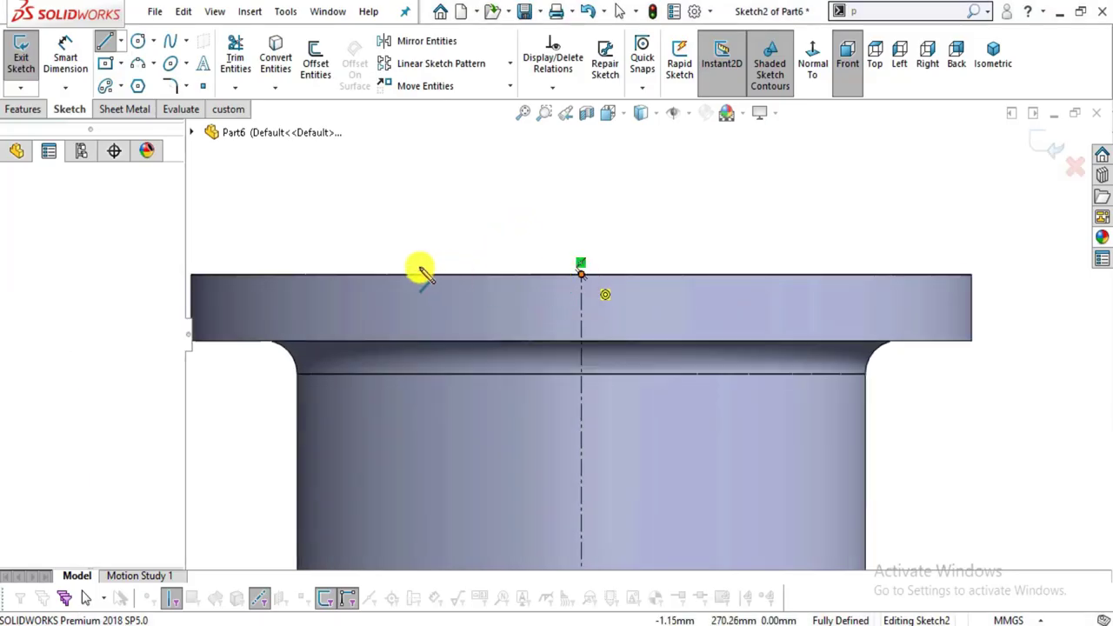
left_click(380, 276)
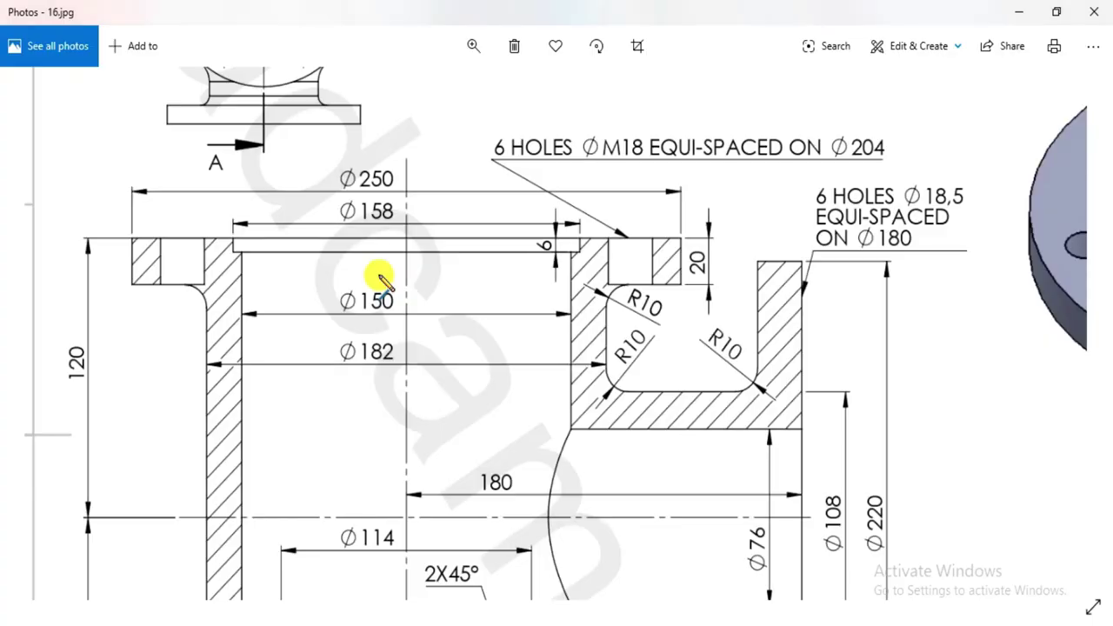
key("alt+Tab")
key("alt+Tab")
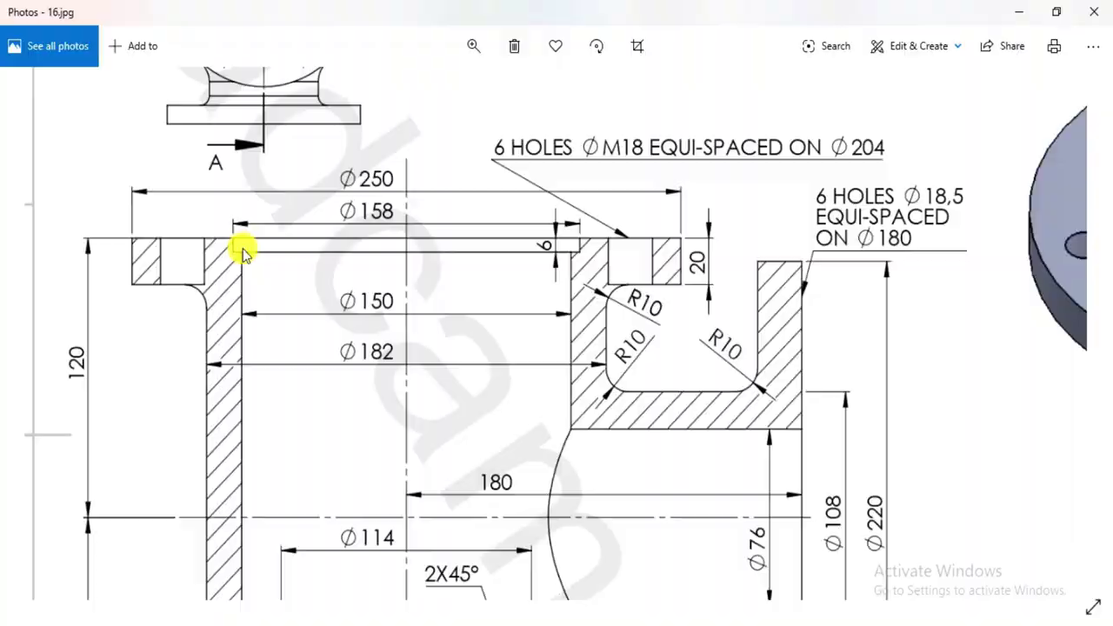
key("alt+Tab")
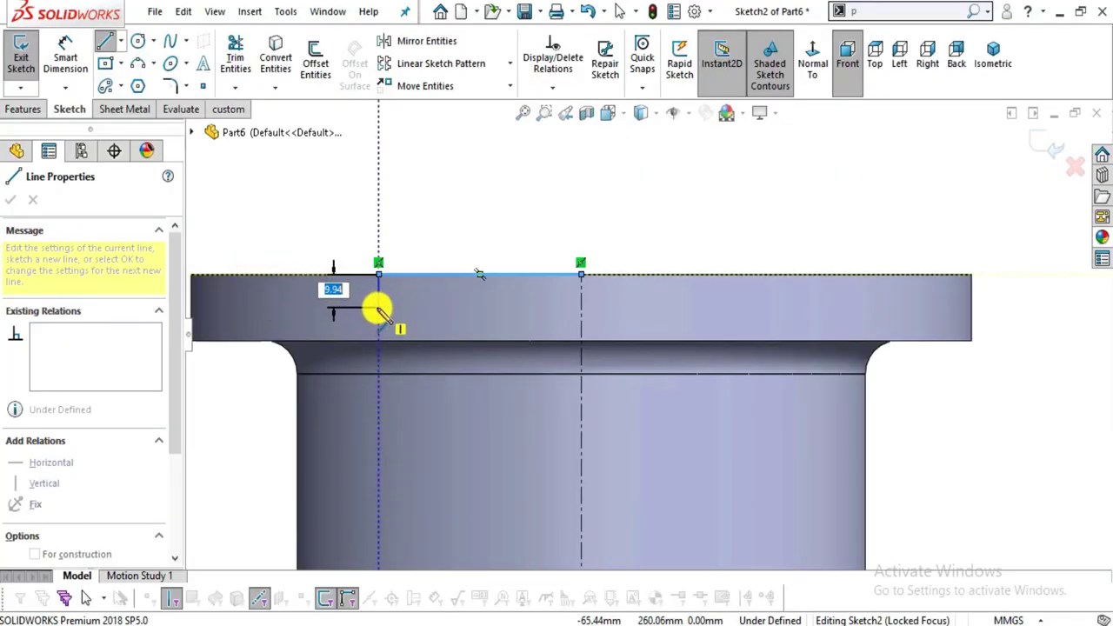
left_click(378, 306)
key("alt+Tab")
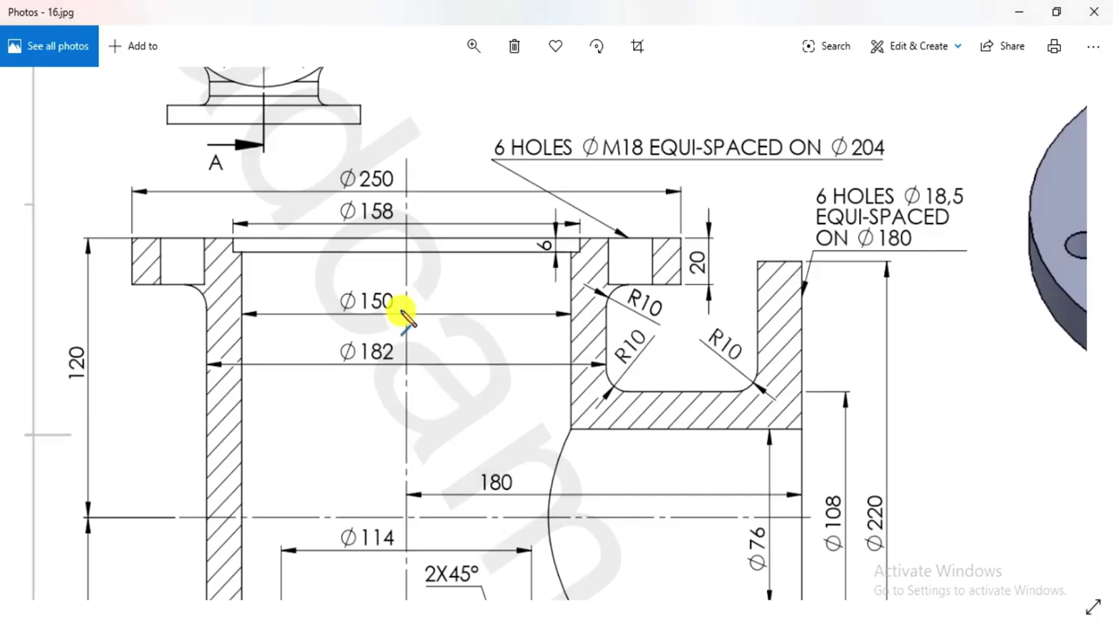
key("alt+Tab")
left_click(400, 307)
key("alt+Tab")
key("alt+Tab")
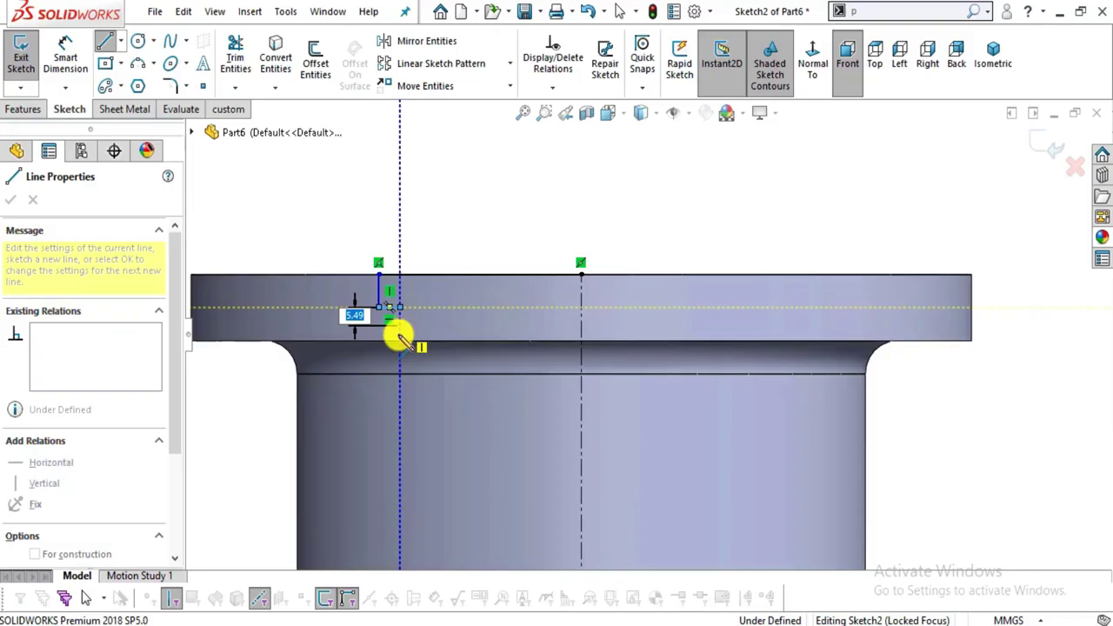
- Draw the vertical bore wall about 112 mm downward from the inner end of the ledge
key("z")
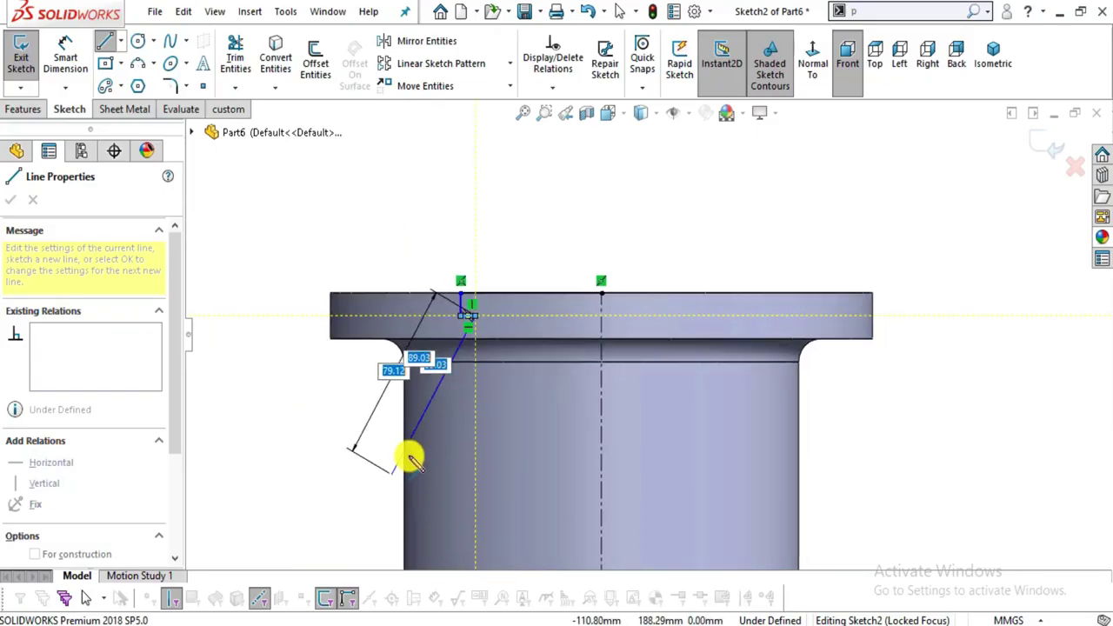
scroll(547, 479, "up", 3)
scroll(525, 500, "down", 3)
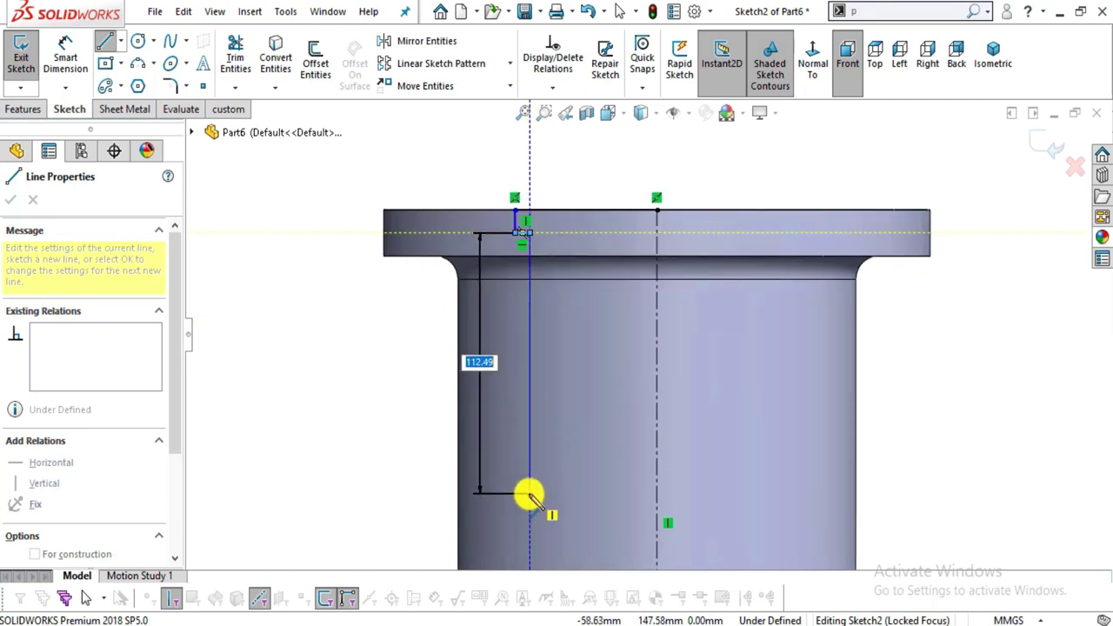
left_click(528, 495)
- Examine the lower part of the section view in drawing 16.jpg for the bore's bottom steps, fillets and chamfer
key("alt+Tab")
left_click_drag(306, 444, 356, 186)
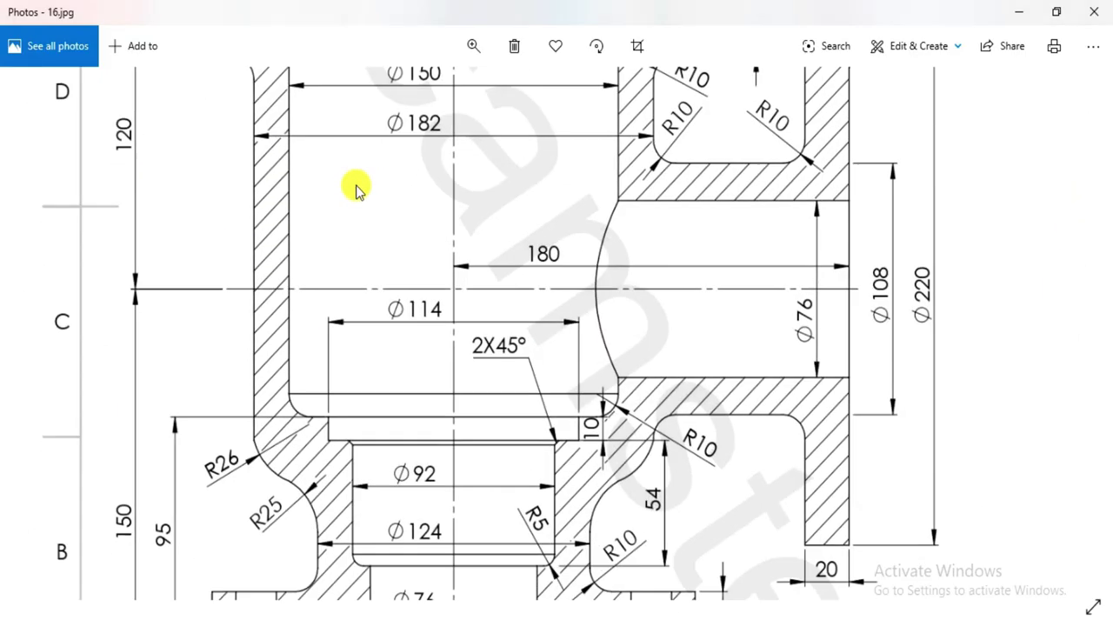
left_click_drag(423, 497, 430, 423)
key("alt+Tab")
scroll(641, 465, "down", 3)
key("alt+Tab")
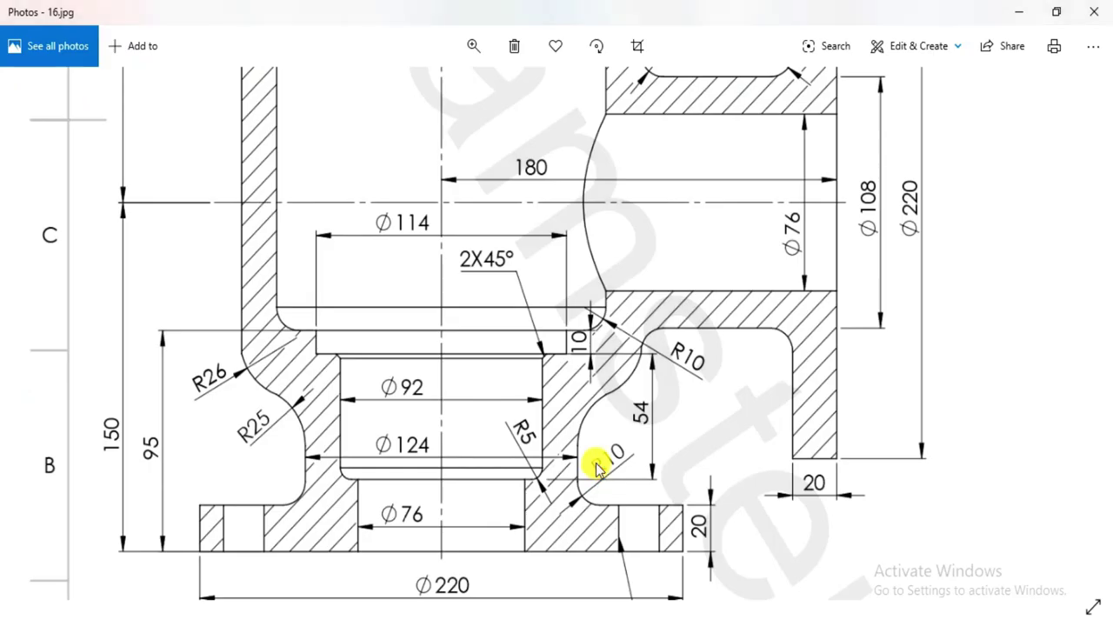
mouse_move(430, 410)
left_mouse_down()
mouse_move(472, 542)
mouse_move(427, 342)
left_mouse_up()
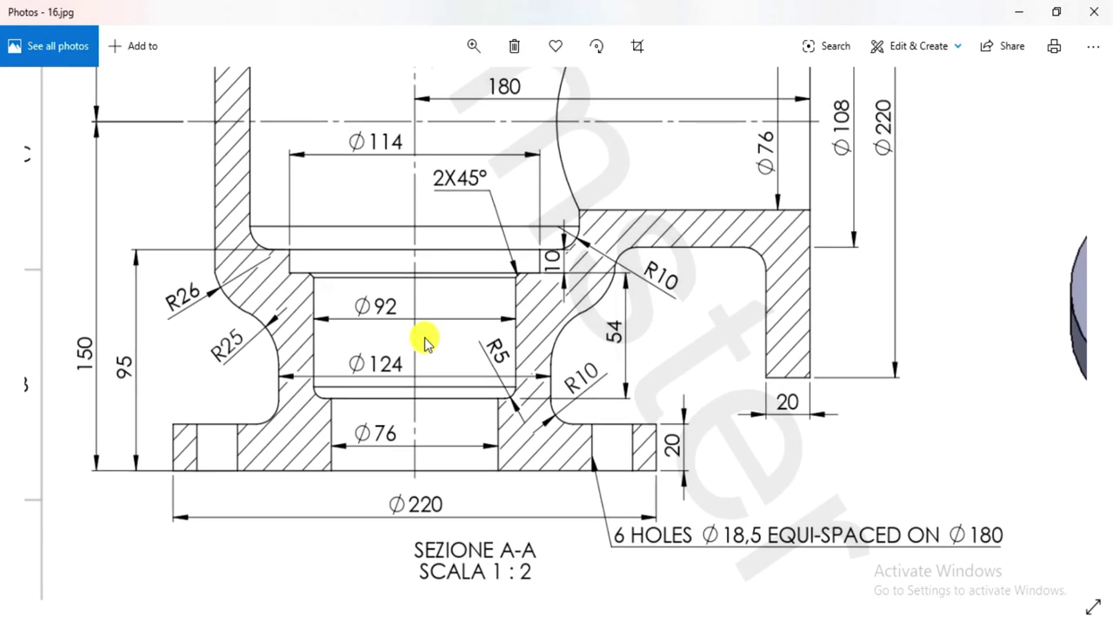
key("alt+Tab")
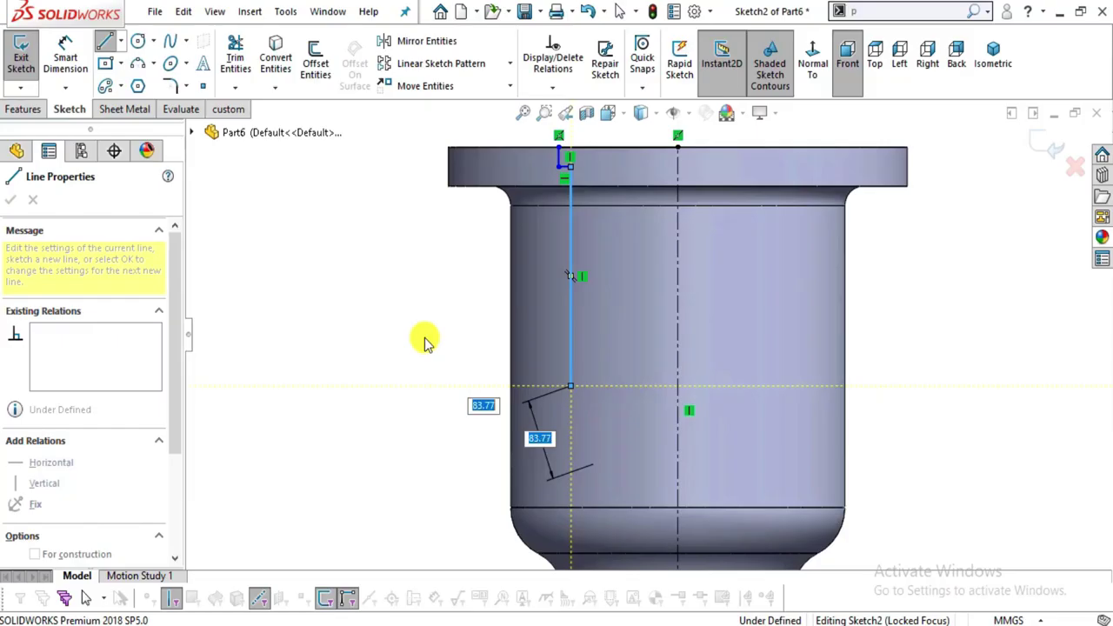
- End the line chain and extend the bore wall's lower endpoint down to about 90 mm above the origin
scroll(624, 455, "down", 4)
key("a")
key("Escape")
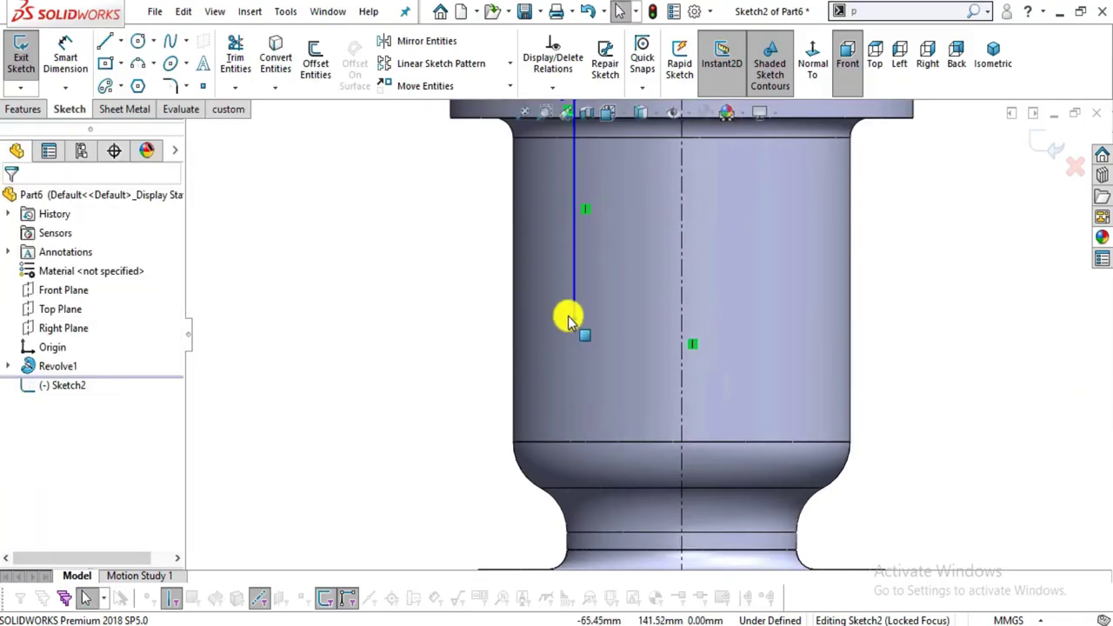
left_click_drag(575, 318, 577, 432)
key("Escape")
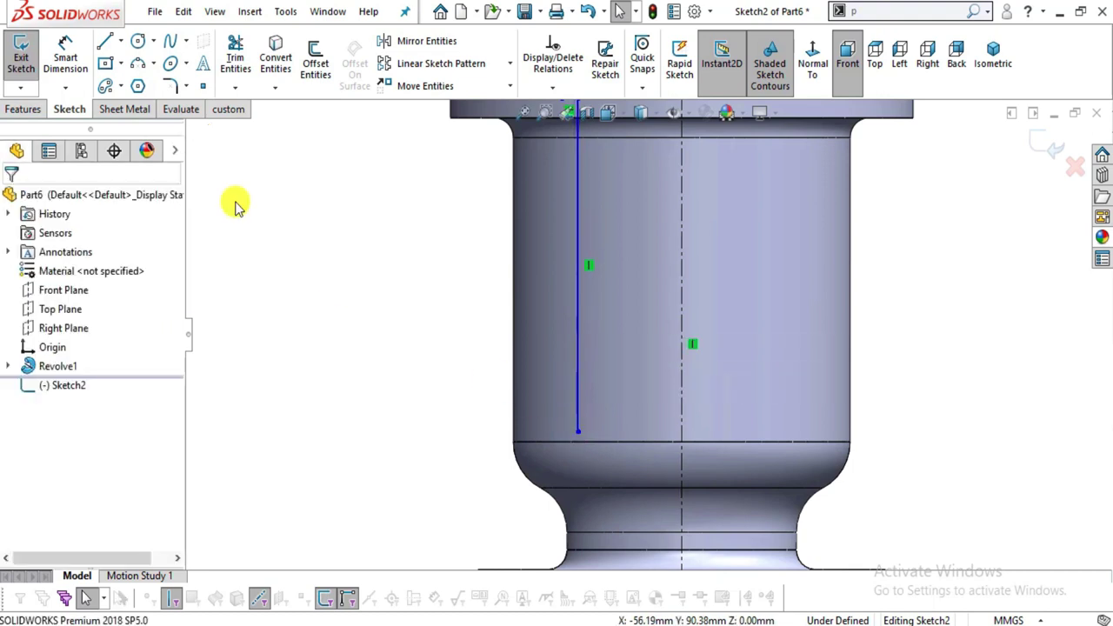
- Draw a tangent arc of about 12 mm radius from the bore wall's lower end, curving inward toward the centerline
left_click(103, 44)
scroll(664, 441, "up", 2)
scroll(597, 441, "down", 3)
key("alt+Tab")
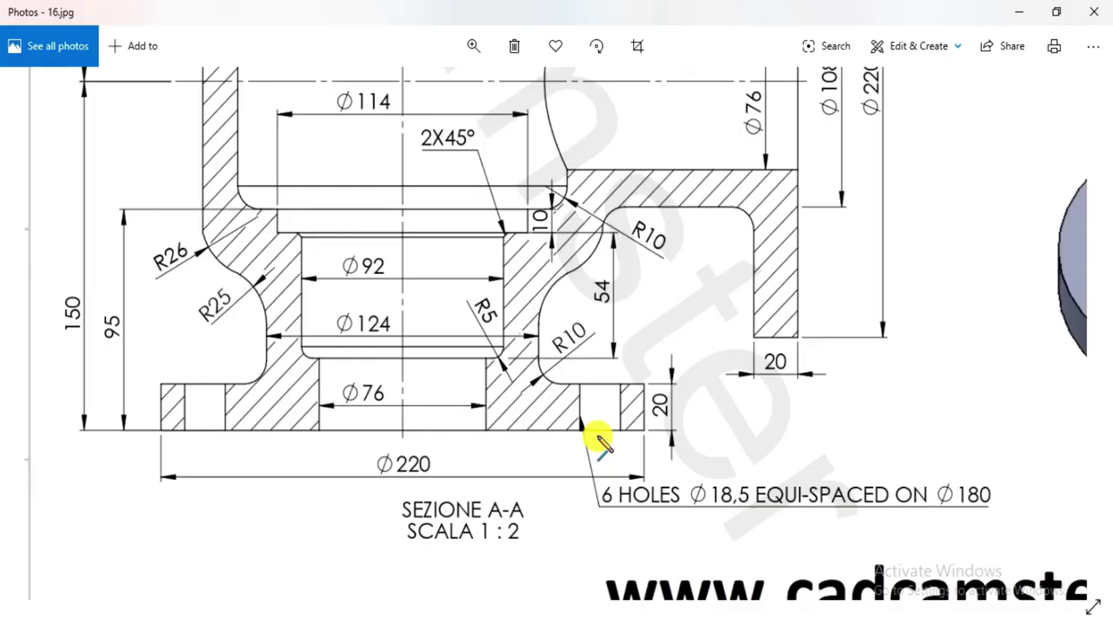
key("alt+Tab")
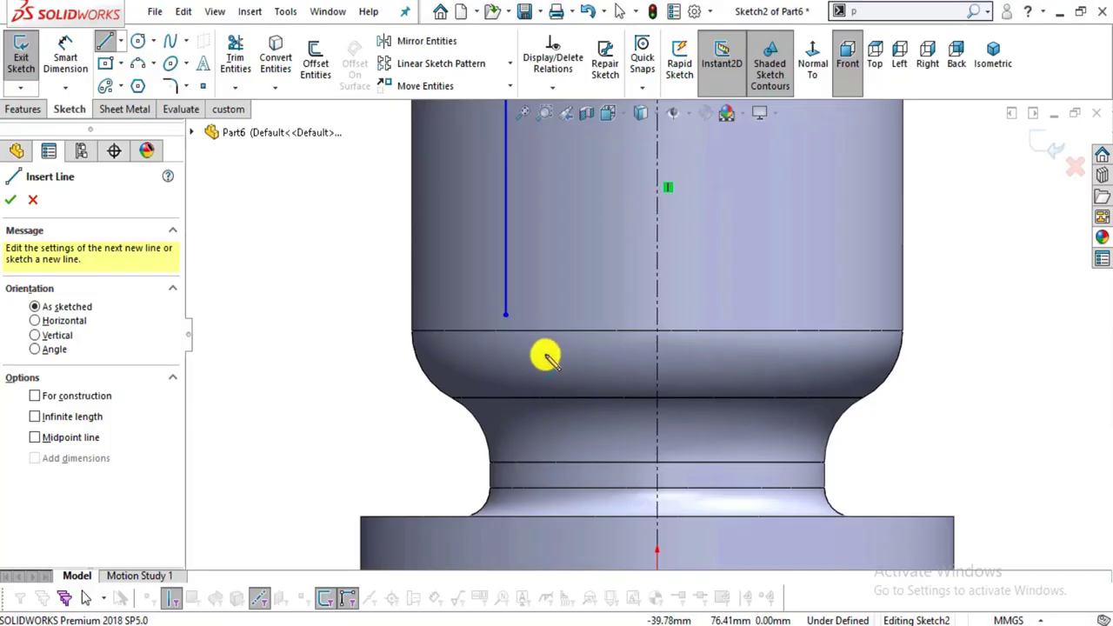
left_click(506, 319)
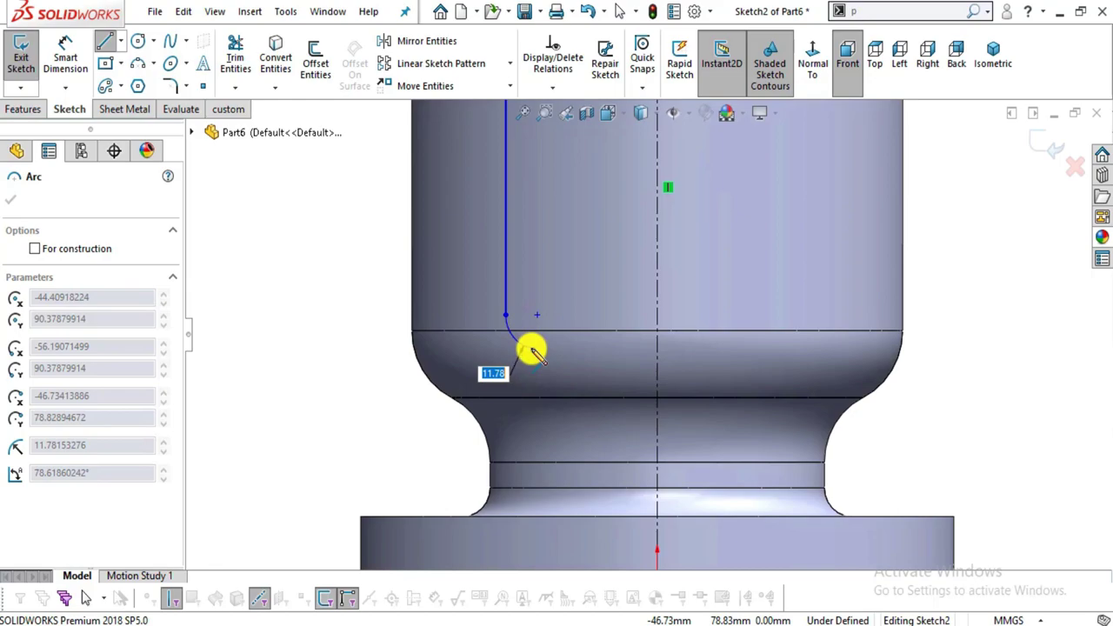
left_click(530, 348)
- Continue the profile from the arc with a short horizontal line inward and a short vertical line down, following drawing 16.jpg
key("alt+Tab")
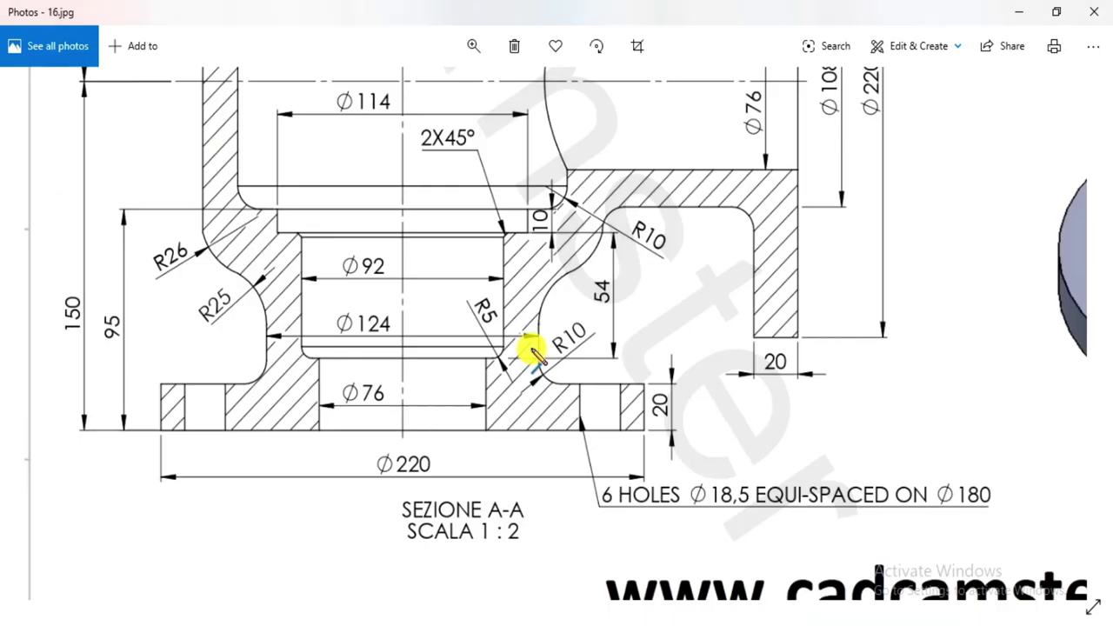
key("alt+Tab")
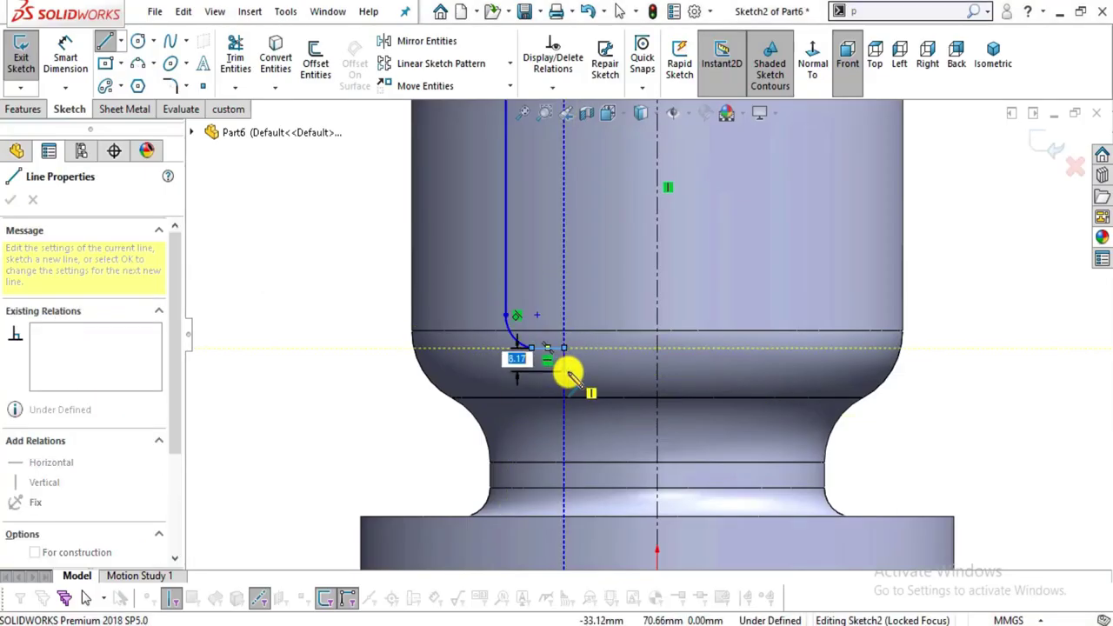
key("alt+Tab")
key("alt+Tab")
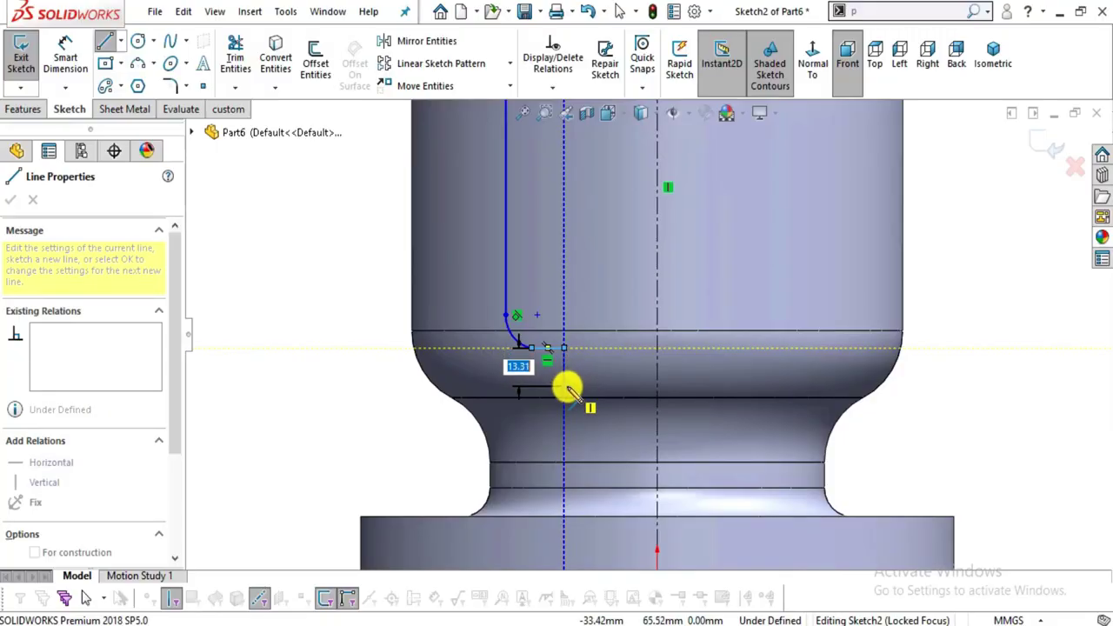
scroll(569, 384, "down", 3)
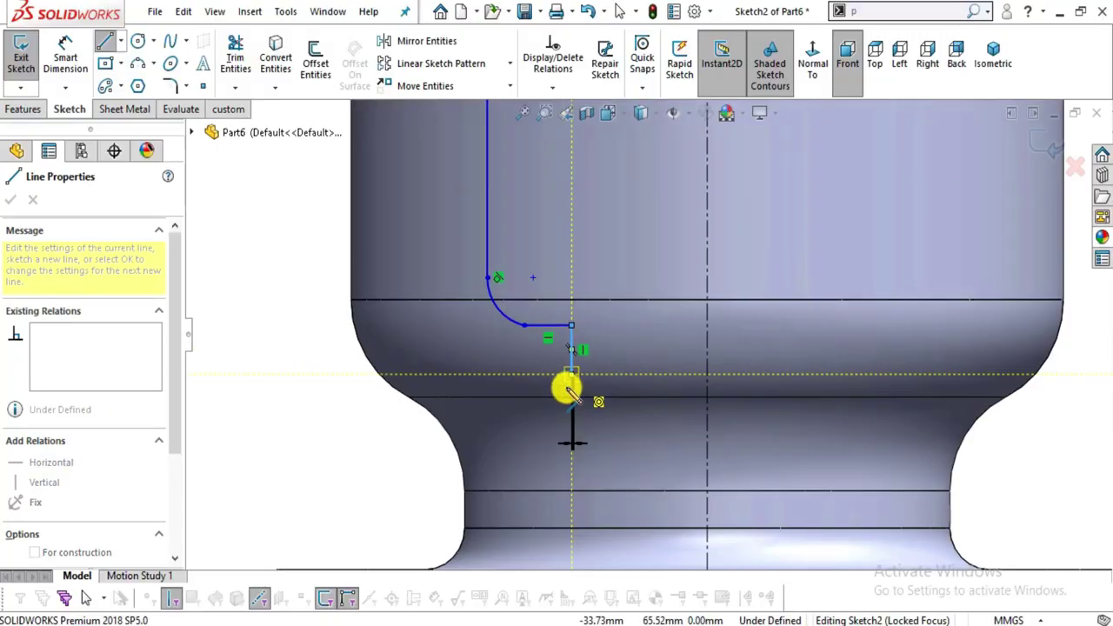
key("alt+Tab")
key("alt+Tab")
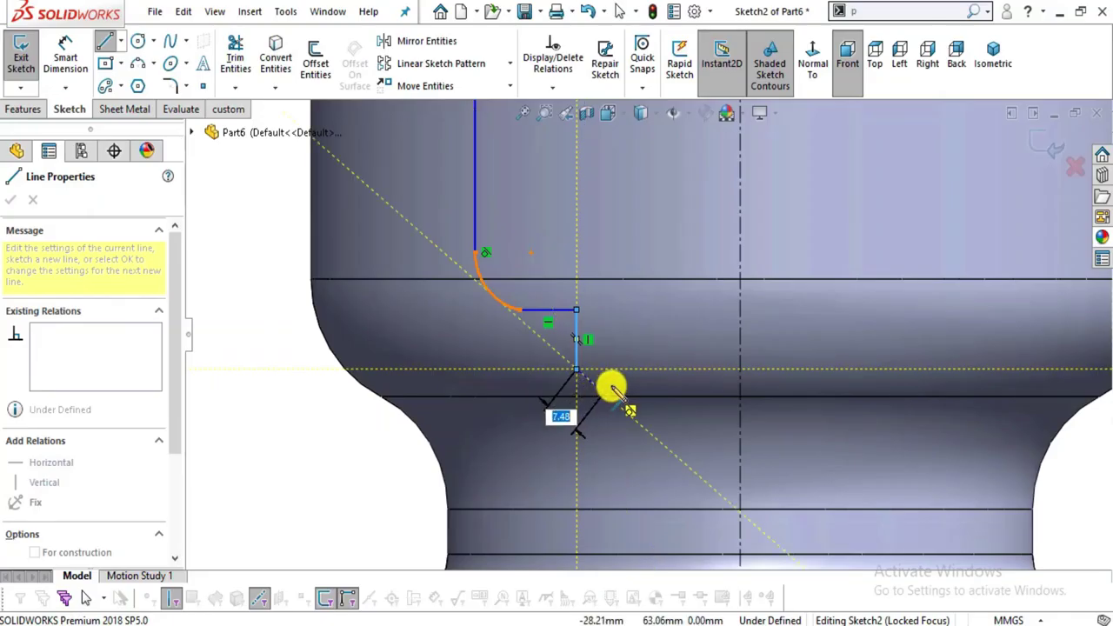
- Continue the bore profile with a short horizontal line inward and a vertical line about 30 mm down, following drawing 16.jpg
left_click(626, 371)
key("alt+Tab")
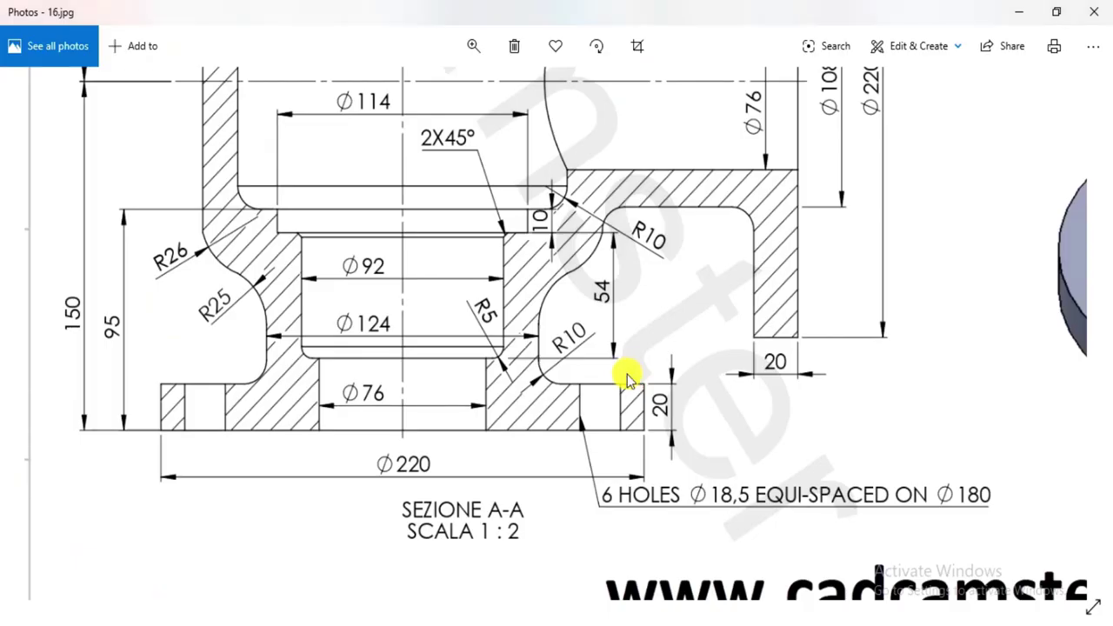
key("alt+Tab")
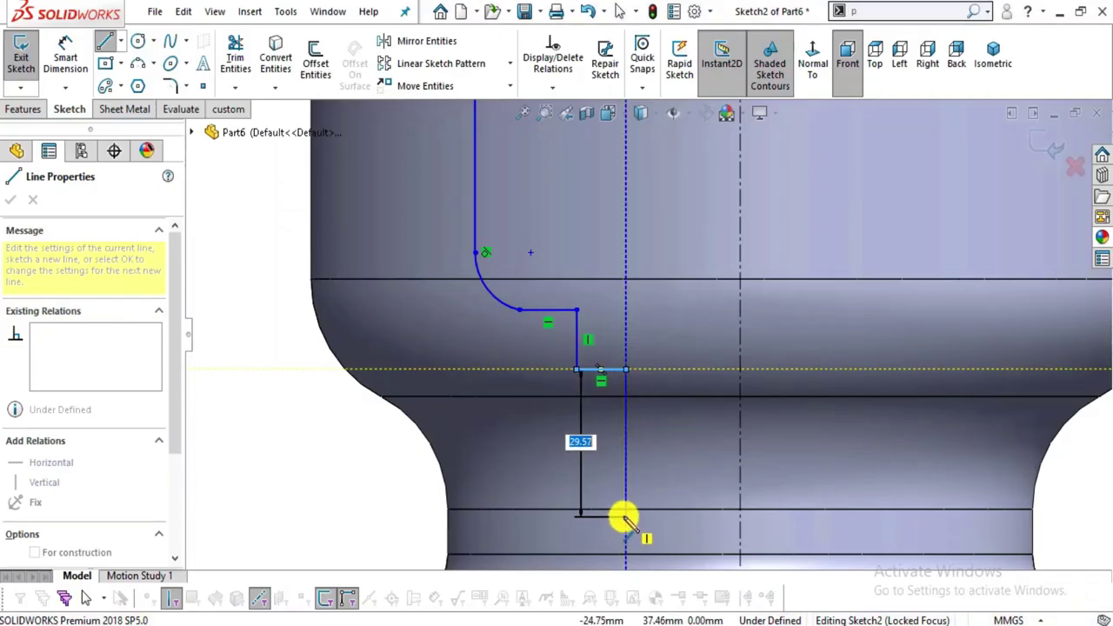
key("alt+Tab")
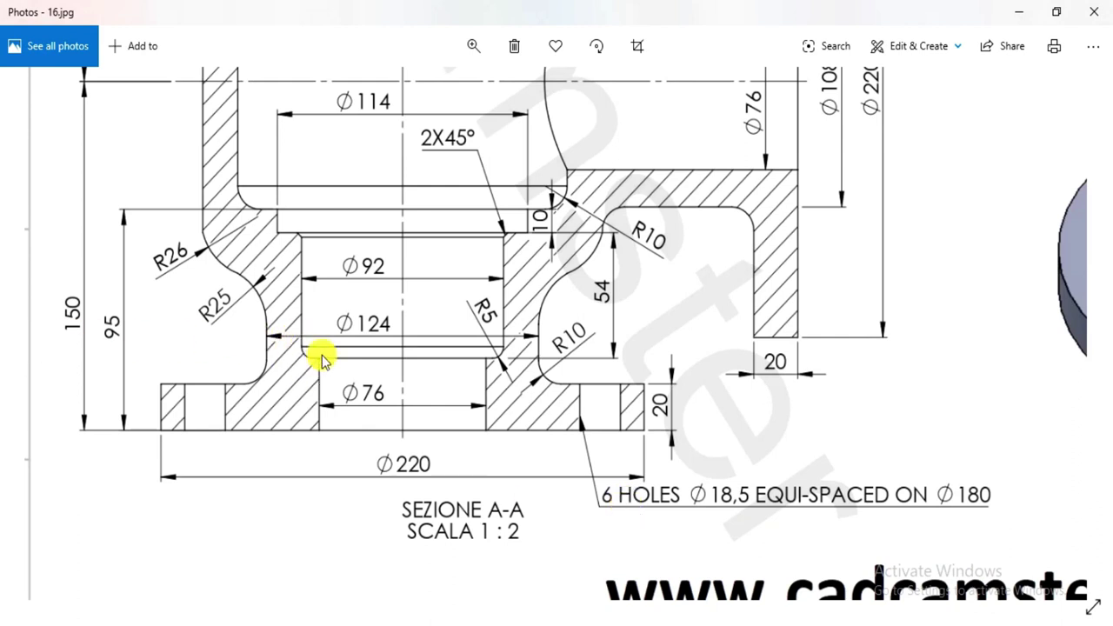
key("alt+Tab")
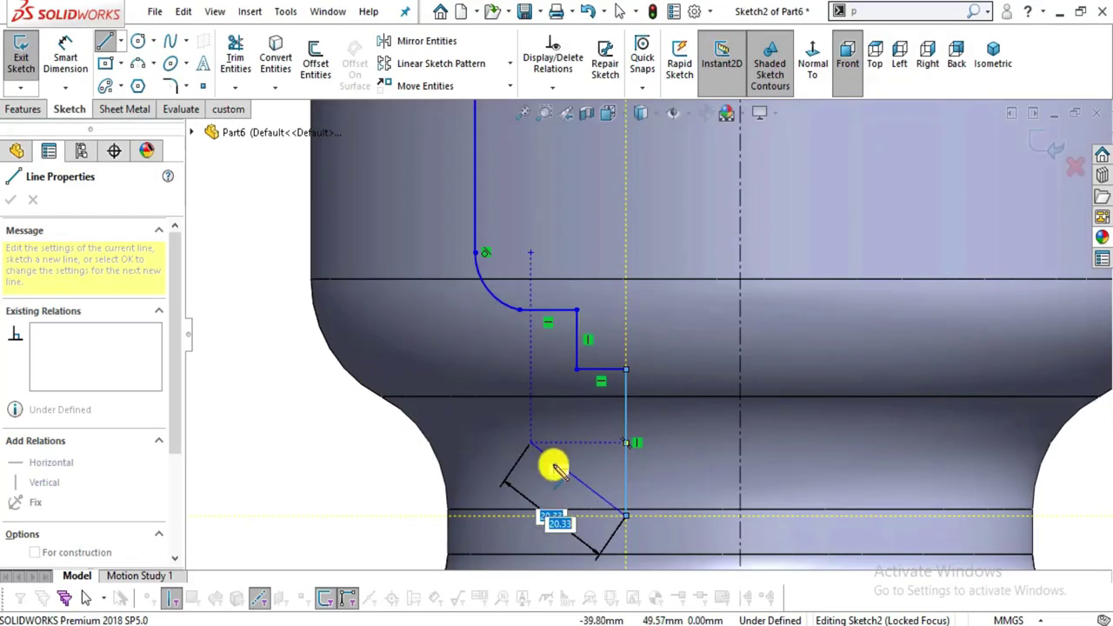
left_click(627, 516)
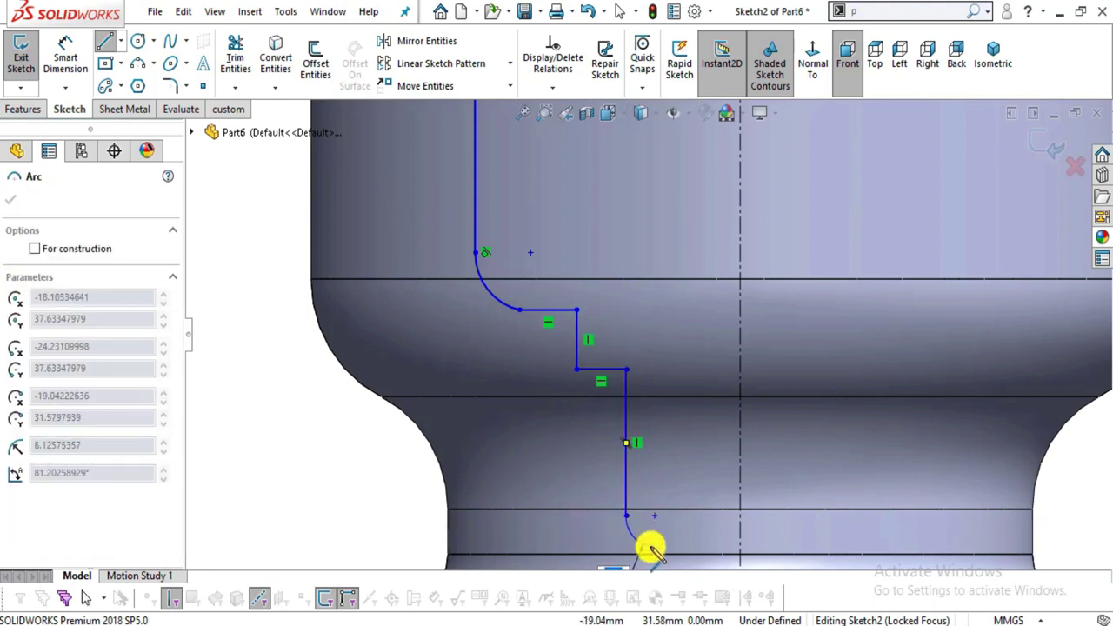
- Draw a tangent arc of about 6 mm radius from the wall's lower end, then a roughly horizontal line about 7 mm inward
left_click(642, 552)
scroll(656, 509, "down", 3)
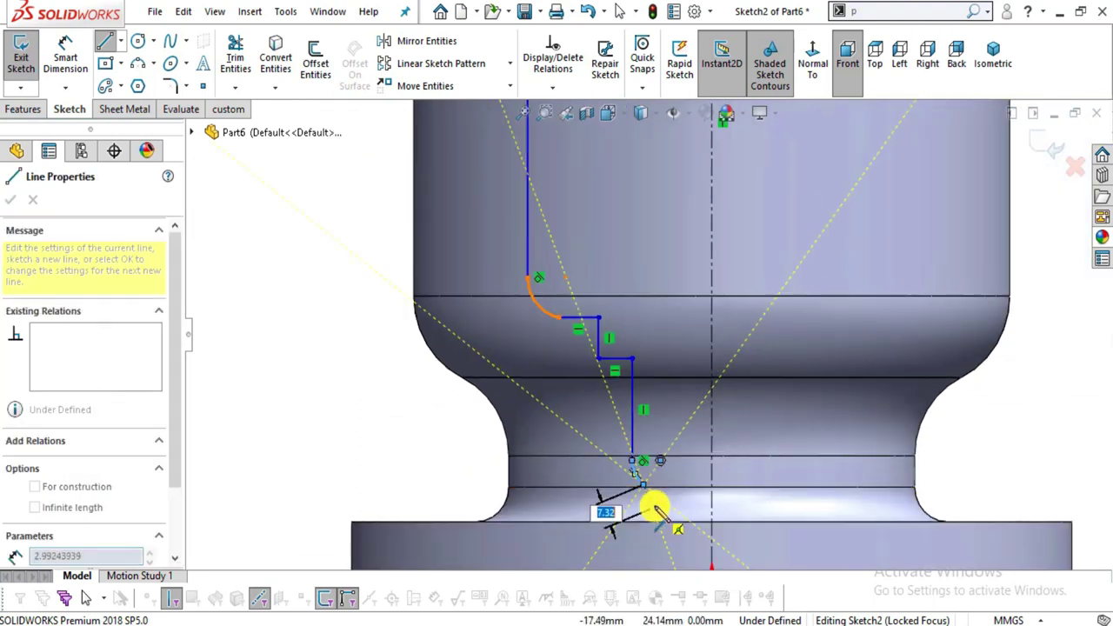
key("alt+Tab")
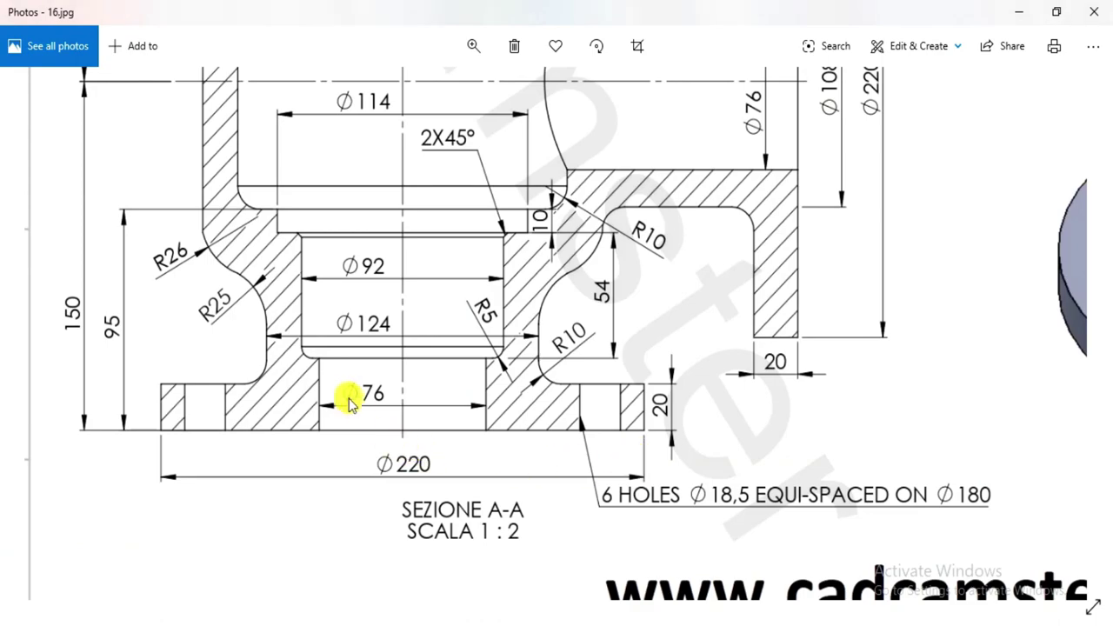
key("alt+Tab")
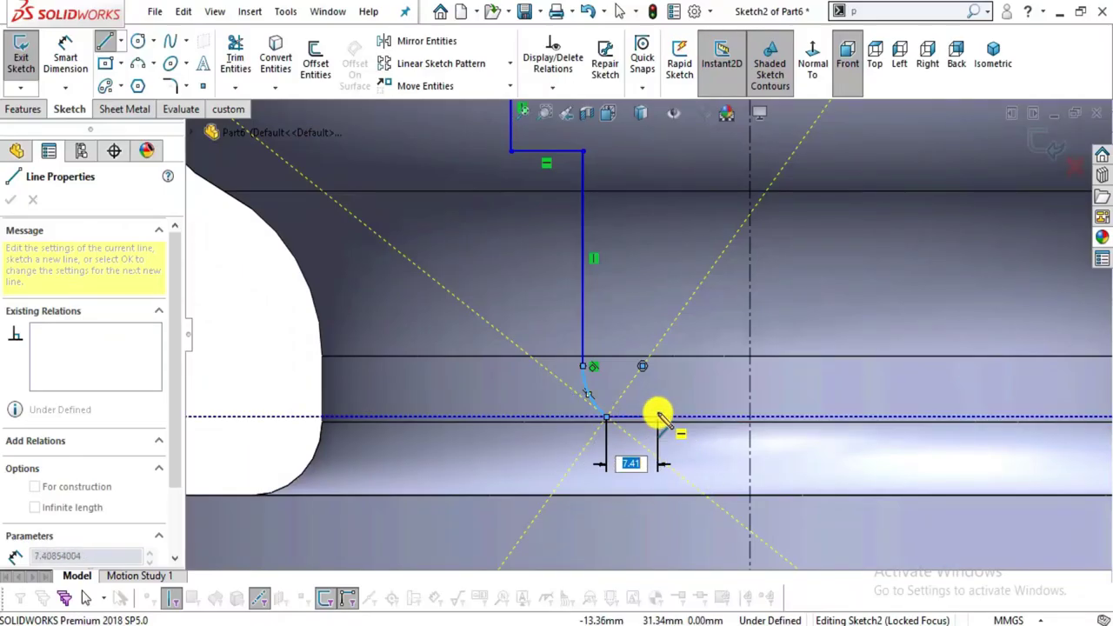
left_click(657, 414)
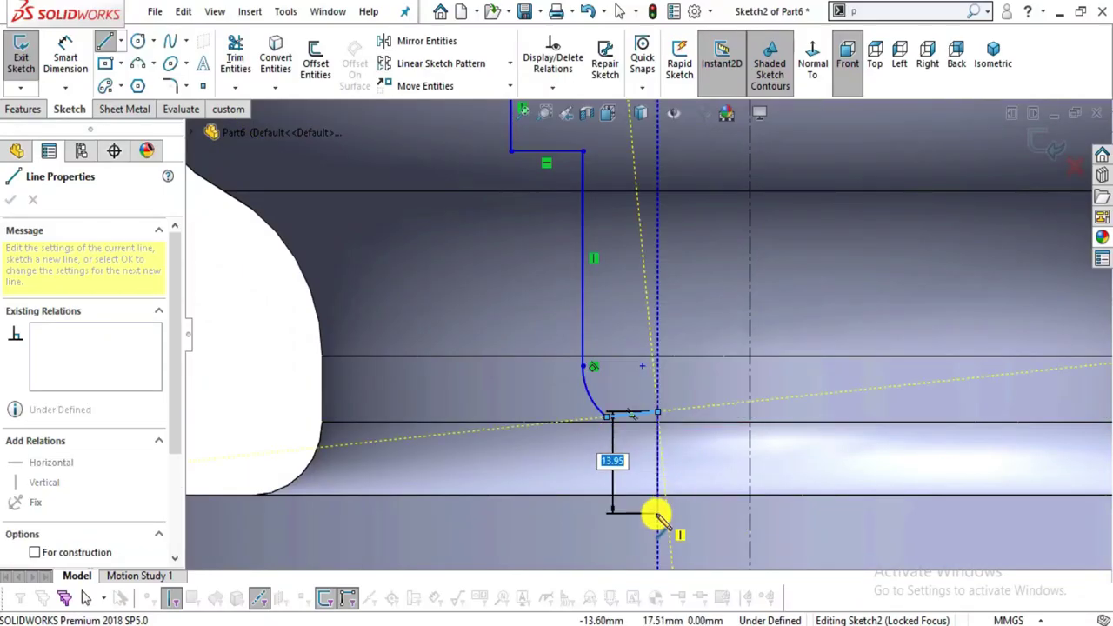
- Draw a vertical line about 31 mm down to the base flange's bottom edge and end the line chain
key("alt+Tab")
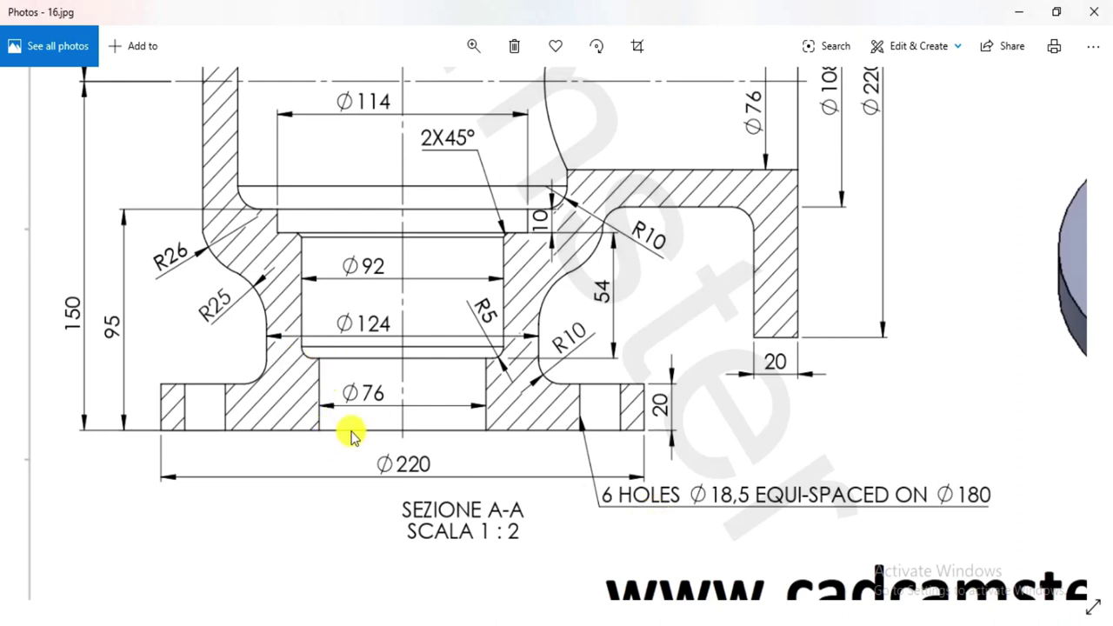
key("alt+Tab")
scroll(670, 442, "up", 2)
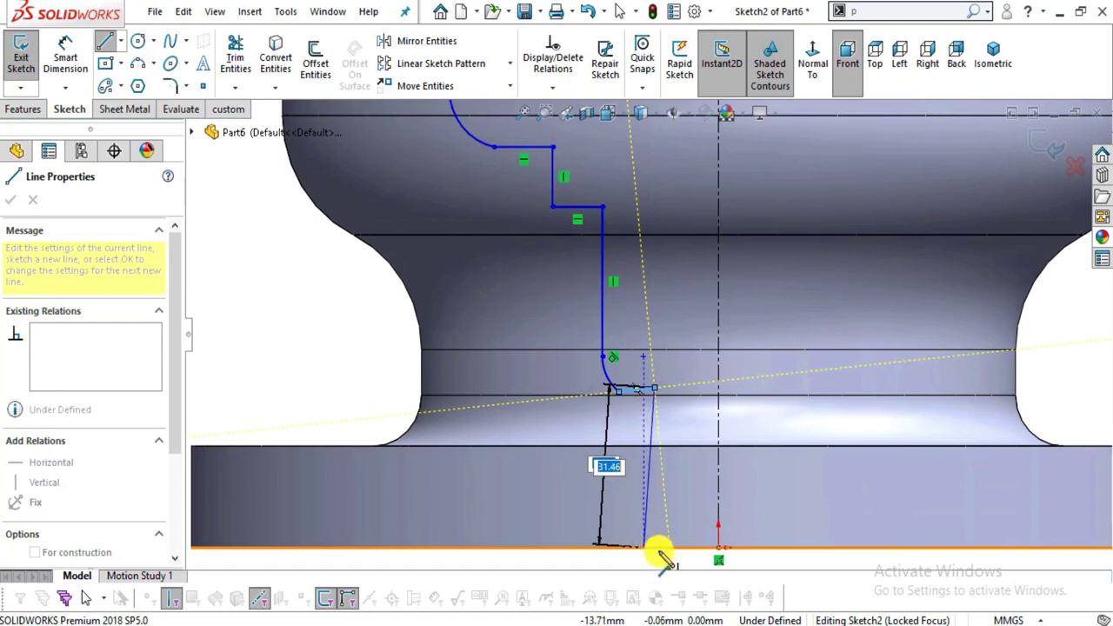
left_click(657, 550)
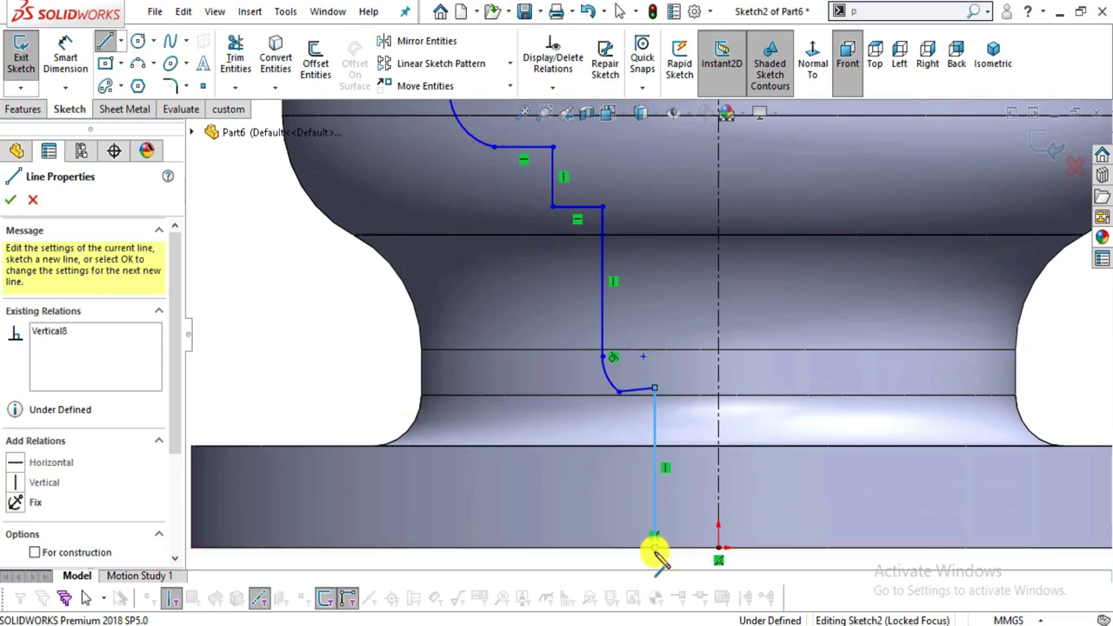
key("Escape")
- Make the short slanted line beside the lower arc horizontal and make the arc tangent to it
left_click(667, 390)
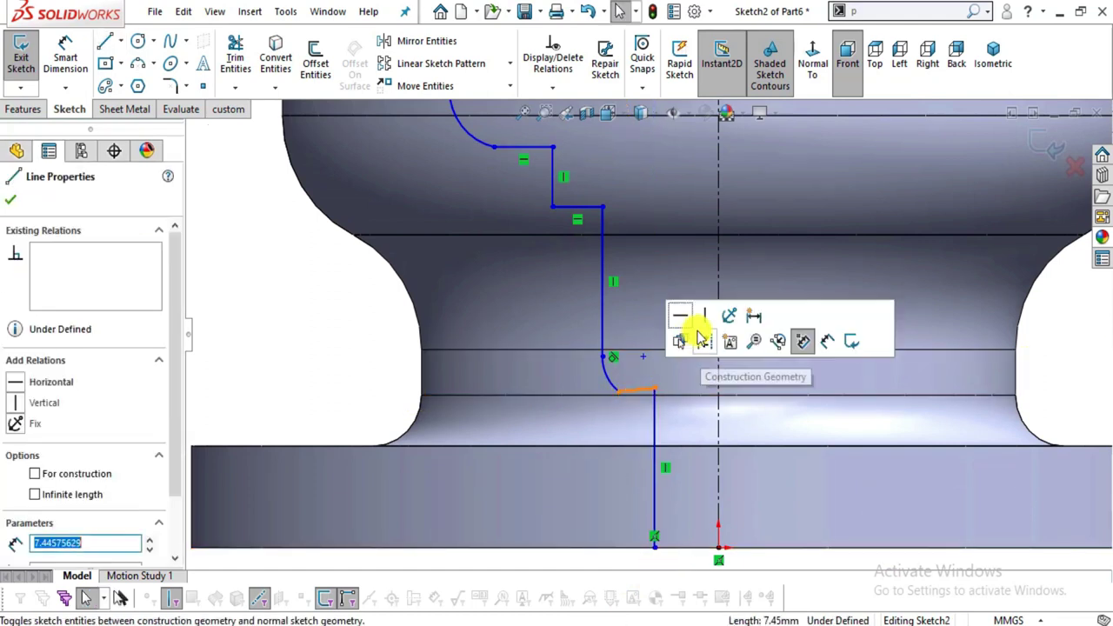
left_click(681, 316)
key("Escape")
scroll(671, 391, "down", 2)
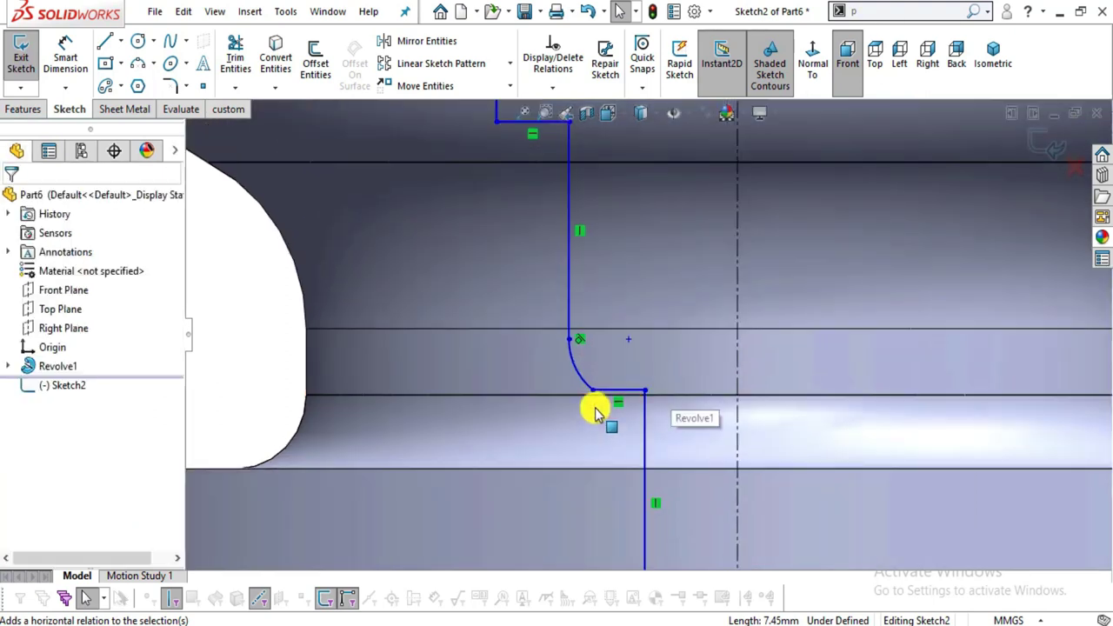
left_click(602, 391)
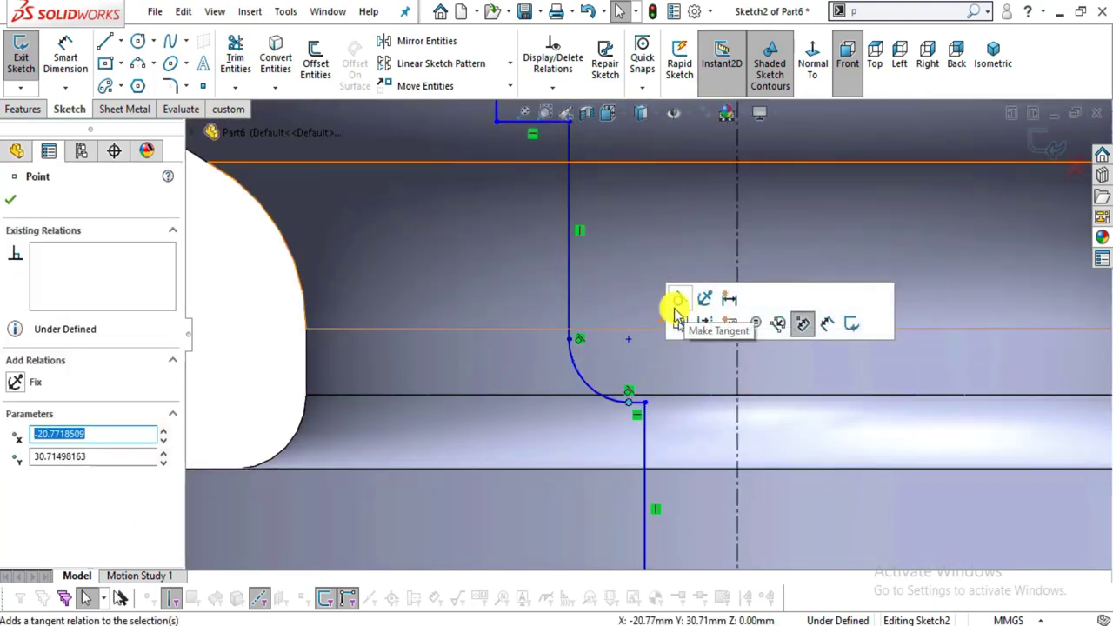
- Close the bottom of the profile with a horizontal line from the bore wall's lower end to the origin
scroll(630, 354, "up", 3)
scroll(651, 423, "down", 2)
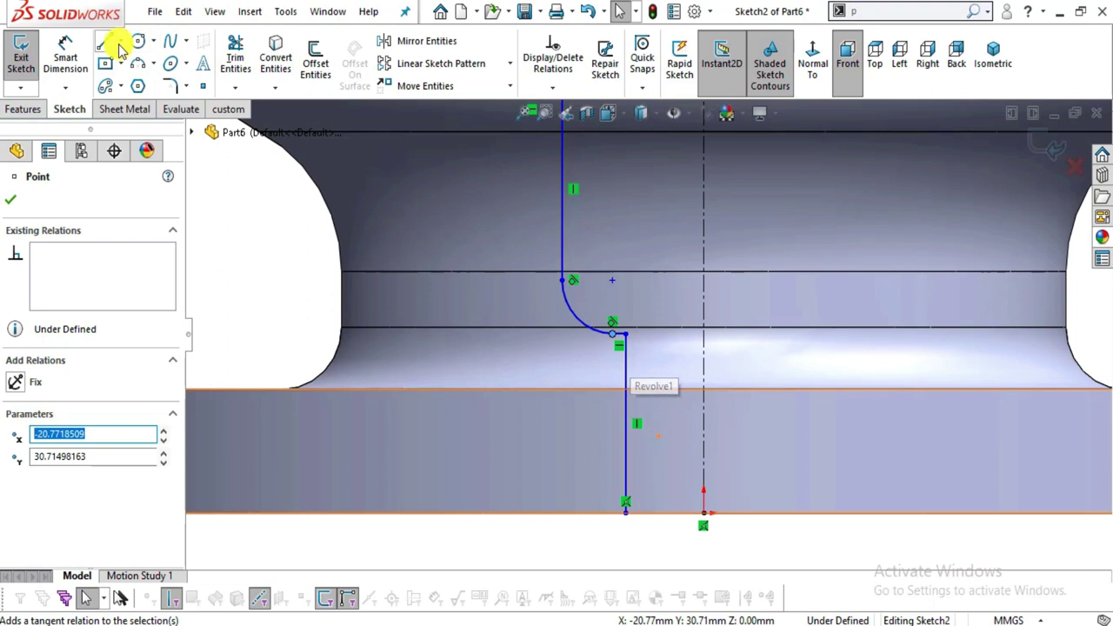
left_click(108, 43)
left_click(625, 513)
left_click(704, 513)
key("Escape")
- Make the upper arc tangent to the adjoining short horizontal line
scroll(613, 261, "up", 2)
scroll(609, 252, "down", 2)
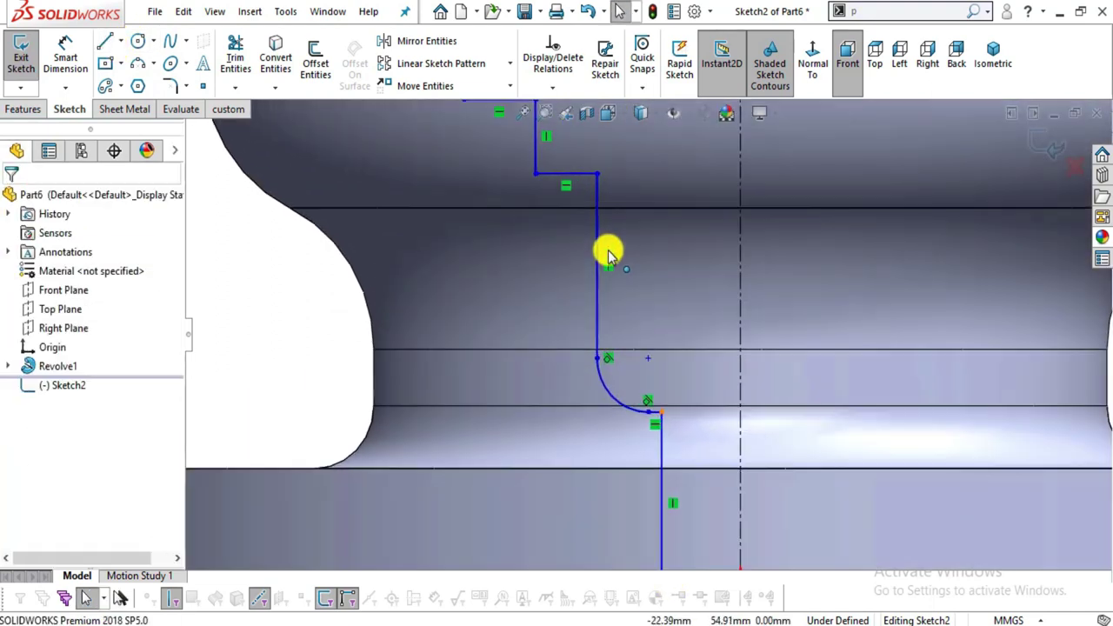
scroll(584, 248, "up", 2)
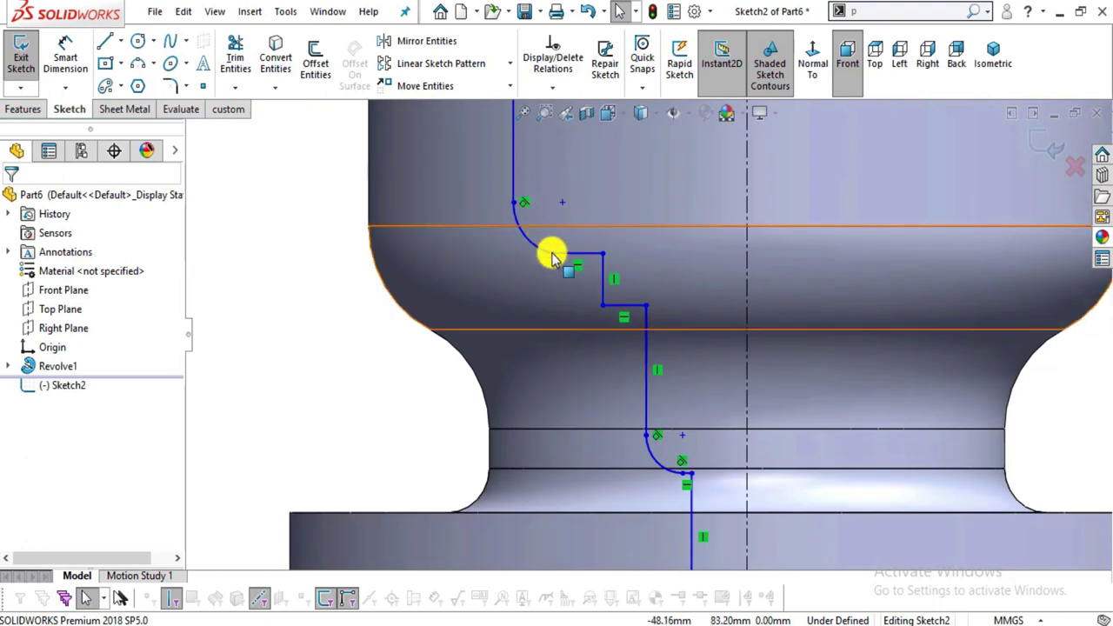
scroll(554, 252, "down", 2)
left_click(571, 277)
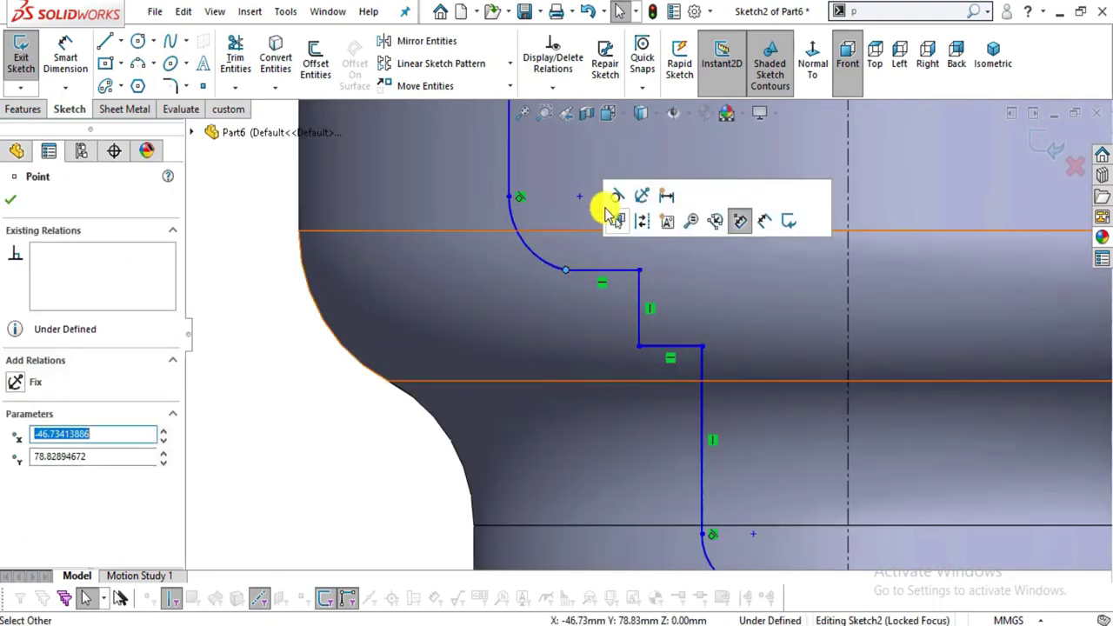
- Examine the whole bore profile from the top flange down to the base flange
scroll(605, 300, "up", 5)
scroll(608, 302, "up", 3)
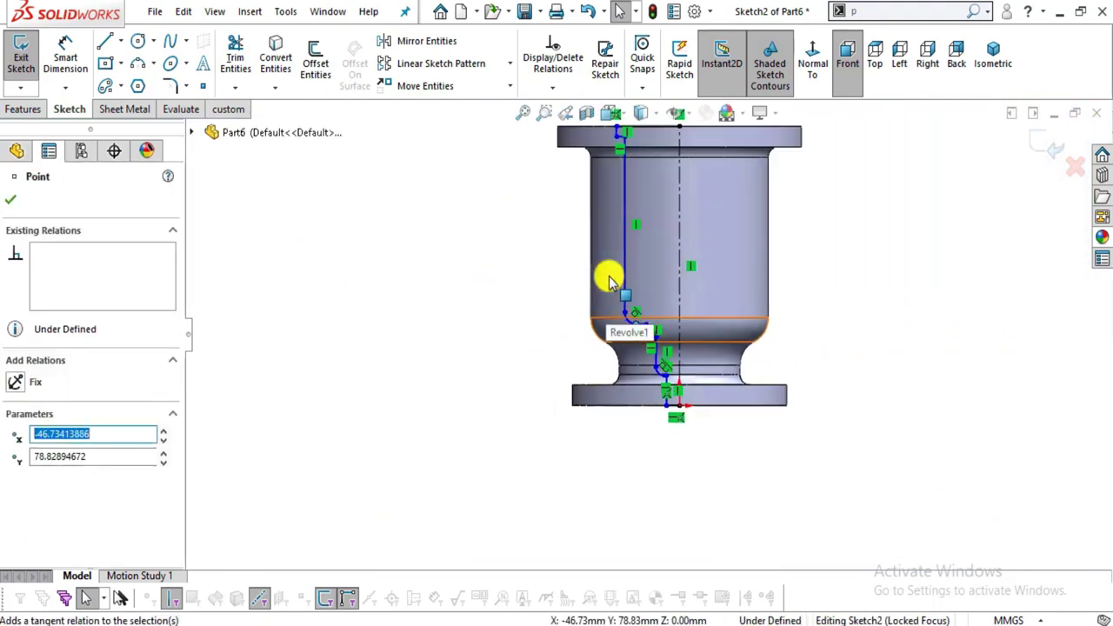
scroll(641, 136, "down", 3)
middle_click_drag(641, 137, 643, 266, "ctrl")
scroll(671, 529, "down", 6)
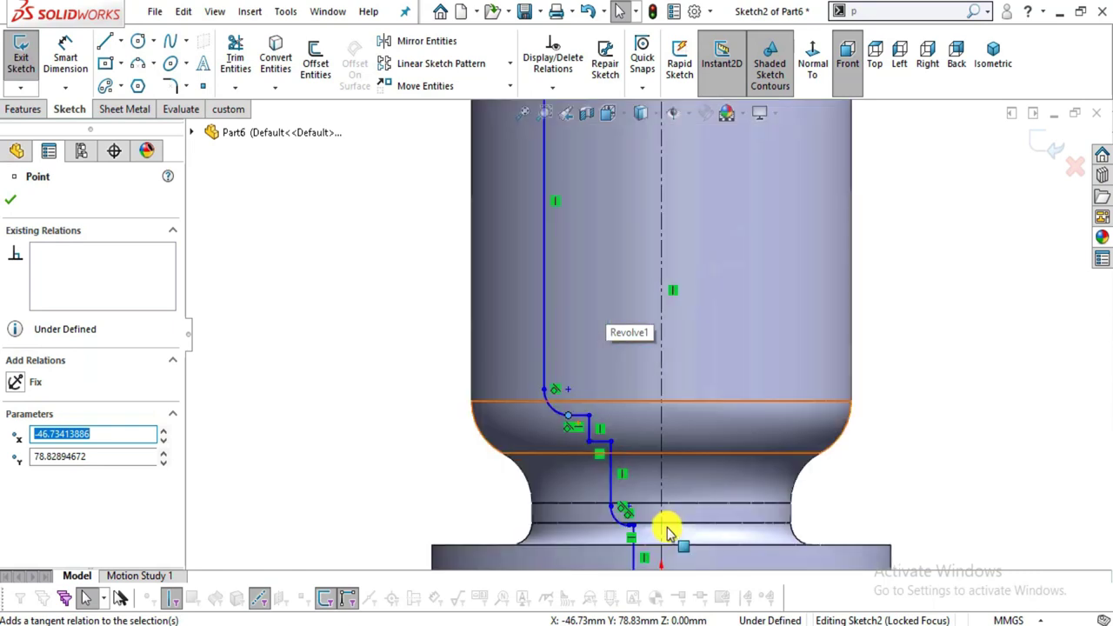
scroll(622, 431, "up", 5)
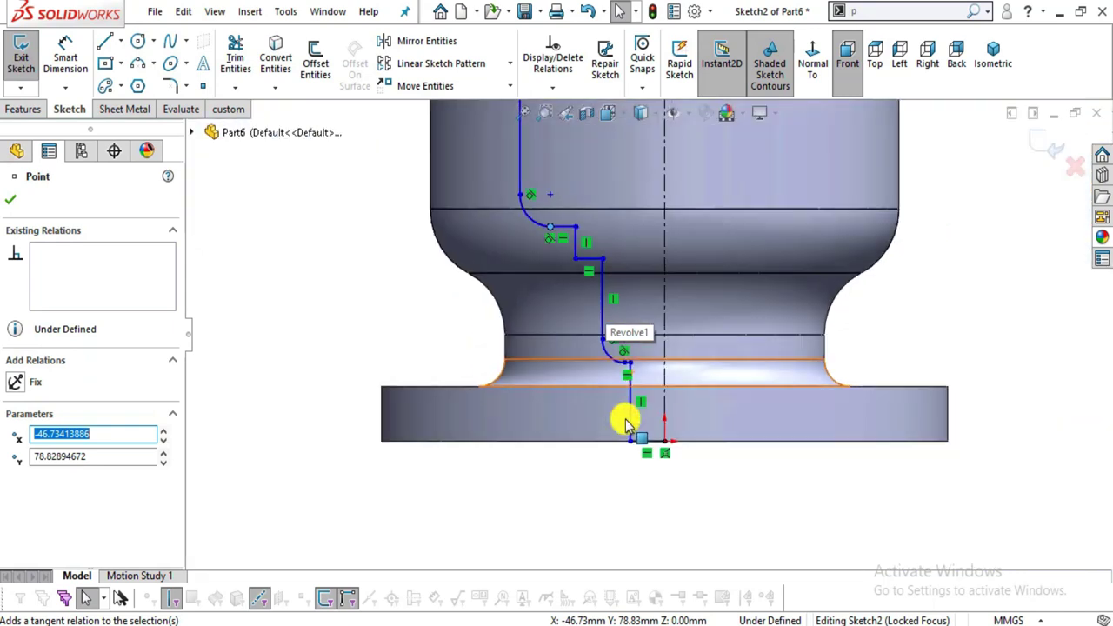
scroll(651, 223, "up", 1)
scroll(585, 224, "up", 1)
- Dimension the top recess wall's distance from the centerline as 158/2, using the recess diameter in drawing 16.jpg
left_click(75, 45)
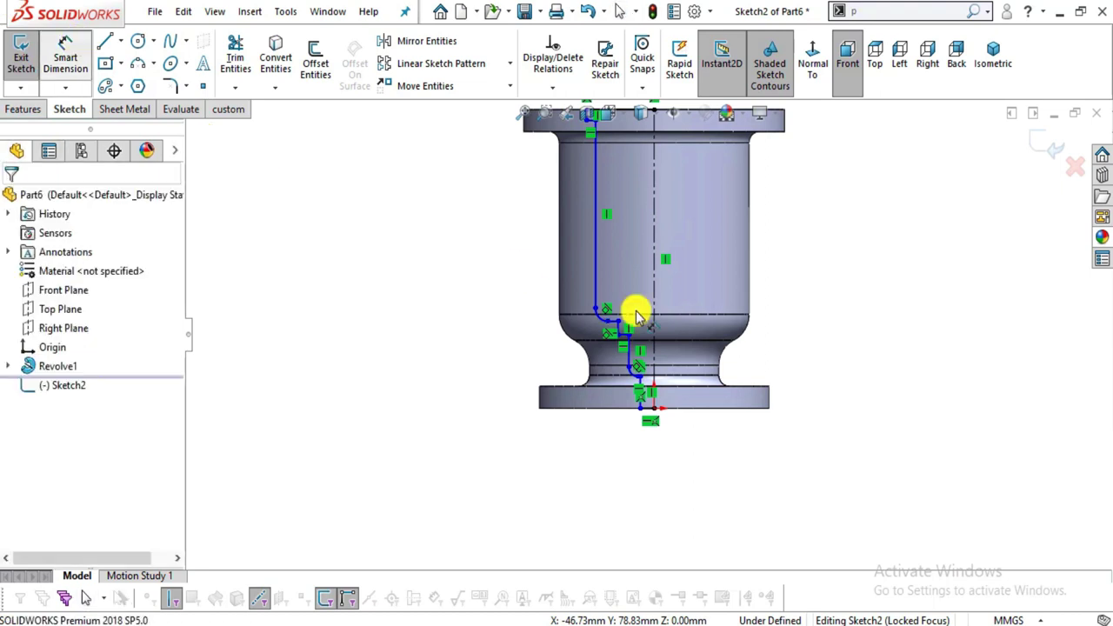
scroll(652, 249, "up", 3)
scroll(652, 246, "down", 2)
scroll(694, 333, "down", 2)
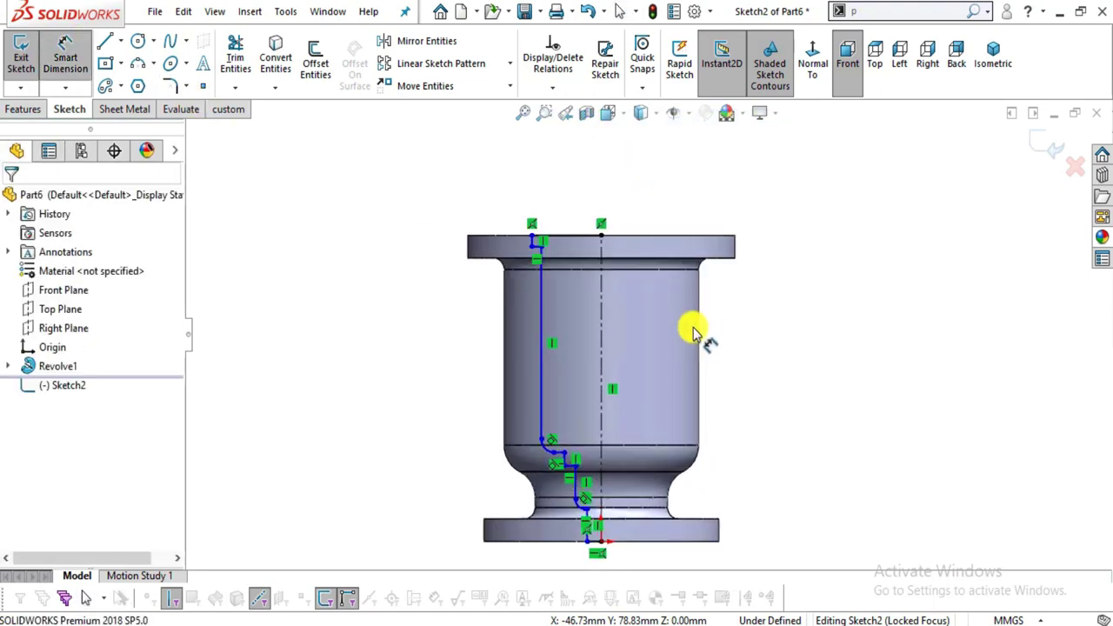
key("alt+Tab")
scroll(609, 310, "up", 5)
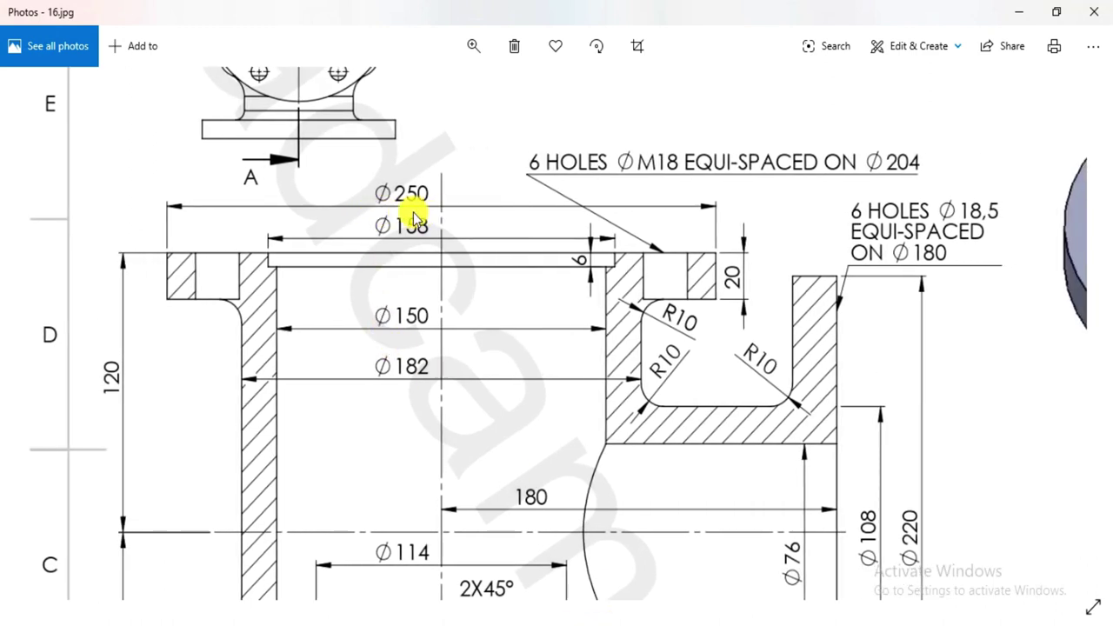
key("alt+Tab")
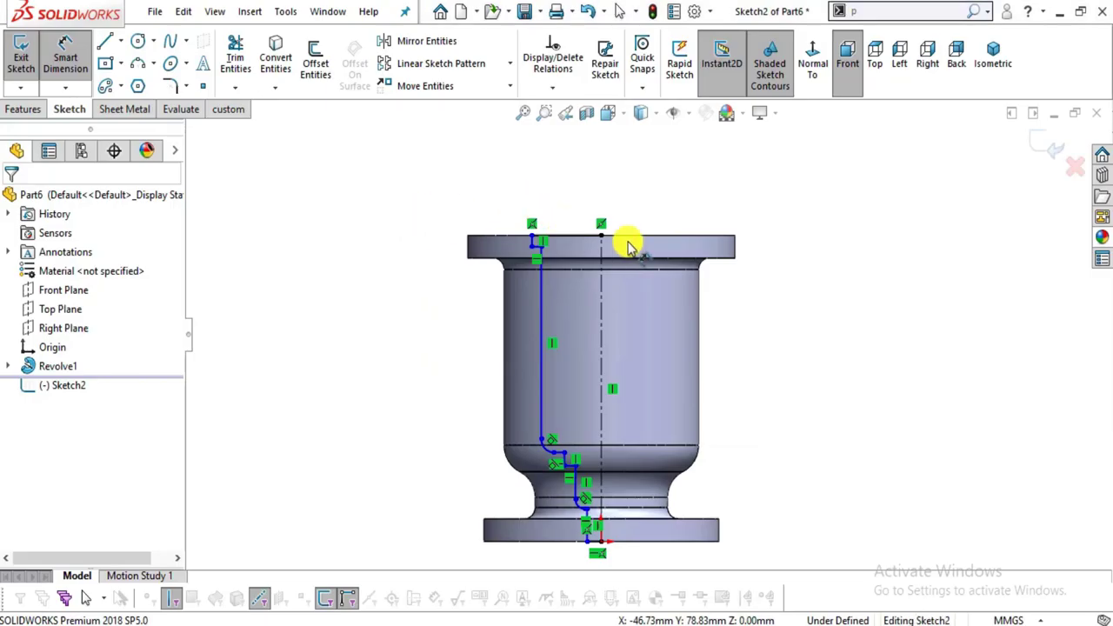
scroll(608, 239, "down", 2)
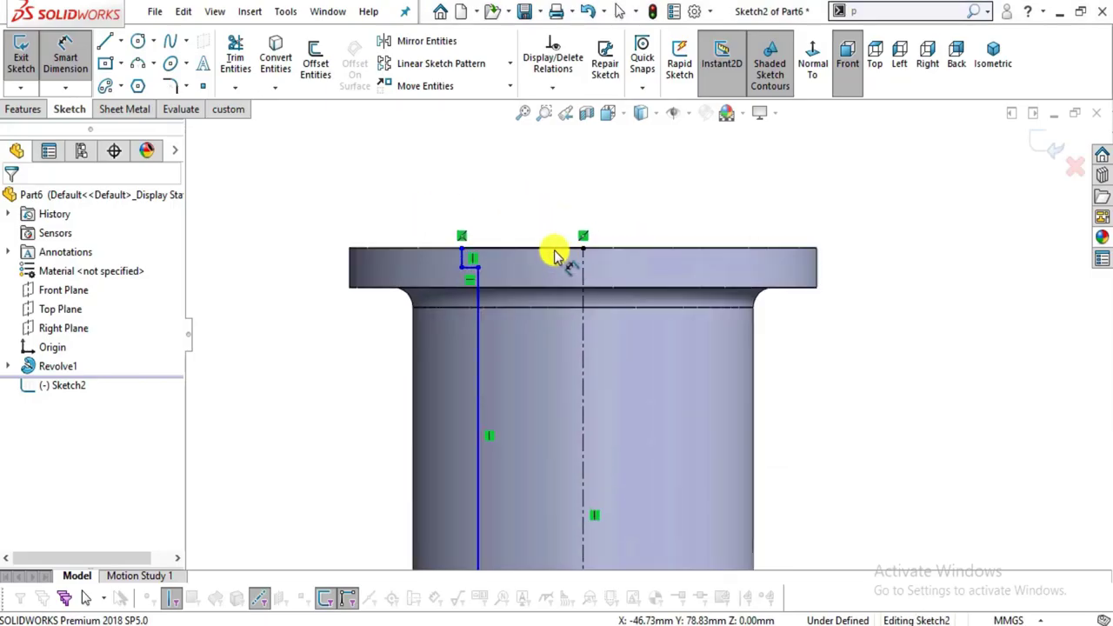
left_click(509, 215)
left_click(506, 205)
type("1")
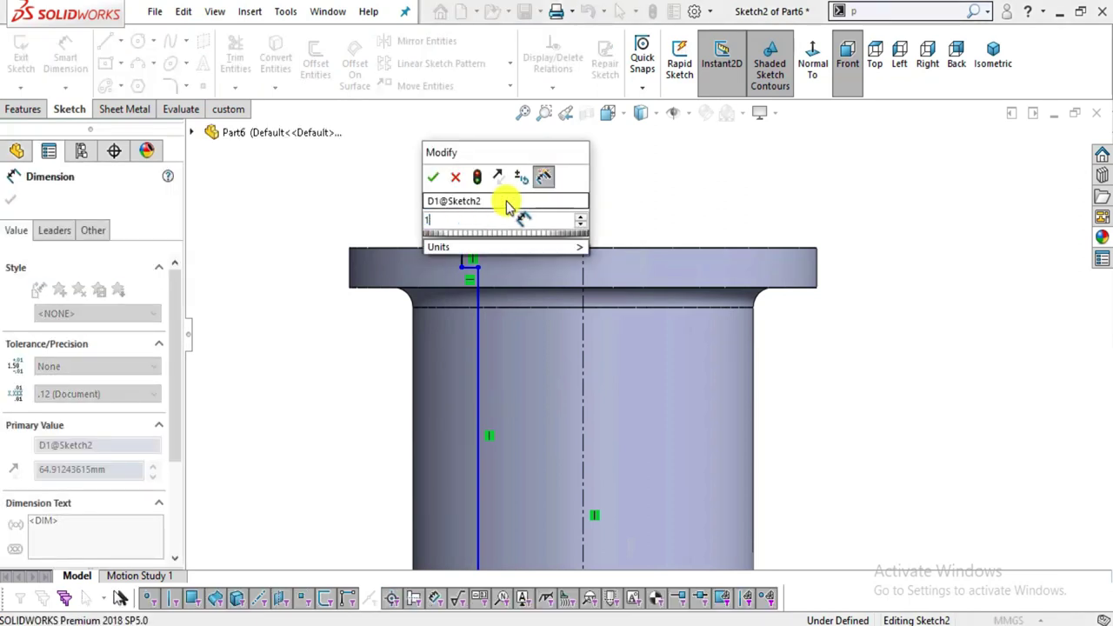
type("58/")
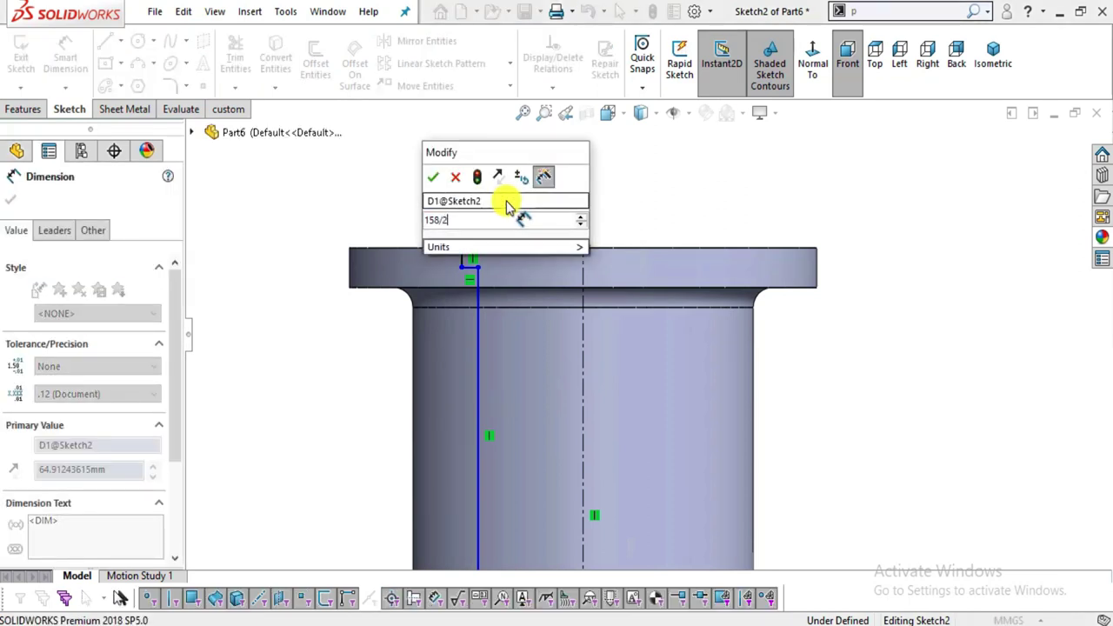
type("2")
key("Return")
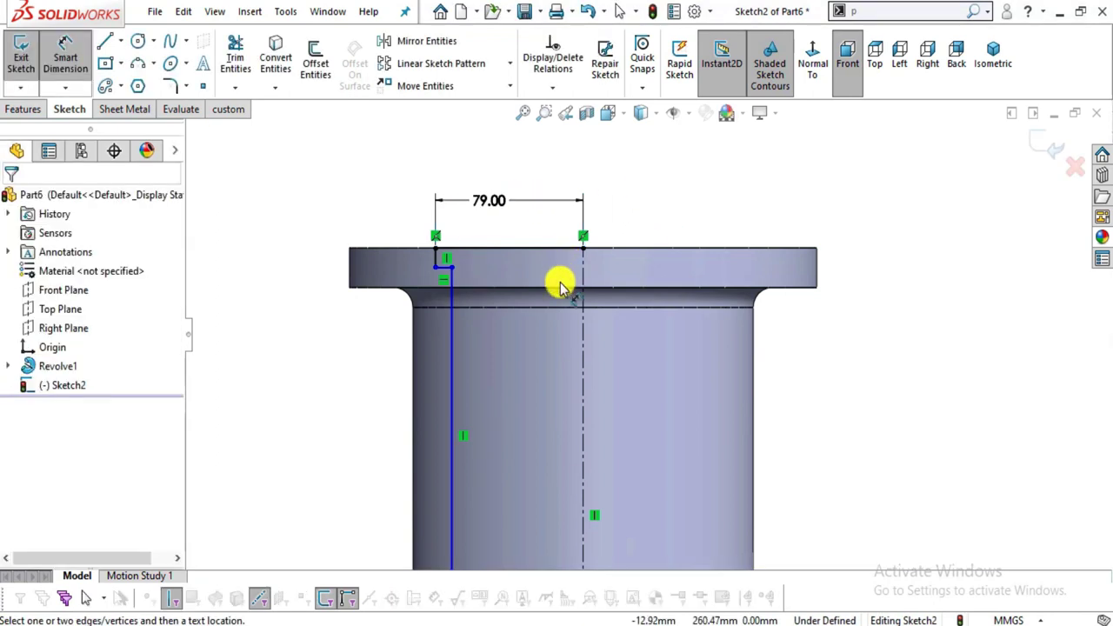
- Dimension the depth of the top recess as 6 mm, following drawing 16.jpg
scroll(561, 296, "down", 1)
key("alt+Tab")
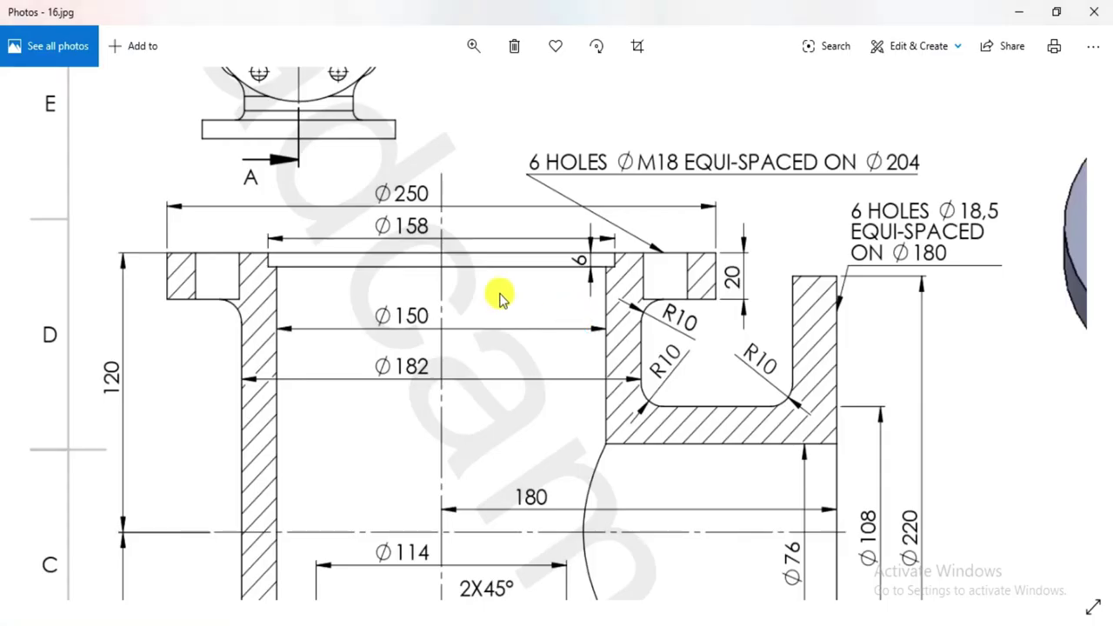
key("alt+Tab")
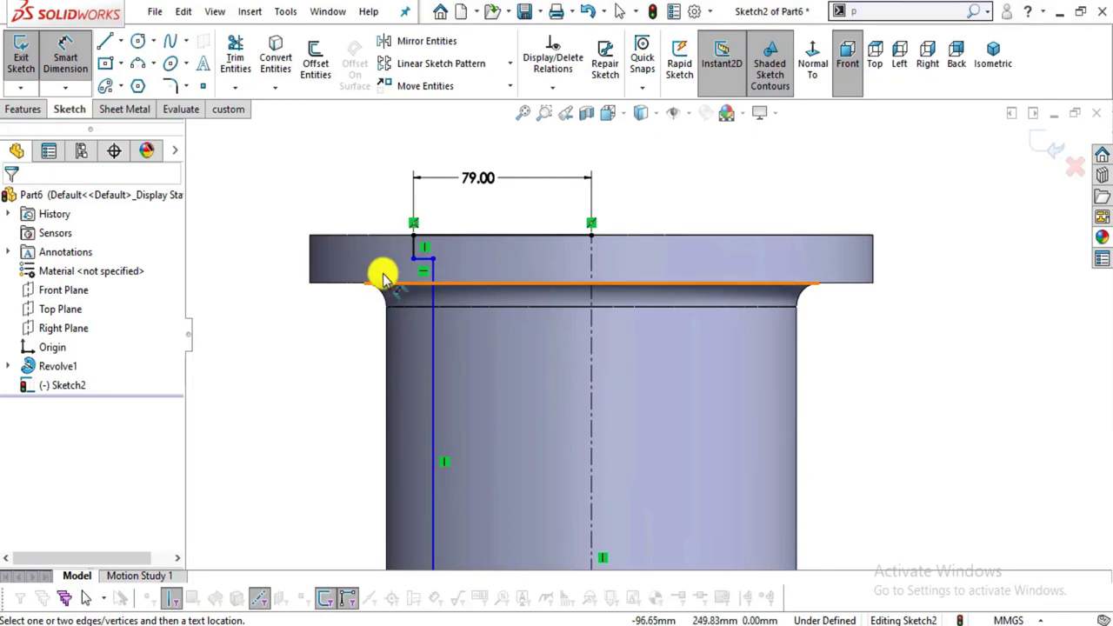
left_click(412, 247)
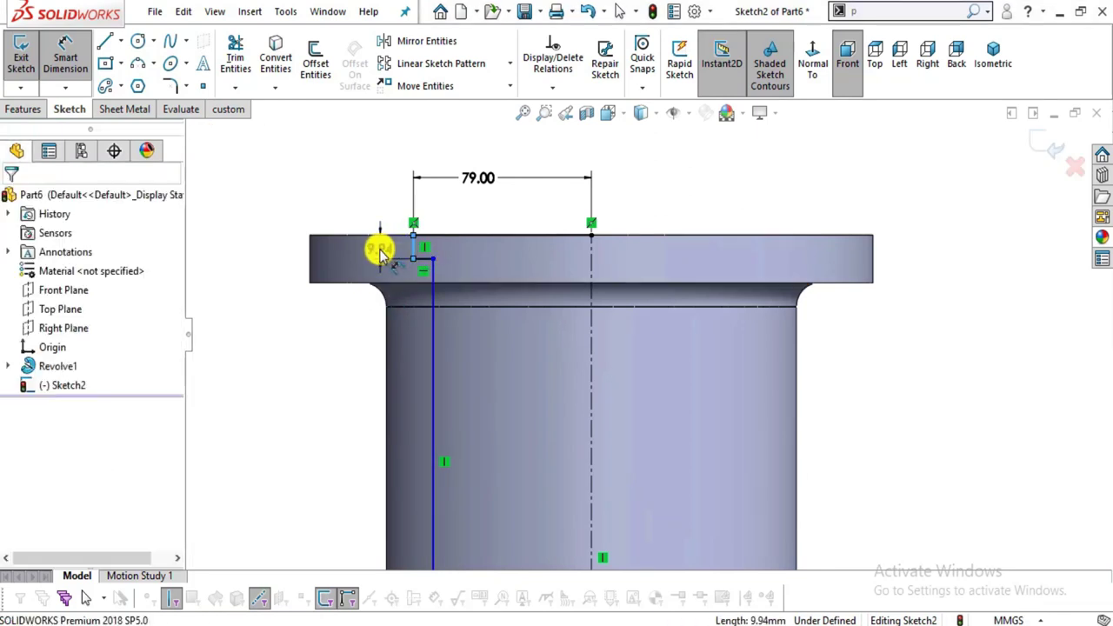
left_click(380, 250)
type("6")
key("Return")
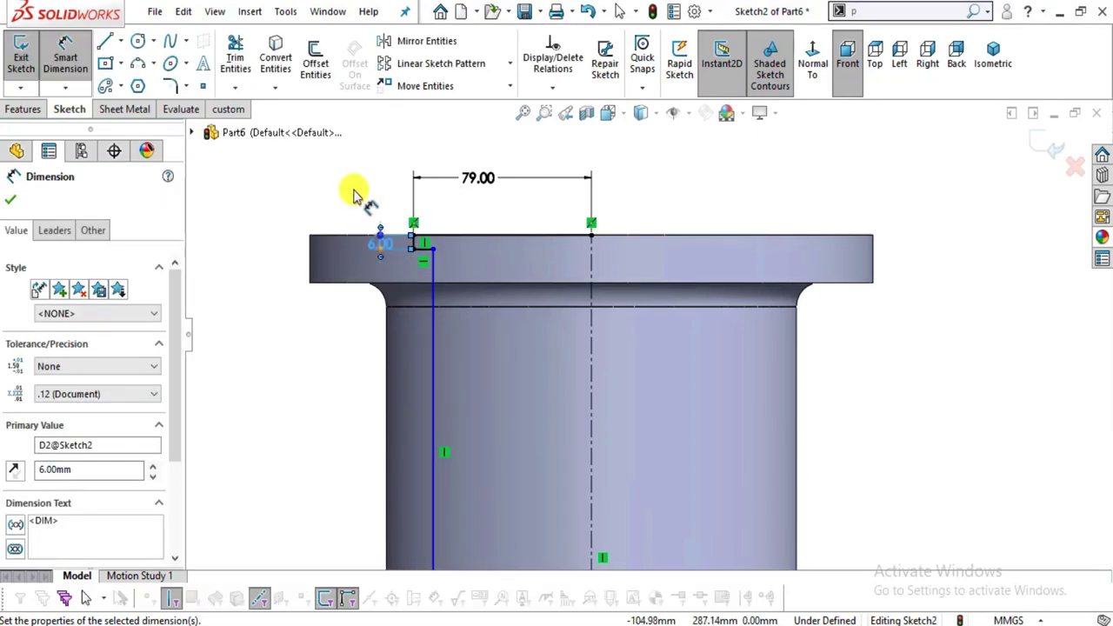
left_click(360, 195)
- Dimension the long main bore wall's distance from the centerline as 75 mm, half the 150 mm bore diameter in drawing 16.jpg
key("alt+Tab")
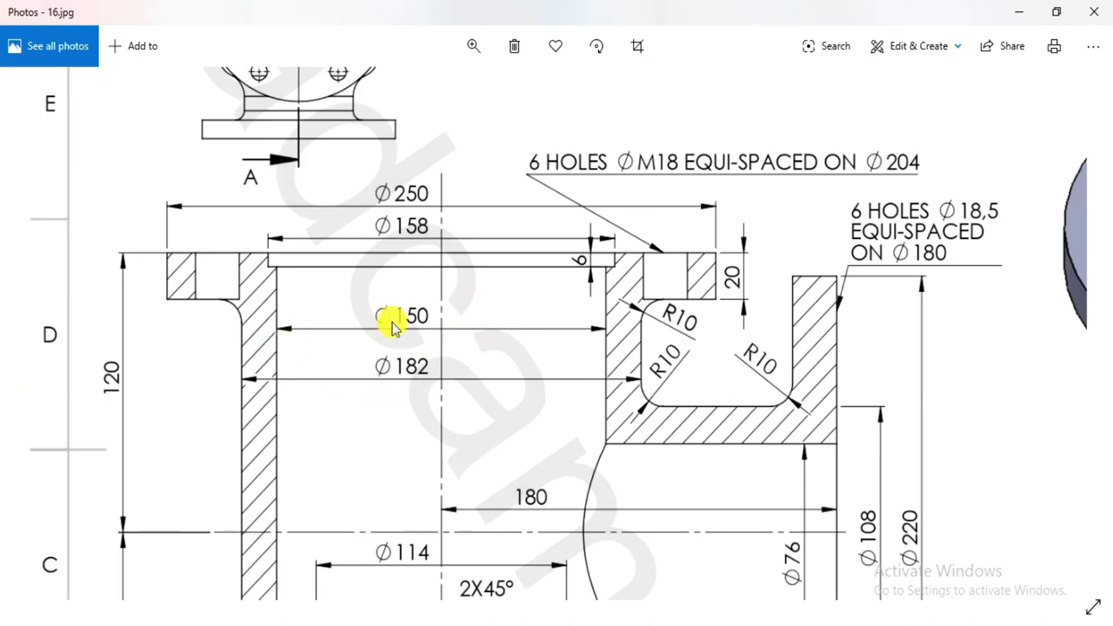
key("alt+Tab")
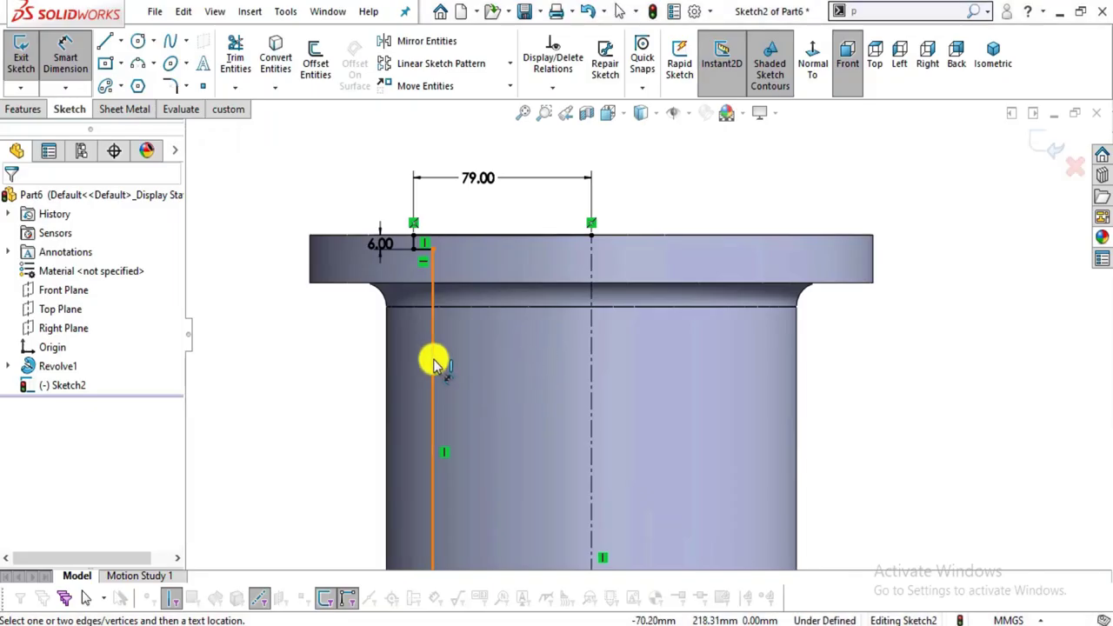
left_click(435, 366)
left_click(589, 355)
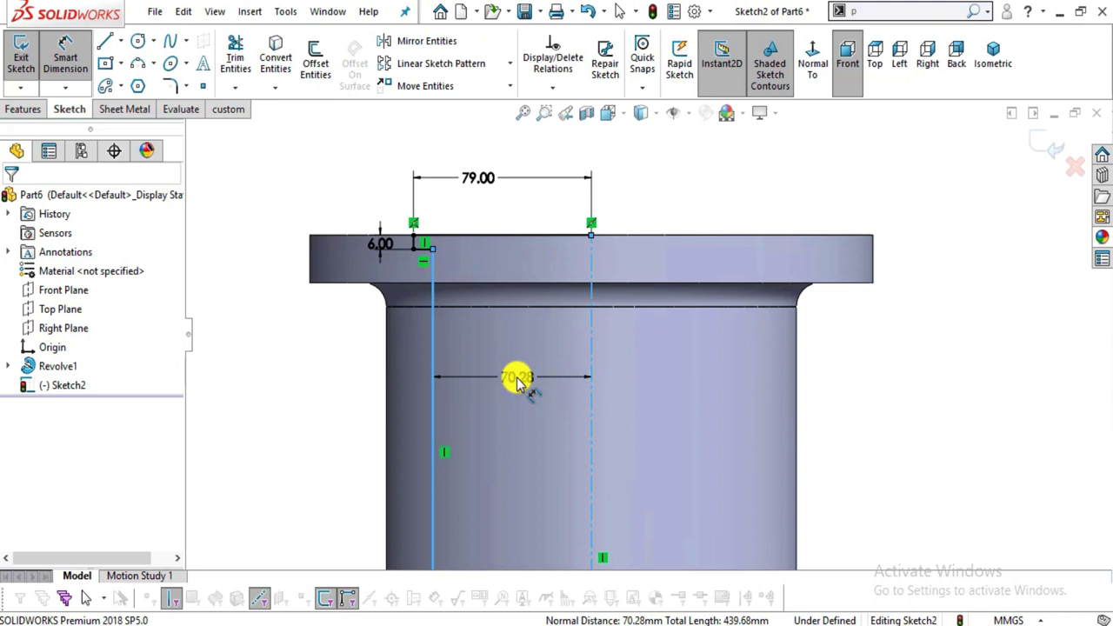
left_click(517, 377)
type("75")
key("Return")
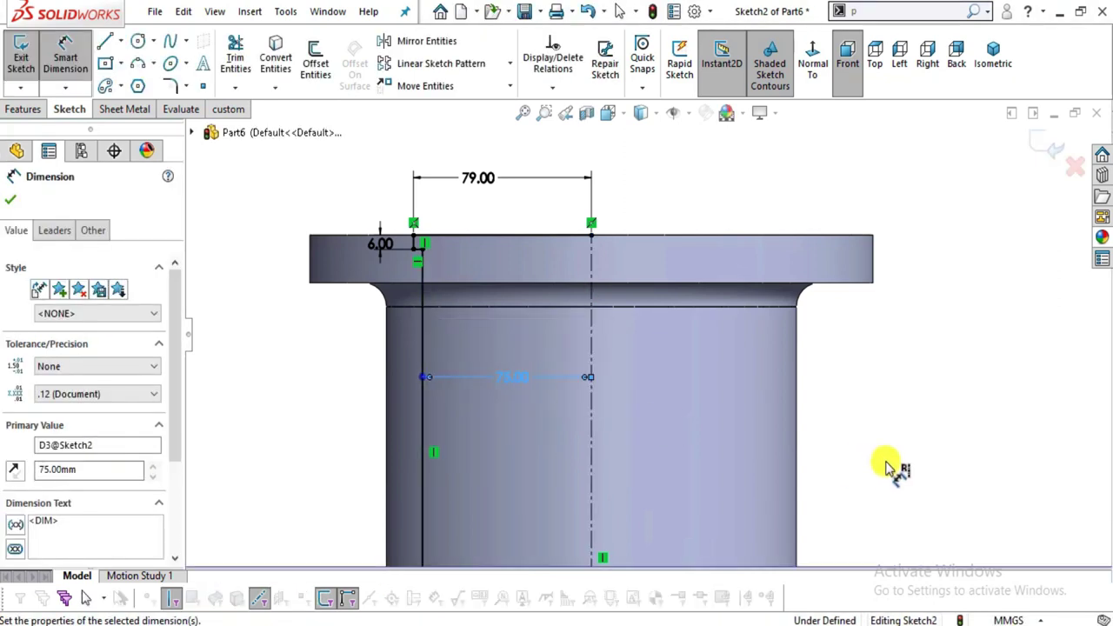
key("Escape")
- Dimension the upper arc at the lower end of the main bore wall as a 10 mm radius, following drawing 16.jpg
scroll(627, 386, "up", 3)
scroll(574, 512, "down", 6)
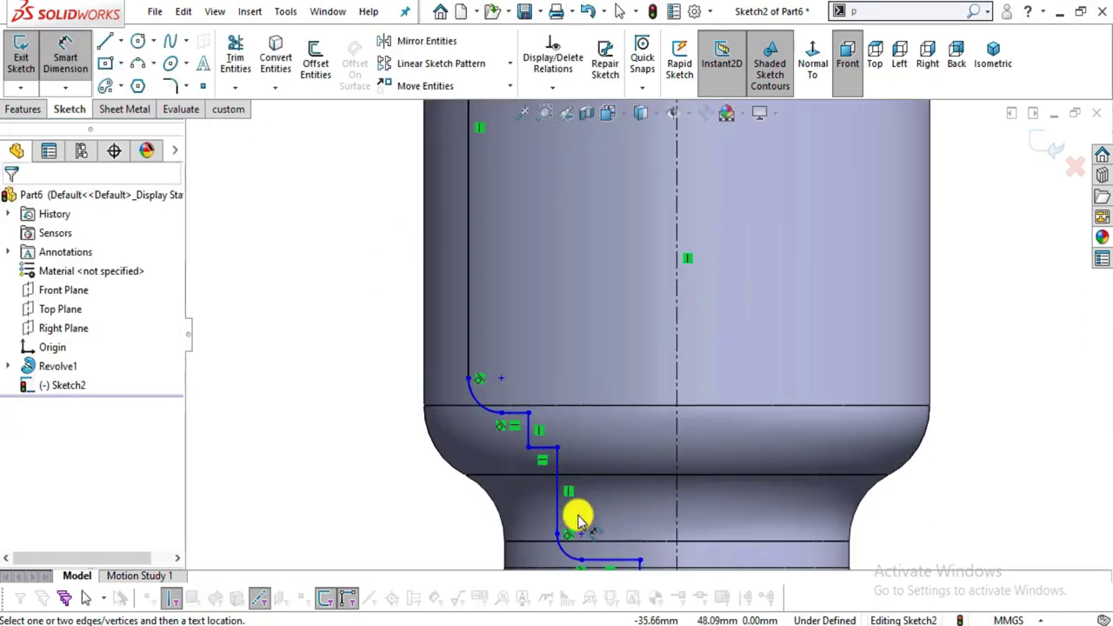
key("alt+Tab")
mouse_move(430, 488)
left_mouse_down()
mouse_move(469, 139)
mouse_move(429, 141)
left_mouse_up()
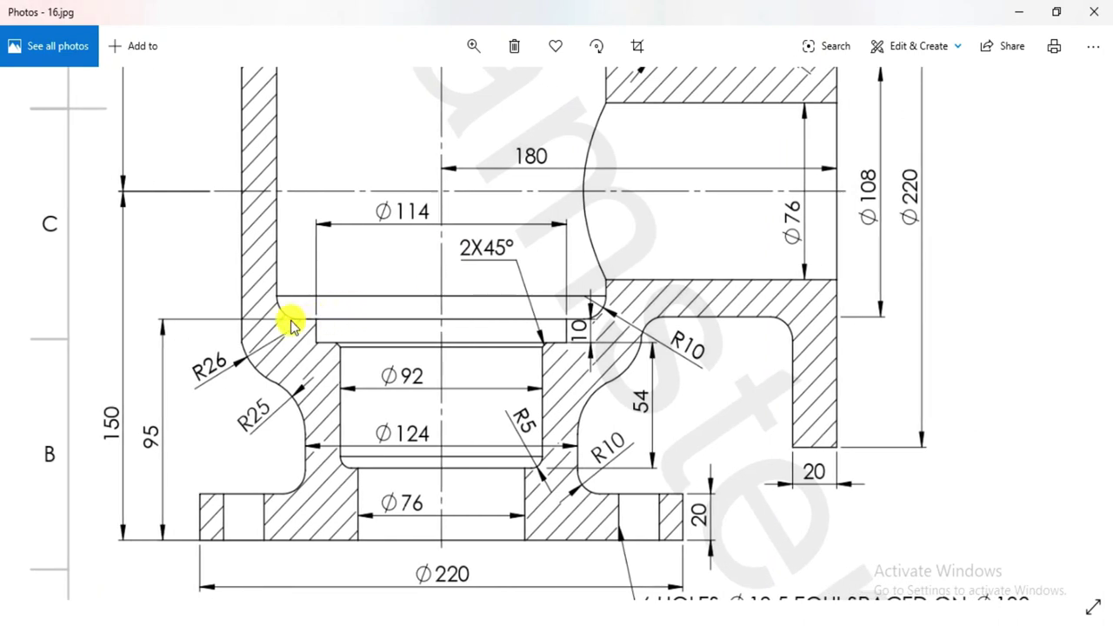
key("alt+Tab")
key("alt+Tab")
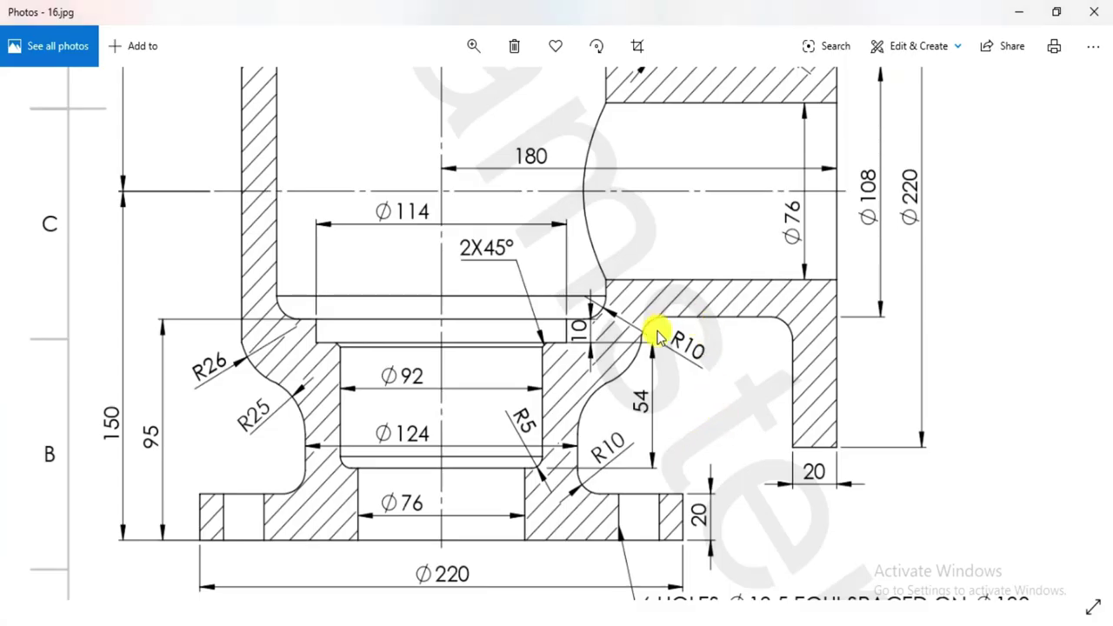
key("alt+Tab")
left_click(471, 393)
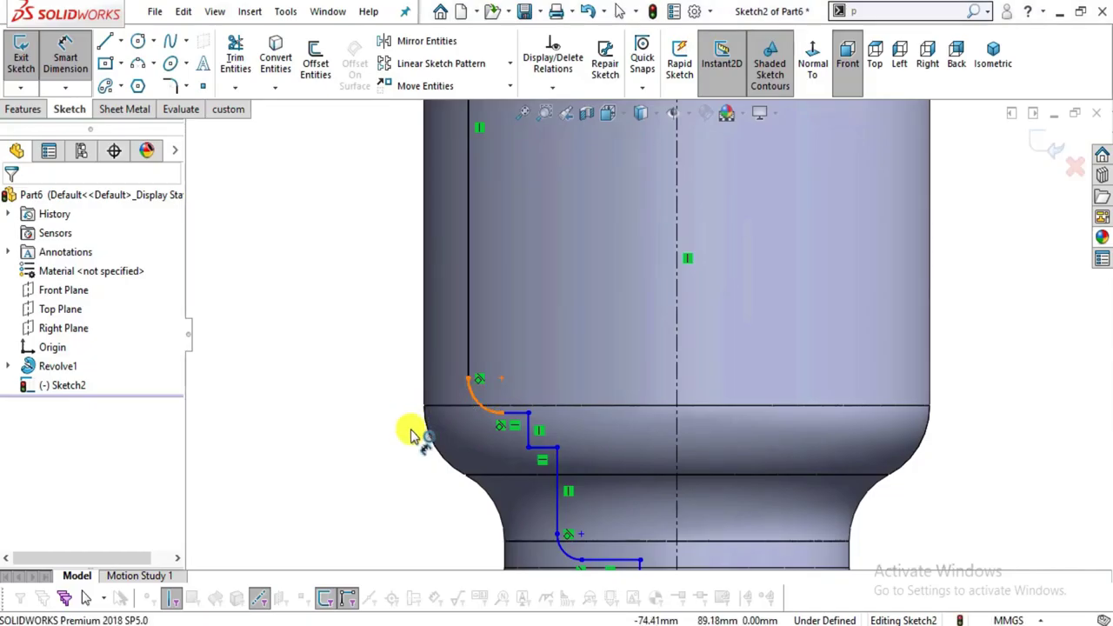
left_click(369, 451)
type("10")
key("Return")
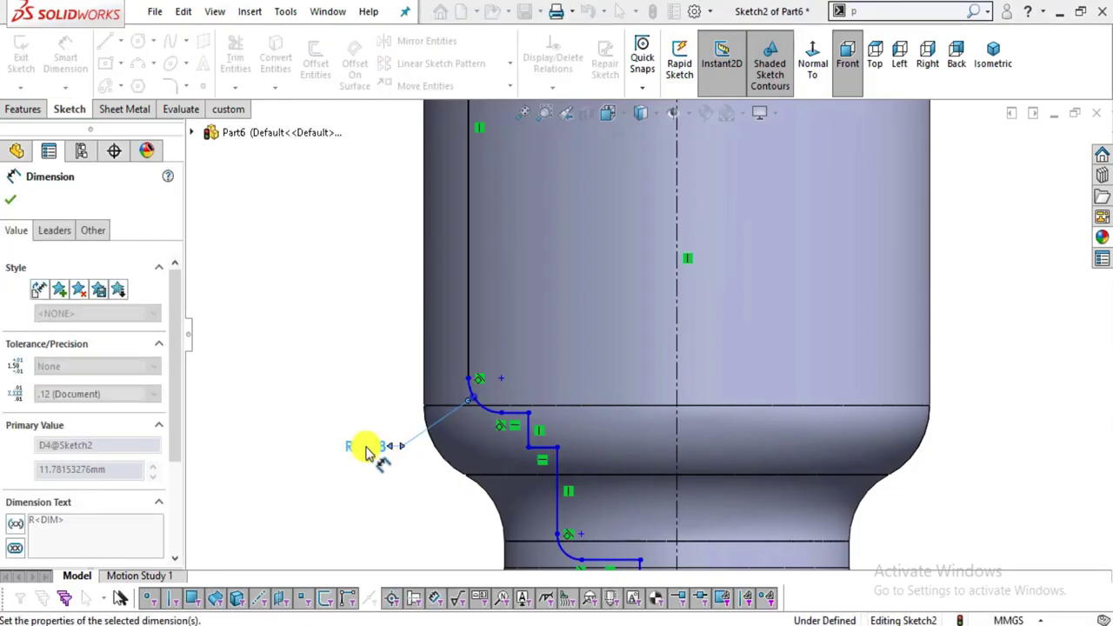
- Dimension the short vertical step line below the upper arc as 10 mm, following drawing 16.jpg
key("alt+Tab")
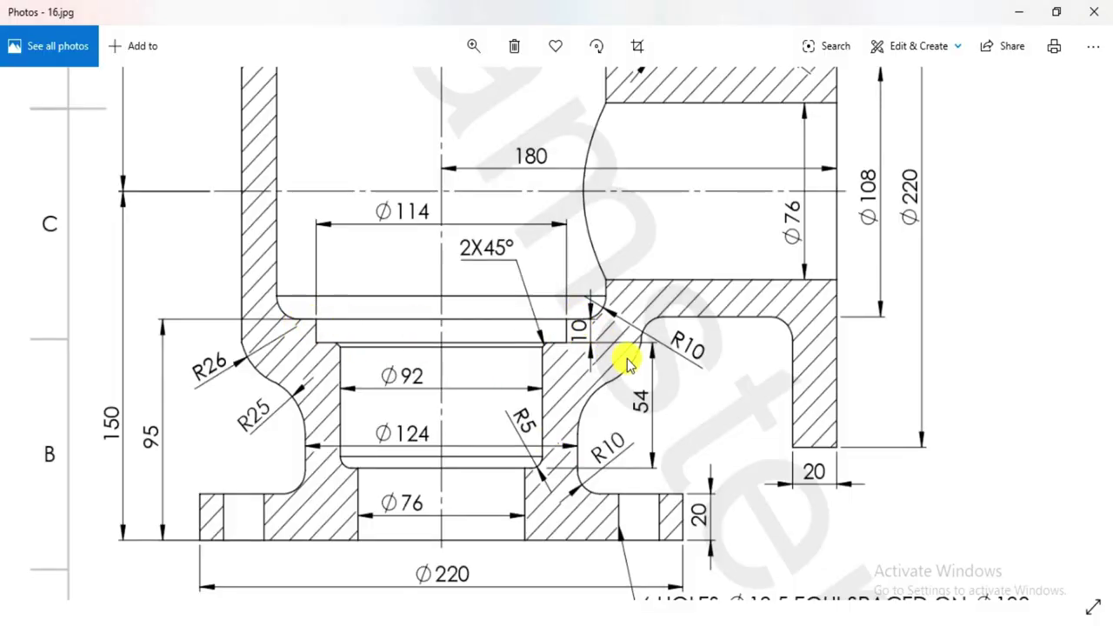
key("alt+Tab")
scroll(619, 480, "down", 3)
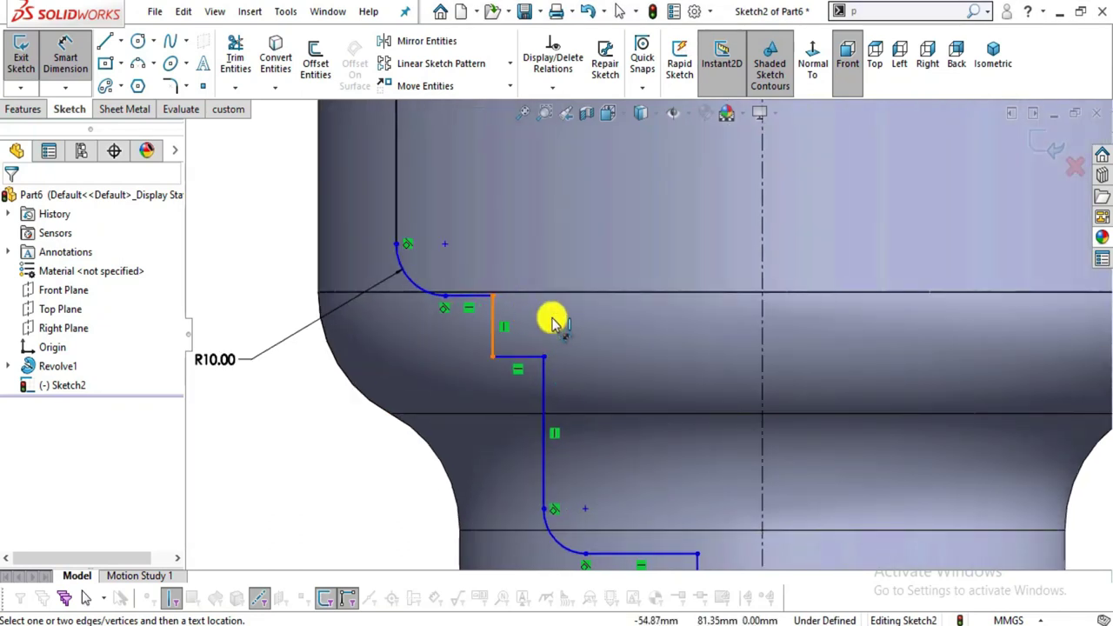
left_click(493, 329)
left_click(446, 348)
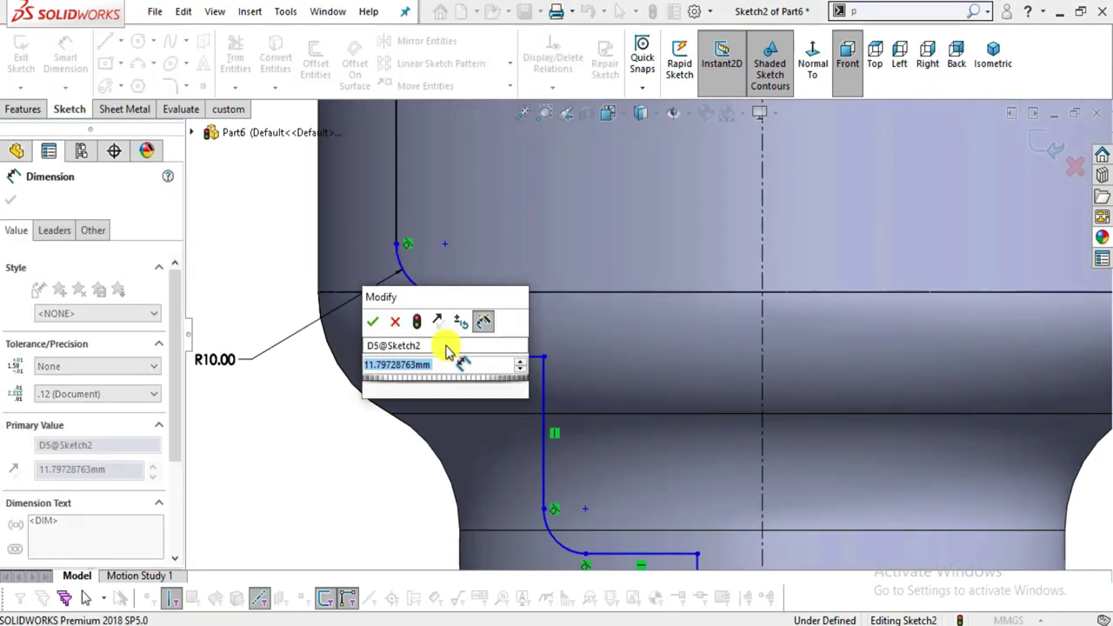
type("10")
key("Return")
- Dimension the distance from the centerline to the vertical wall below the 10 mm step as 92/2, using the diameter in drawing 16.jpg
key("alt+Tab")
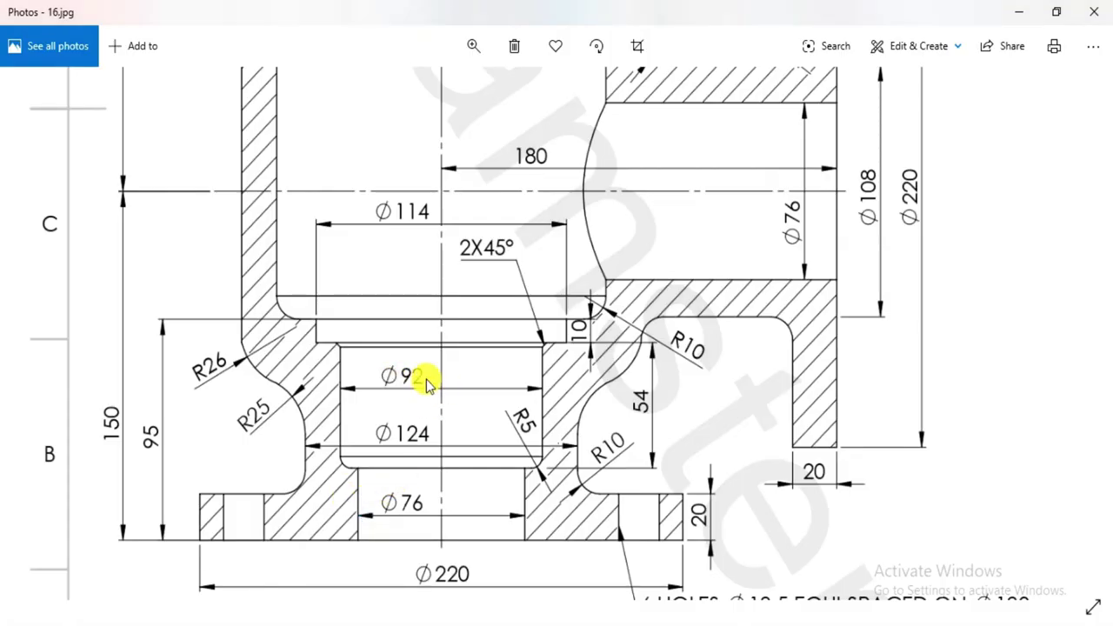
key("alt+Tab")
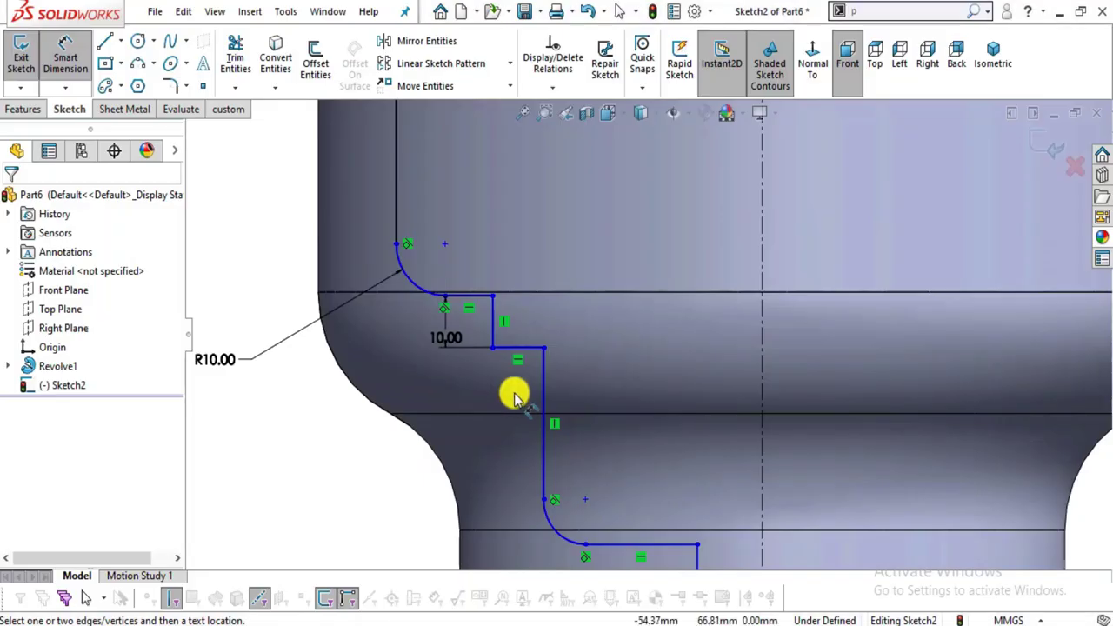
left_click(545, 397)
left_click(762, 389)
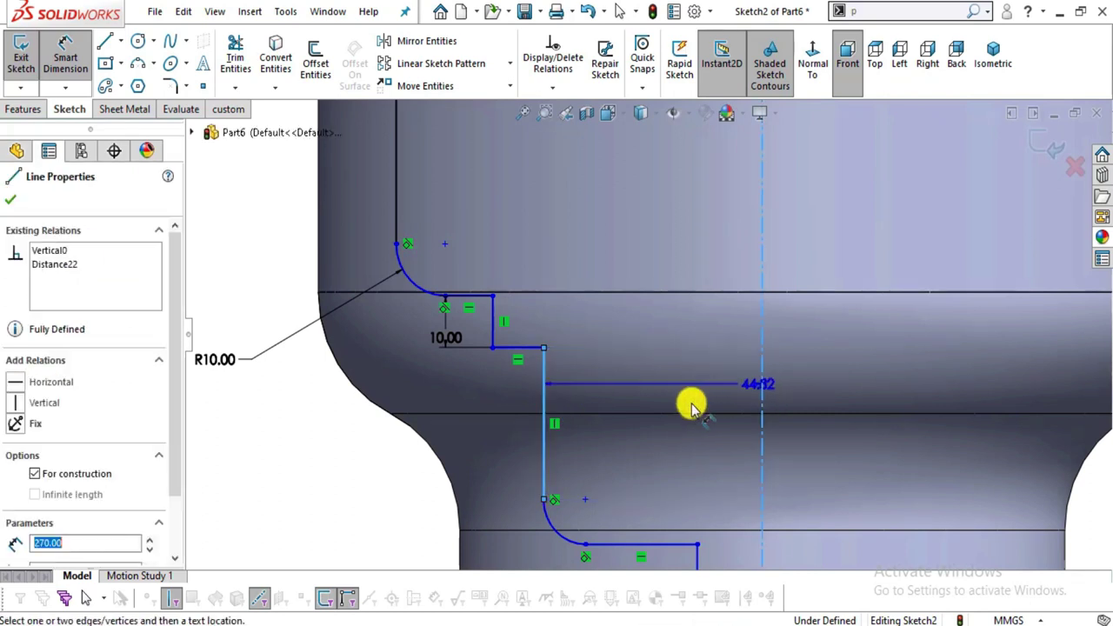
left_click(689, 393)
type("95")
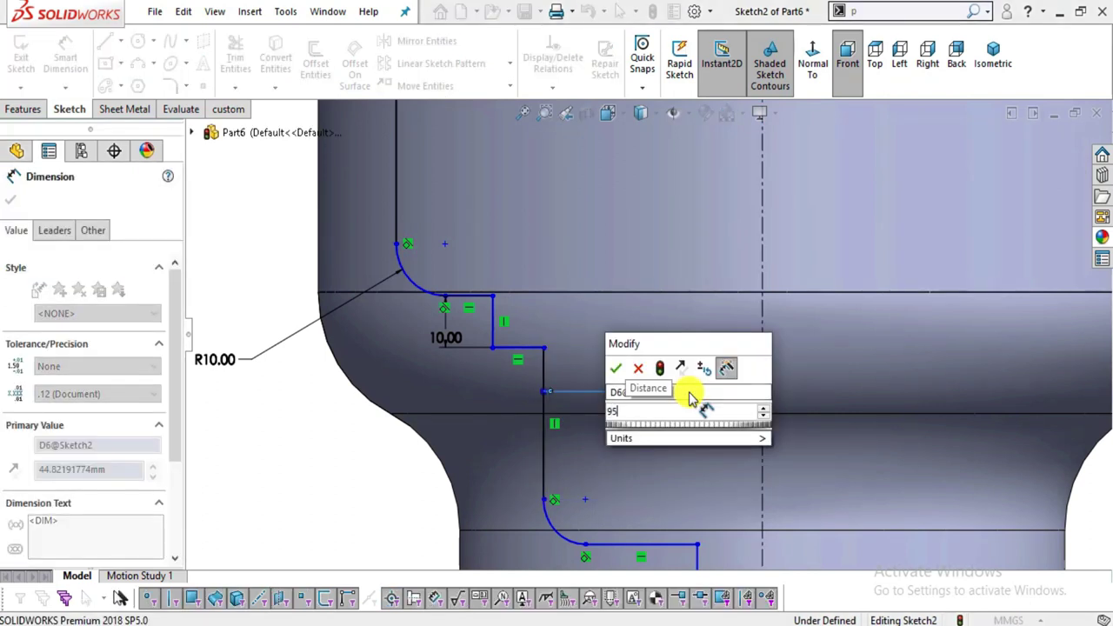
type("2/2")
key("Return")
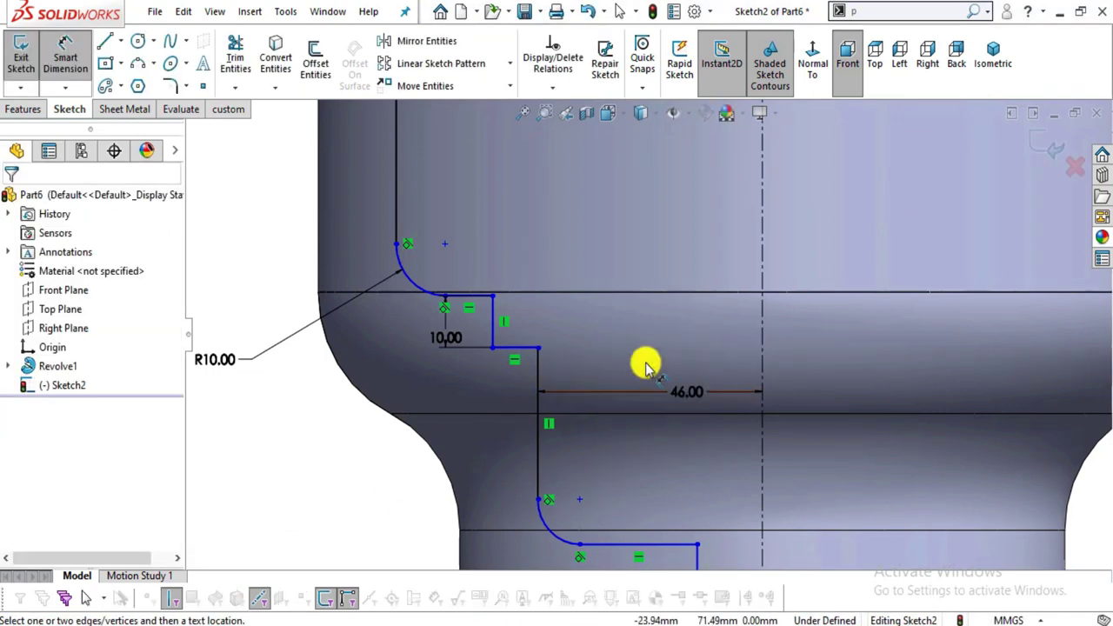
- Dimension the lower arc of the bore profile as a 5 mm radius, following drawing 16.jpg
scroll(646, 365, "up", 2)
key("alt+Tab")
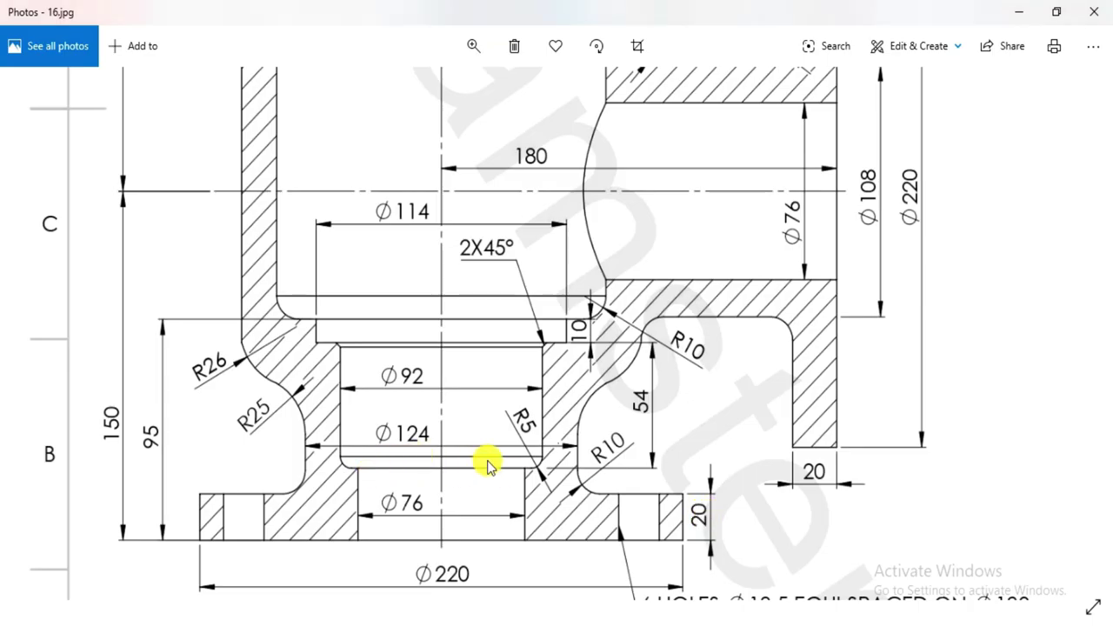
key("alt+Tab")
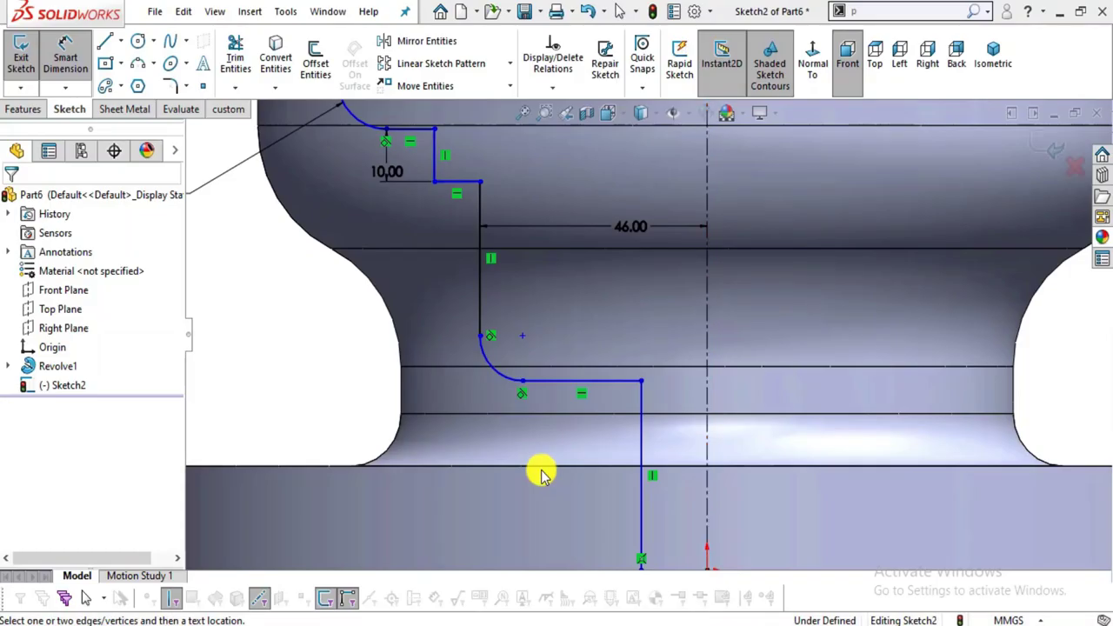
left_click(496, 368)
left_click(416, 424)
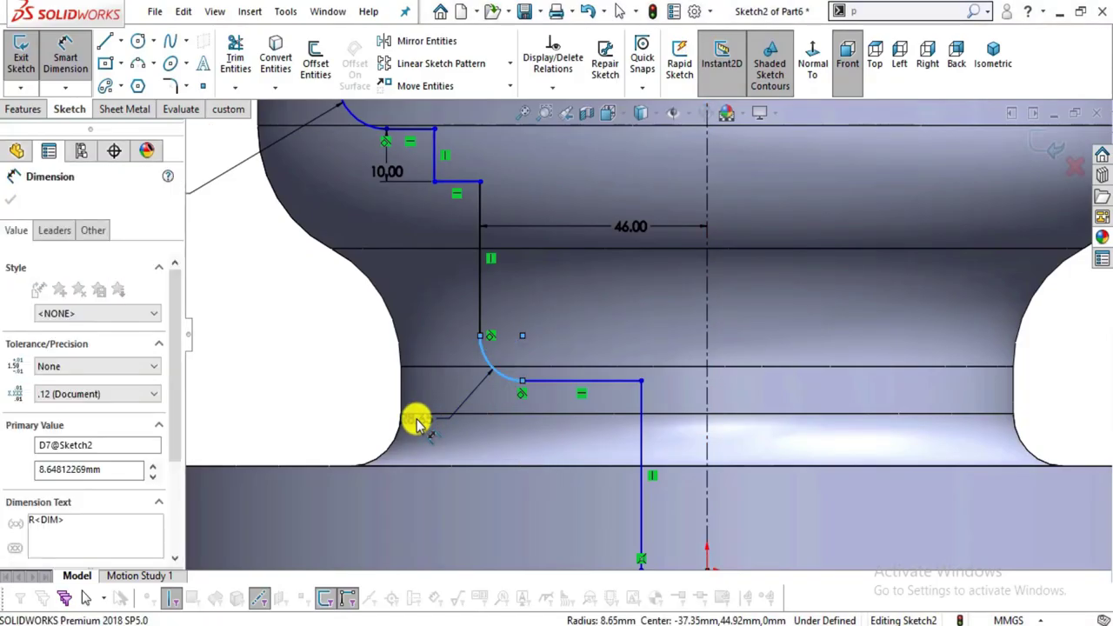
type("5")
key("Return")
- Dimension the lowest bore wall's distance from the centerline as 76/2, using the base bore diameter in drawing 16.jpg, and end dimensioning
scroll(809, 396, "up", 2)
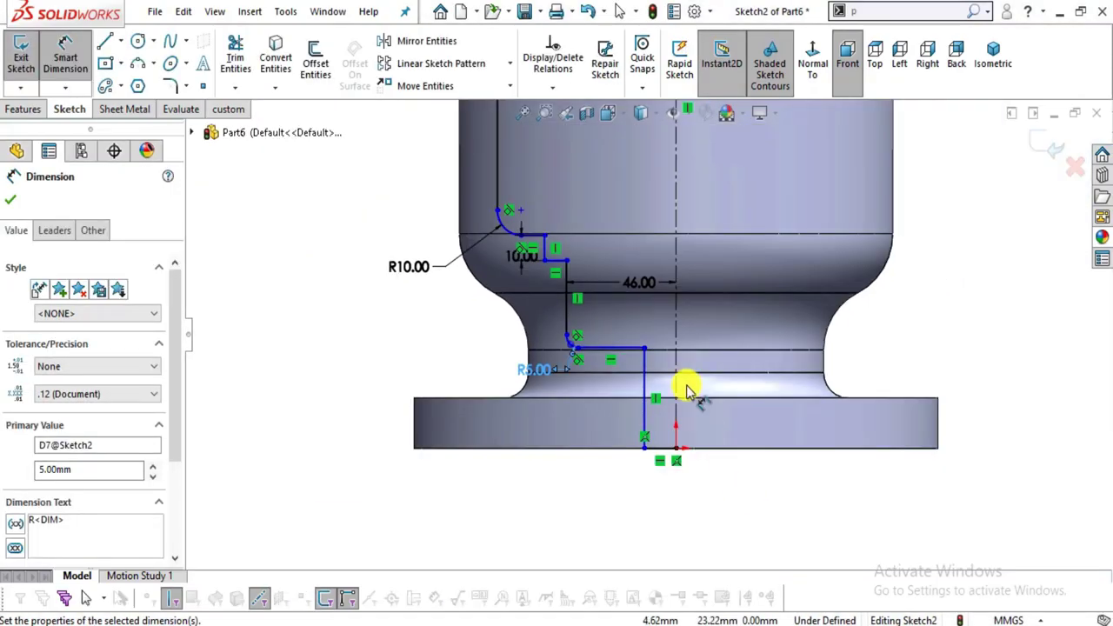
key("alt+Tab")
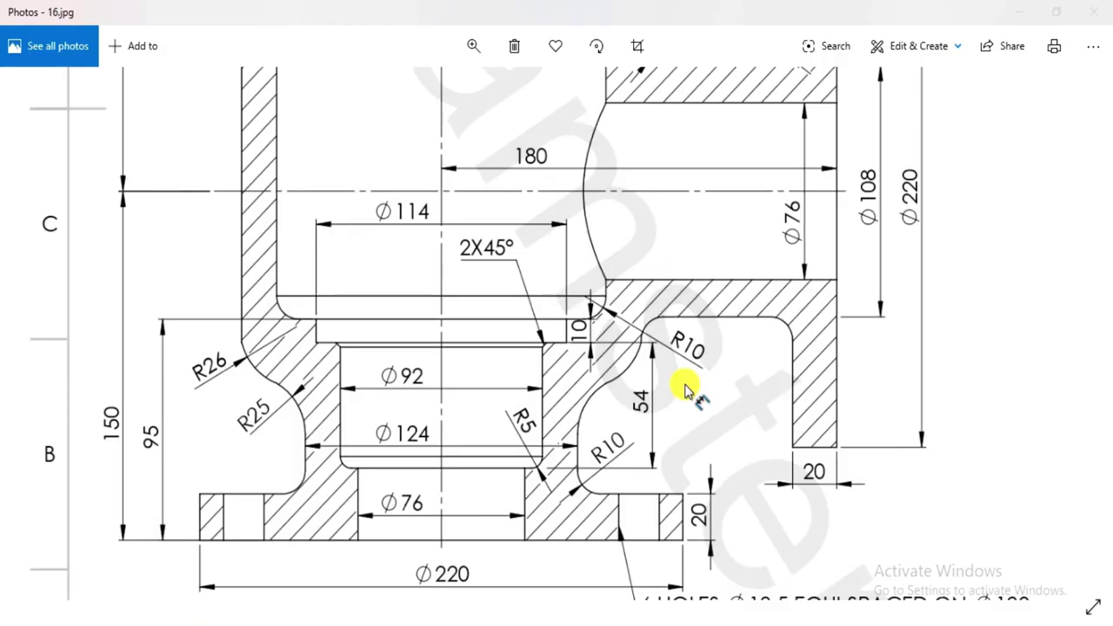
key("alt+Tab")
key("alt+Tab")
key("alt+Tab")
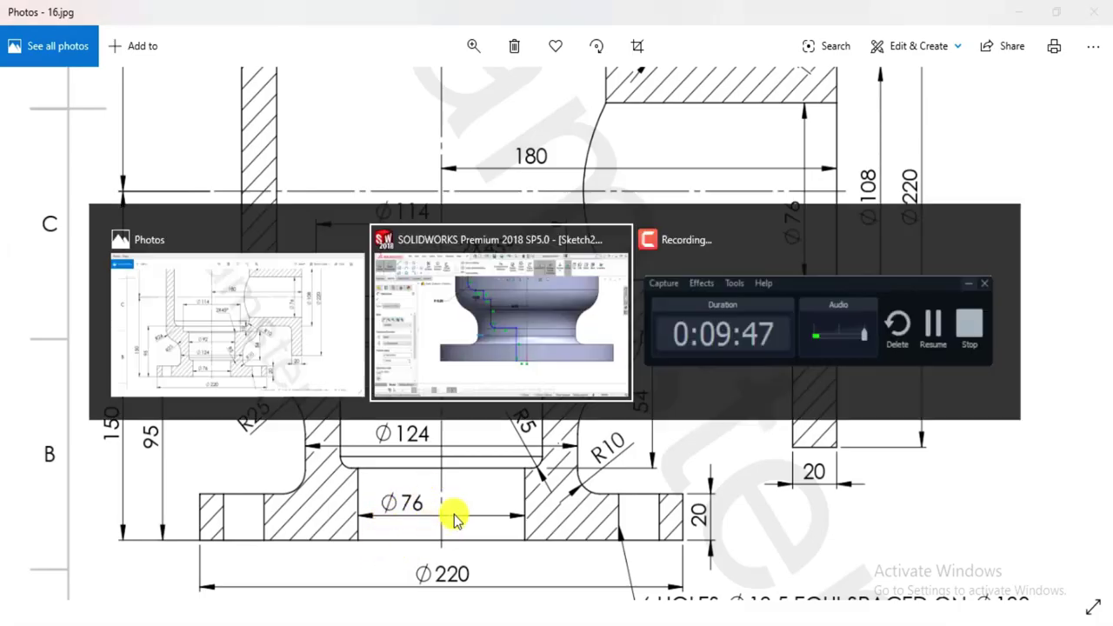
left_click(623, 374)
left_click(668, 370)
left_click(654, 419)
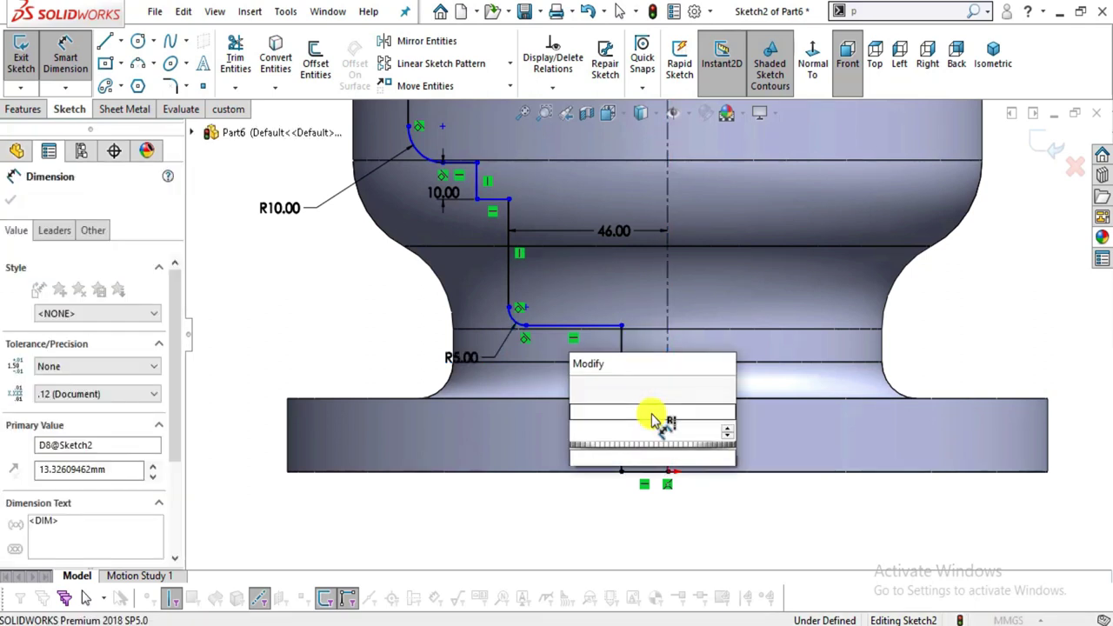
type("76/2")
key("Return")
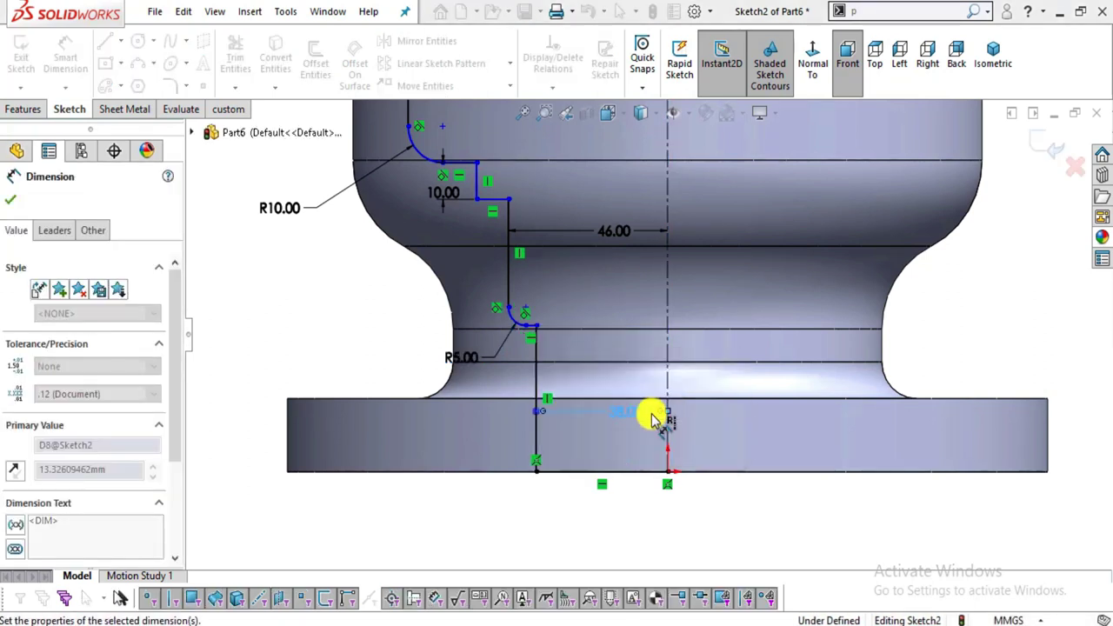
scroll(626, 396, "up", 2)
scroll(614, 387, "down", 3)
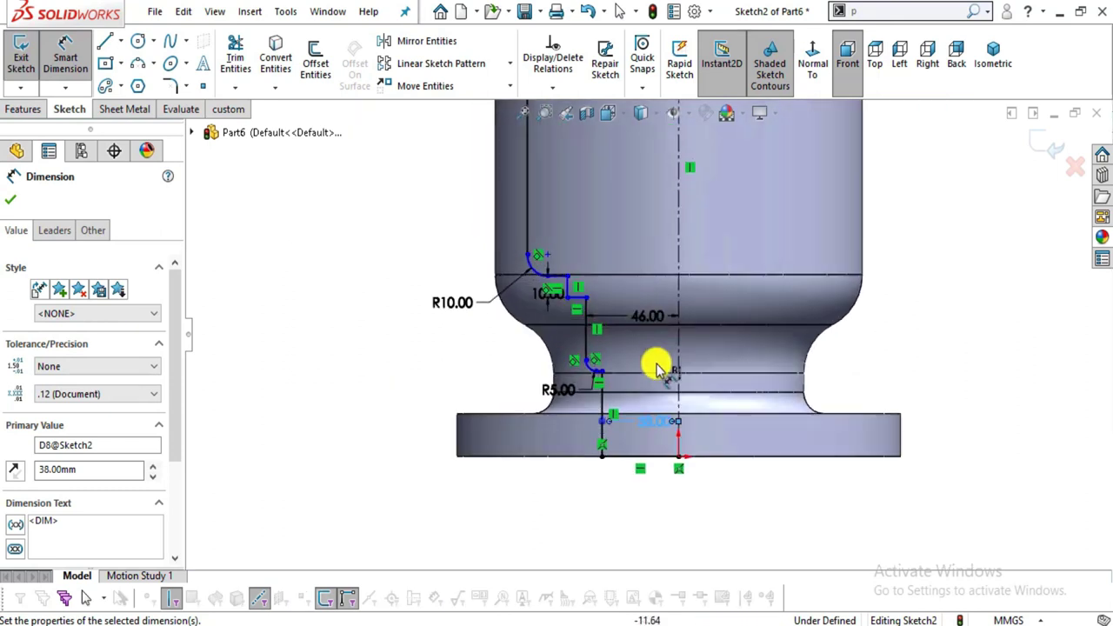
key("Escape")
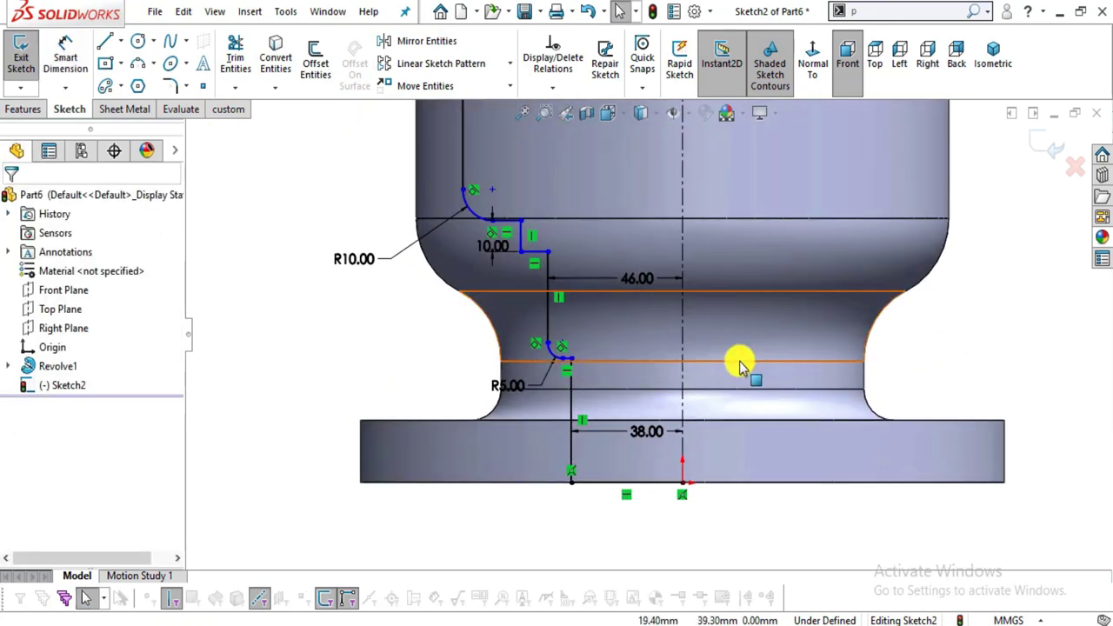
- Add a 2 mm × 45° angle-distance sketch chamfer at the bore profile's corner between the ledge and the 46 mm wall, per the reference drawing
key("alt+Tab")
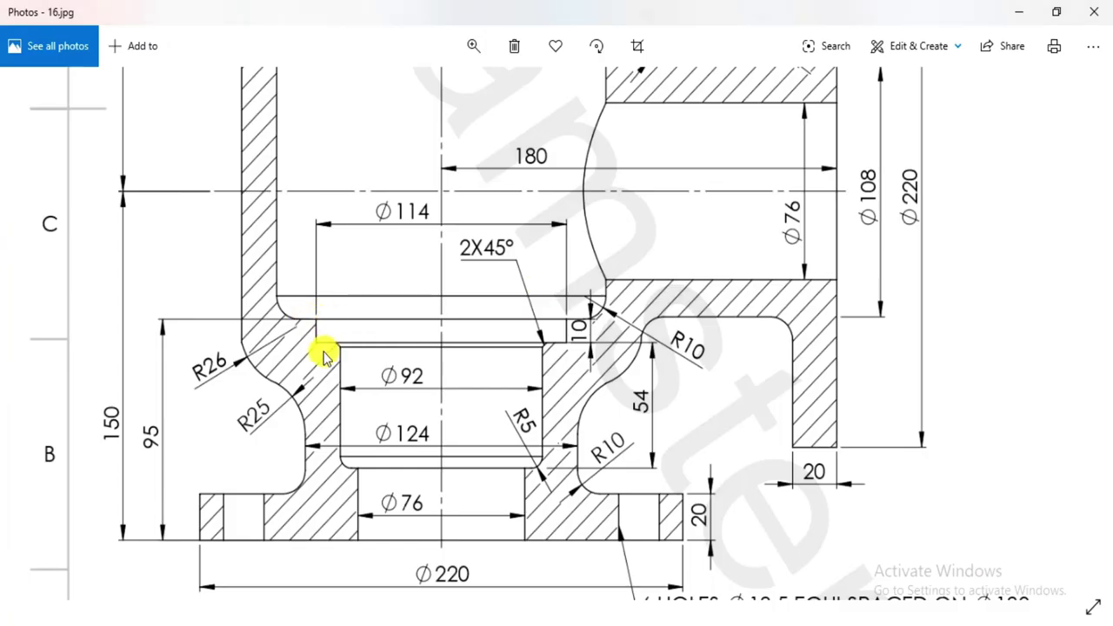
key("alt+Tab")
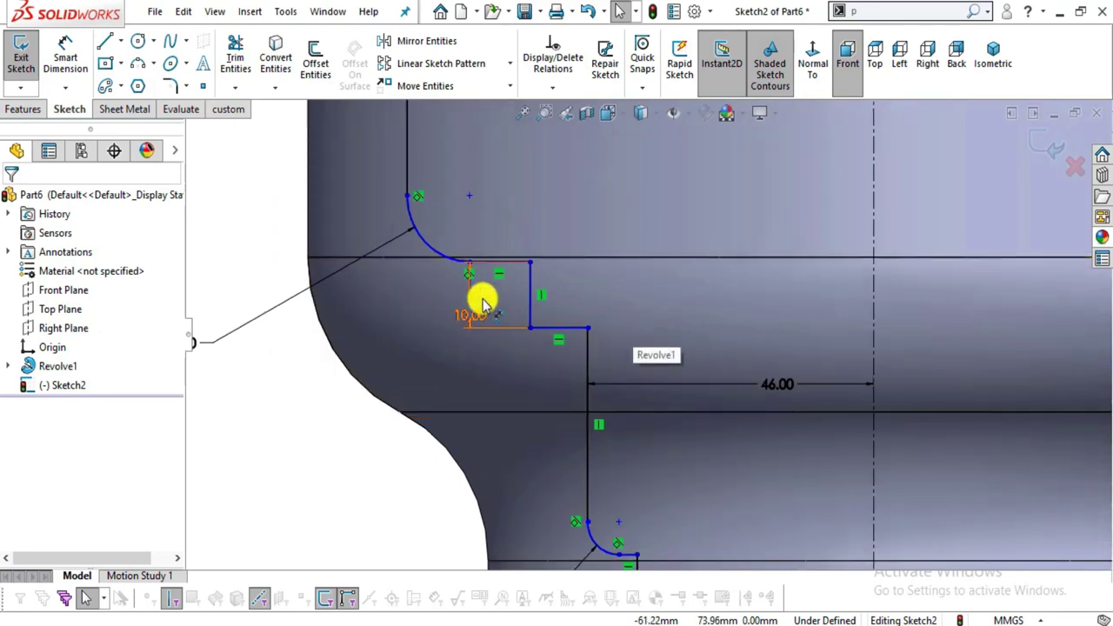
key("alt+Tab")
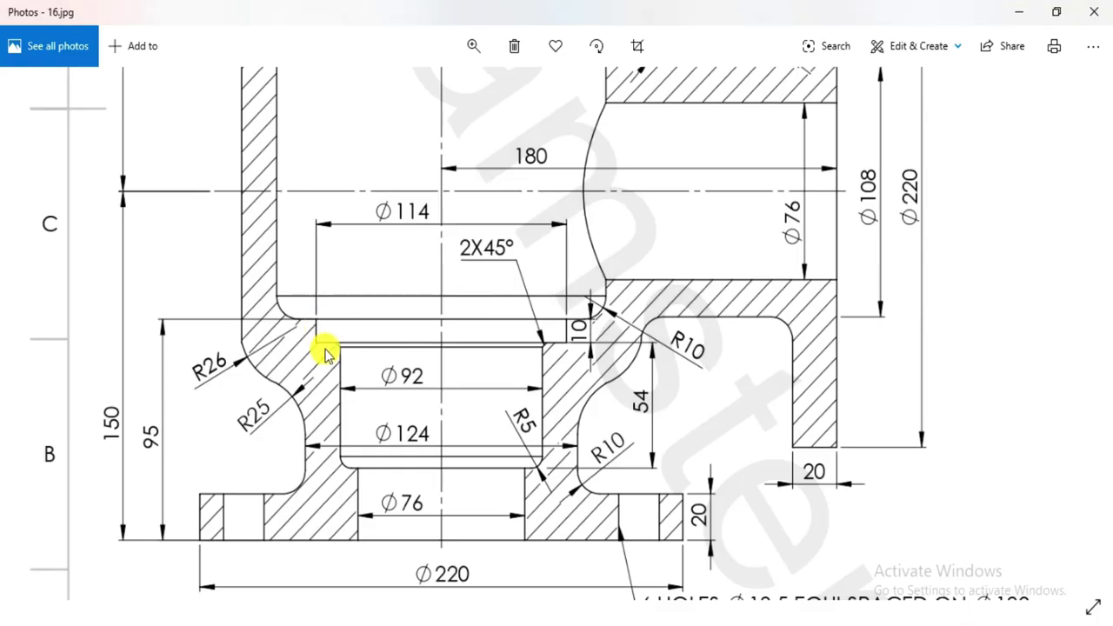
key("alt+Tab")
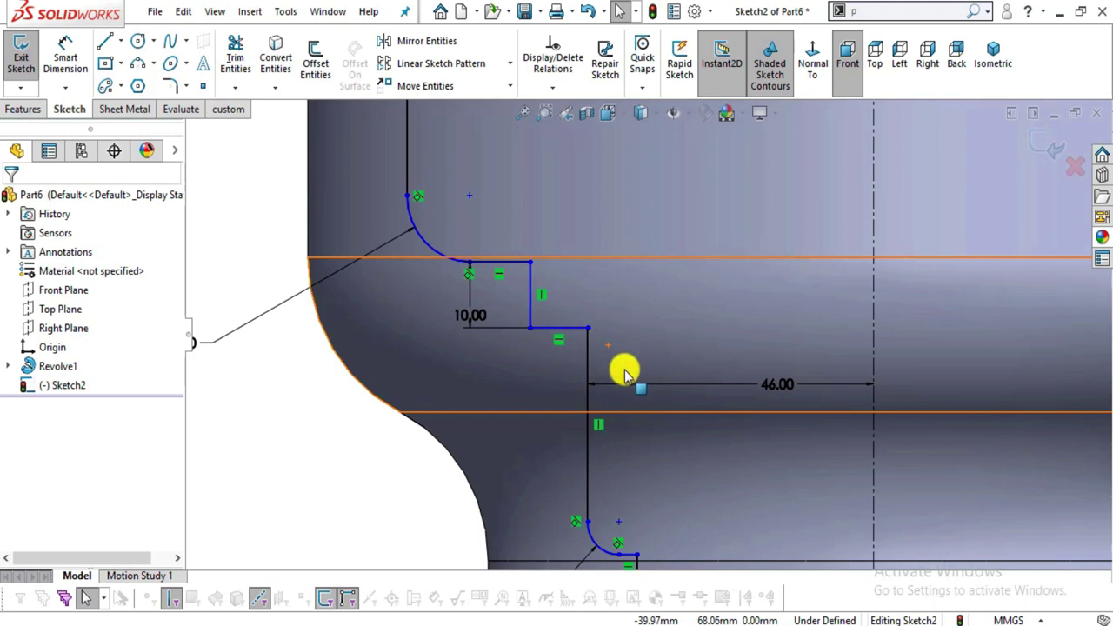
left_click(589, 329)
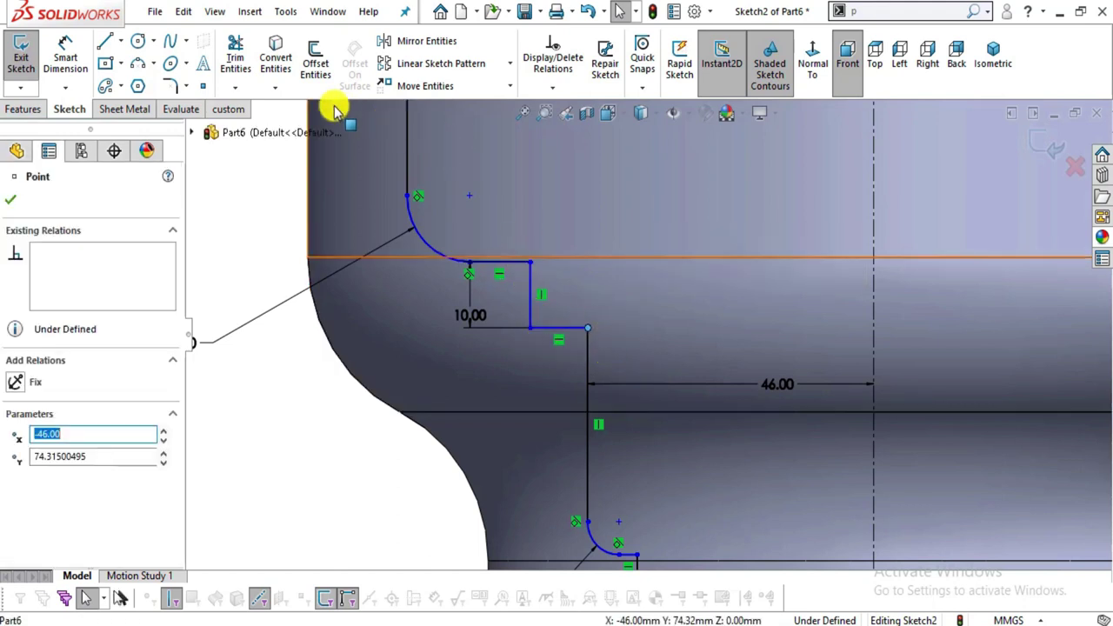
left_click(185, 86)
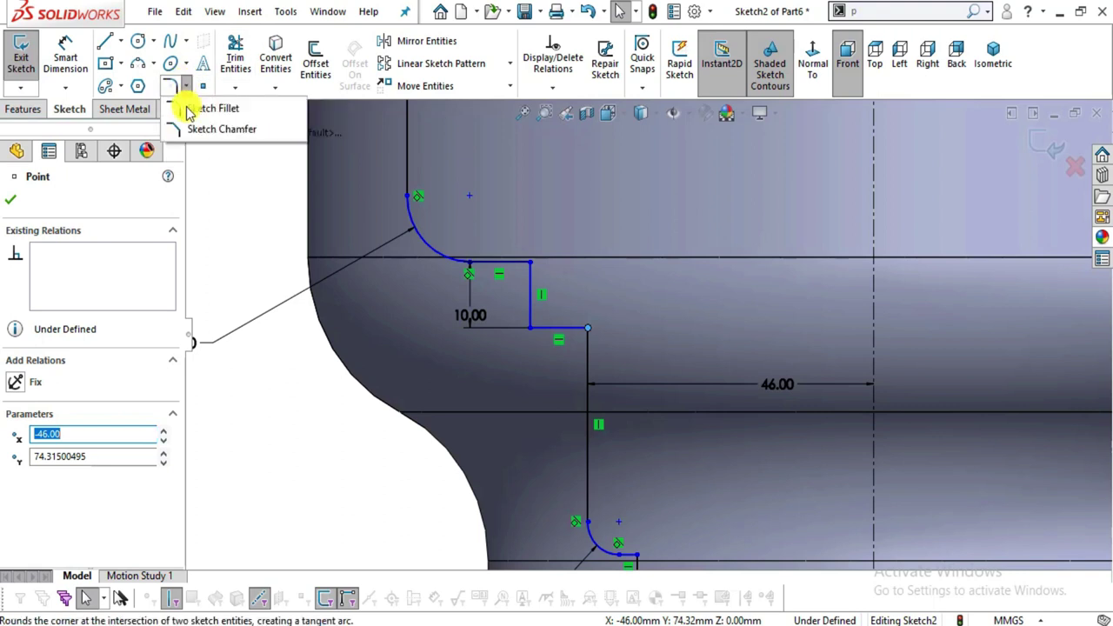
left_click(195, 127)
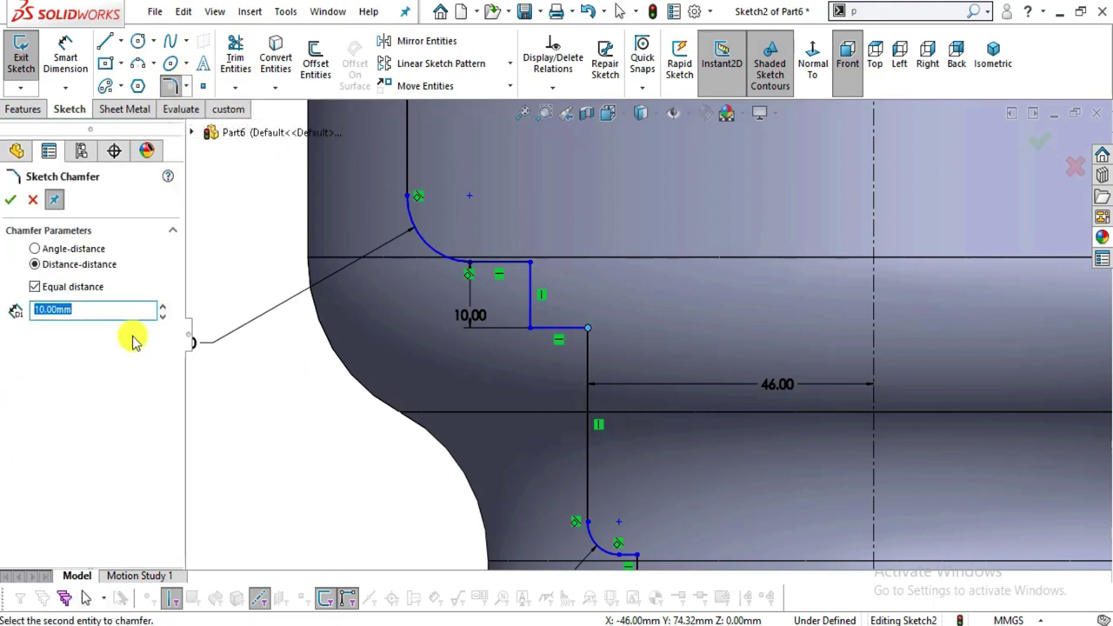
left_click(36, 250)
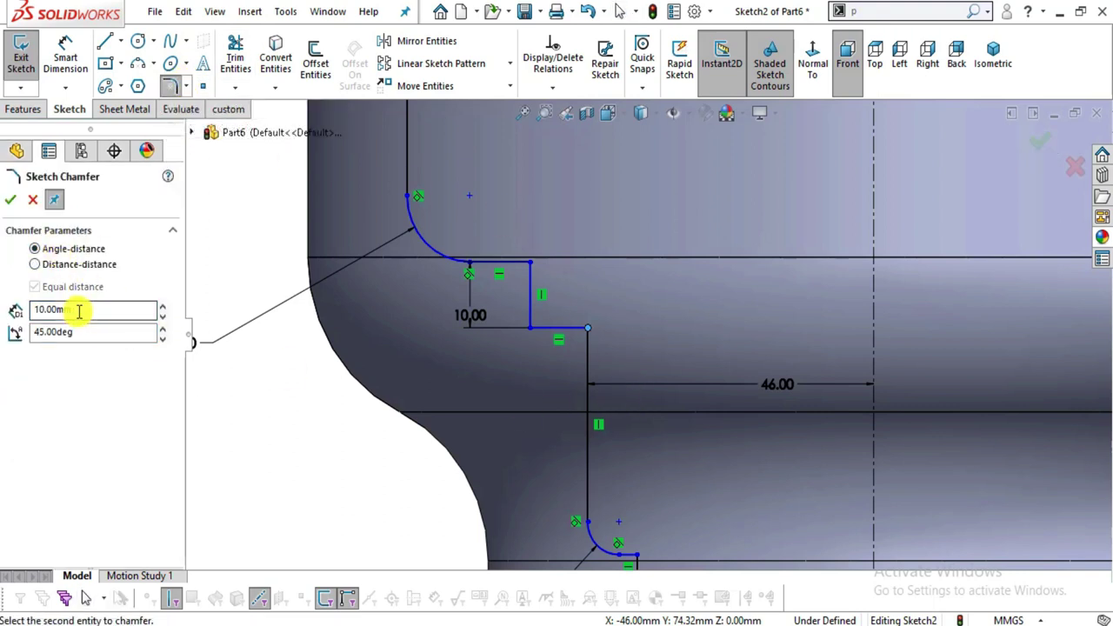
key("alt+Tab")
key("alt+Tab")
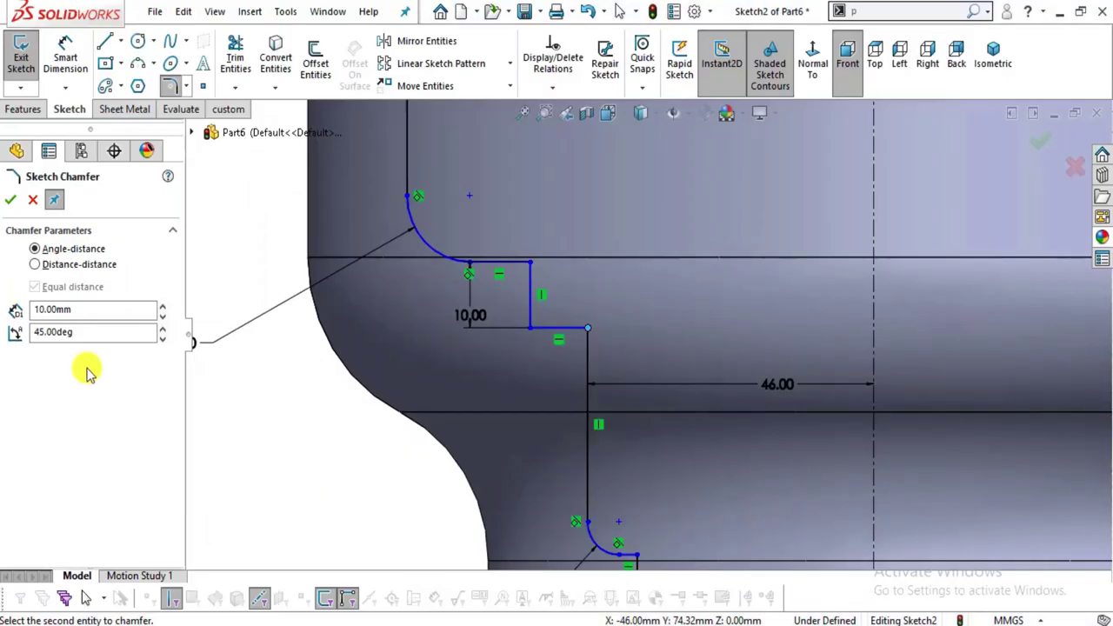
double_click(70, 311)
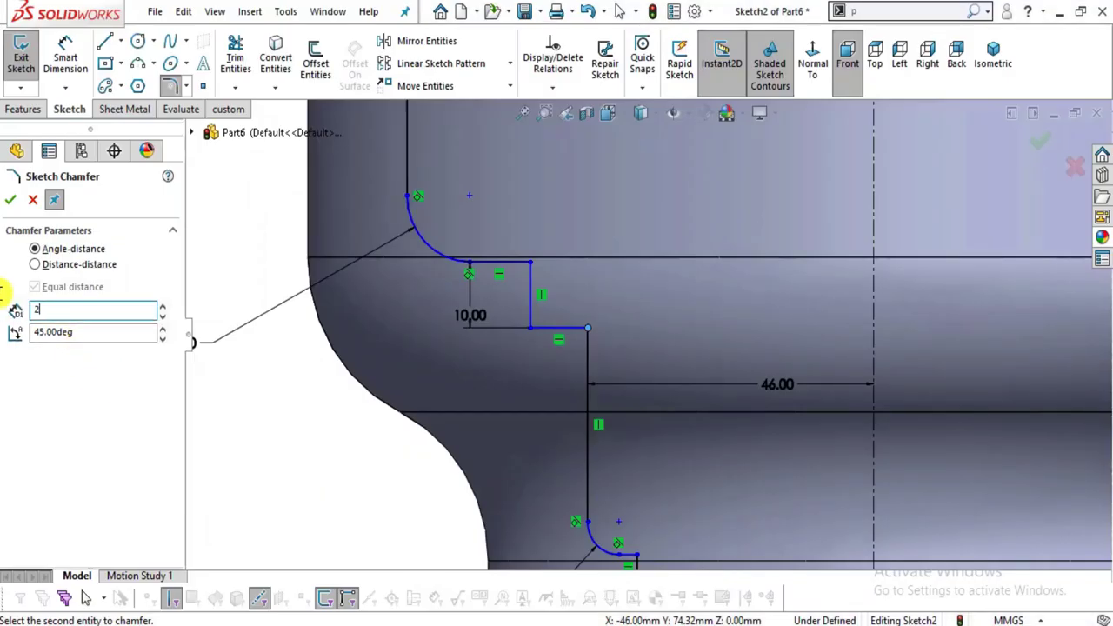
key("Return")
scroll(589, 325, "down", 5)
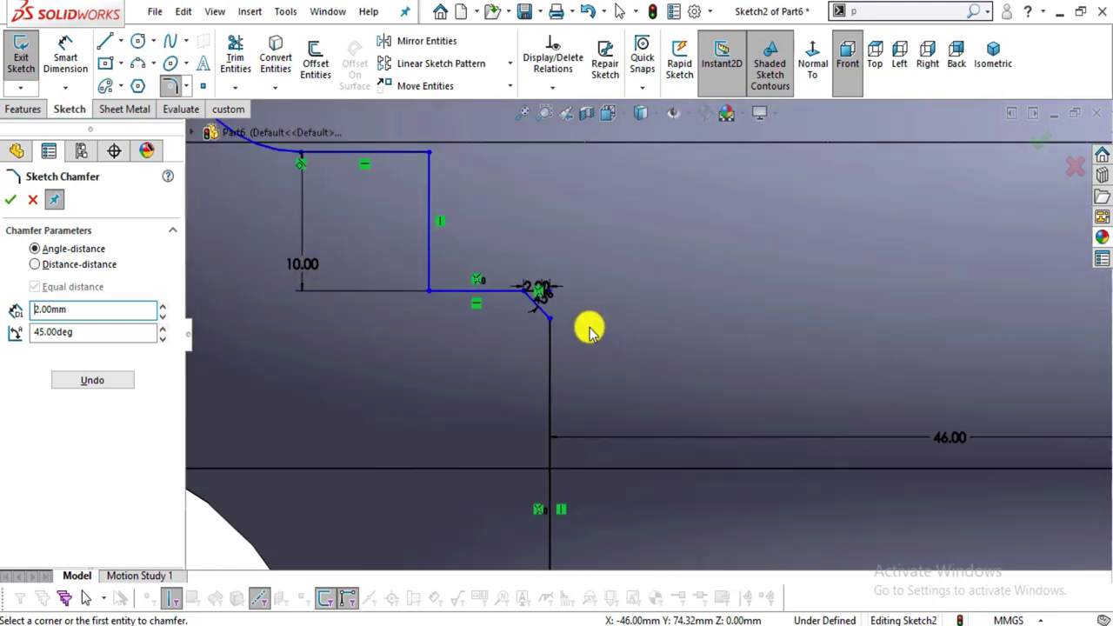
key("Escape")
scroll(600, 318, "up", 5)
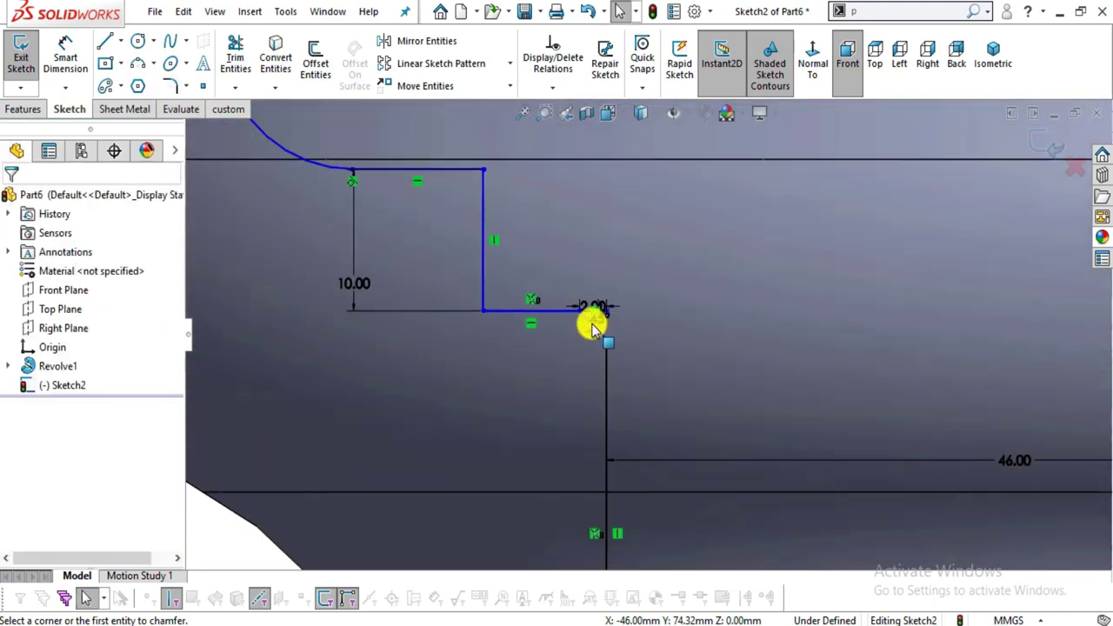
- Compare the chamfered bore profile and its upper recess with the section view in the reference drawing 16.jpg
key("alt+Tab")
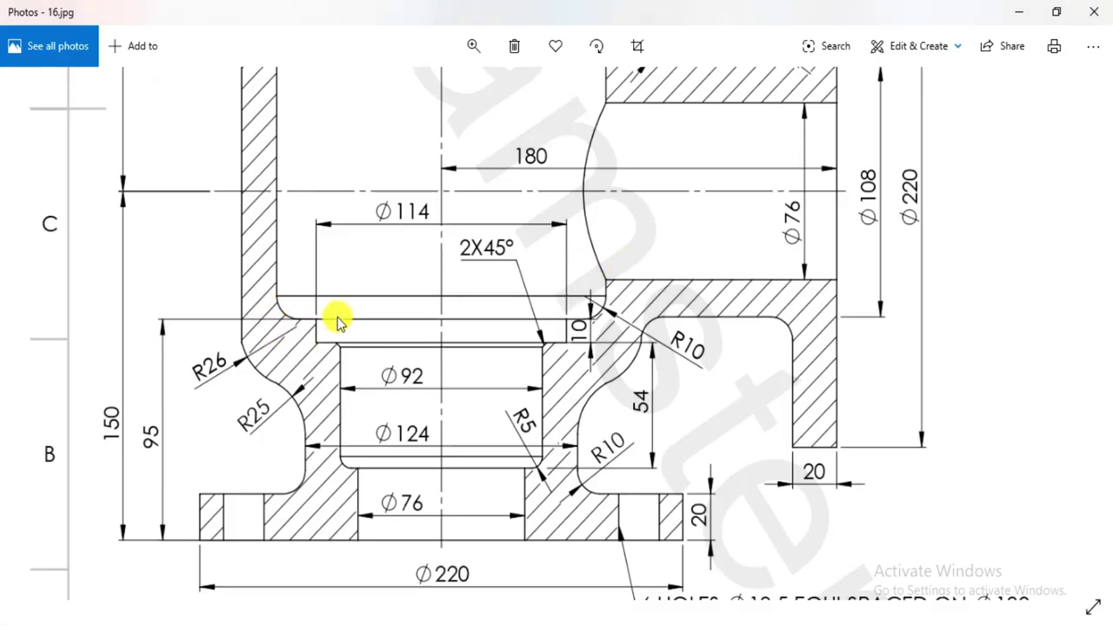
key("alt+Tab")
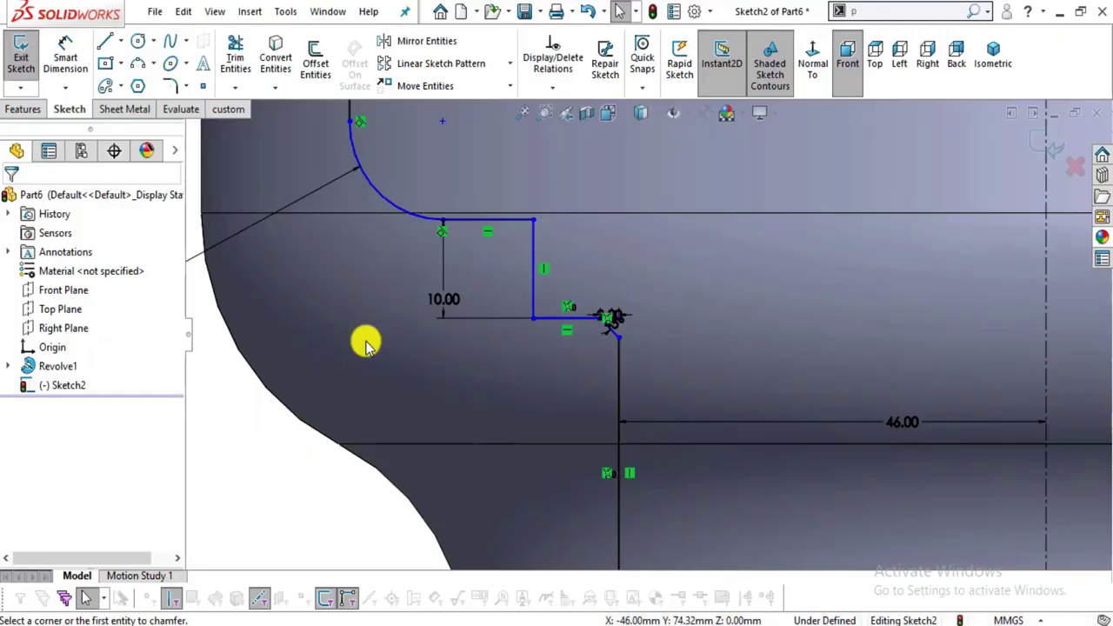
key("alt+Tab")
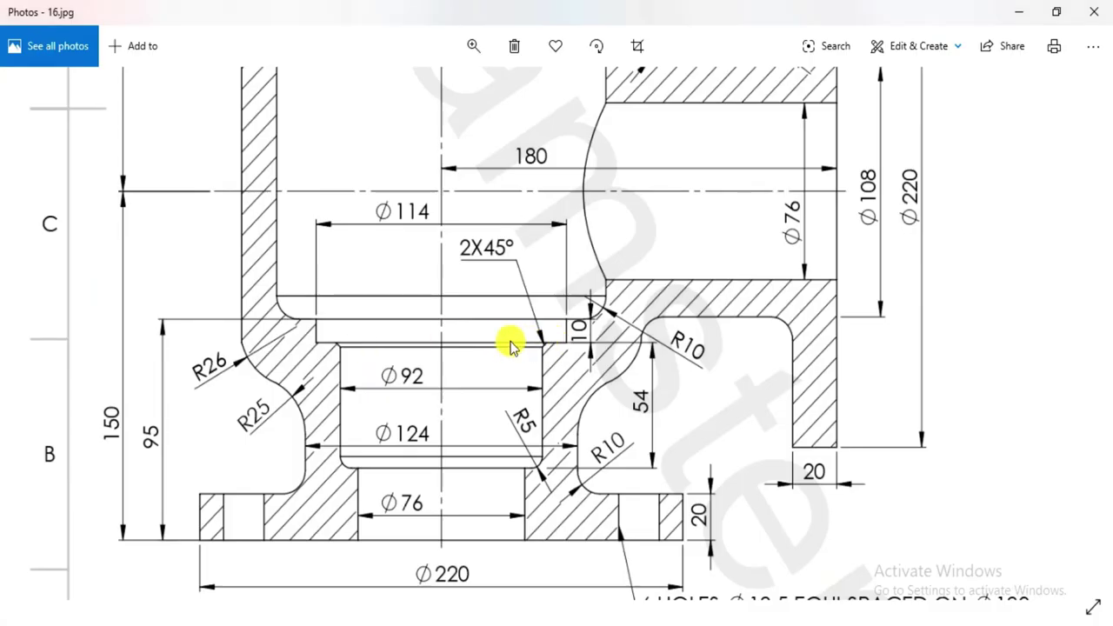
key("alt+Tab")
scroll(577, 310, "up", 5)
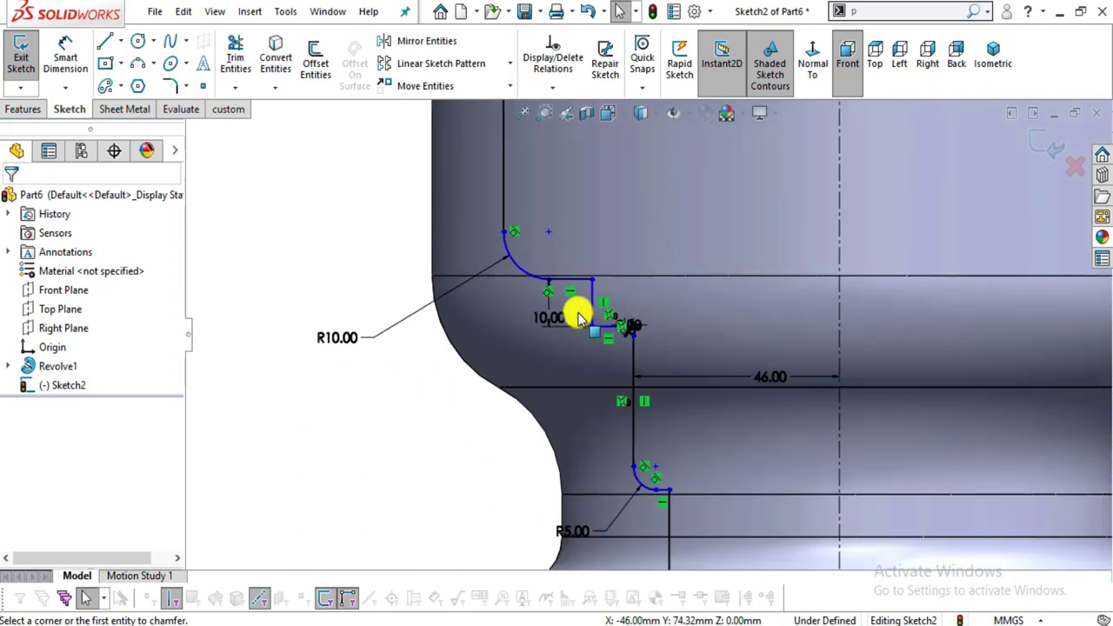
scroll(670, 260, "up", 3)
scroll(648, 400, "down", 5)
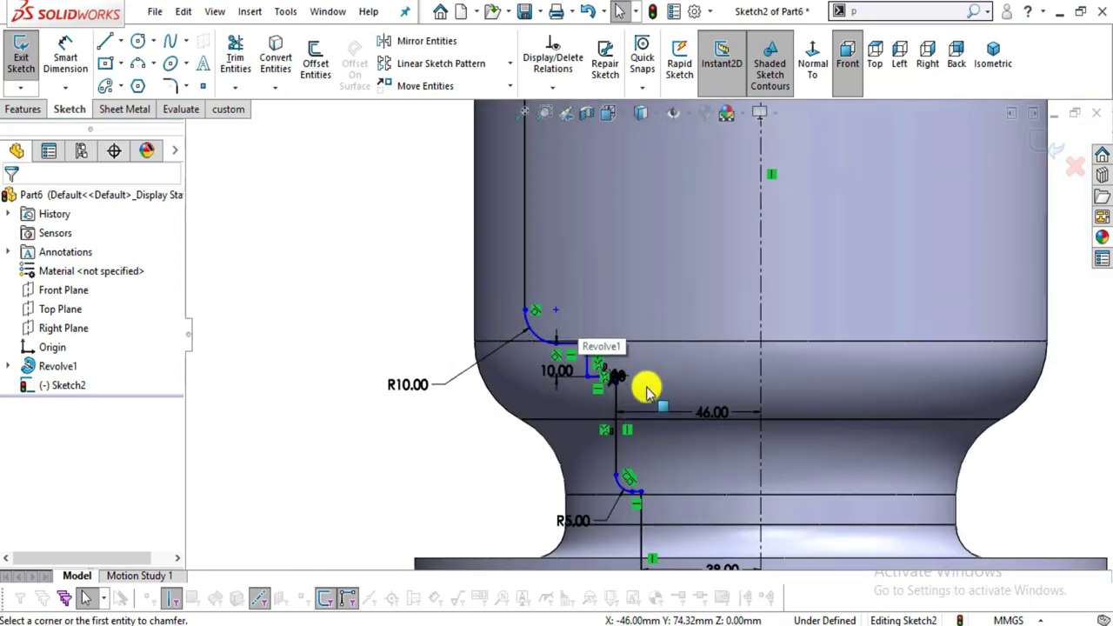
scroll(665, 435, "down", 3)
- Dimension the short vertical wall of the upper recess at 114/2 mm from the vertical centerline, following the reference drawing
key("alt+Tab")
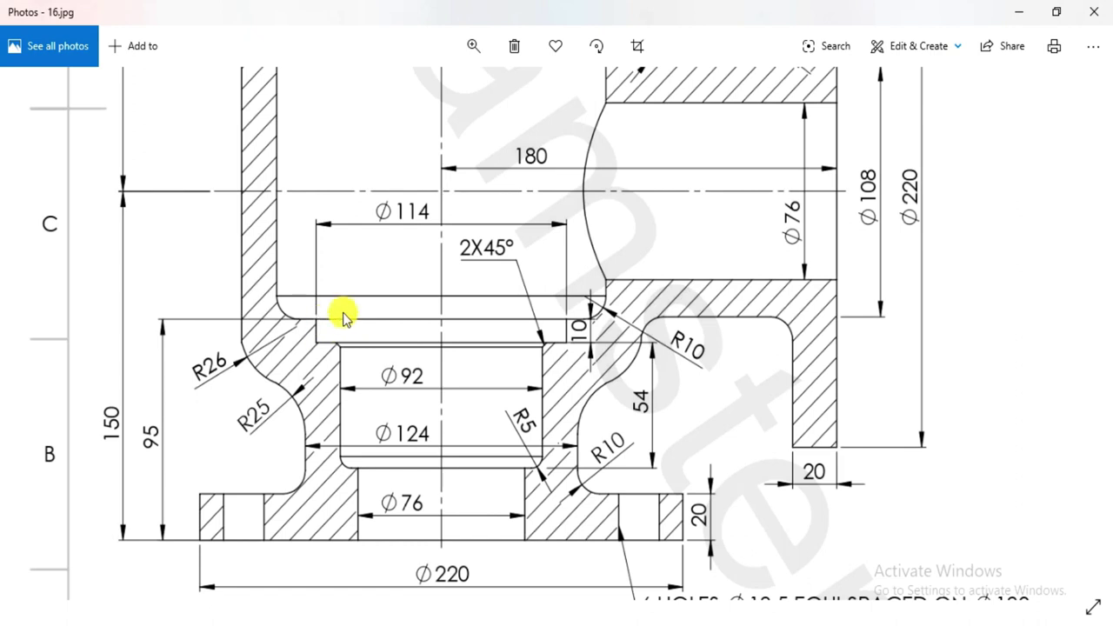
key("alt+Tab")
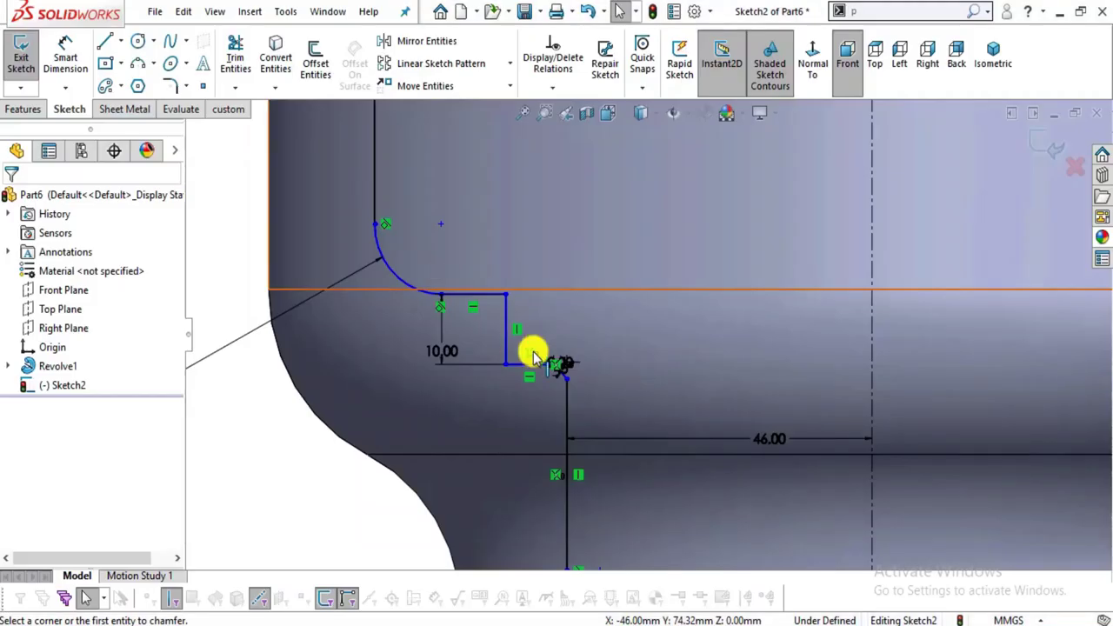
left_click(66, 48)
key("alt+Tab")
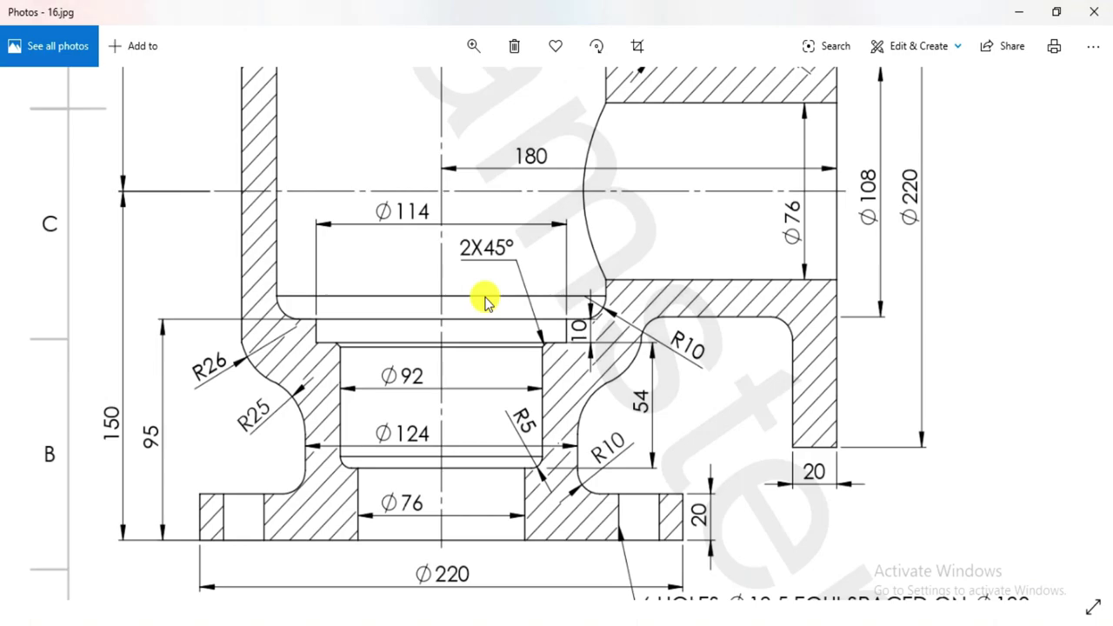
key("alt+Tab")
left_click(507, 323)
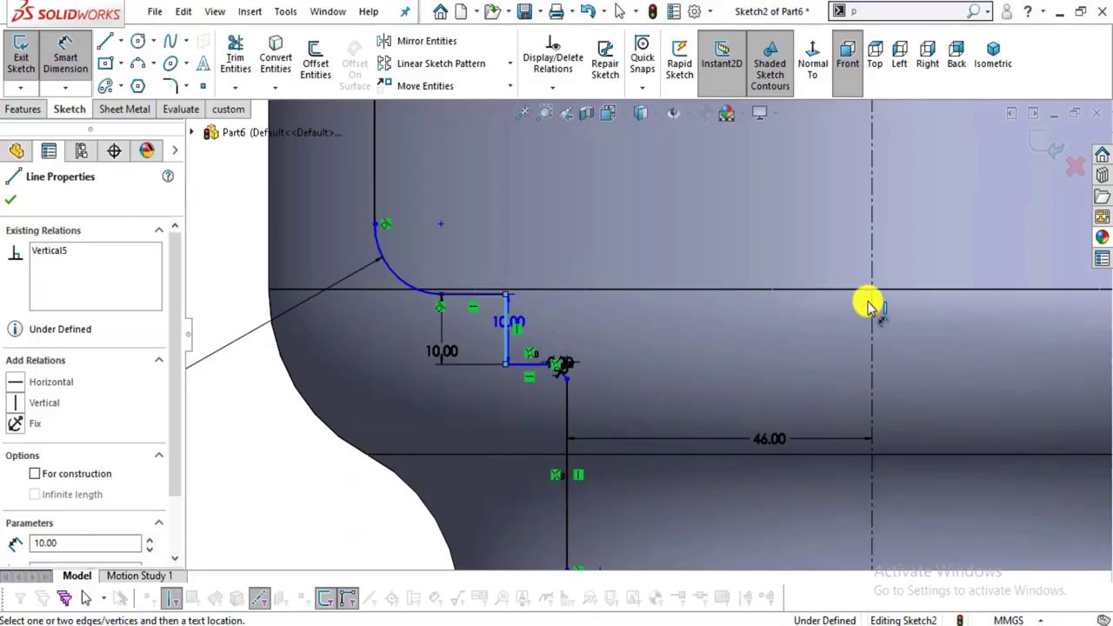
left_click(874, 304)
left_click(661, 218)
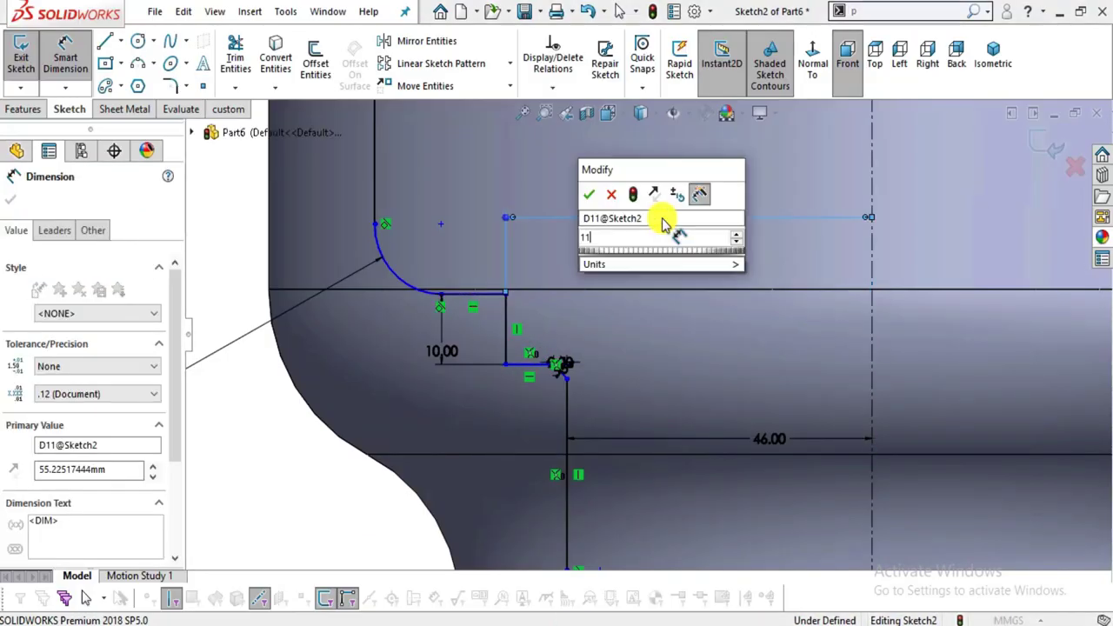
type("114/2")
key("Return")
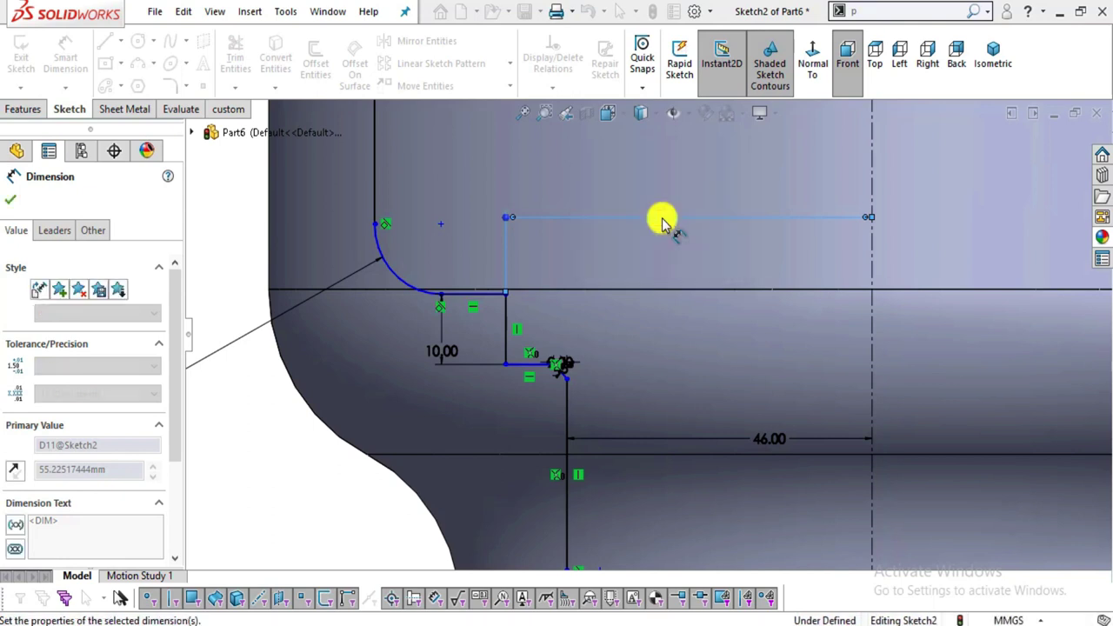
key("Escape")
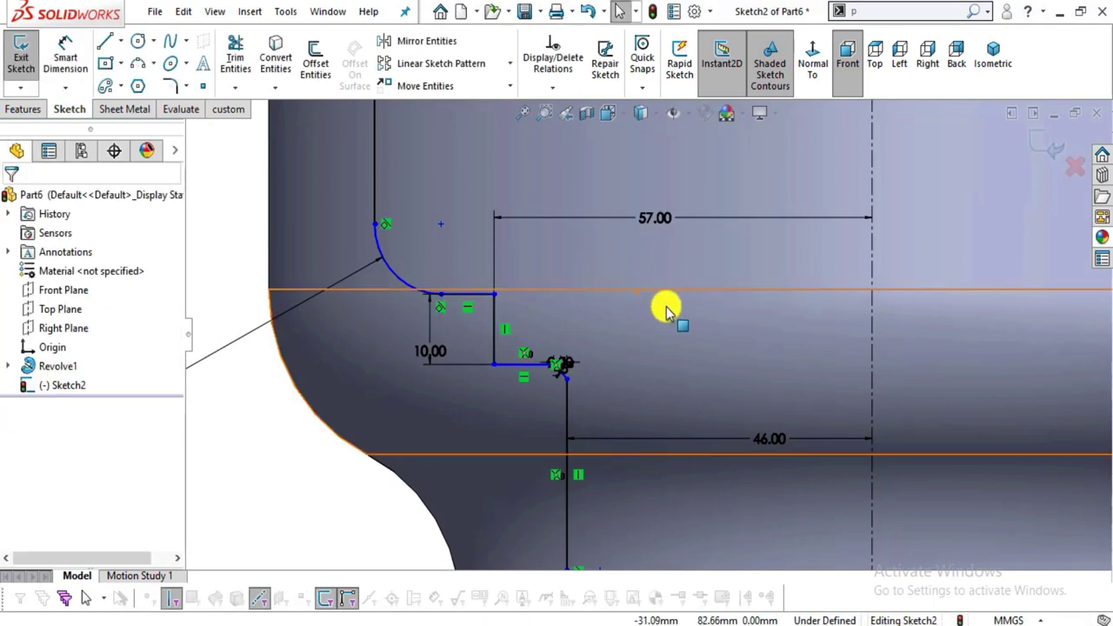
scroll(666, 308, "up", 3)
- Dimension the vertical distance between the recess's lower ledge and the small ledge beside the R5 fillet as 54 mm
key("alt+Tab")
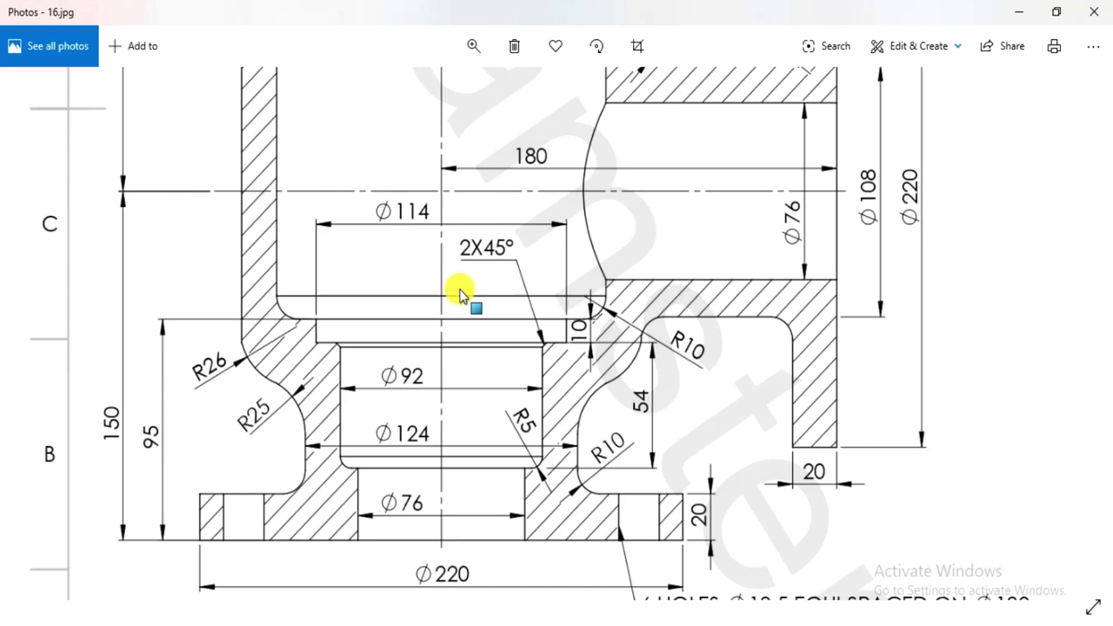
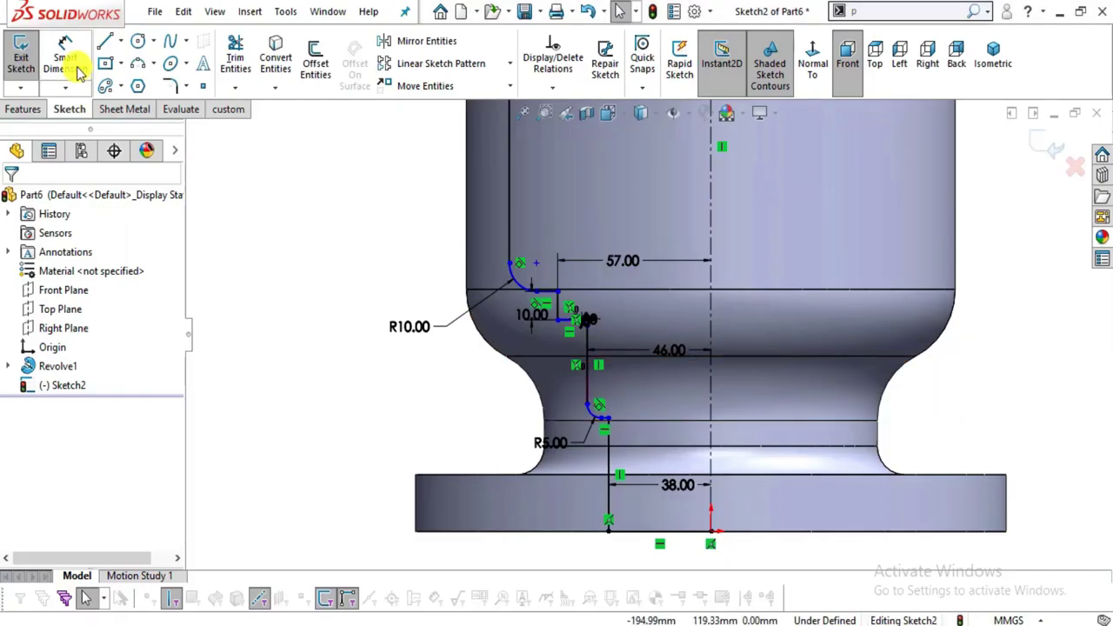
left_click(68, 61)
scroll(678, 365, "down", 8)
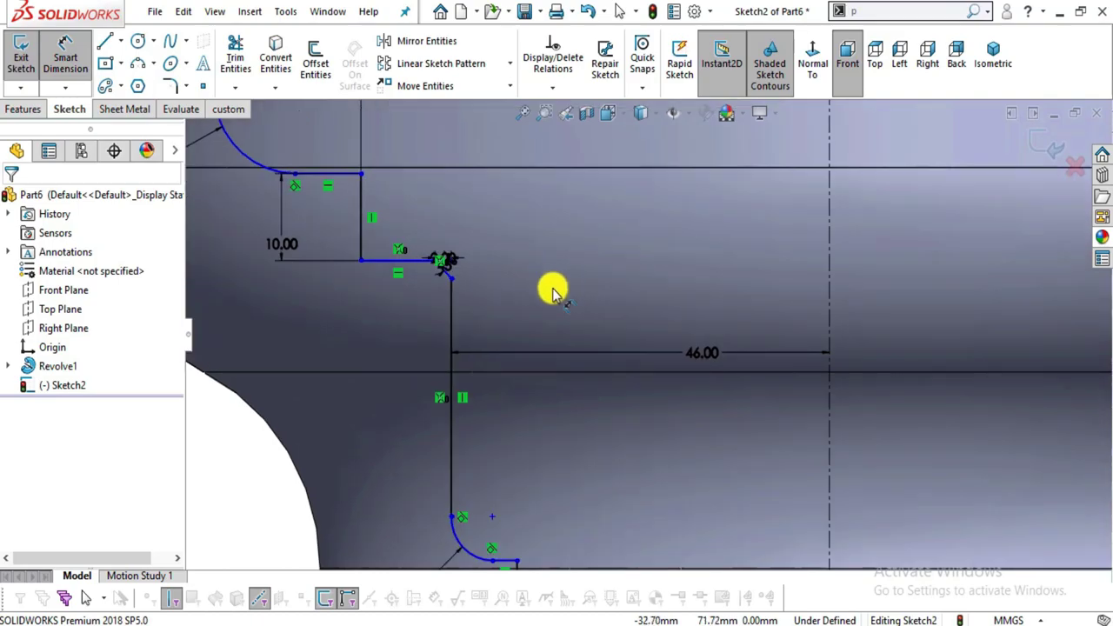
key("alt+Tab")
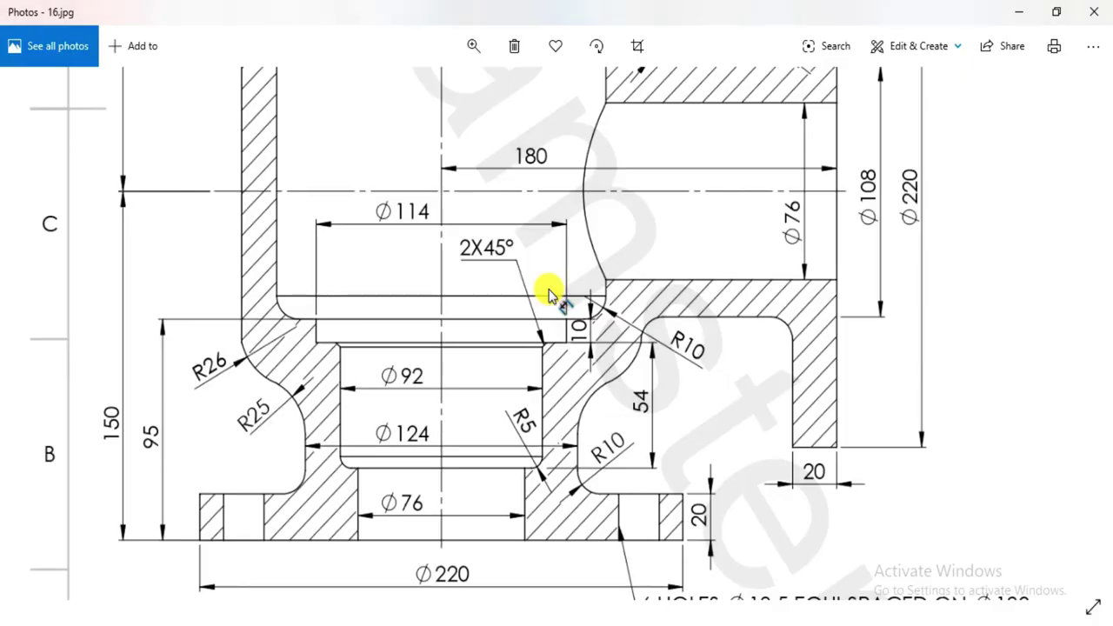
key("alt+Tab")
left_click(333, 253)
scroll(591, 278, "up", 6)
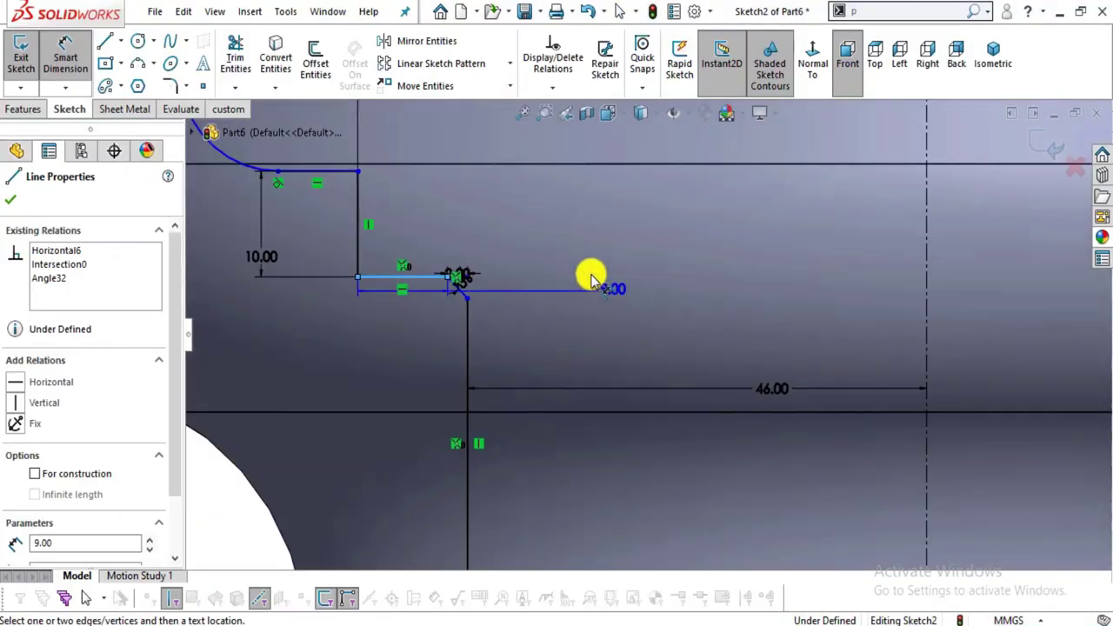
key("alt+Tab")
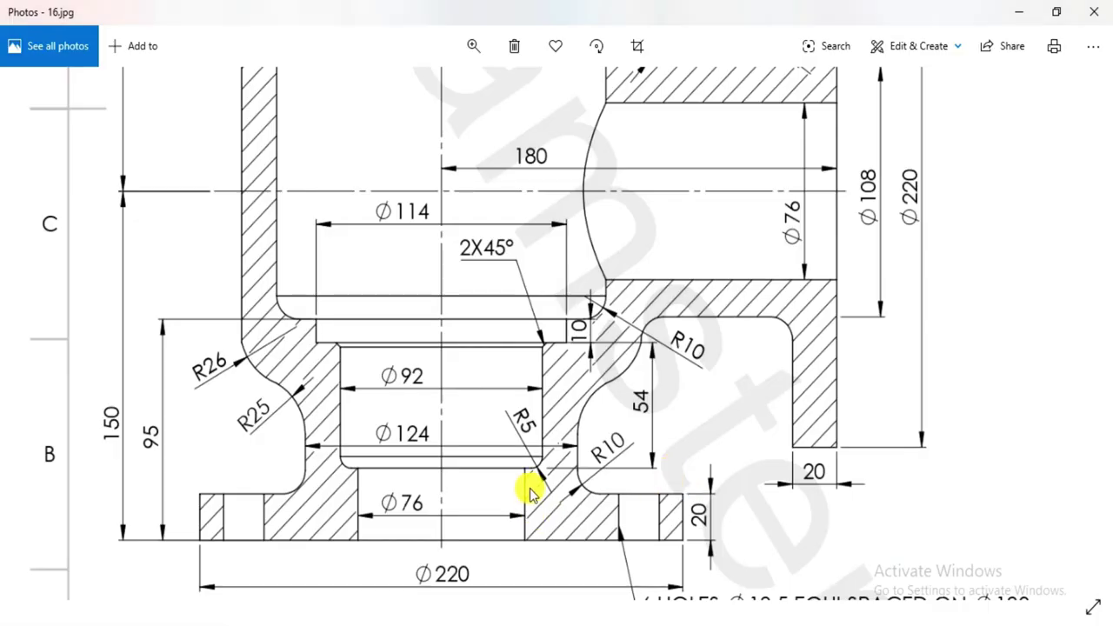
key("alt+Tab")
left_click(583, 481)
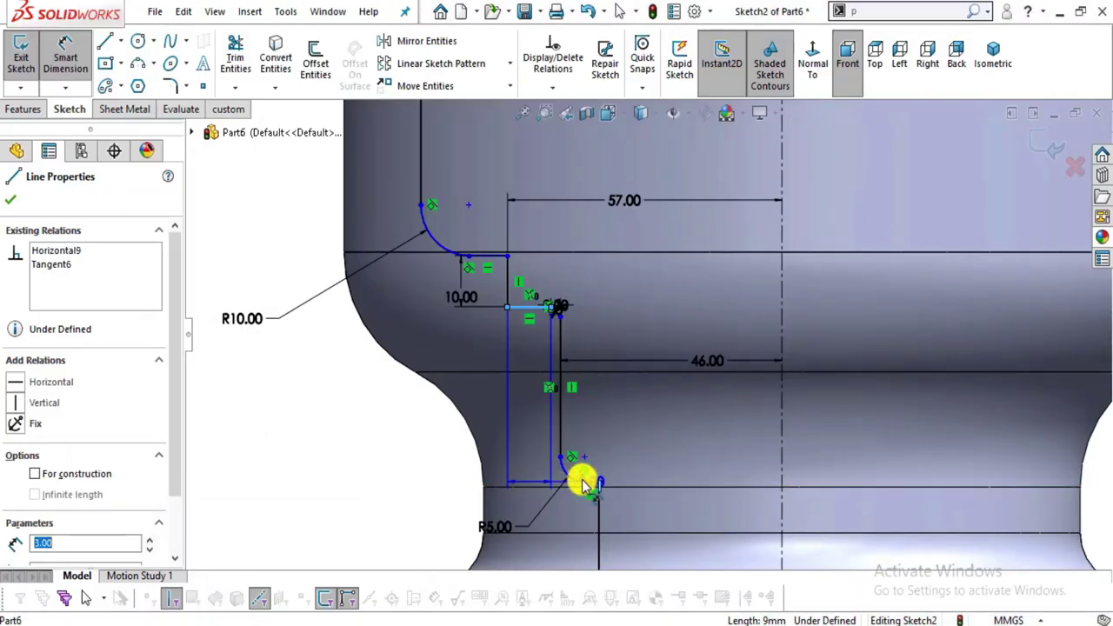
left_click(446, 416)
type("54")
key("Return")
key("Escape")
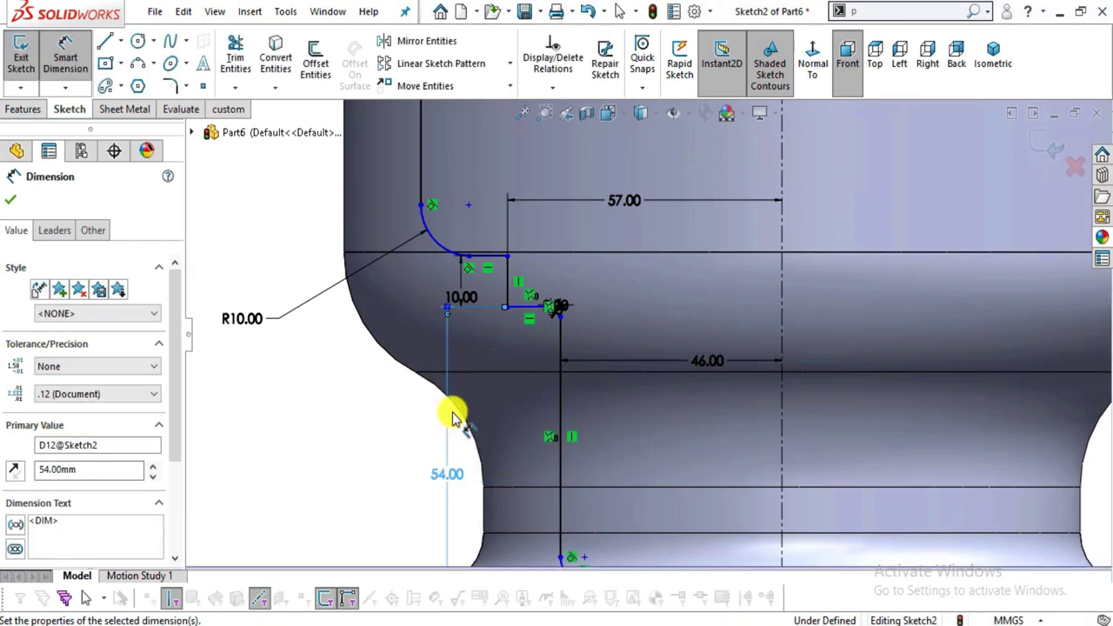
scroll(782, 470, "up", 4)
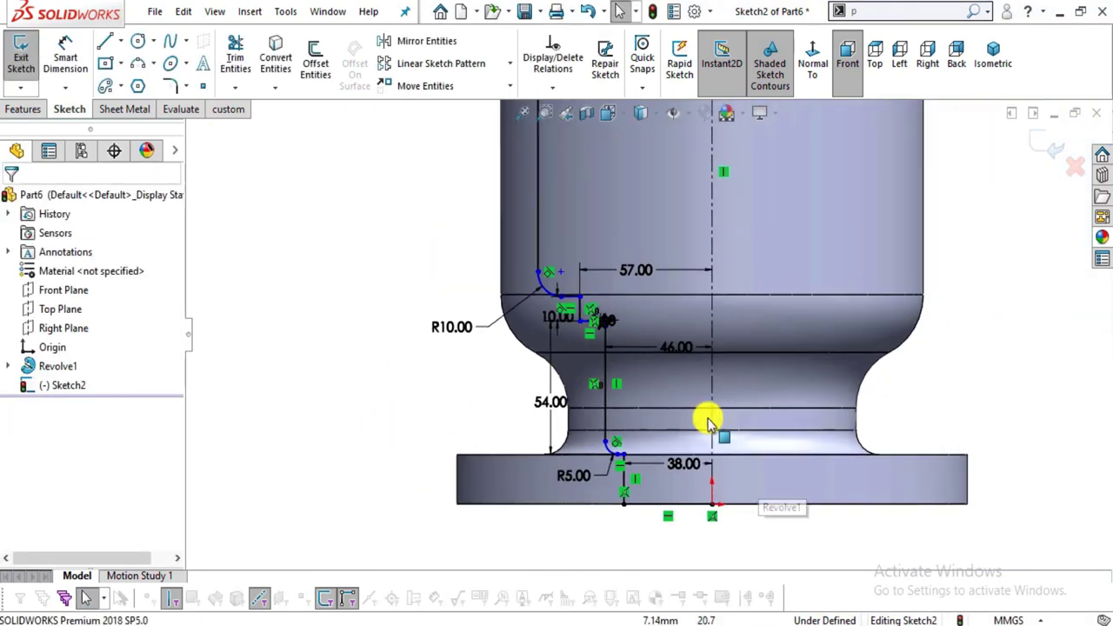
- Check the reference drawing 16.jpg and reposition the recess's 10 mm height dimension to the centerline side of the bore profile
key("alt+Tab")
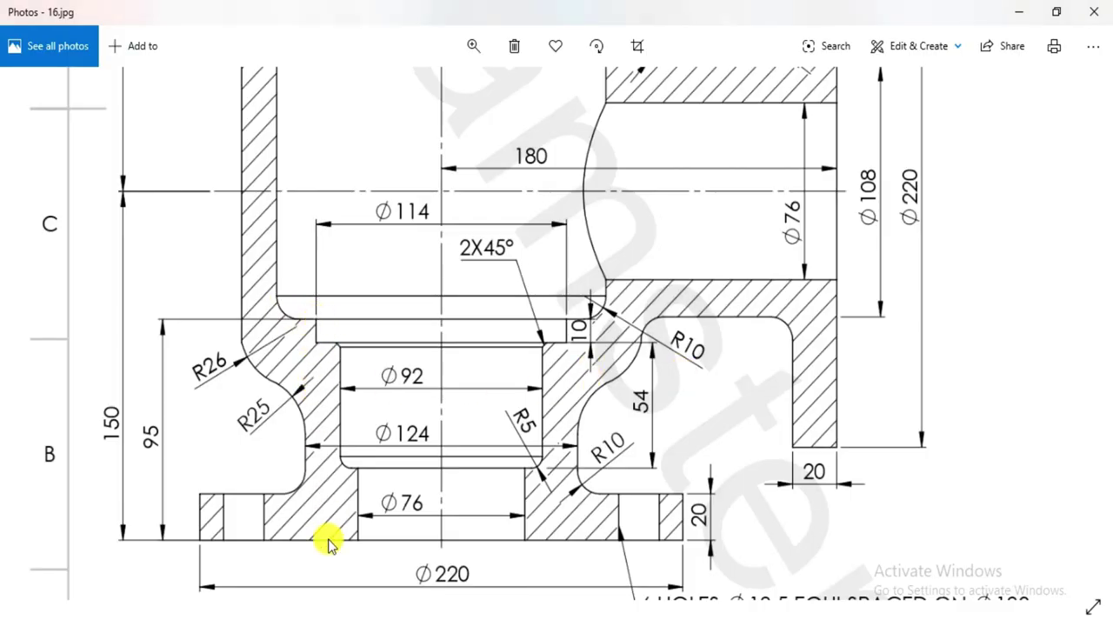
key("alt+Tab")
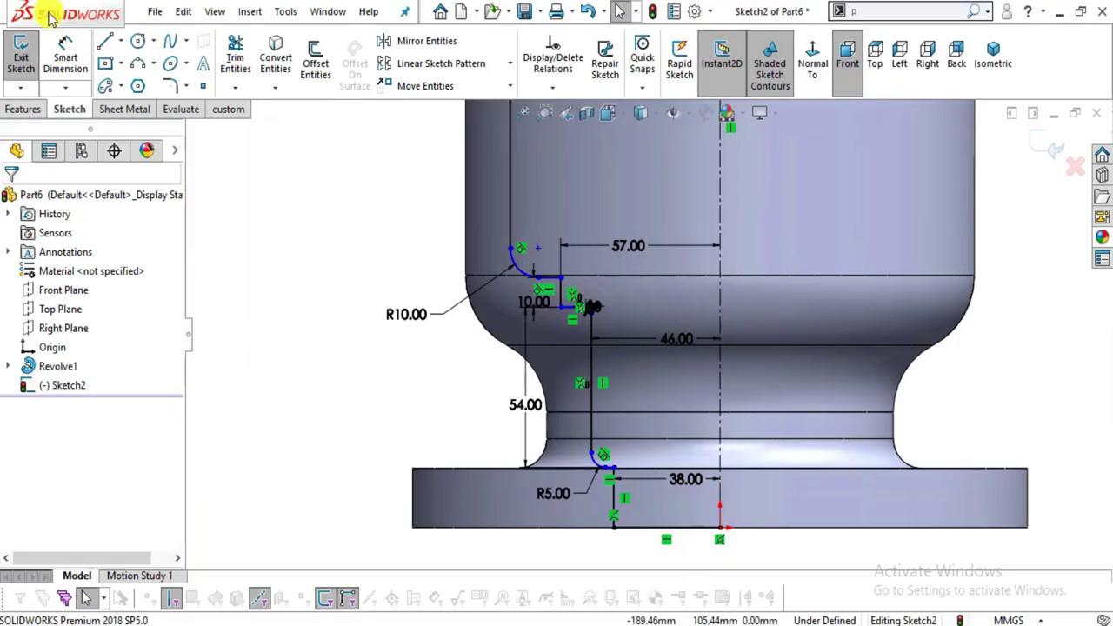
scroll(539, 277, "down", 10)
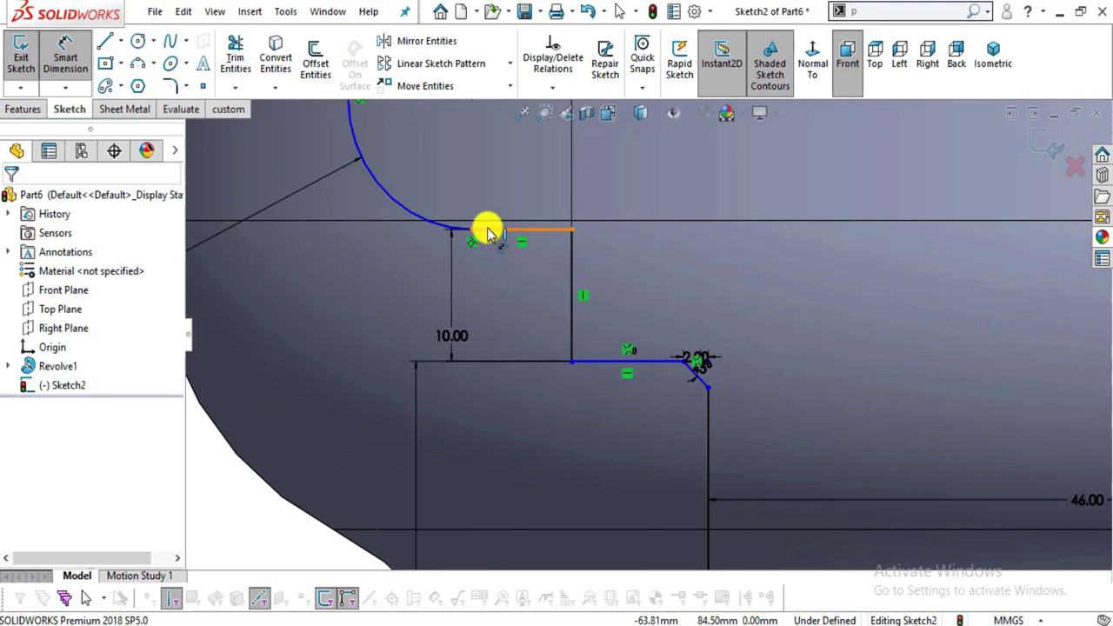
key("Escape")
mouse_move(453, 334)
left_mouse_down()
mouse_move(685, 287)
mouse_move(642, 283)
left_mouse_up()
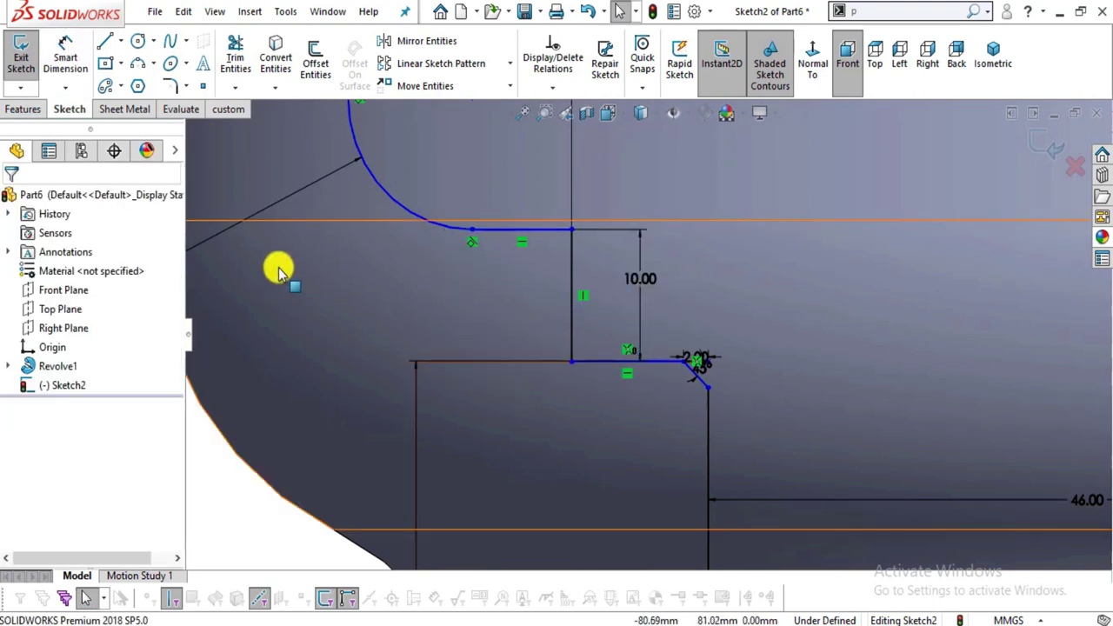
- Dimension the height from the profile's bottom line to the ledge beside the R10 fillet as 95 mm
left_click(65, 57)
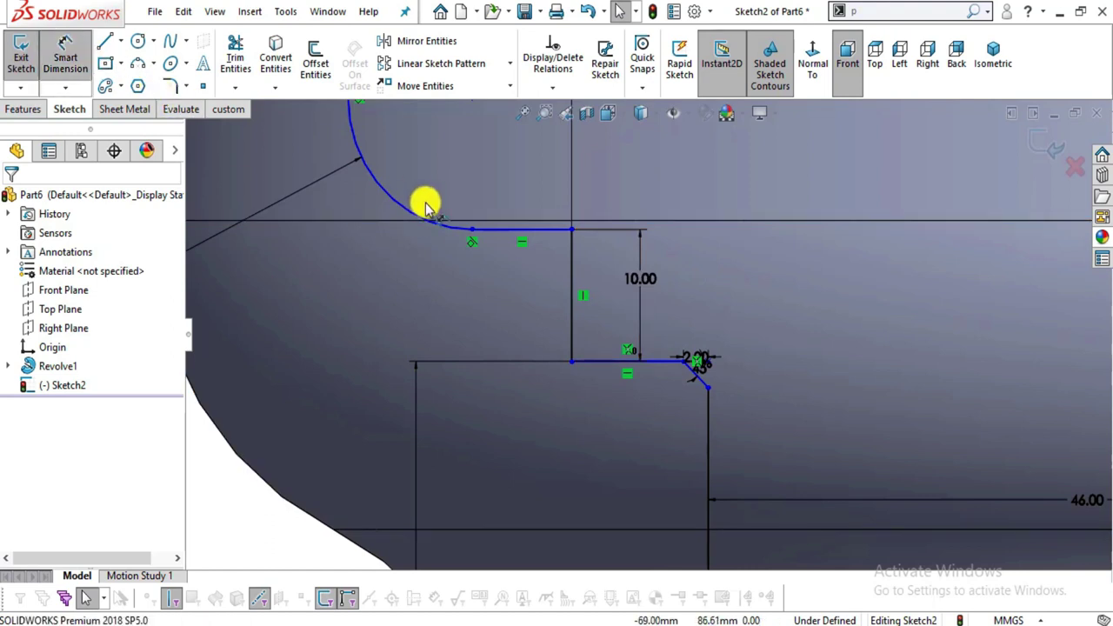
left_click(522, 231)
scroll(648, 374, "up", 2)
scroll(648, 380, "up", 5)
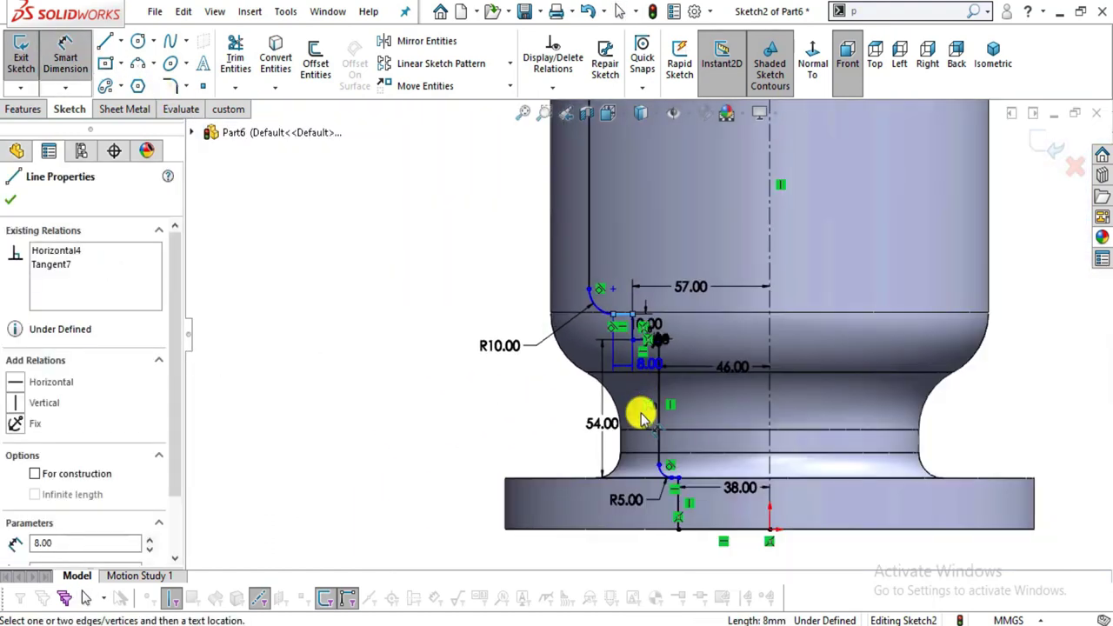
left_click(692, 496)
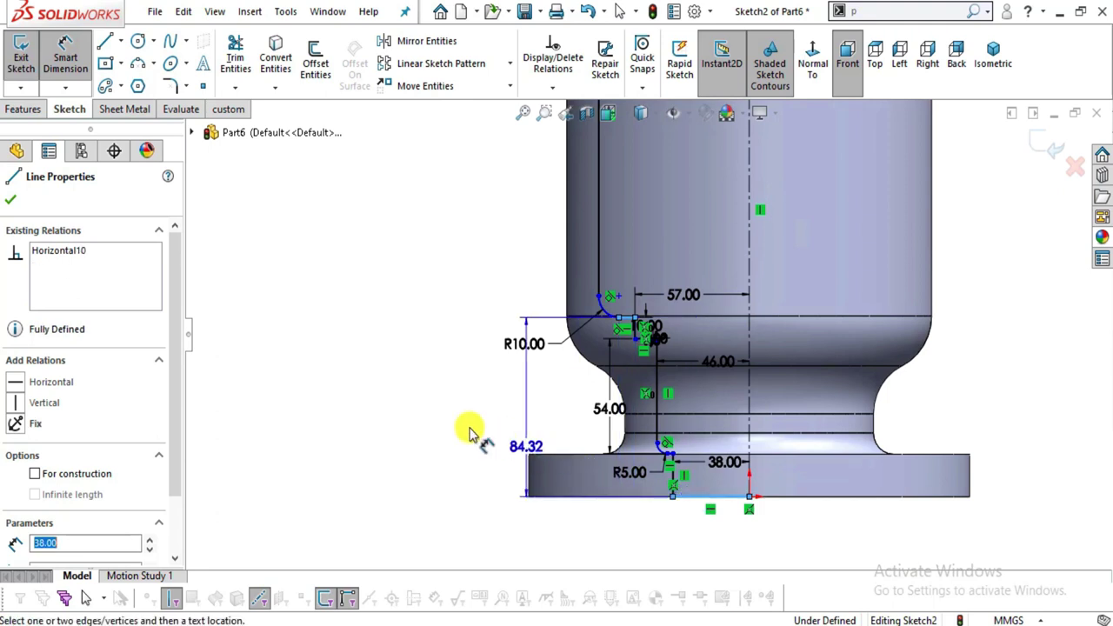
left_click(443, 420)
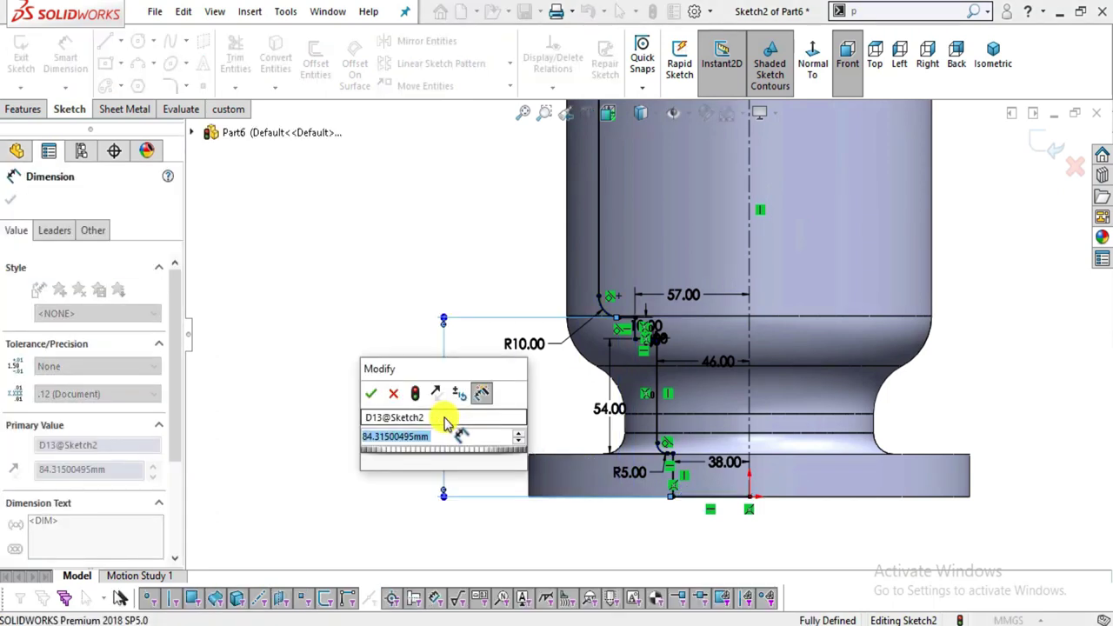
type("95")
key("Return")
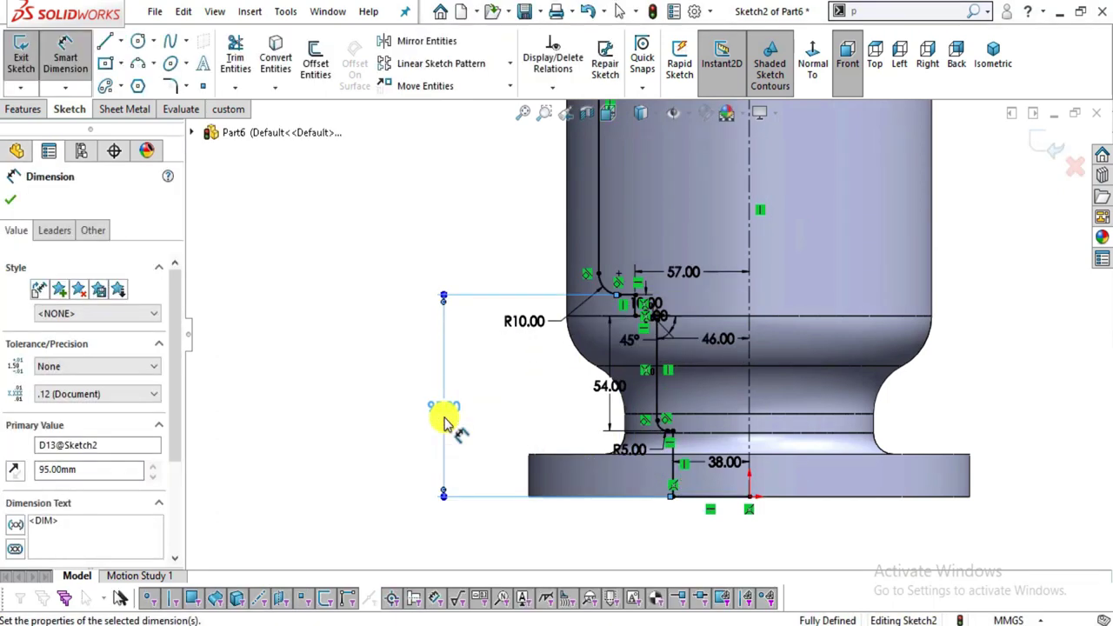
scroll(726, 268, "down", 2)
key("Escape")
scroll(609, 273, "down", 2)
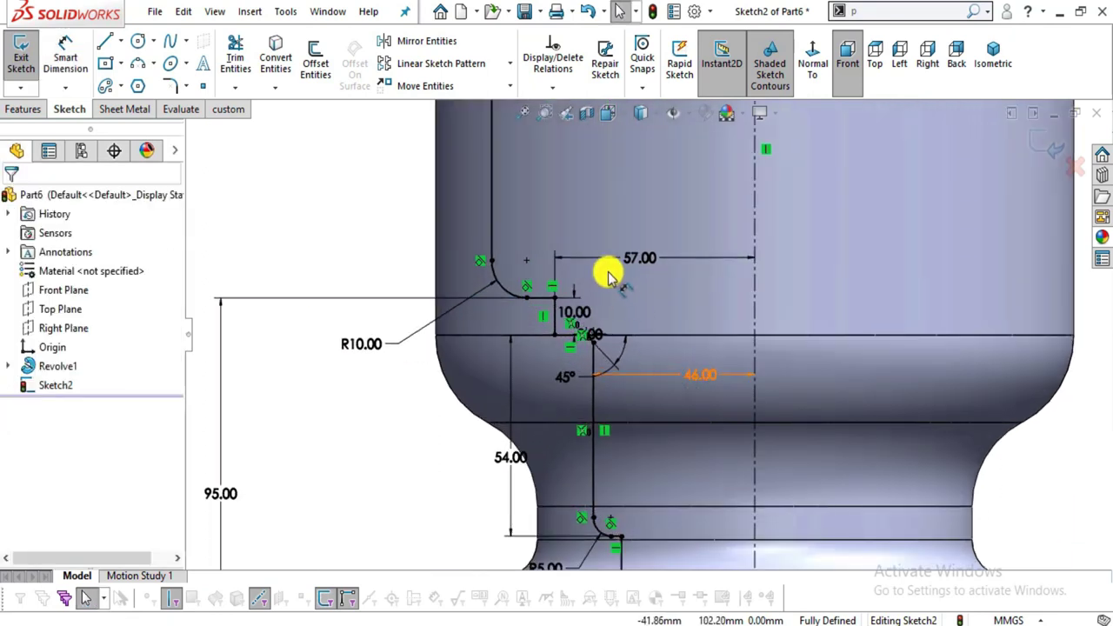
- Convert the sketch's vertical centerline from construction geometry to a solid line so it closes the bore profile
scroll(713, 455, "up", 3)
scroll(679, 409, "down", 3)
scroll(604, 490, "down", 5)
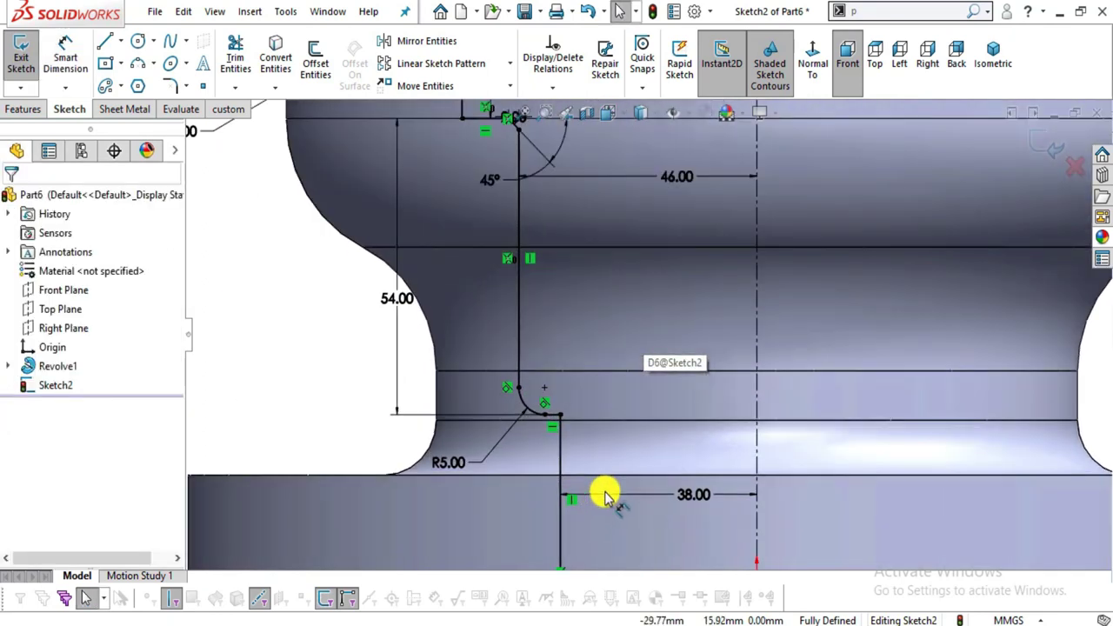
scroll(706, 417, "up", 2)
scroll(706, 418, "up", 2)
scroll(709, 319, "up", 2)
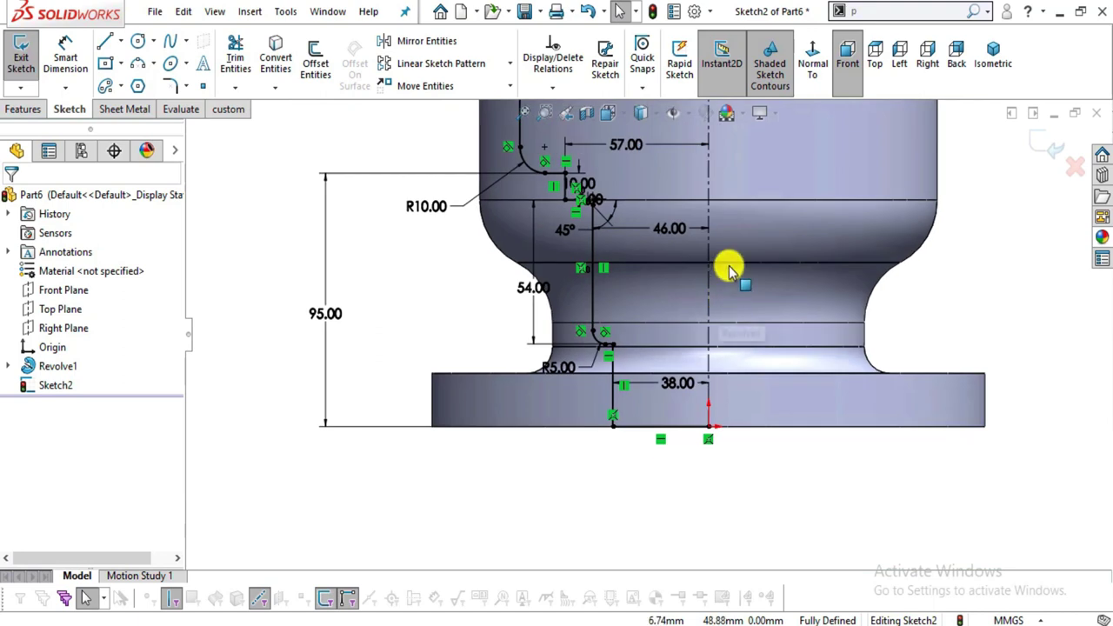
left_click(710, 206)
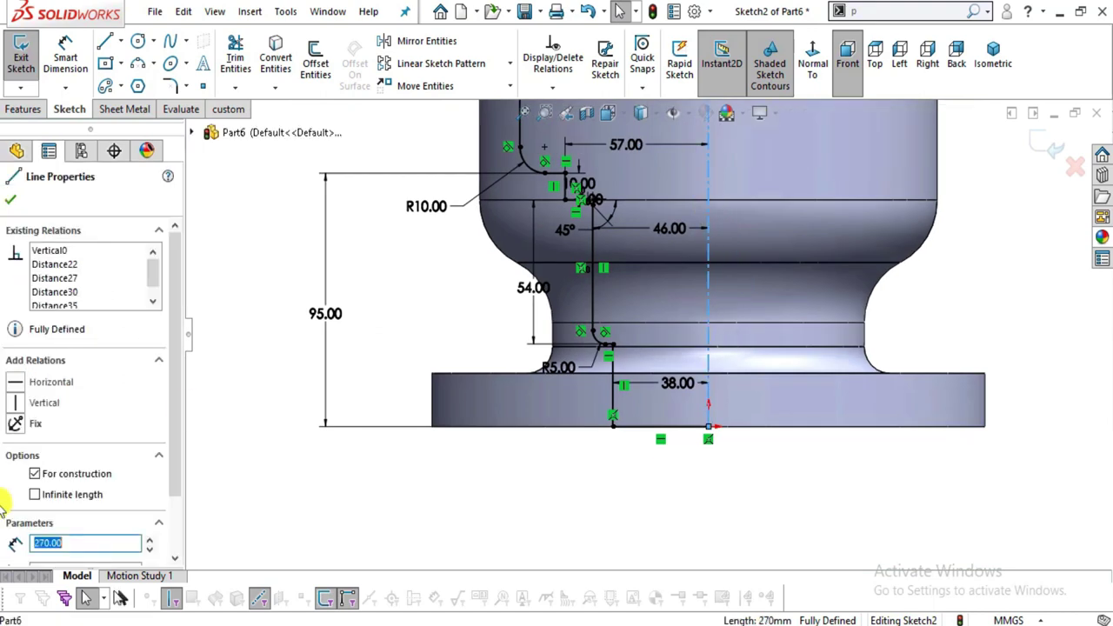
left_click(35, 475)
left_click(534, 479)
scroll(647, 334, "up", 3)
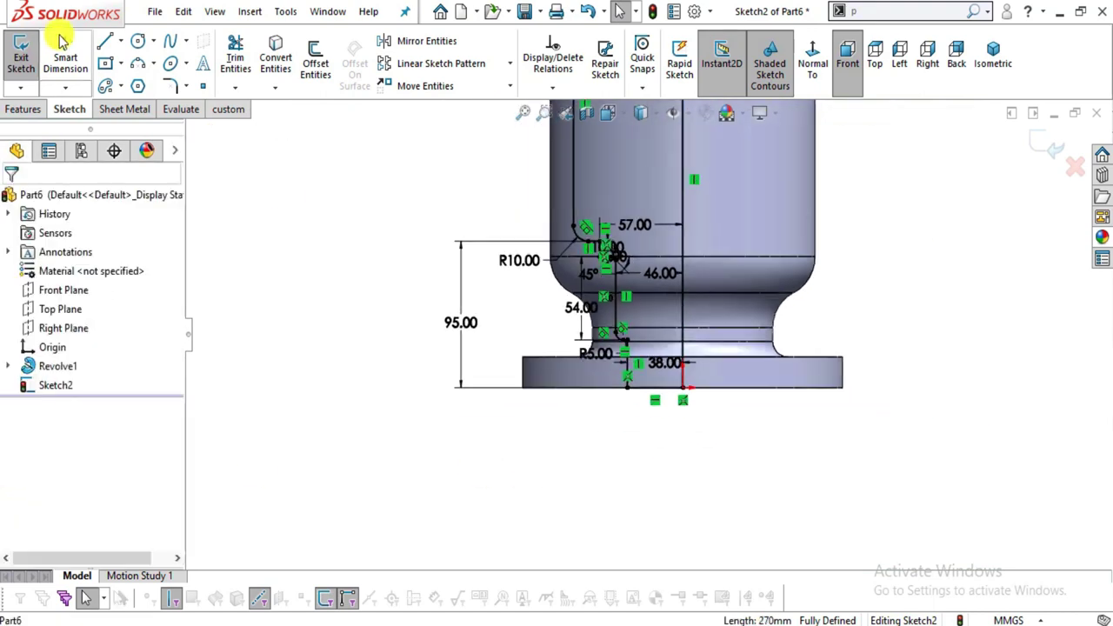
- Create a 360° revolved cut of the bore profile about its vertical center line
left_click(19, 110)
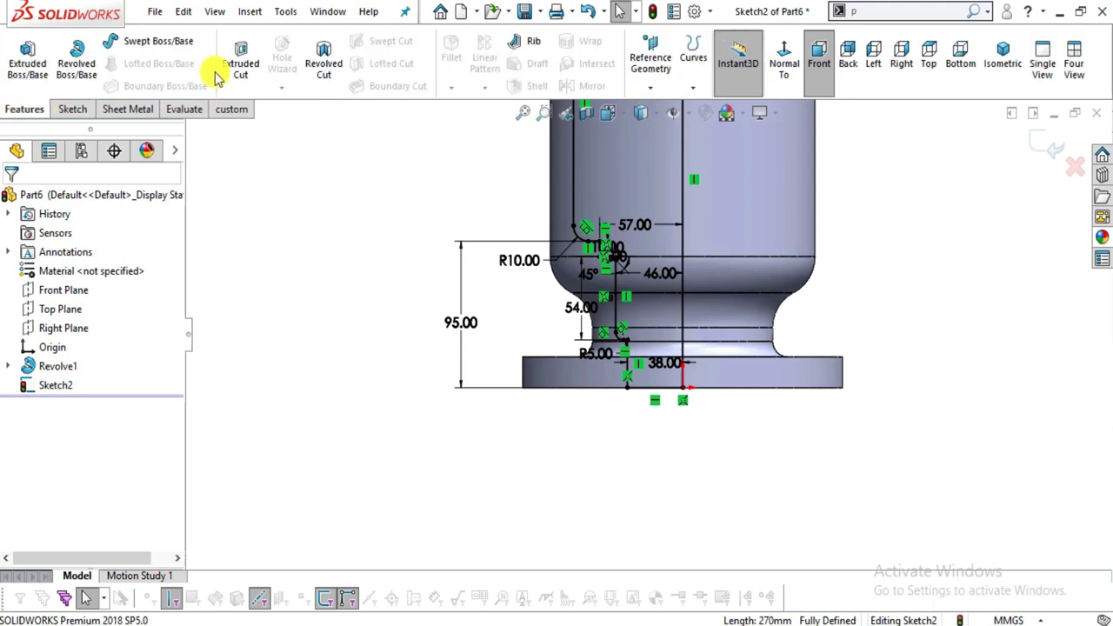
left_click(323, 67)
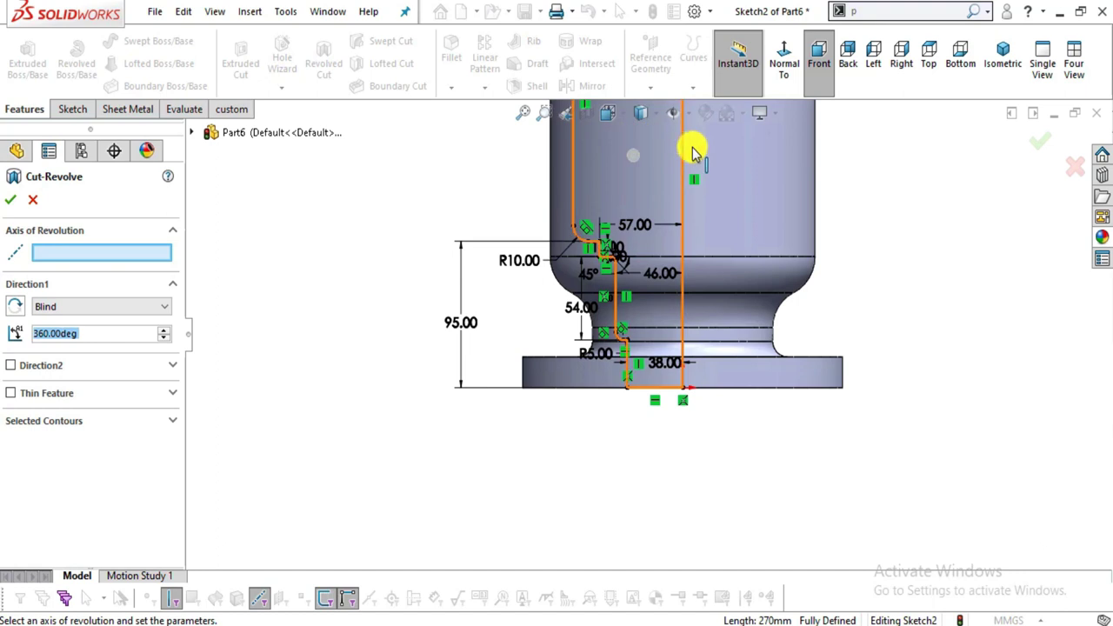
left_click(684, 154)
scroll(850, 423, "up", 5)
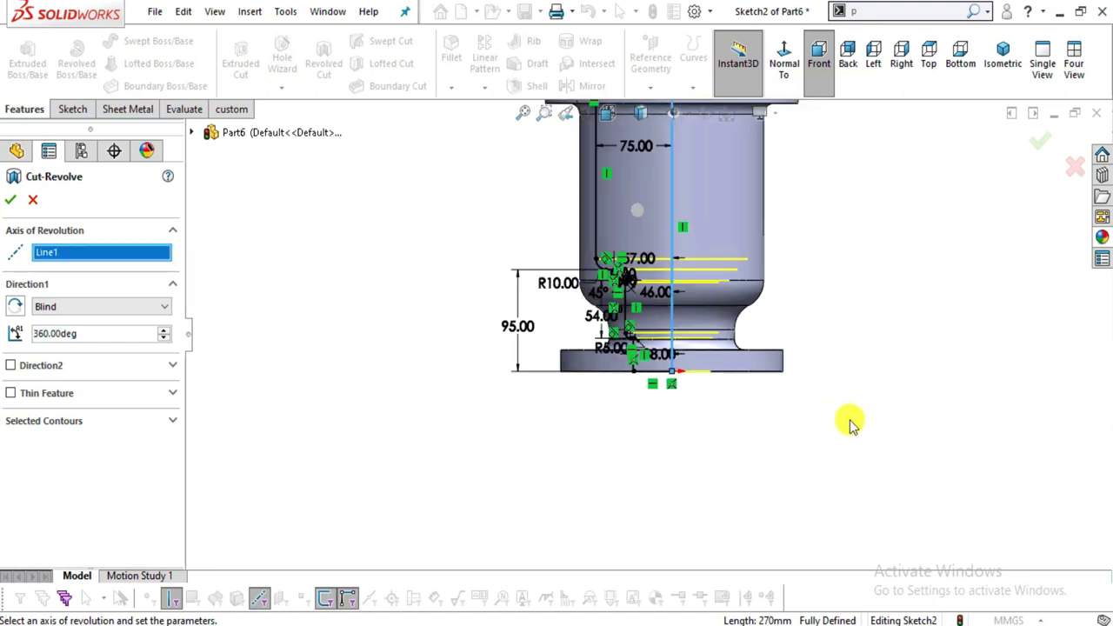
middle_click_drag(760, 205, 664, 368)
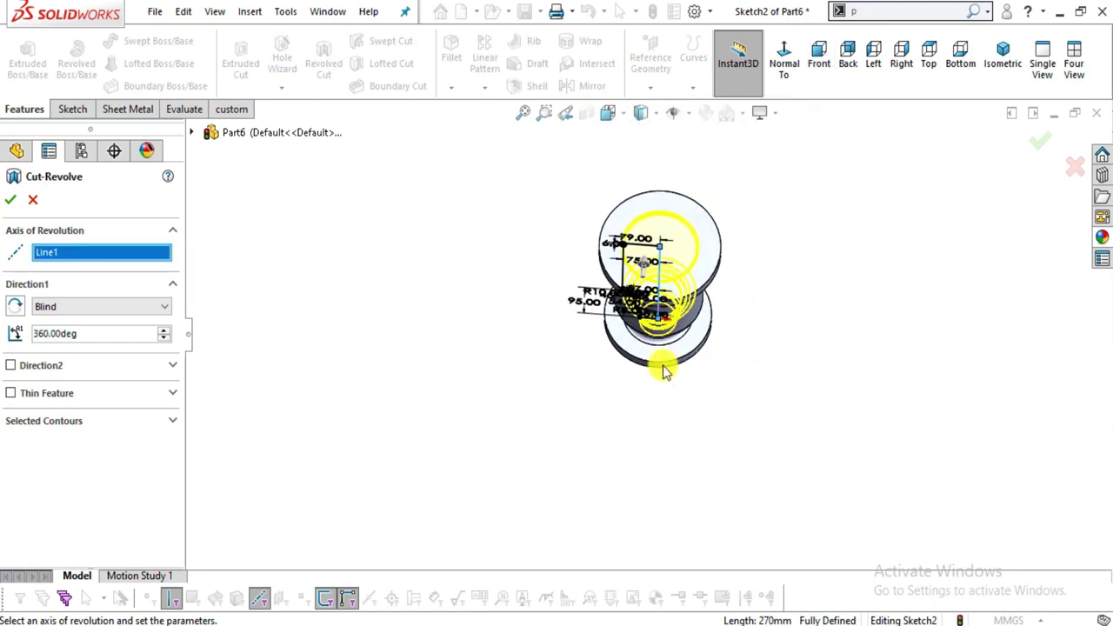
left_click(16, 201)
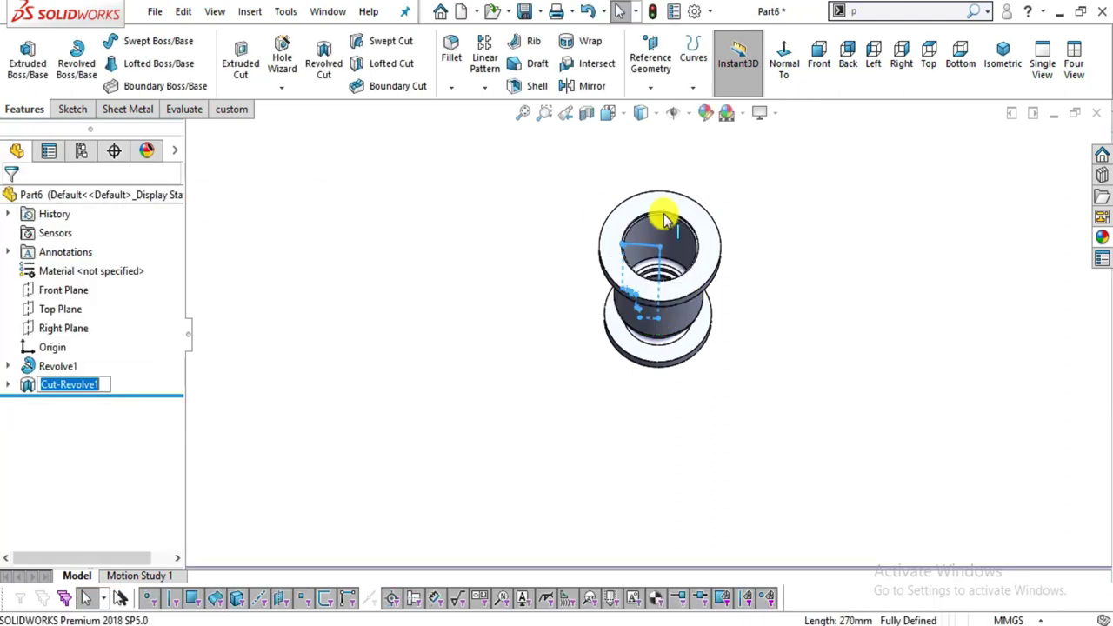
- Inspect the cut stepped bore and the outer shape of the valve body from above, below and the side
scroll(740, 278, "down", 2)
middle_click_drag(728, 312, 728, 380)
scroll(648, 370, "down", 3)
middle_click_drag(649, 370, 659, 337)
middle_click_drag(682, 273, 659, 353)
scroll(601, 281, "down", 3)
middle_click_drag(601, 281, 539, 35)
scroll(569, 249, "down", 3)
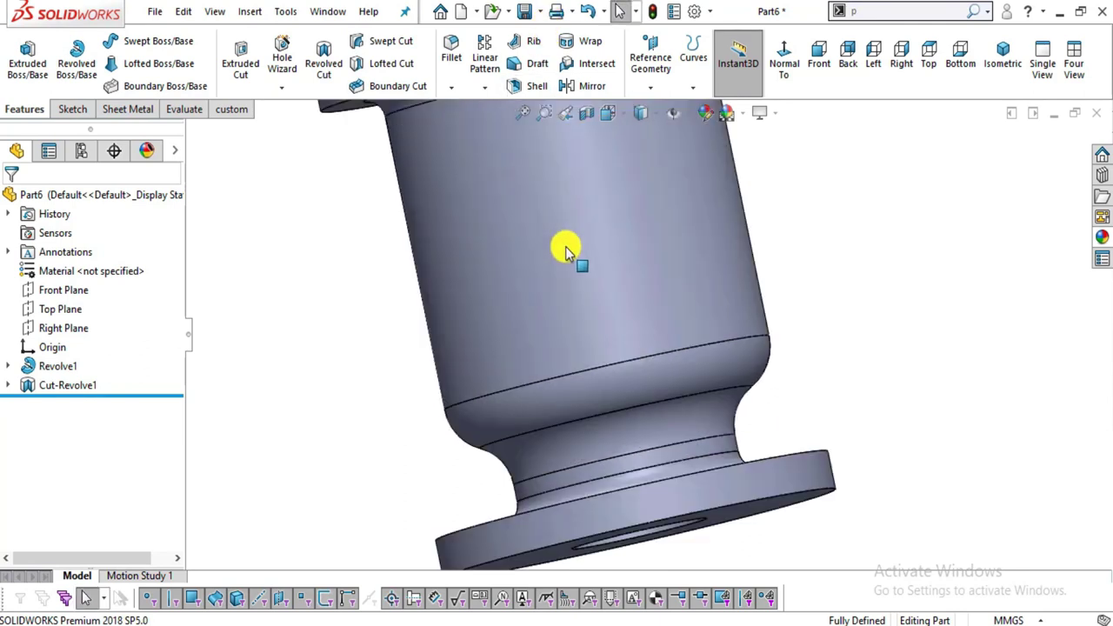
scroll(676, 281, "up", 3)
middle_click_drag(676, 281, 757, 261)
scroll(758, 261, "up", 3)
scroll(677, 324, "down", 2)
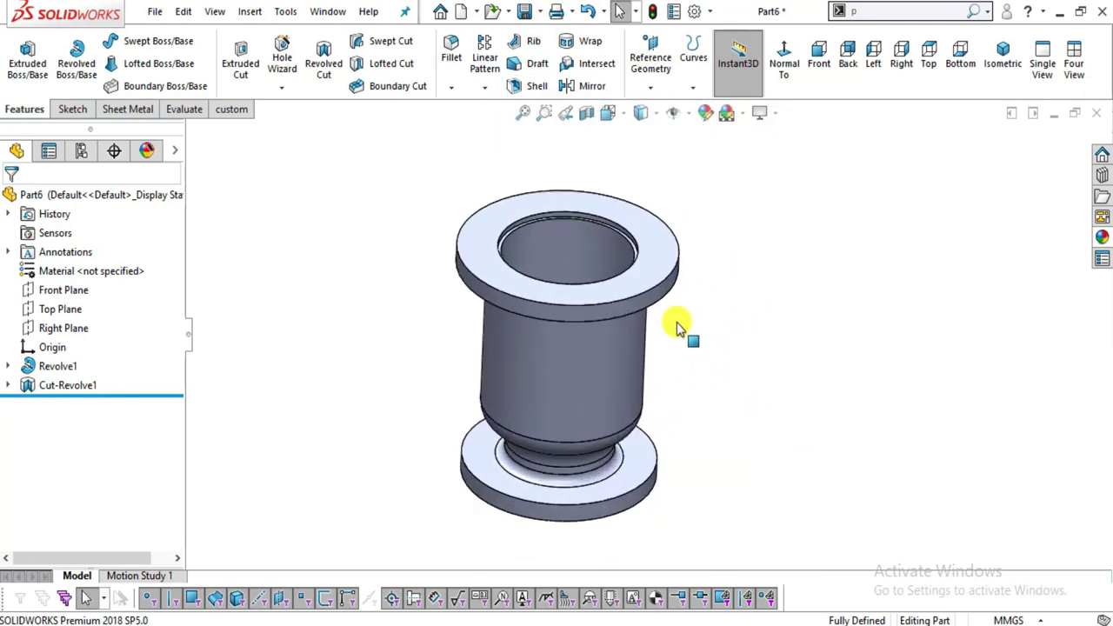
- Create a reference plane offset 180 mm from the Front Plane for the side flange, following the reference drawing 16.jpg
key("alt+Tab")
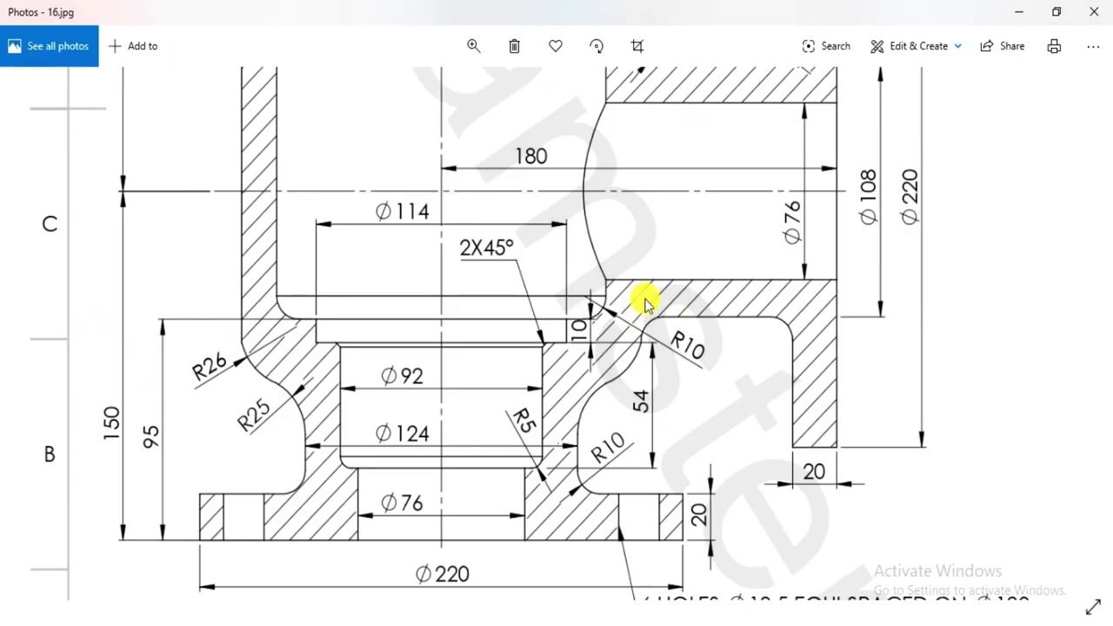
left_click_drag(645, 305, 621, 423)
left_click_drag(757, 398, 637, 370)
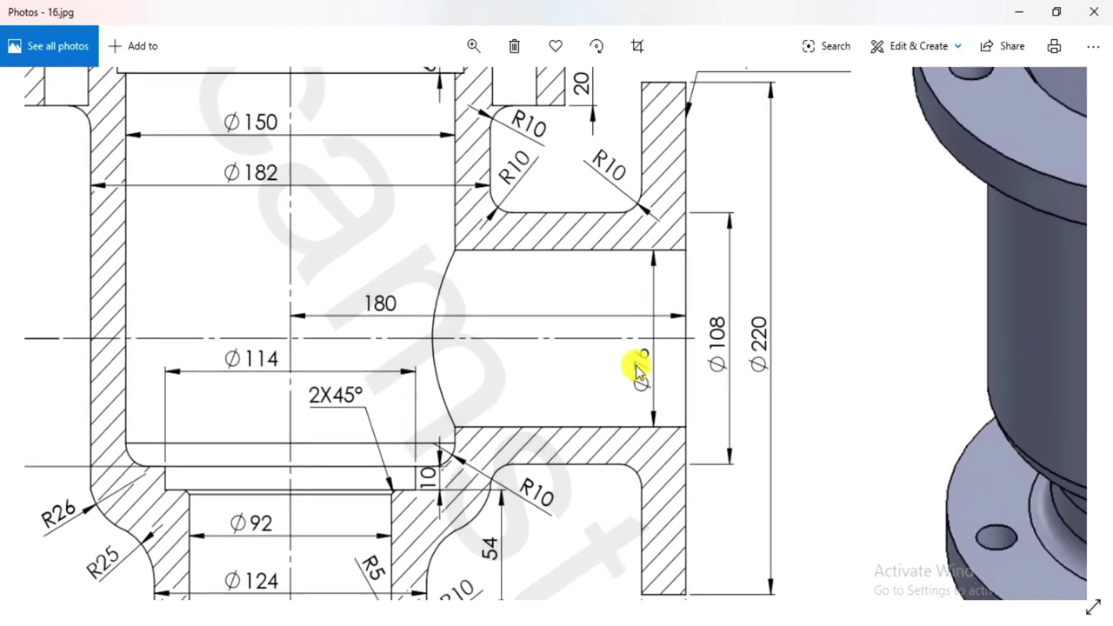
scroll(574, 367, "down", 3)
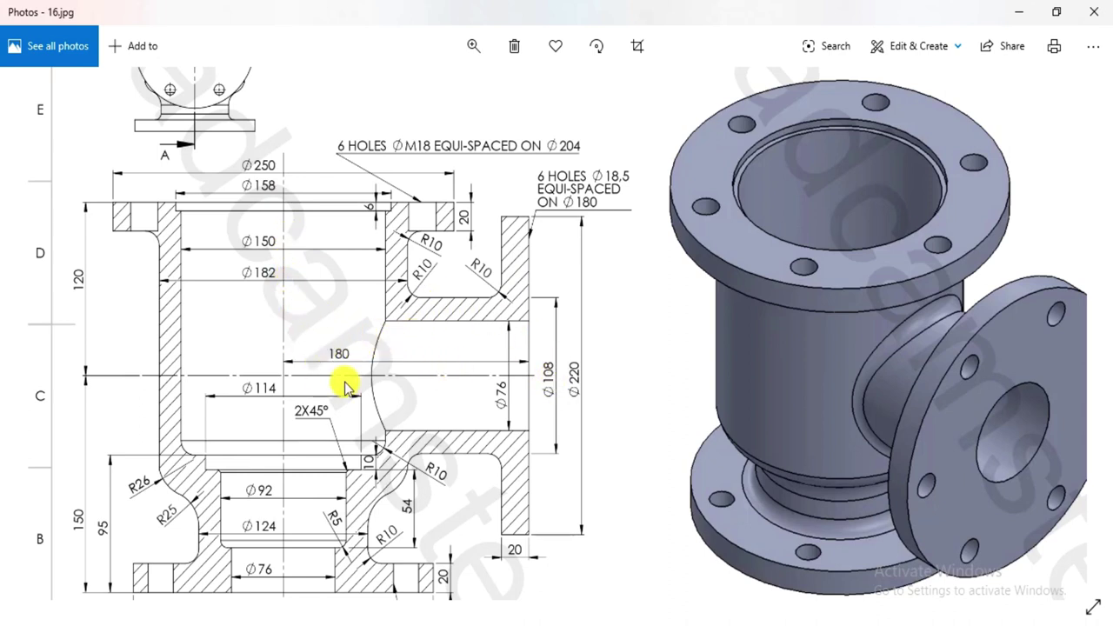
key("alt+Tab")
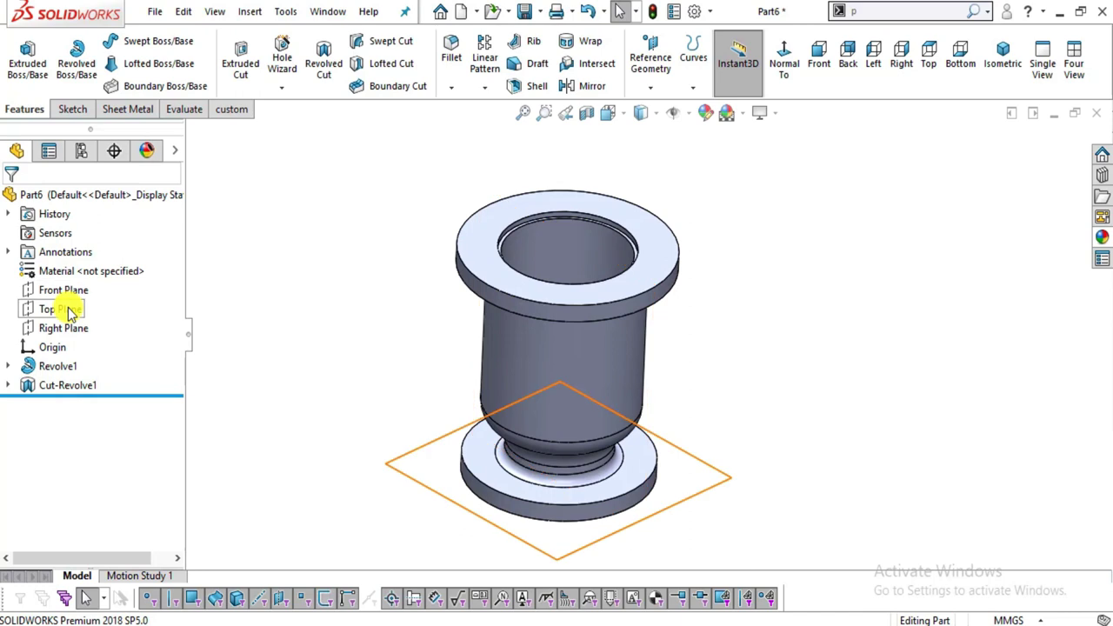
left_click(63, 290)
middle_click_drag(653, 348, 638, 245)
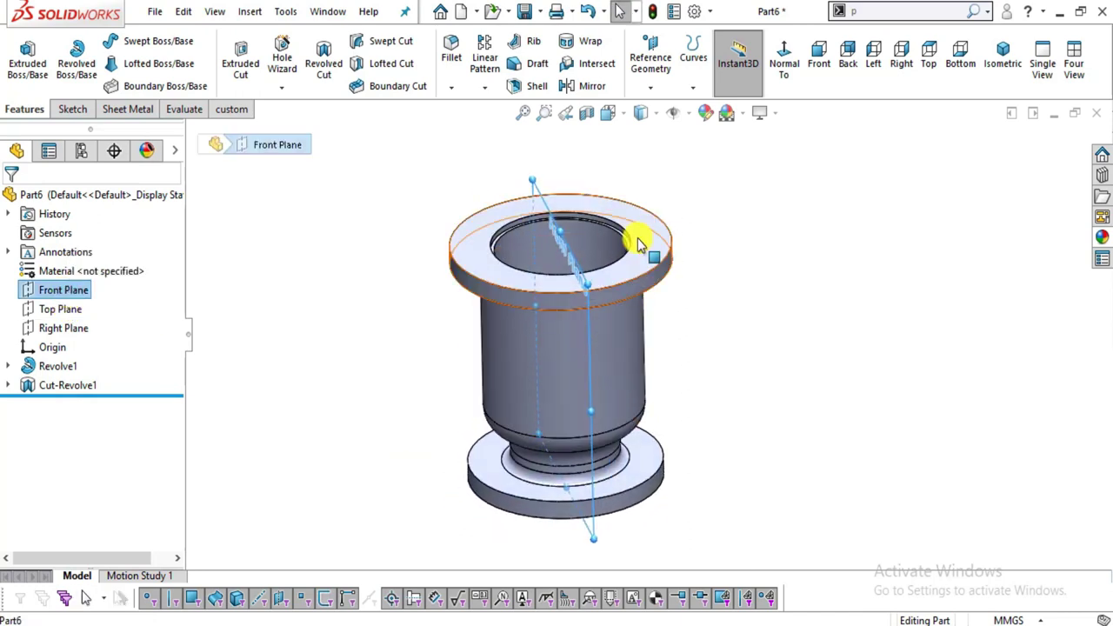
left_click(656, 90)
left_click(664, 110)
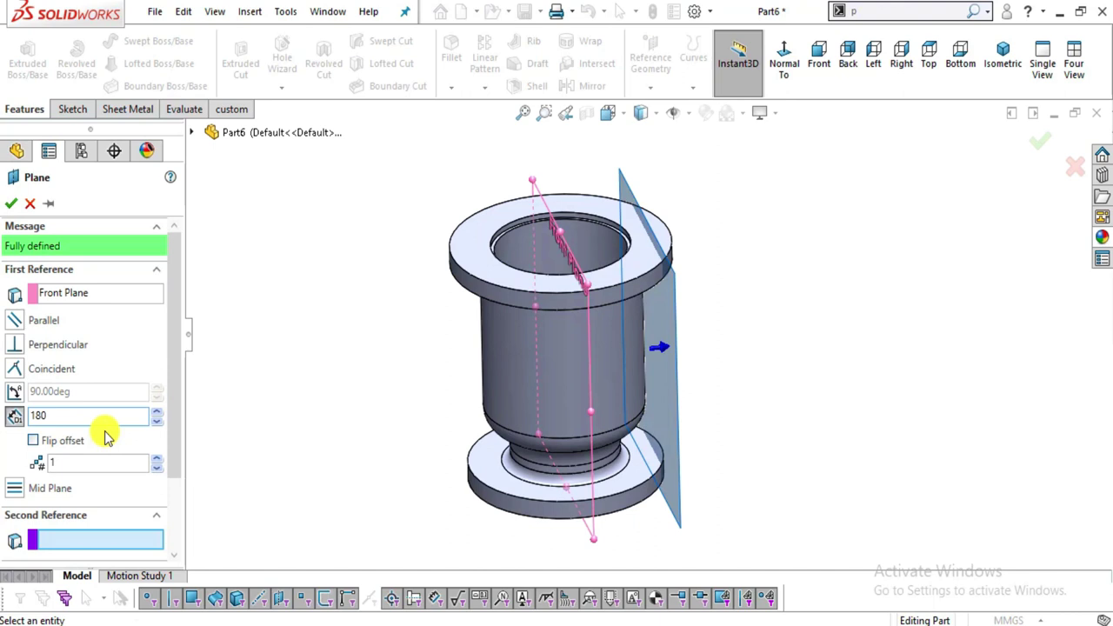
key("Return")
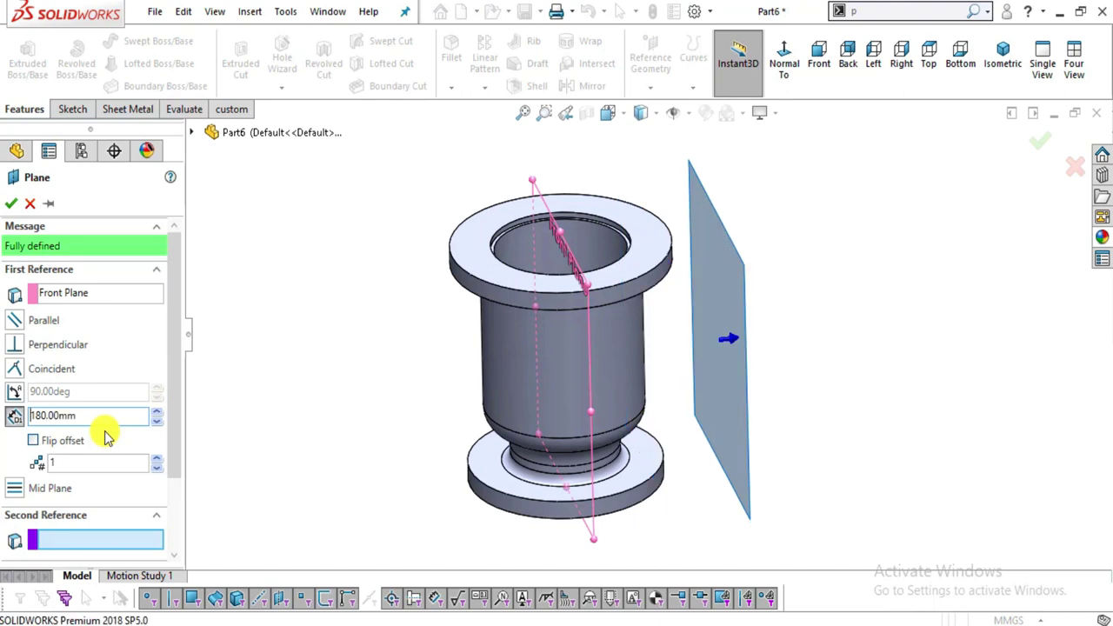
left_click(14, 206)
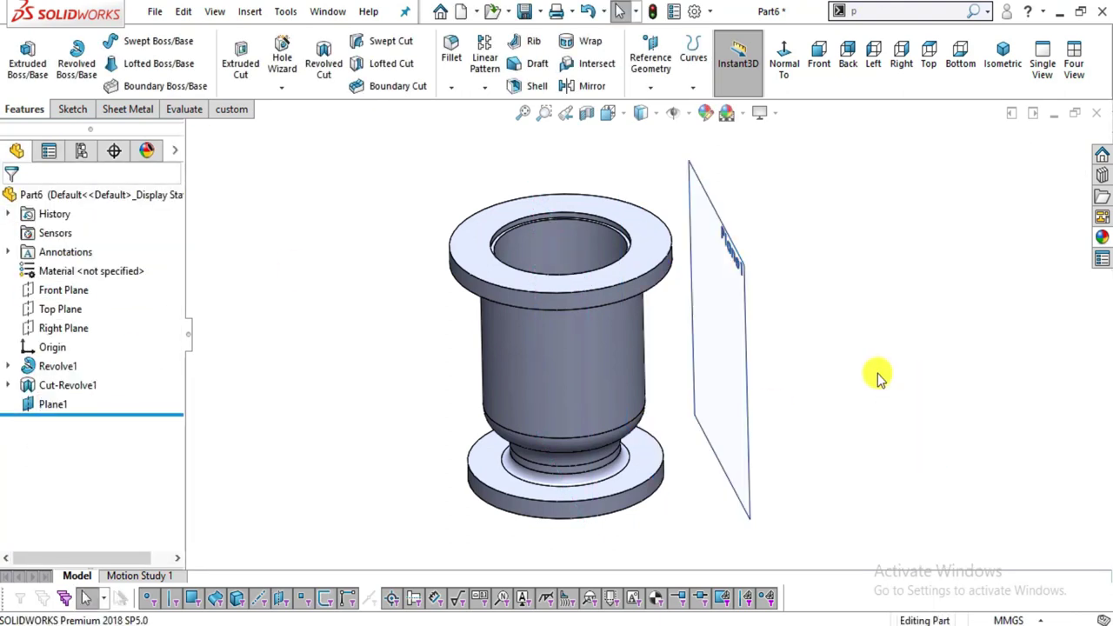
- Orient the view normal to the 180 mm offset plane and start a new sketch on it
left_click(790, 64)
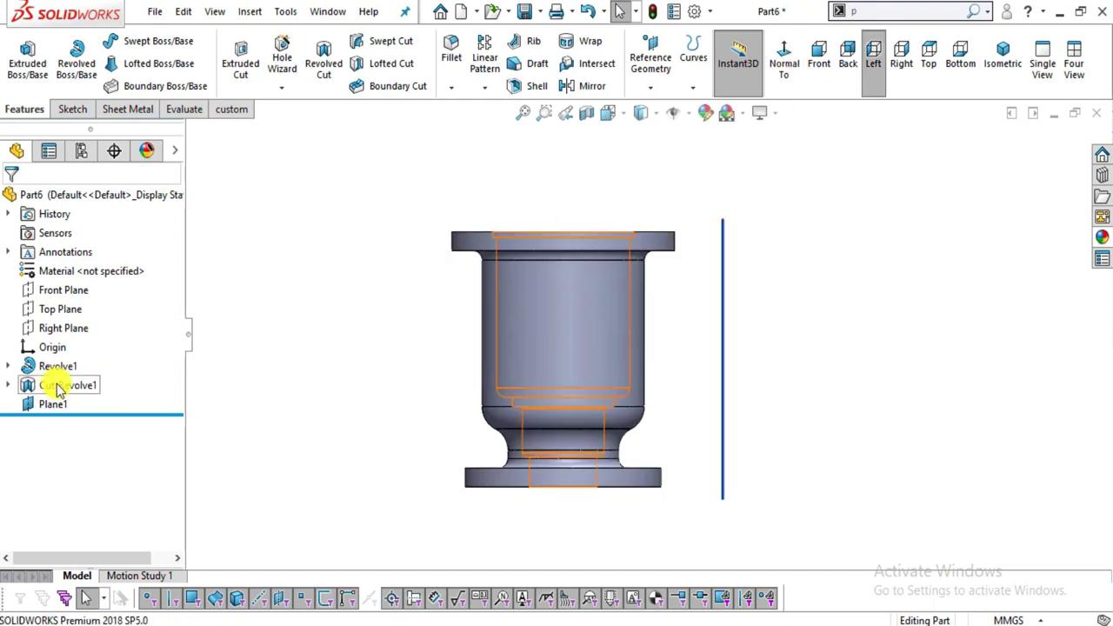
left_click(50, 404)
left_click(788, 66)
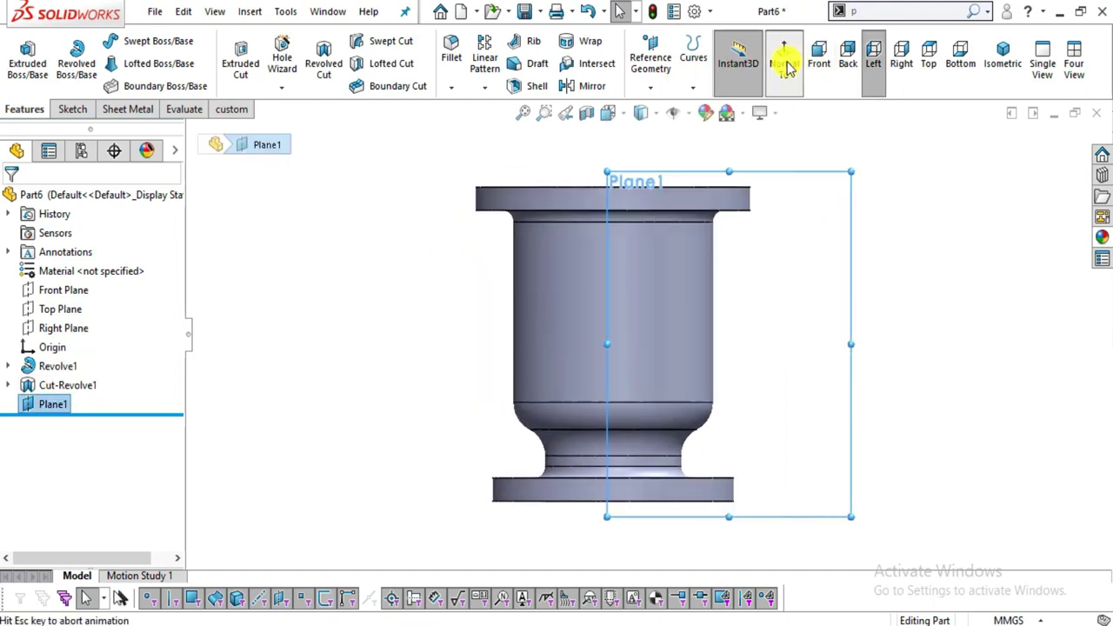
left_click(69, 108)
left_click(21, 54)
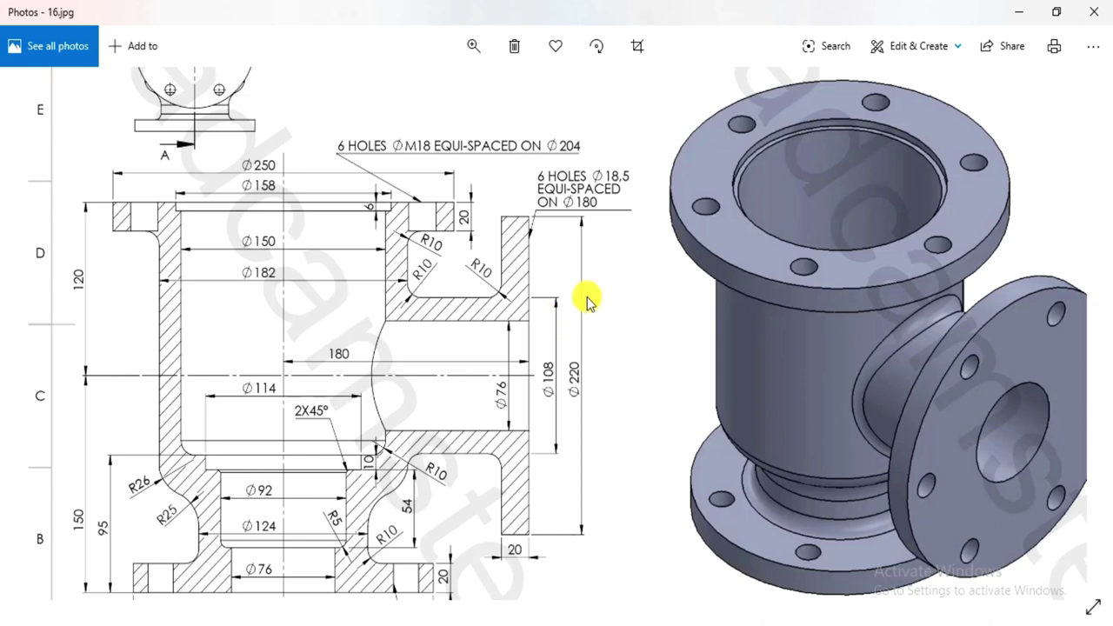
- Sketch a 220 mm diameter circle on the body's vertical centre axis for the side flange, per reference drawing 16.jpg
key("alt+Tab")
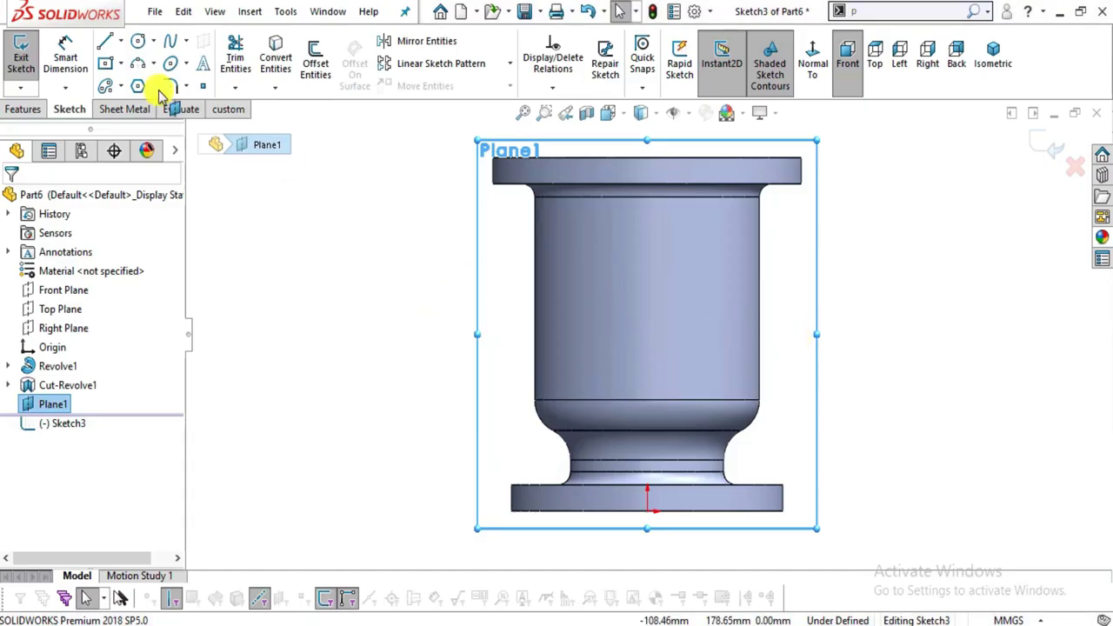
left_click(138, 41)
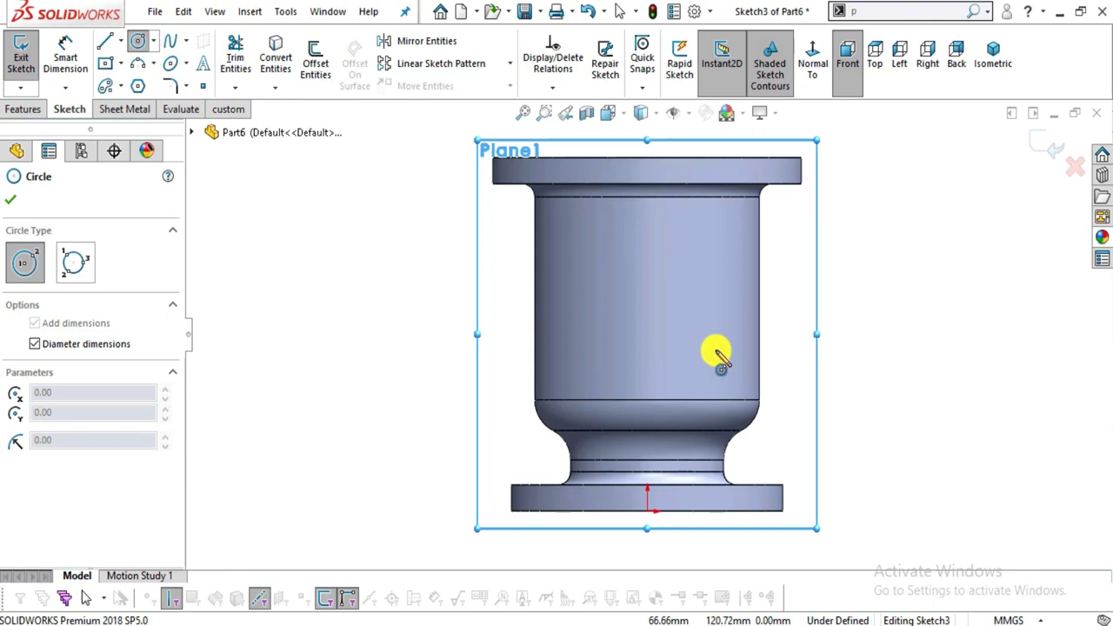
scroll(716, 351, "up", 2)
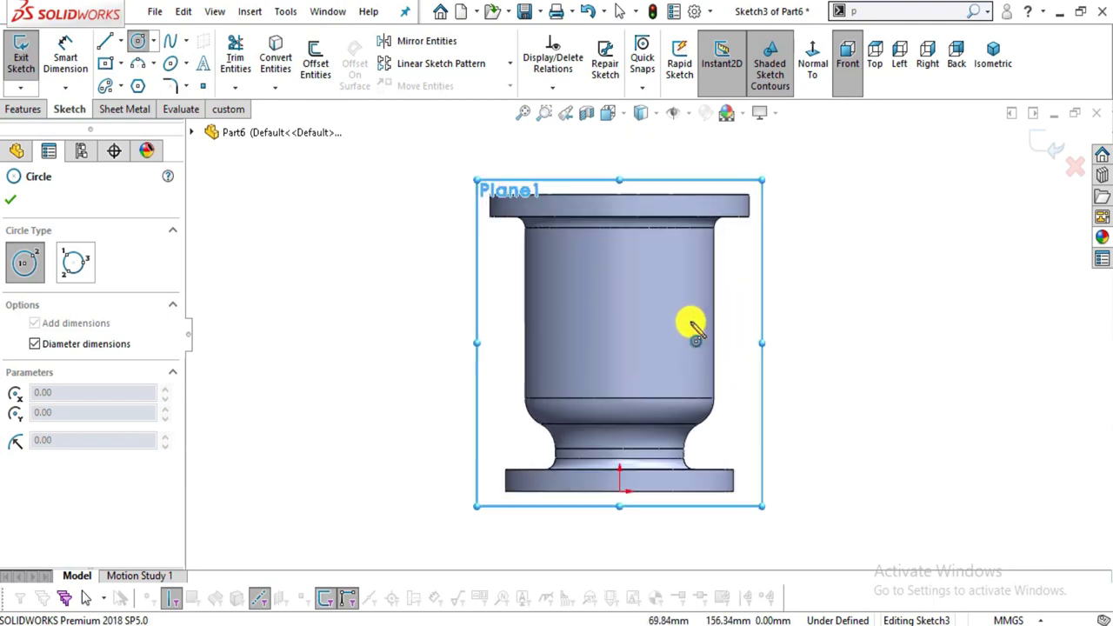
left_click(620, 311)
key("alt+Tab")
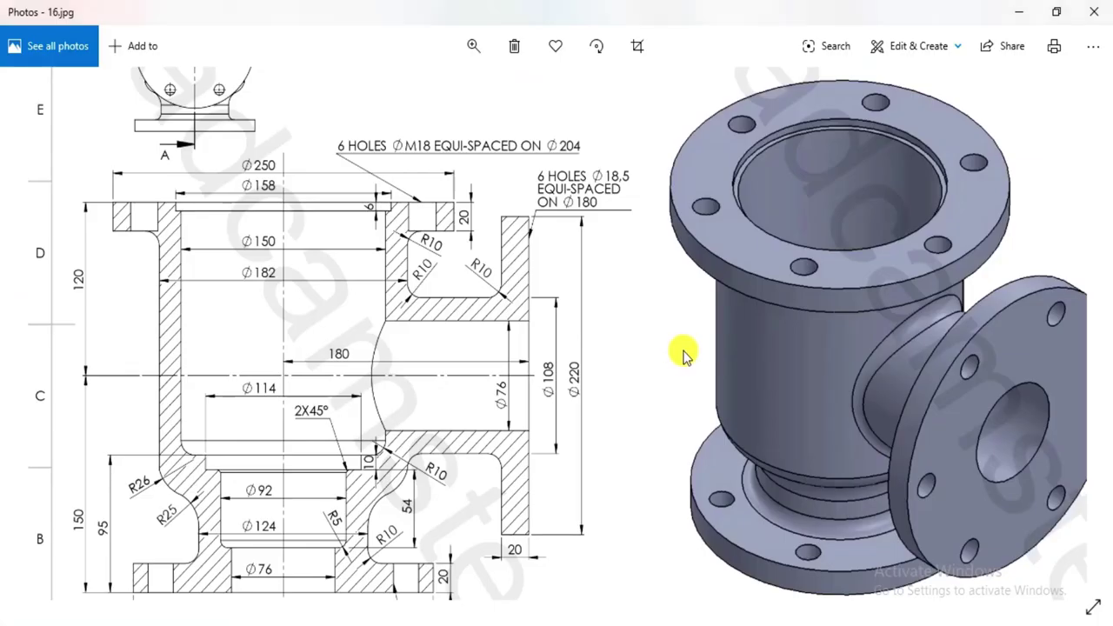
key("alt+Tab")
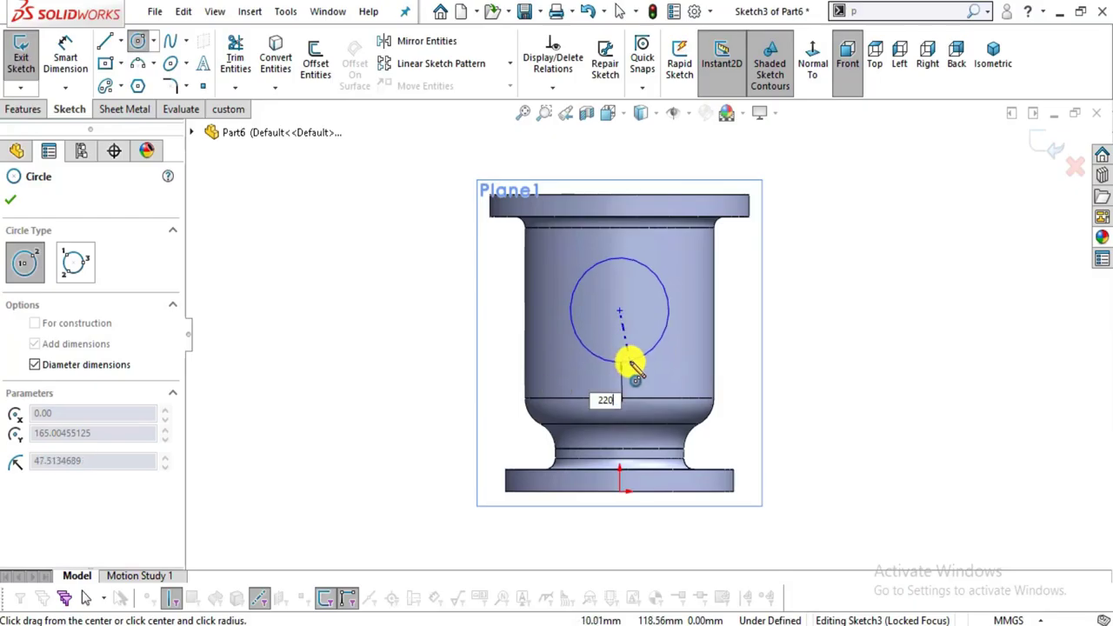
key("Return")
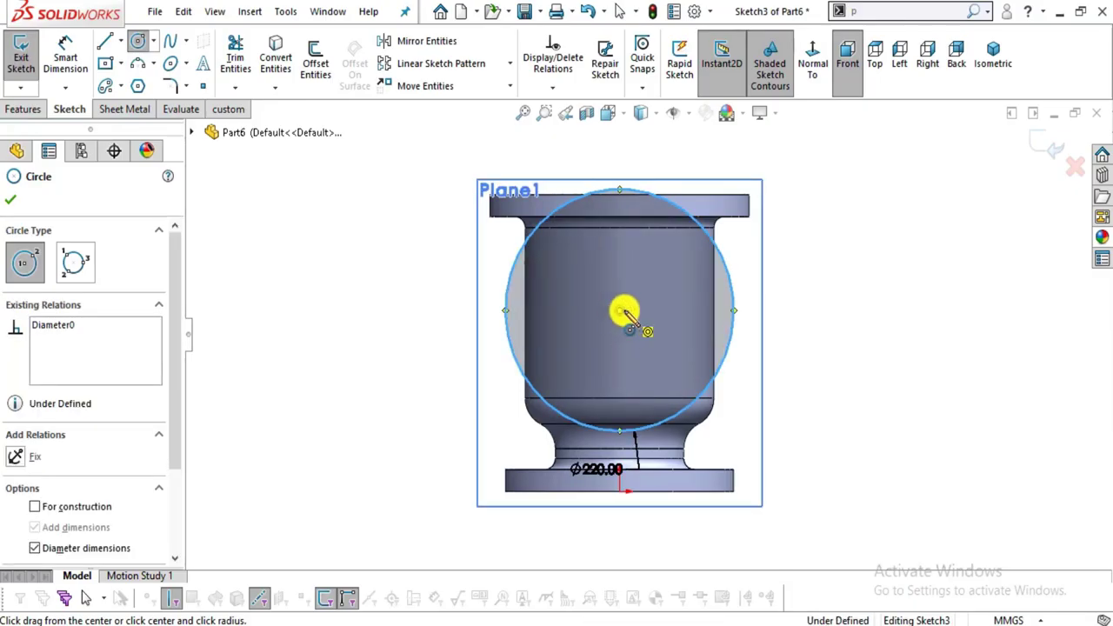
- Add a concentric 108 mm diameter circle inside the flange circle for the branch pipe
left_click(620, 311)
type("108")
key("Return")
key("Escape")
key("f")
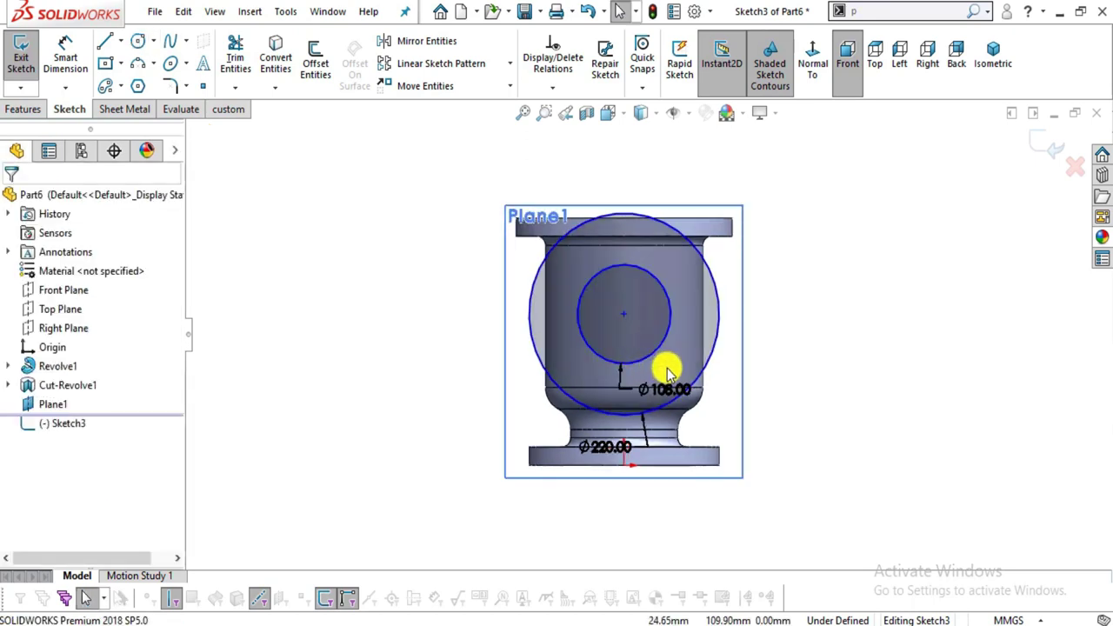
- Apply a Vertical relation between the circles' shared centre point and the origin
left_click(600, 290)
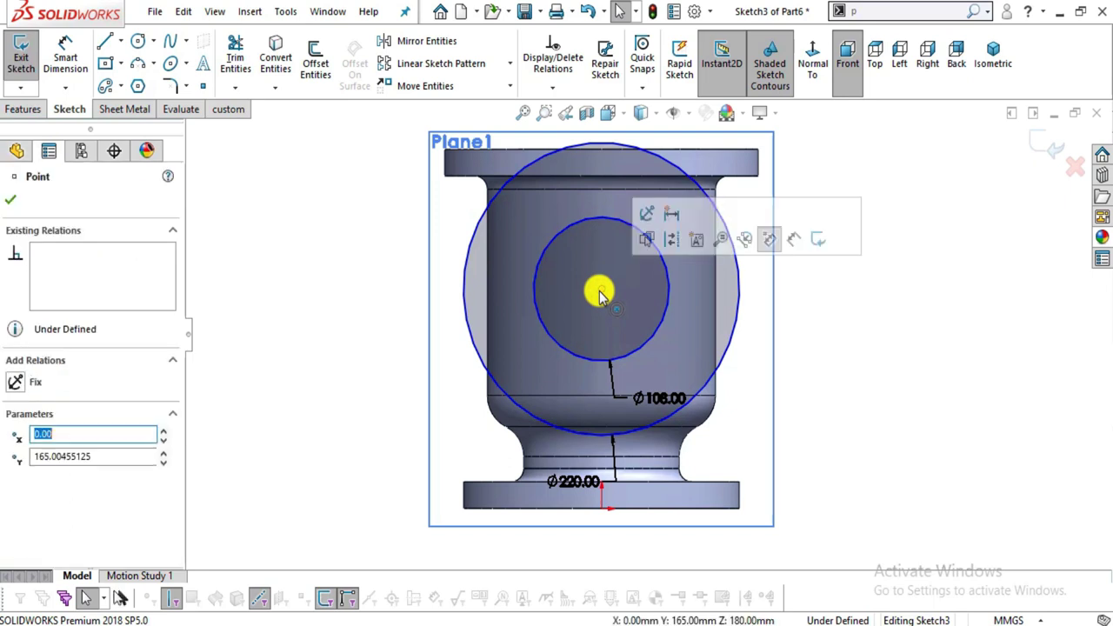
left_click(601, 509, "ctrl")
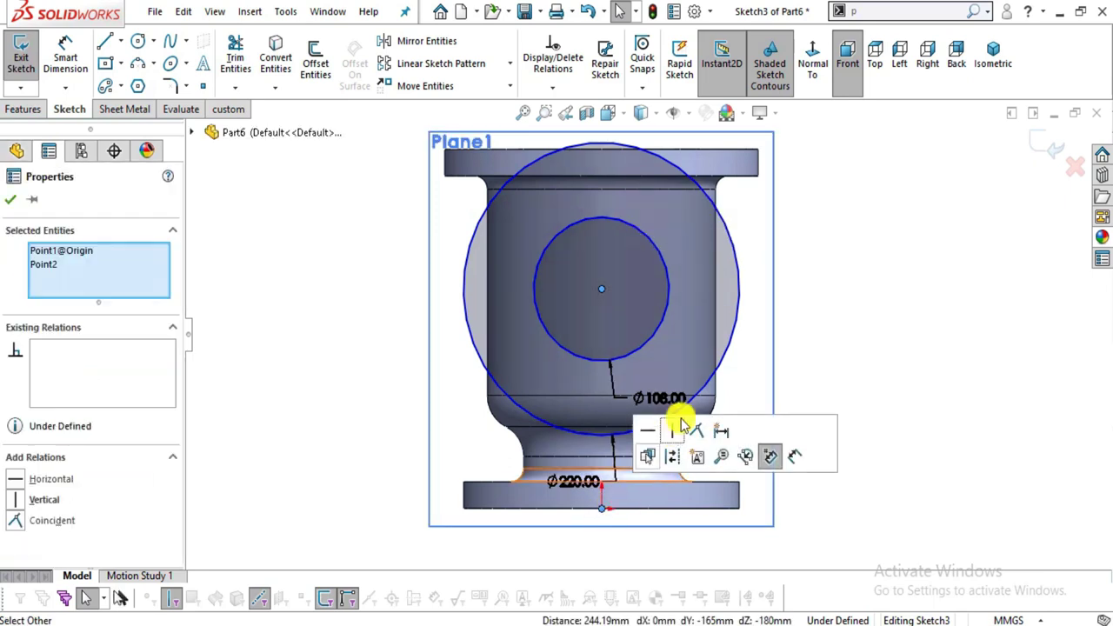
left_click(675, 435)
left_click(845, 360)
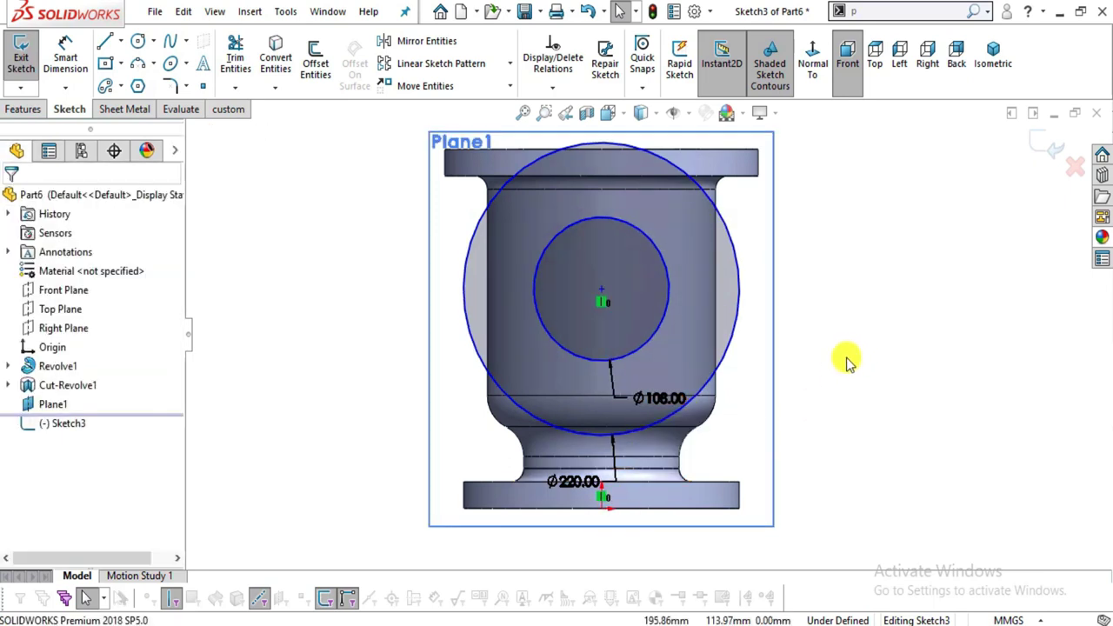
- Shift the concentric circles to about 140 mm above the base and look up the branch centre height in reference drawing 16.jpg
key("alt+Tab")
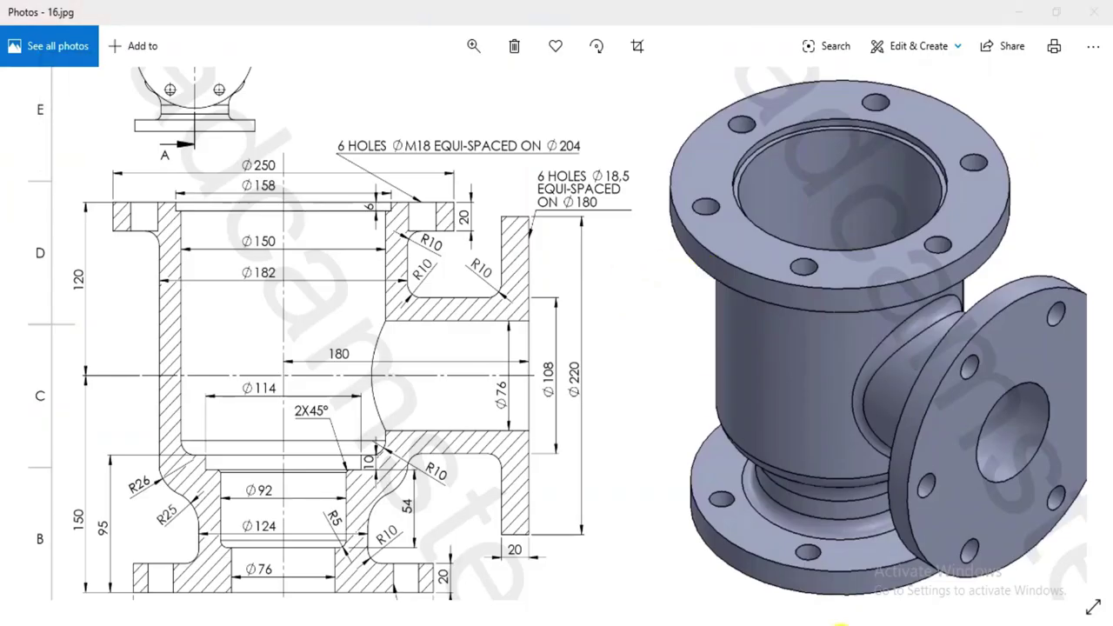
left_click(841, 625)
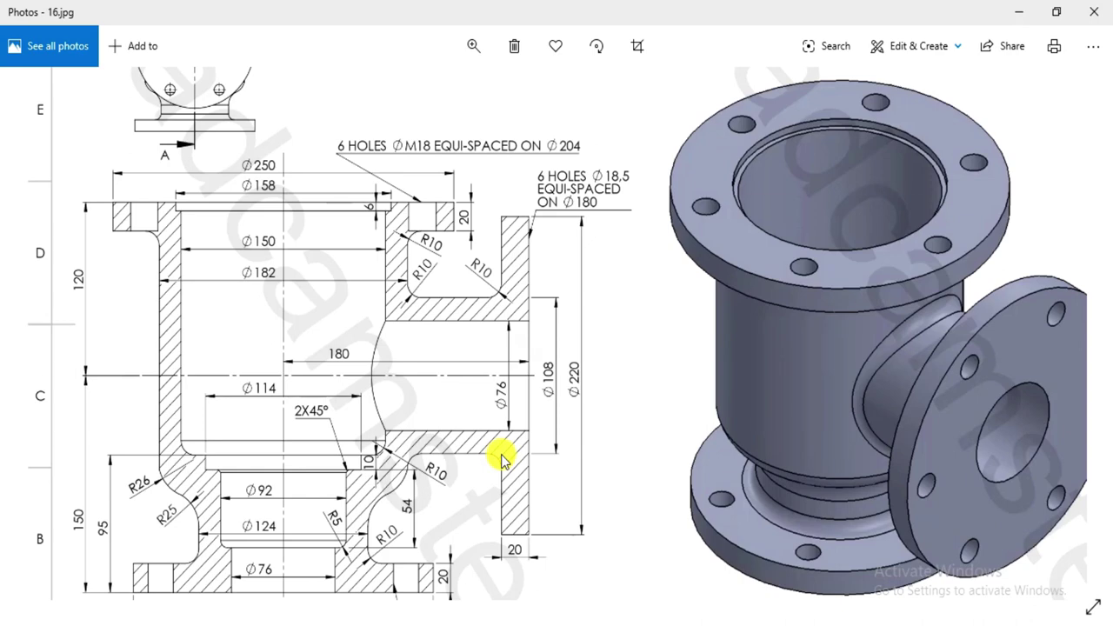
key("alt+Tab")
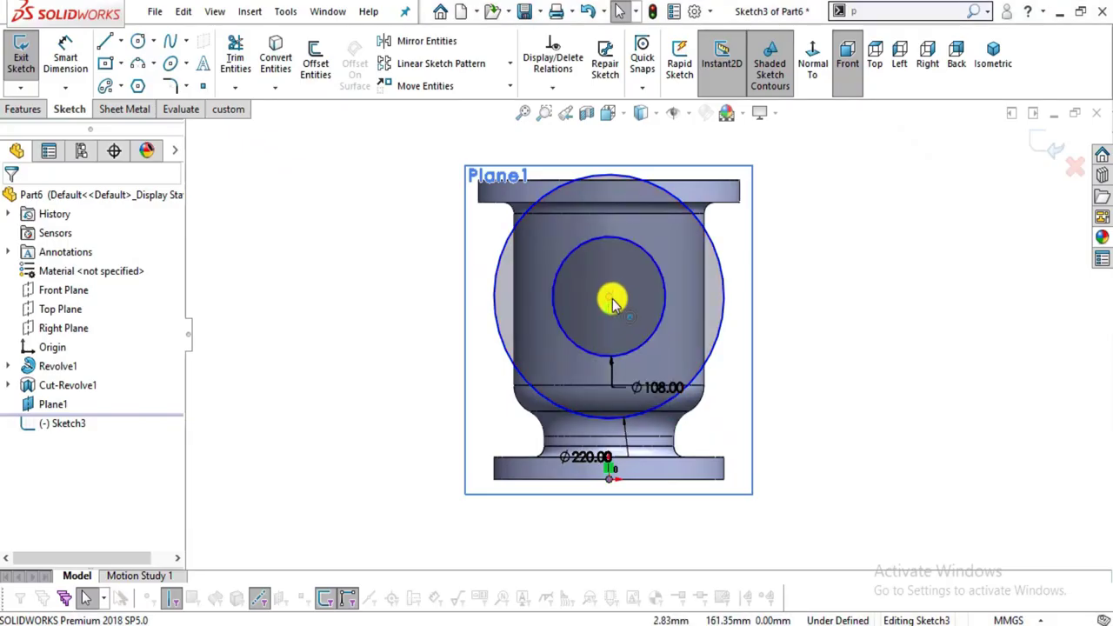
mouse_move(609, 315)
left_mouse_down()
mouse_move(617, 296)
mouse_move(614, 329)
left_mouse_up()
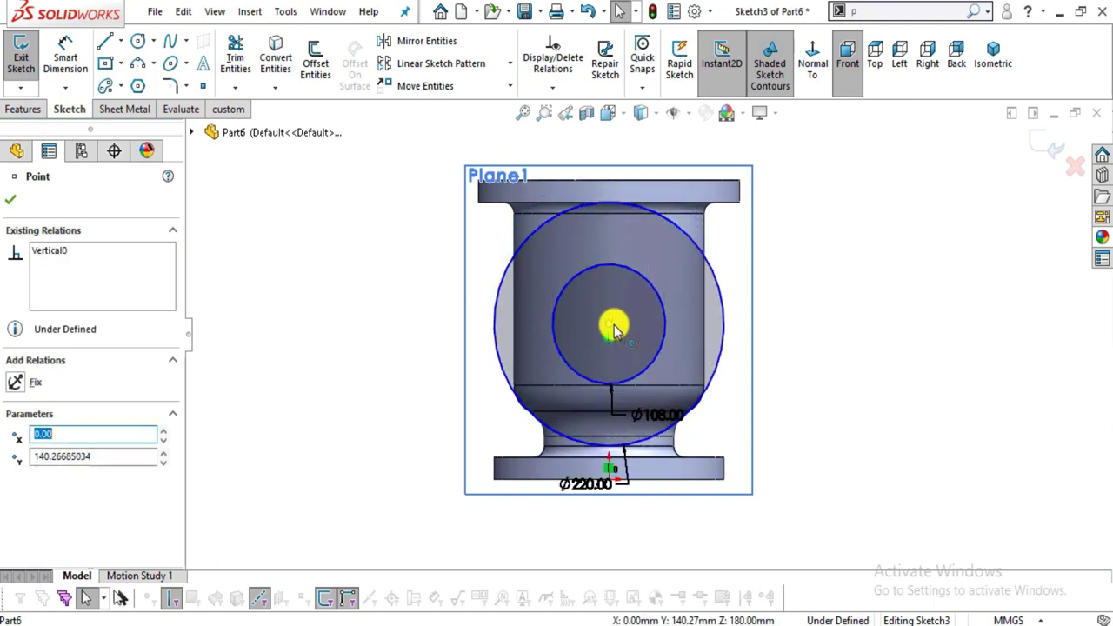
key("alt+Tab")
left_click_drag(423, 448, 468, 386)
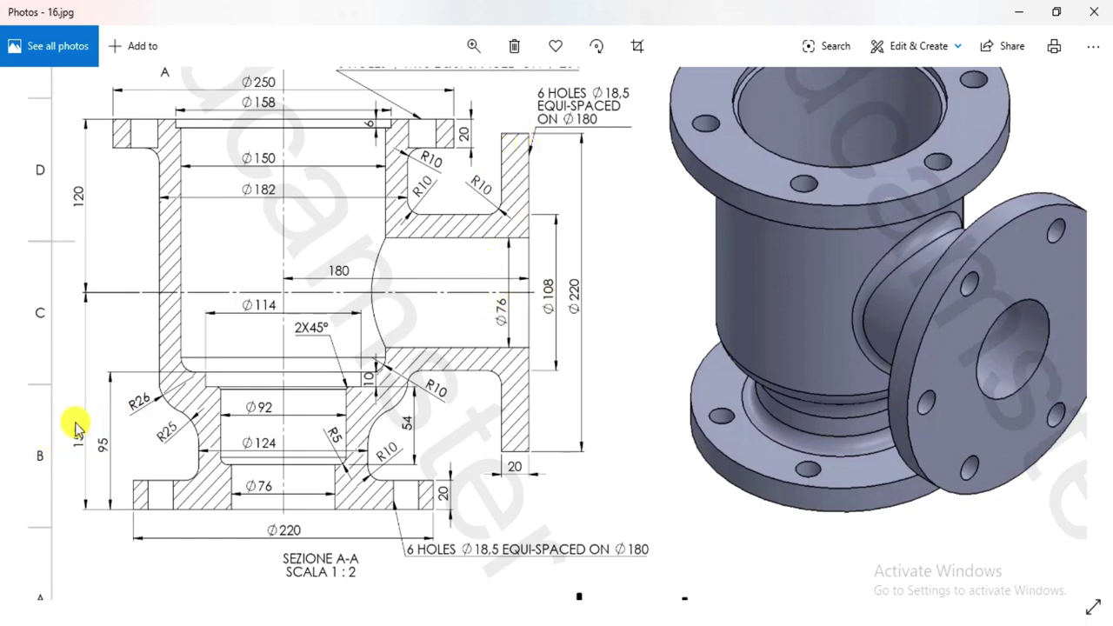
key("alt+Tab")
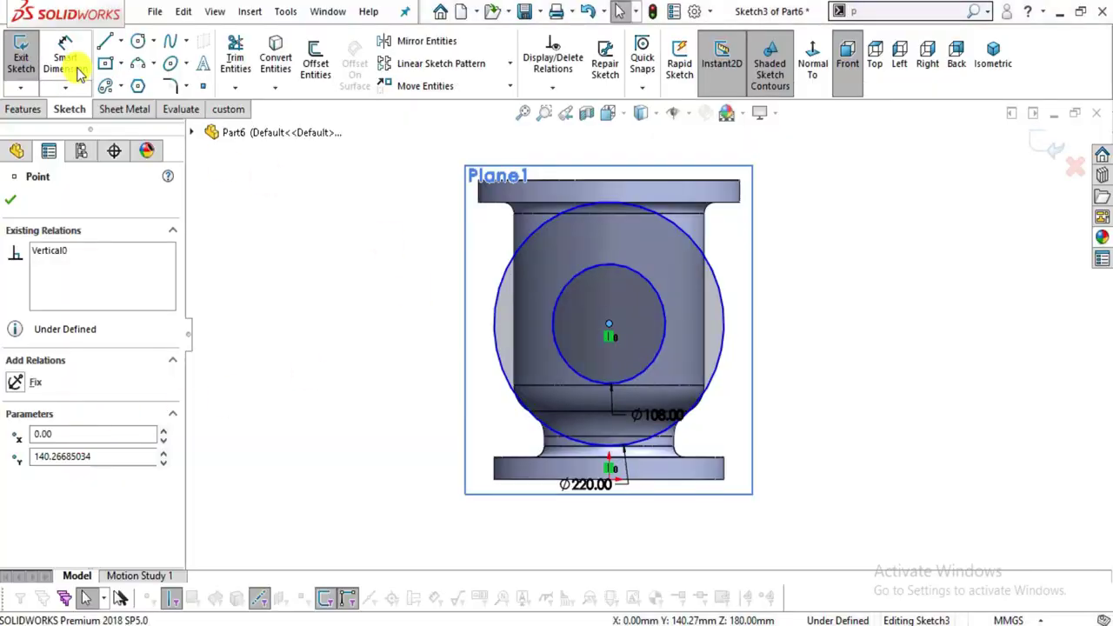
- Dimension the circles' centre 150 mm above the bottom edge of the base flange
key("Escape")
left_click(609, 326)
left_click(677, 487)
left_click(813, 419)
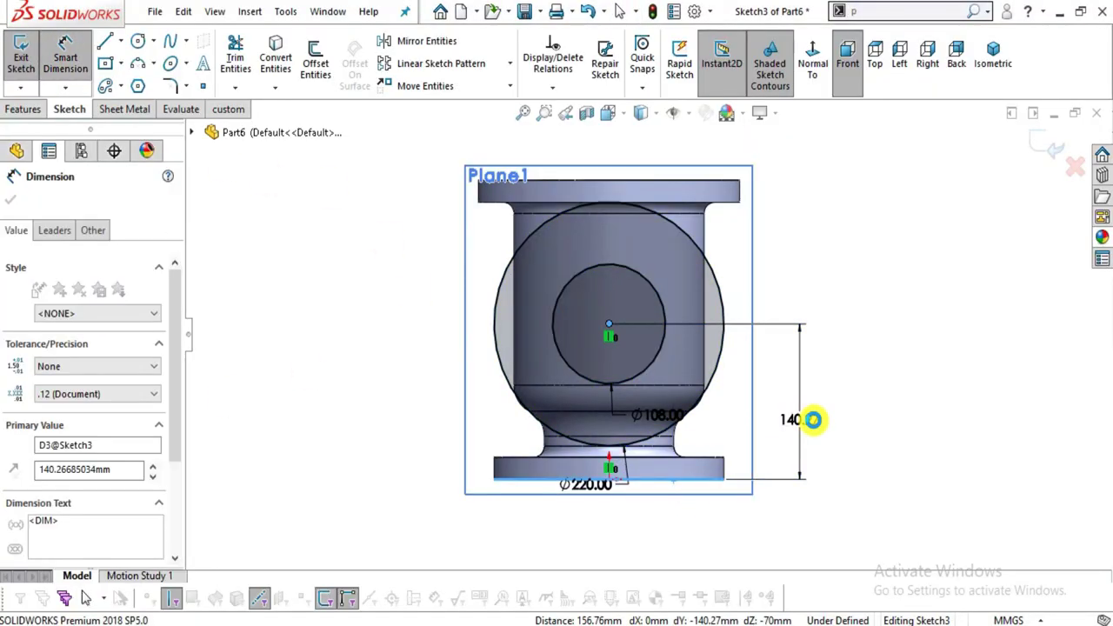
type("150")
key("Return")
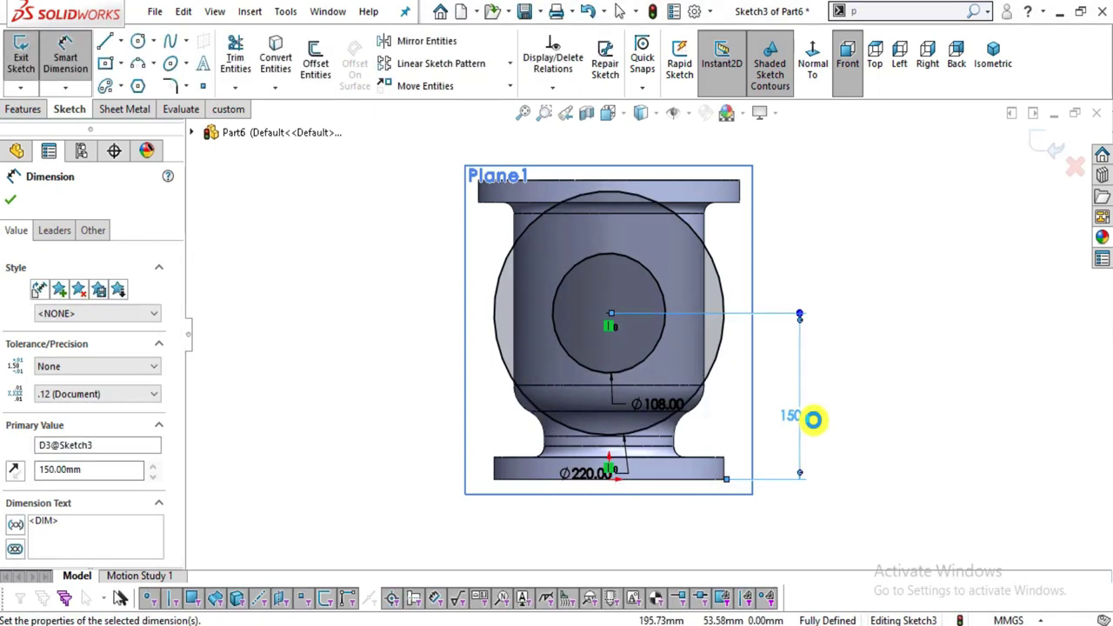
key("Escape")
scroll(696, 298, "up", 3)
scroll(733, 335, "down", 3)
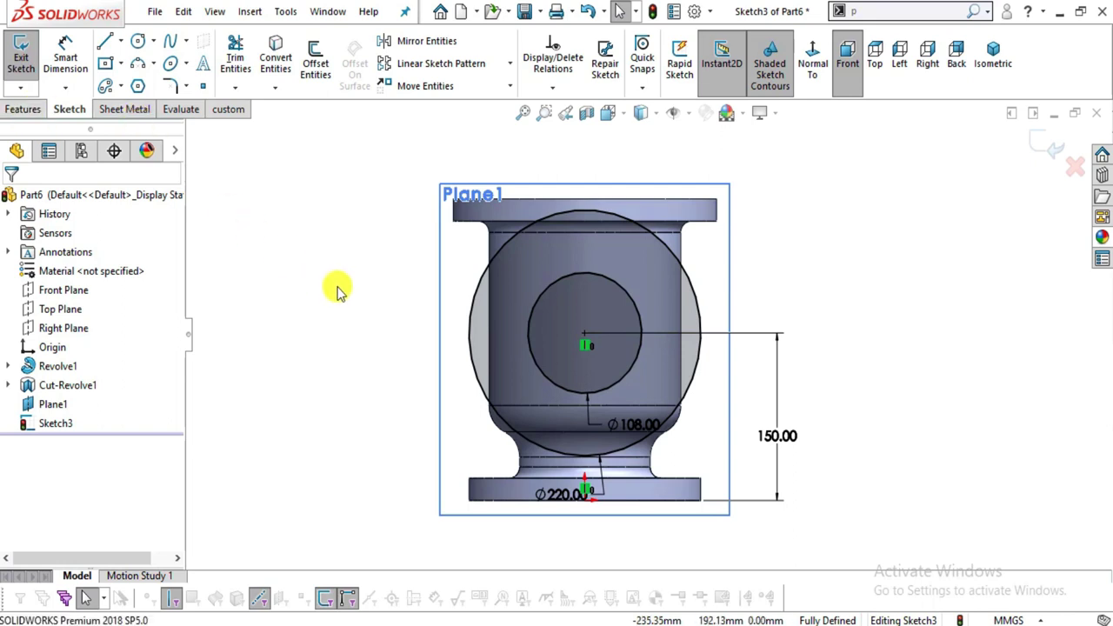
- Start a Boss-Extrude of the circle sketch and choose the full outer 220 mm circle as its contour
key("ctrl+7")
left_click(24, 109)
left_click(31, 74)
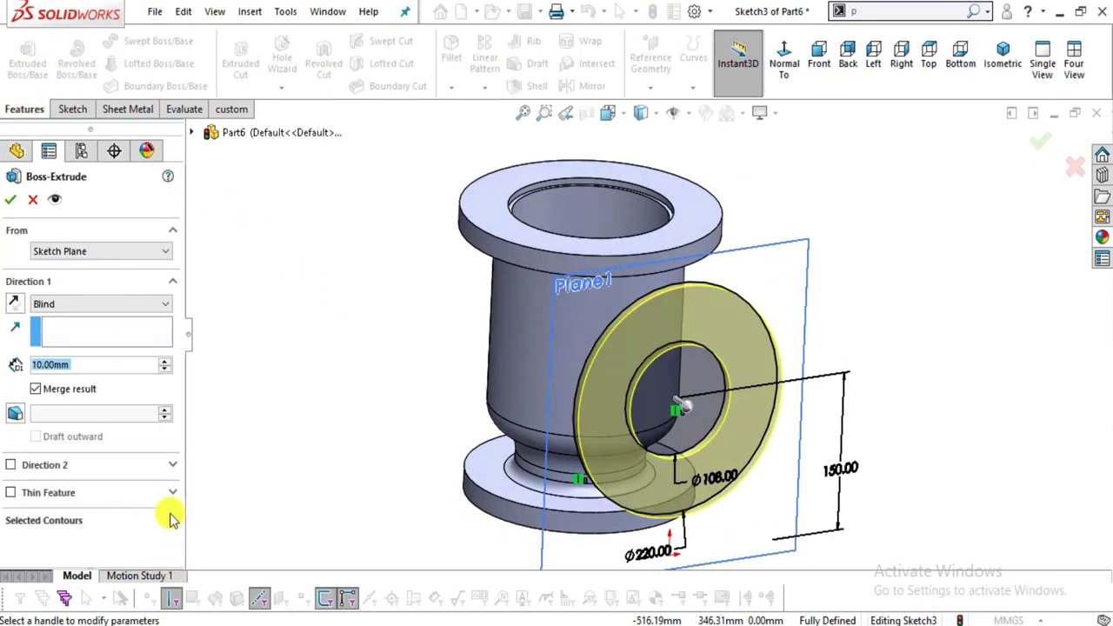
left_click(172, 519)
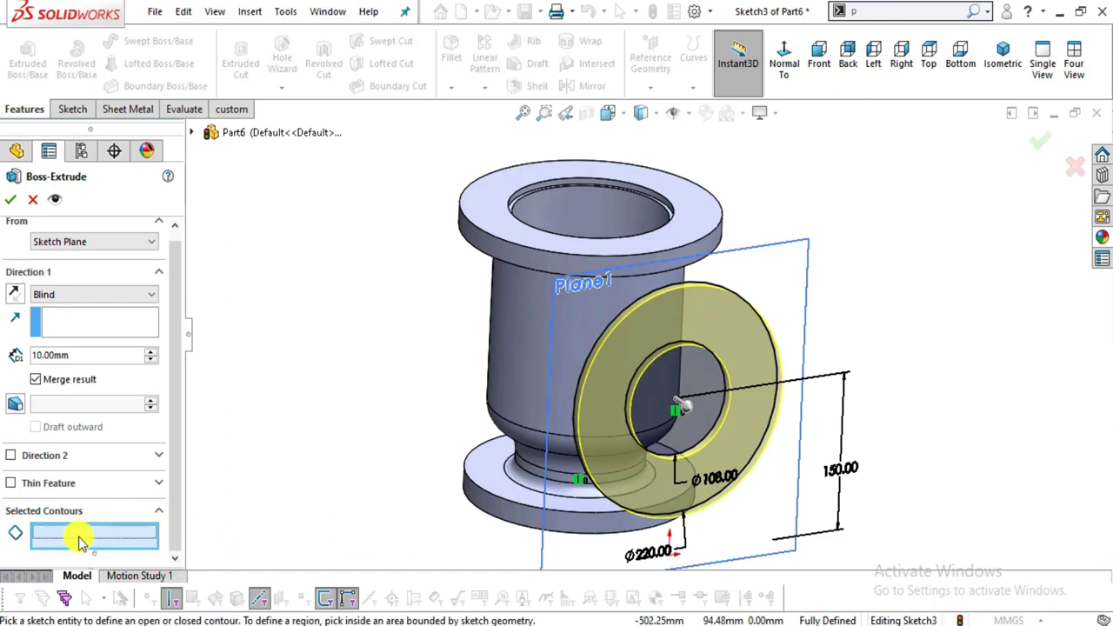
left_click(601, 340)
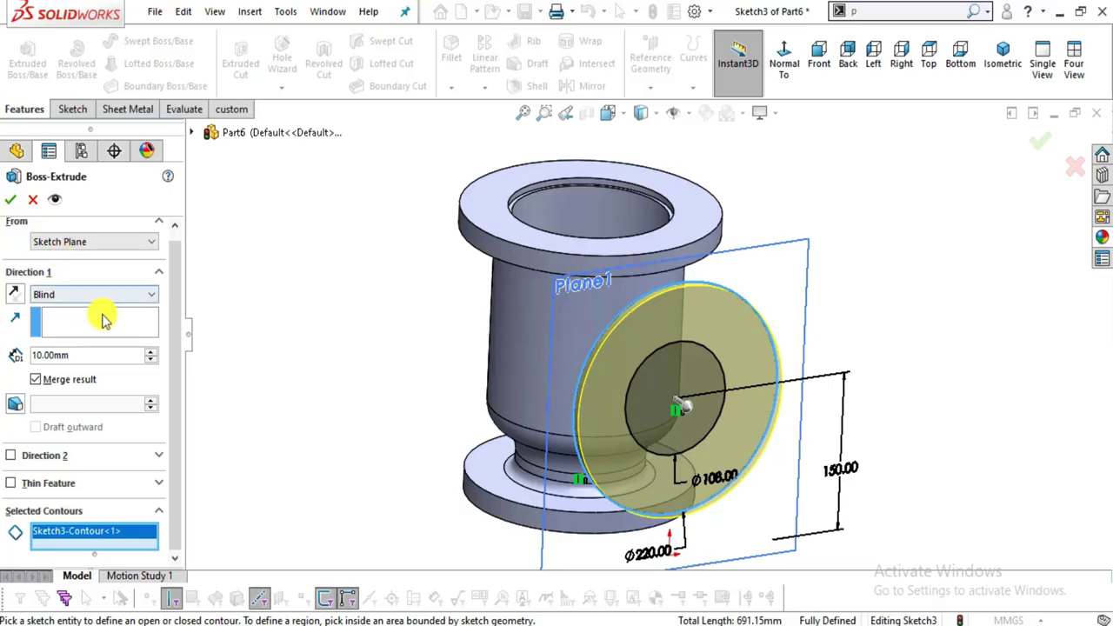
- Extrude the side flange disc 20 mm with the direction reversed toward the valve body
key("alt+Tab")
key("alt+Tab")
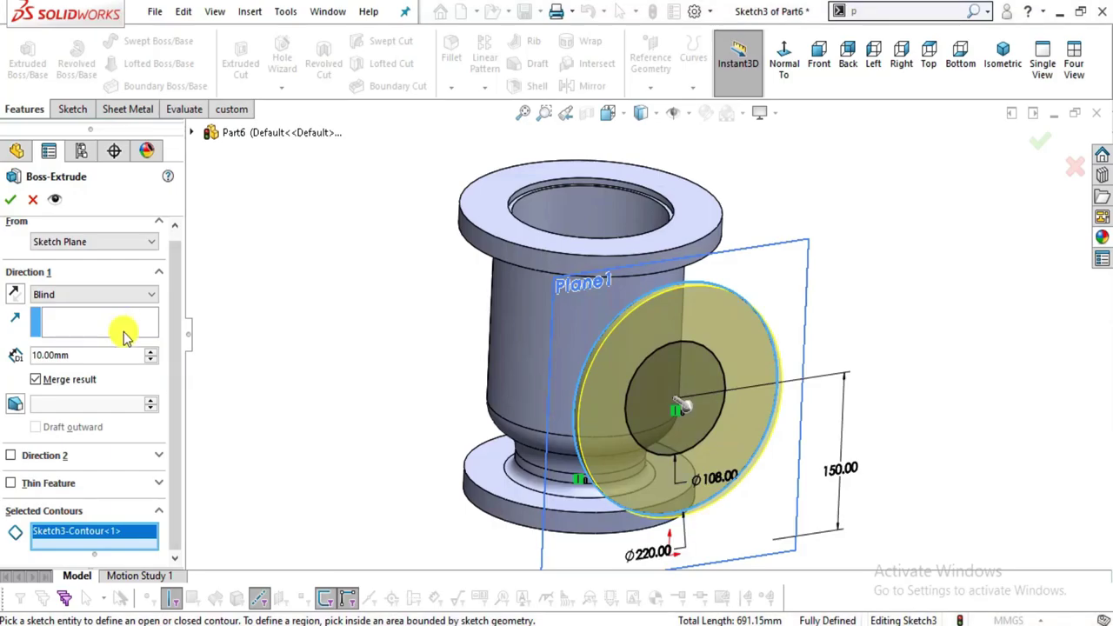
double_click(80, 357)
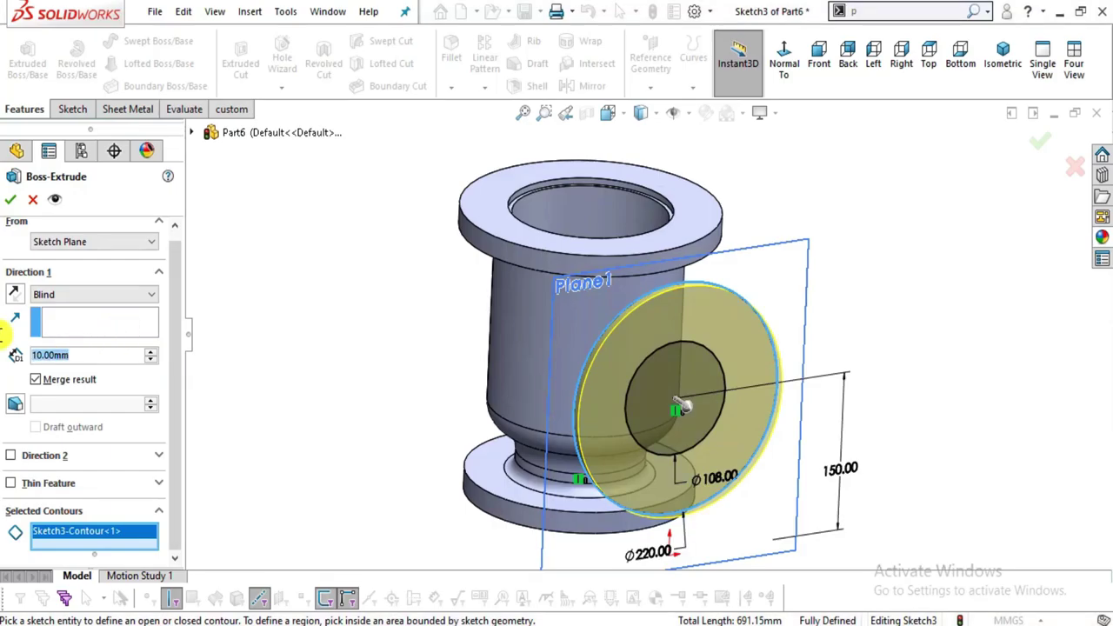
type("20")
key("Return")
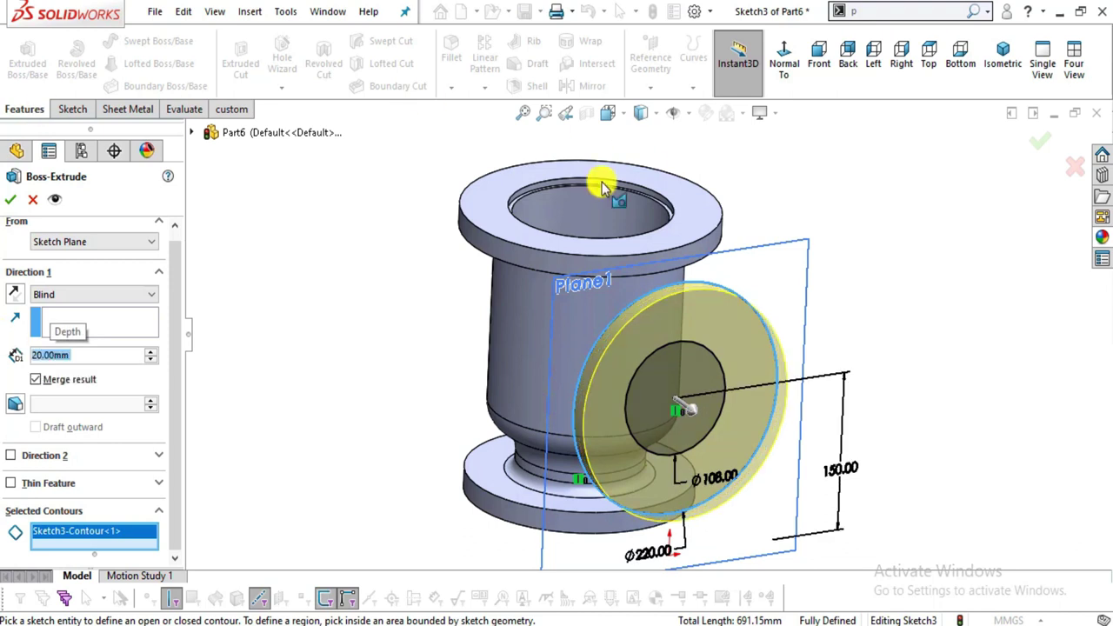
middle_click_drag(510, 169, 516, 241)
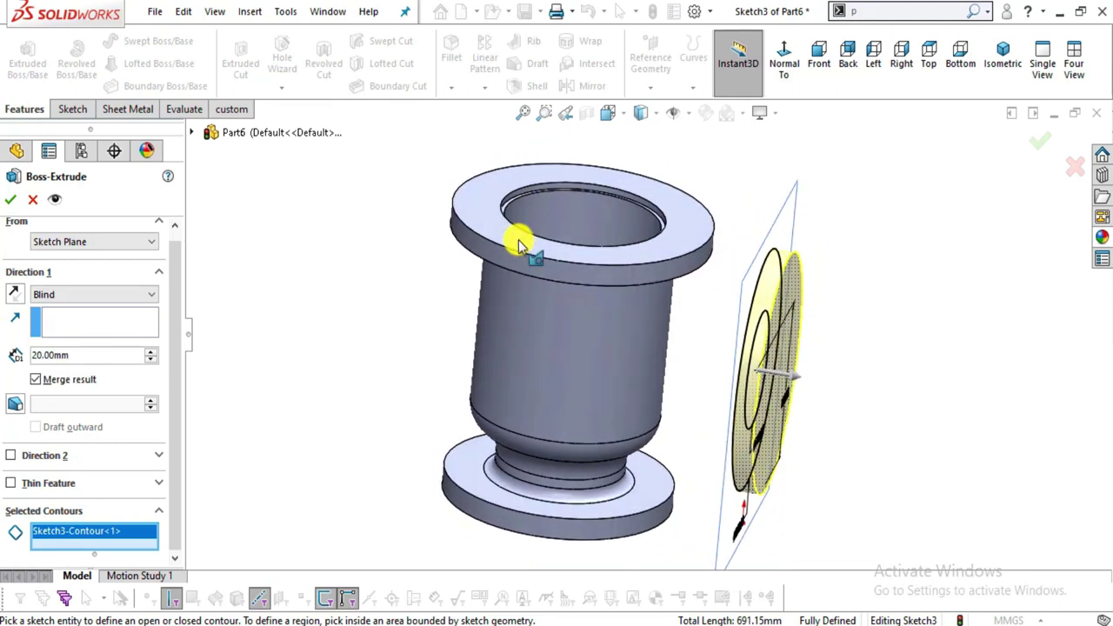
left_click(21, 297)
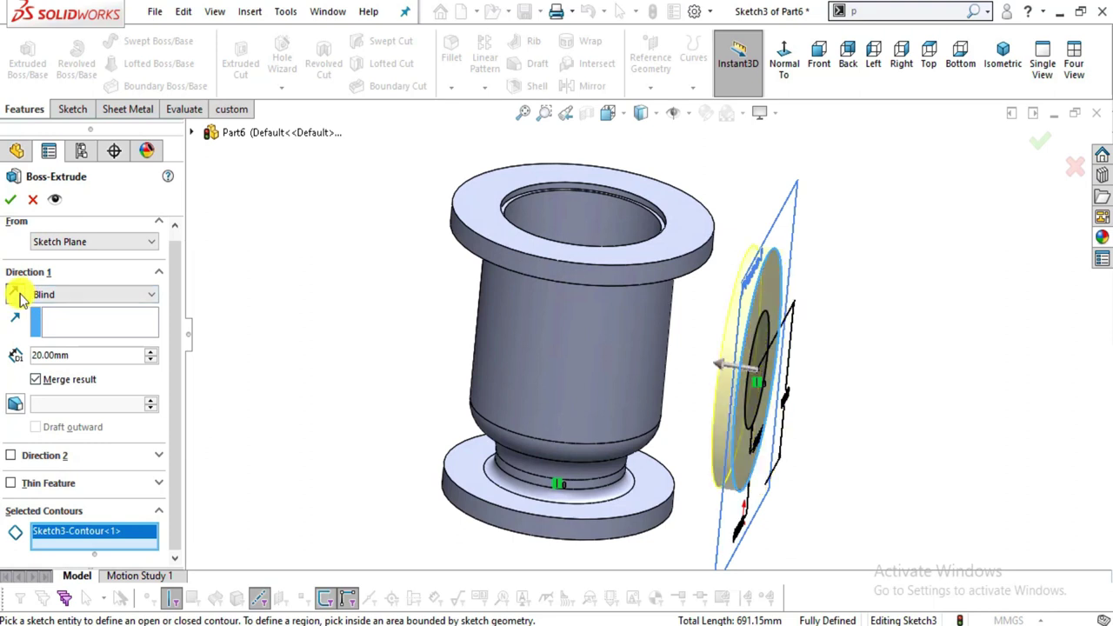
left_click(11, 207)
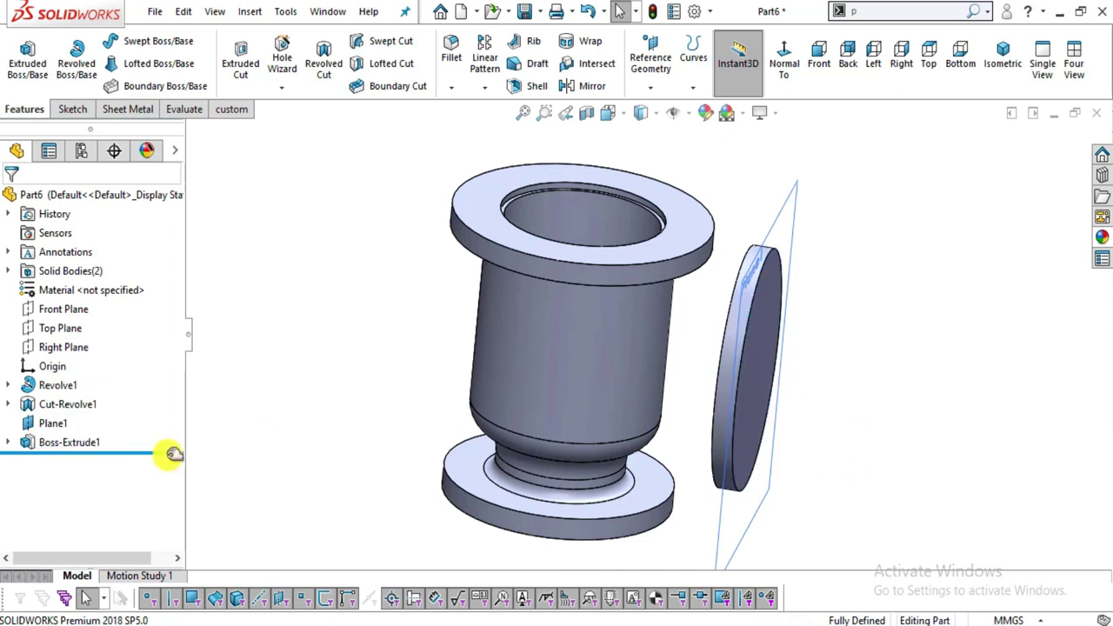
- Expand the side flange's extrusion and show its Sketch3 so the circles can be reused
left_click(8, 443)
left_click(63, 462)
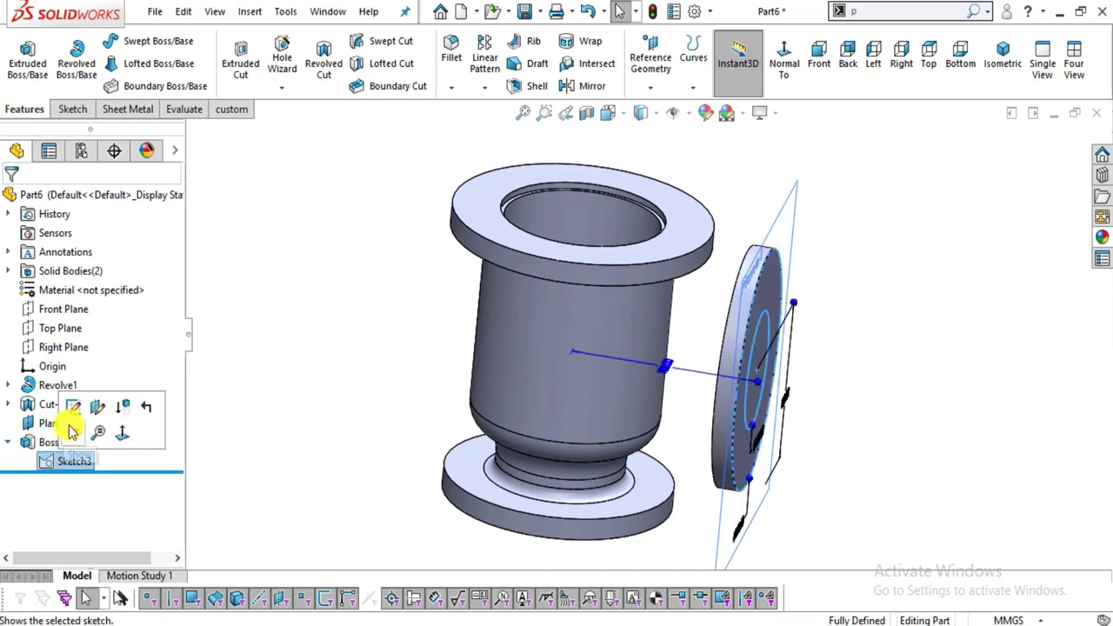
left_click(73, 432)
mouse_move(809, 478)
middle_mouse_down()
mouse_move(807, 372)
mouse_move(812, 440)
middle_mouse_up()
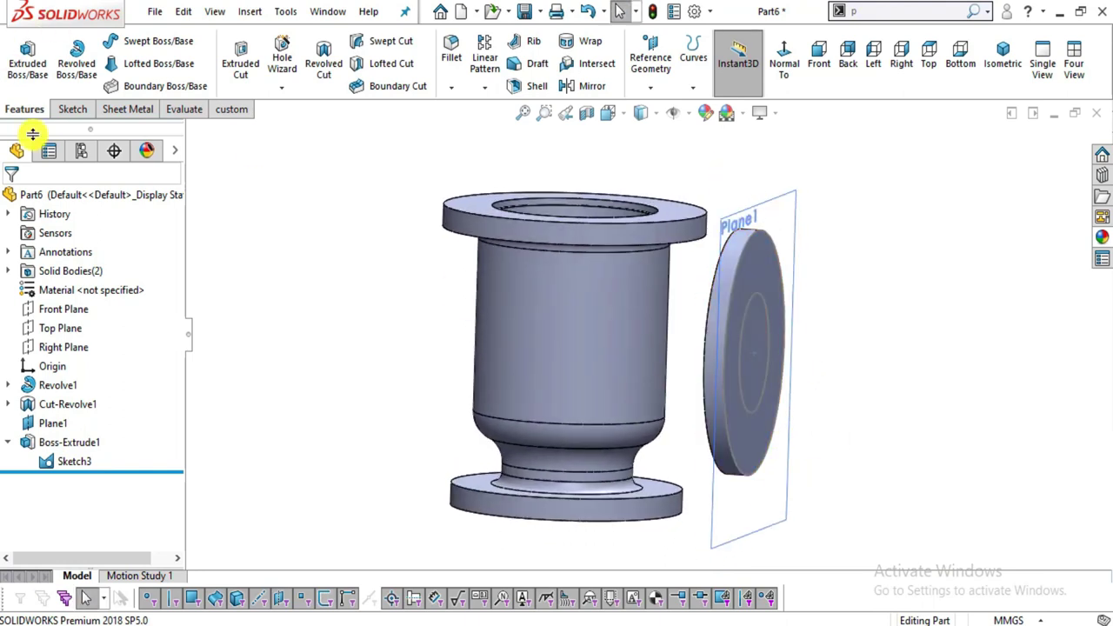
- Extrude the sketch's inner 108 mm circle in the reversed direction up to the valve body's outer cylindrical surface, with results merged
left_click(27, 60)
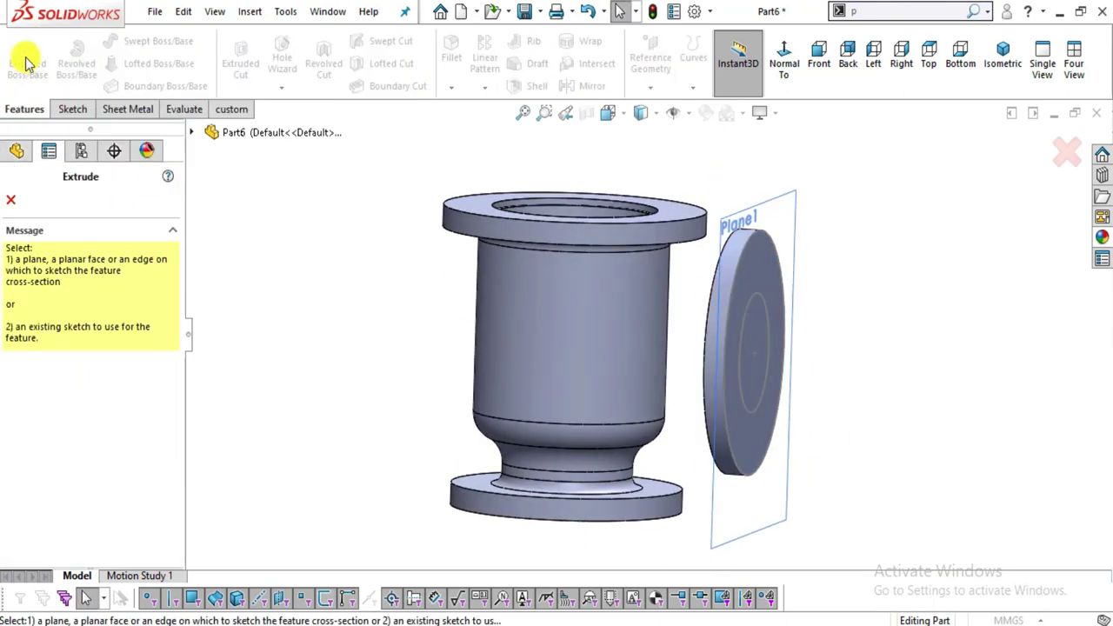
left_click(746, 321)
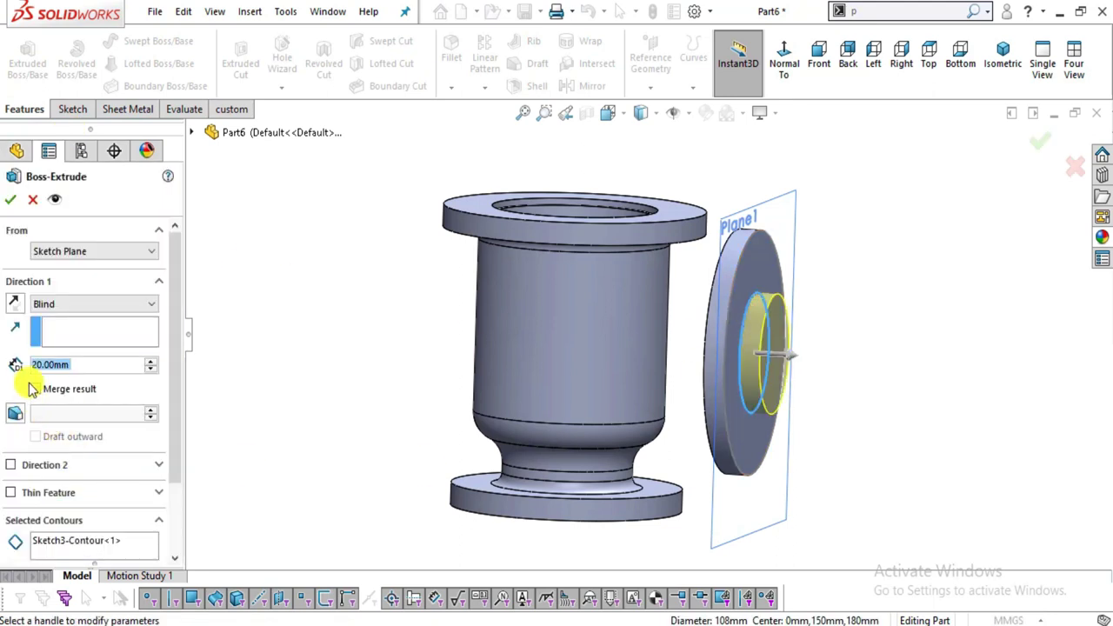
left_click(13, 304)
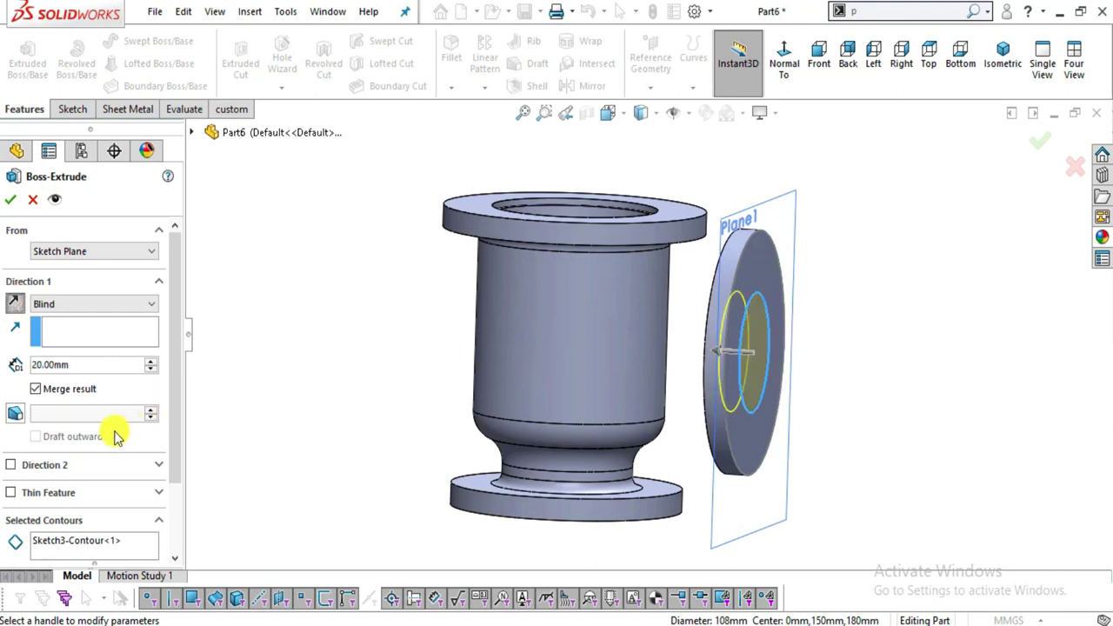
left_click(73, 307)
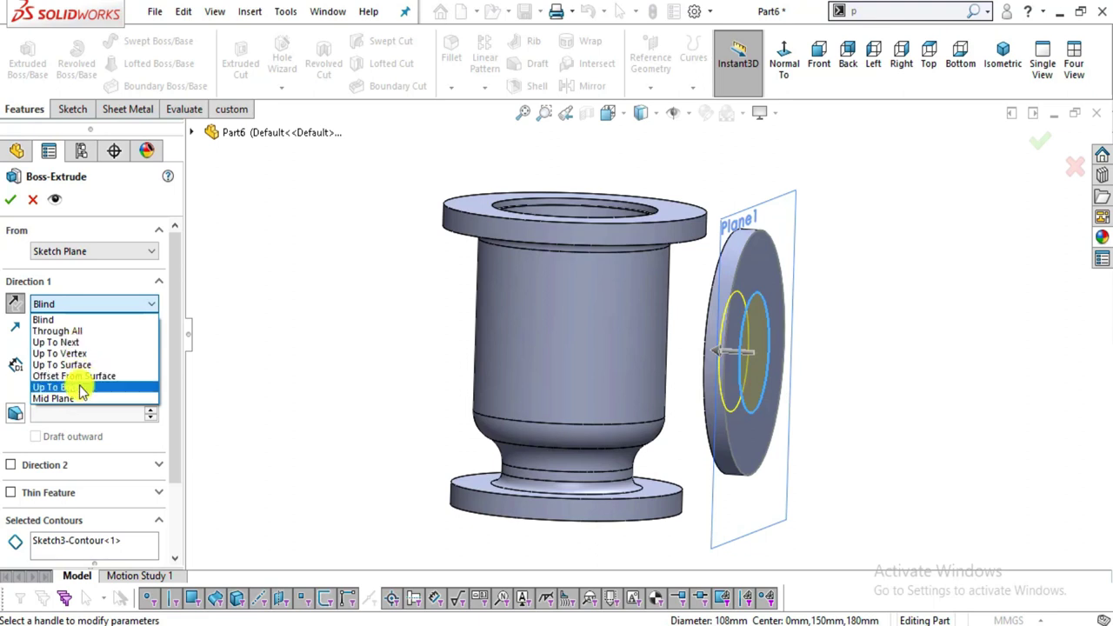
left_click(69, 365)
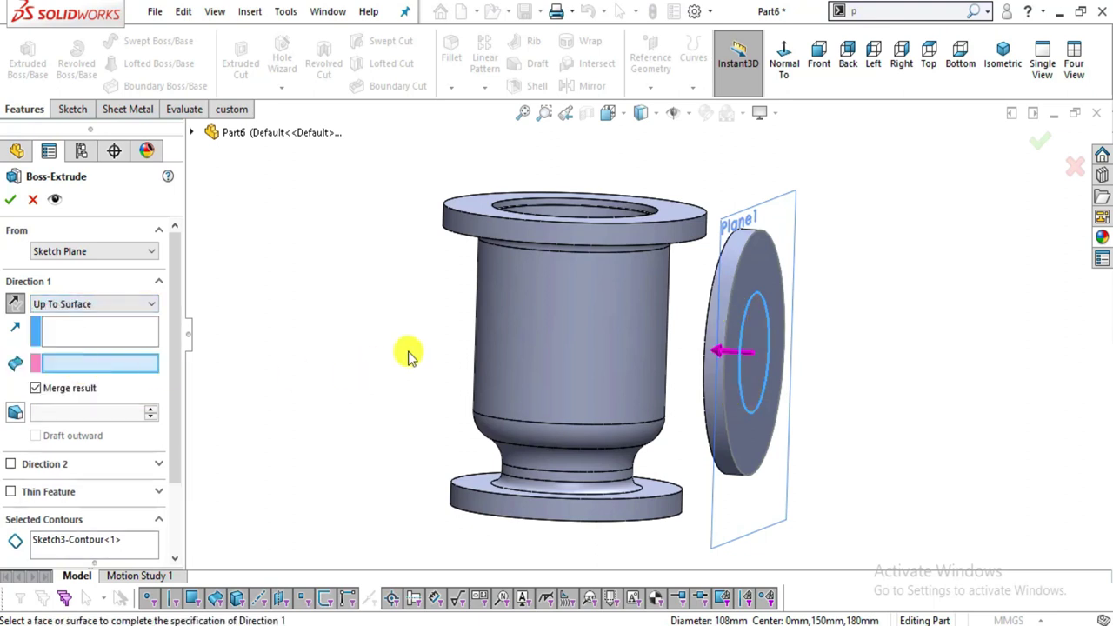
left_click(549, 341)
middle_click_drag(685, 408, 641, 488)
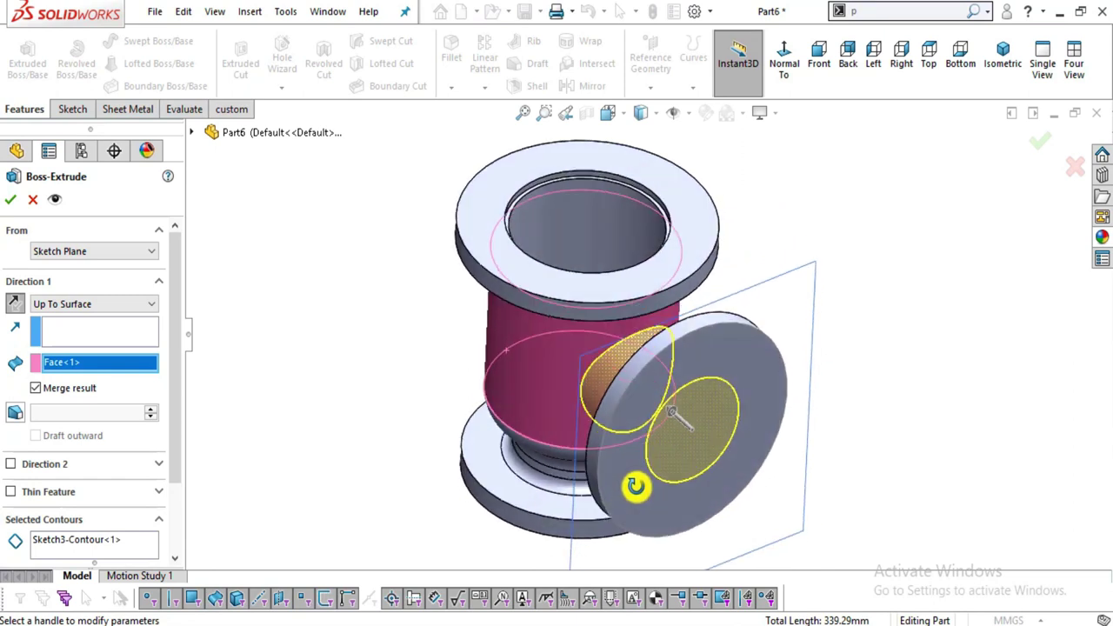
left_click(12, 202)
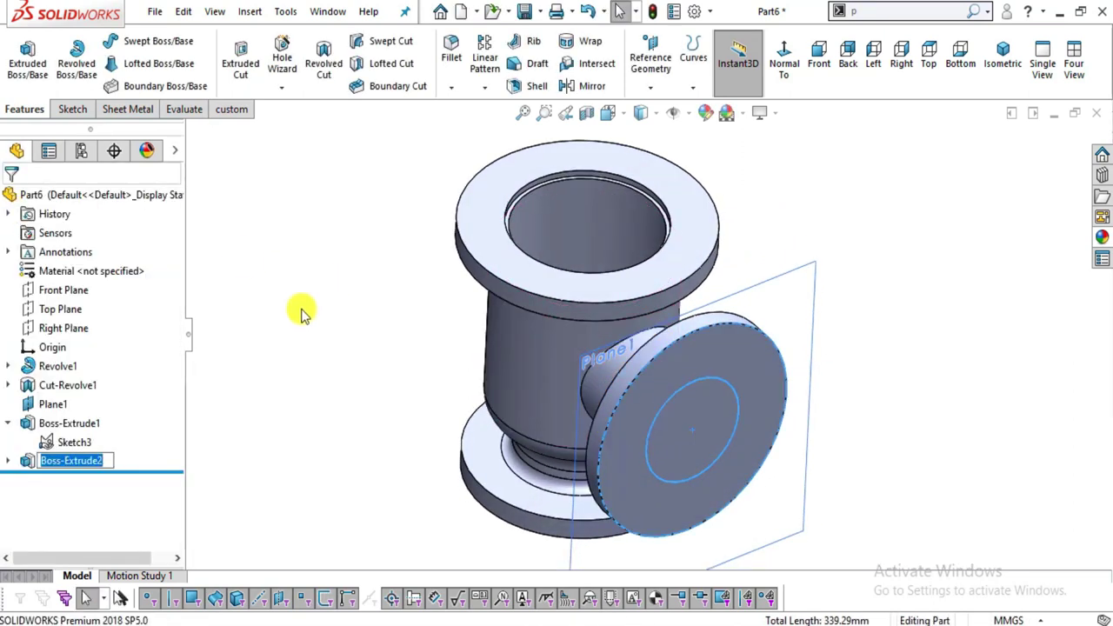
- Hide Plane1 and the side flange's Sketch3
left_click(76, 443)
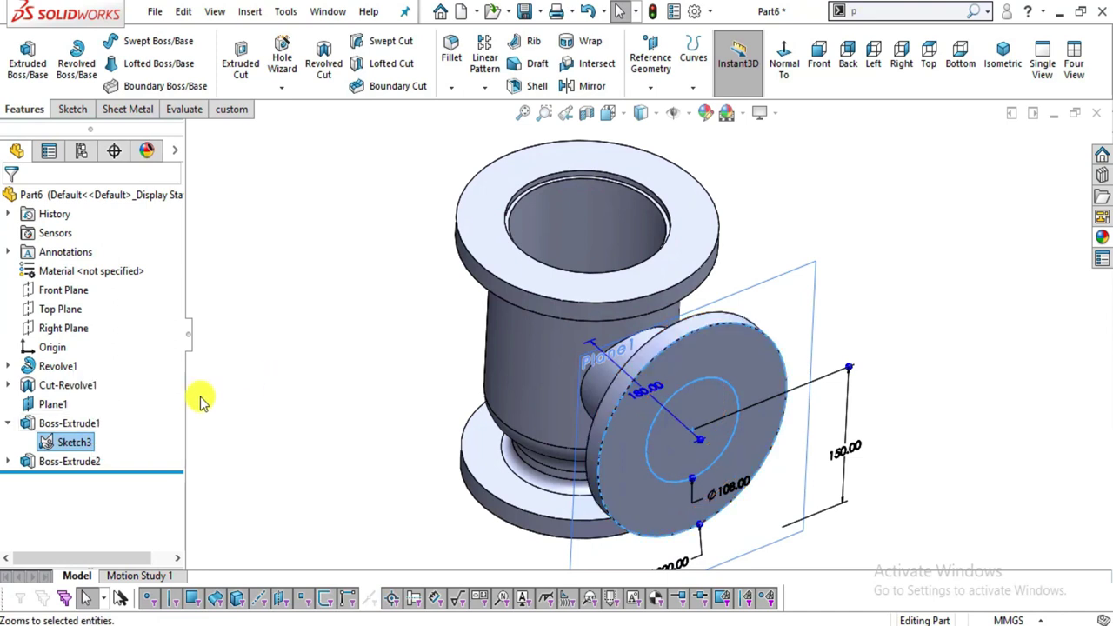
left_click(65, 406)
left_click(269, 391)
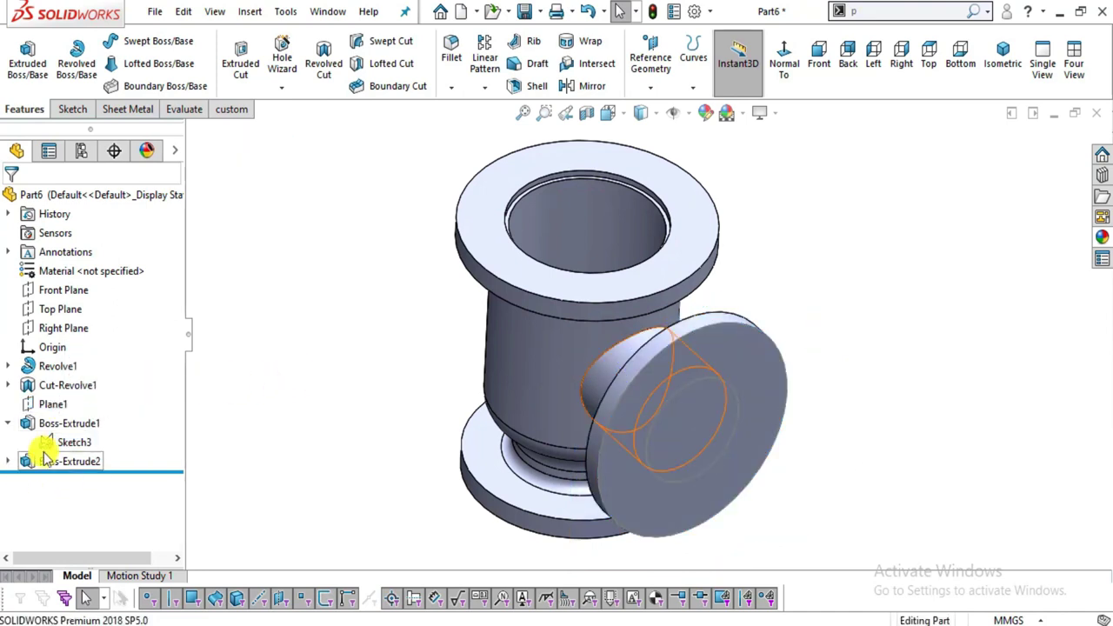
left_click(76, 443)
left_click(375, 362)
- Start a sketch on the outer face of the side flange, viewed normal to that face
mouse_move(375, 363)
middle_mouse_down()
mouse_move(666, 543)
mouse_move(656, 326)
mouse_move(709, 368)
mouse_move(761, 356)
mouse_move(729, 354)
middle_mouse_up()
key("alt+Tab")
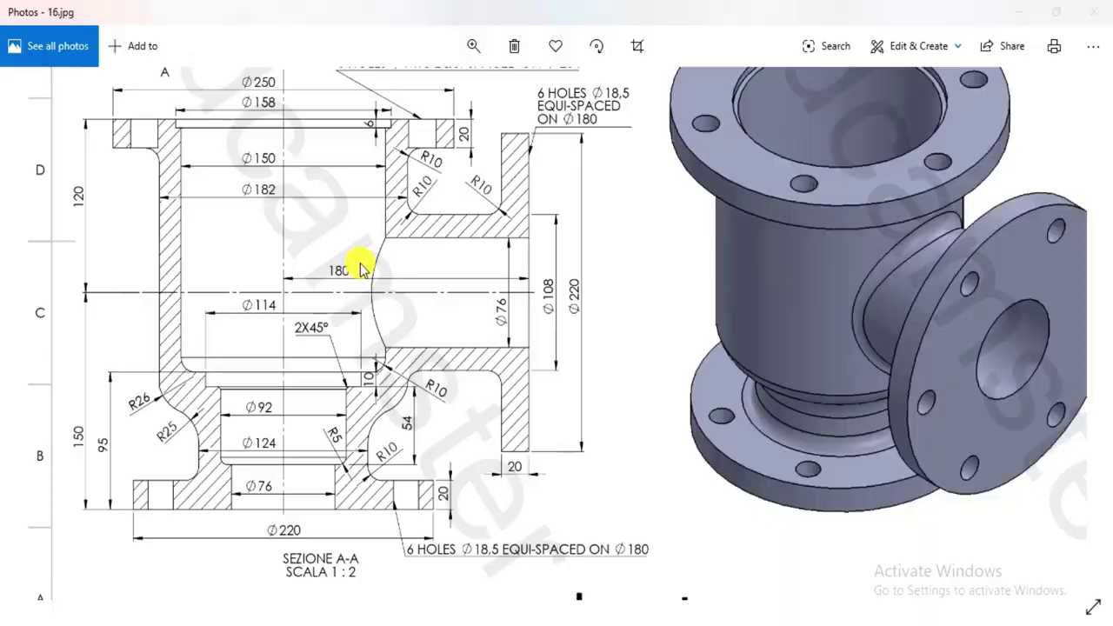
key("alt+Tab")
left_click(727, 361)
left_click(860, 306)
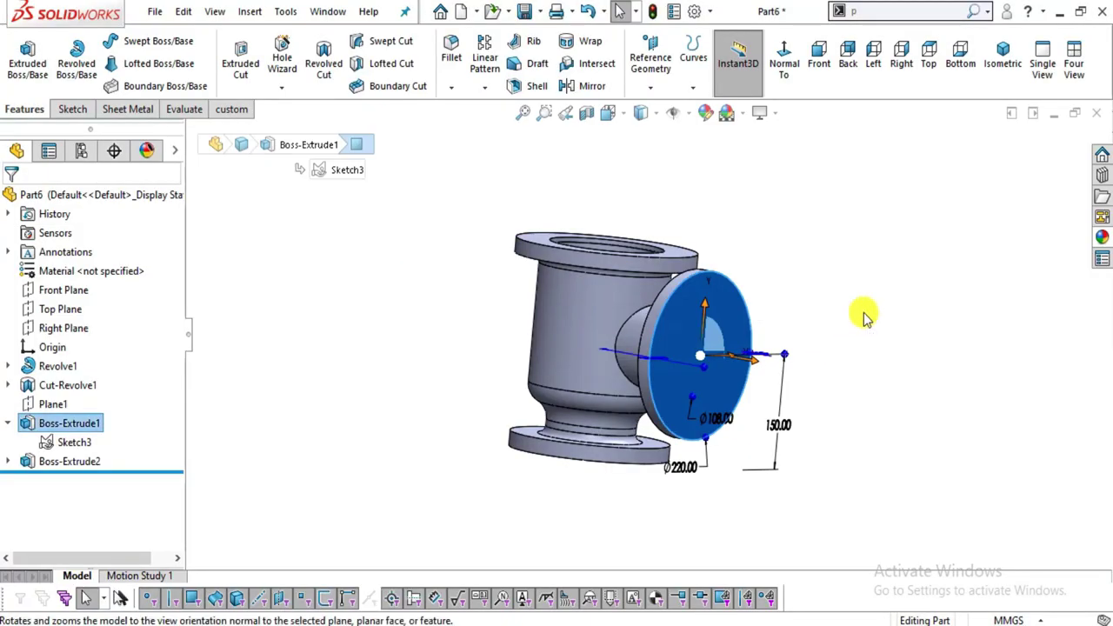
left_click(72, 109)
left_click(21, 57)
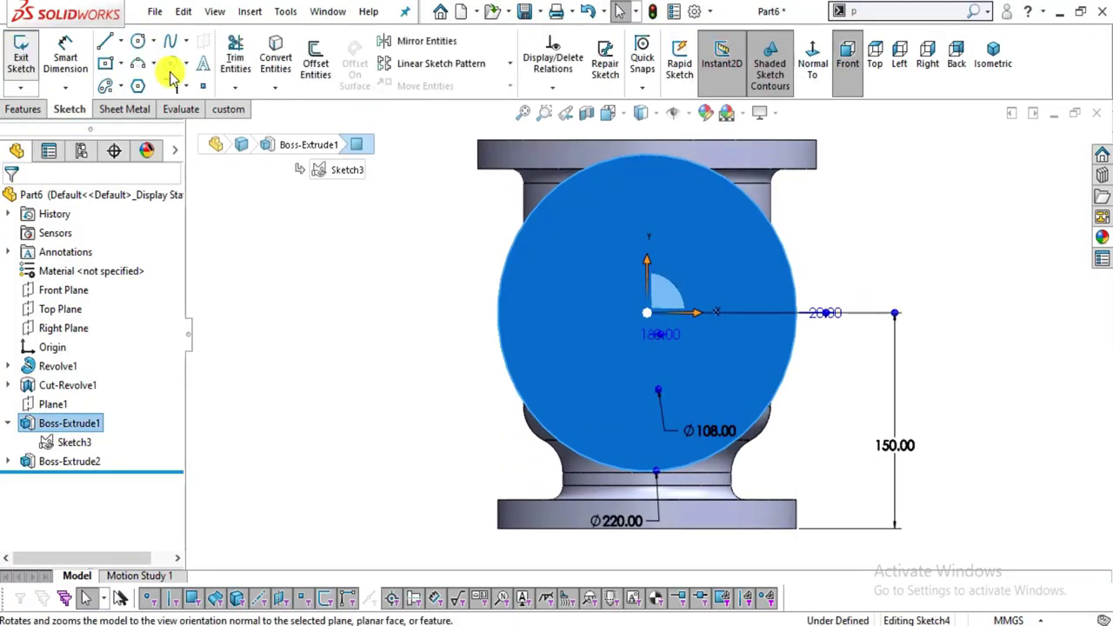
- Draw a 76 mm diameter circle centred on the side flange, using the bore size in the reference drawing
left_click(137, 41)
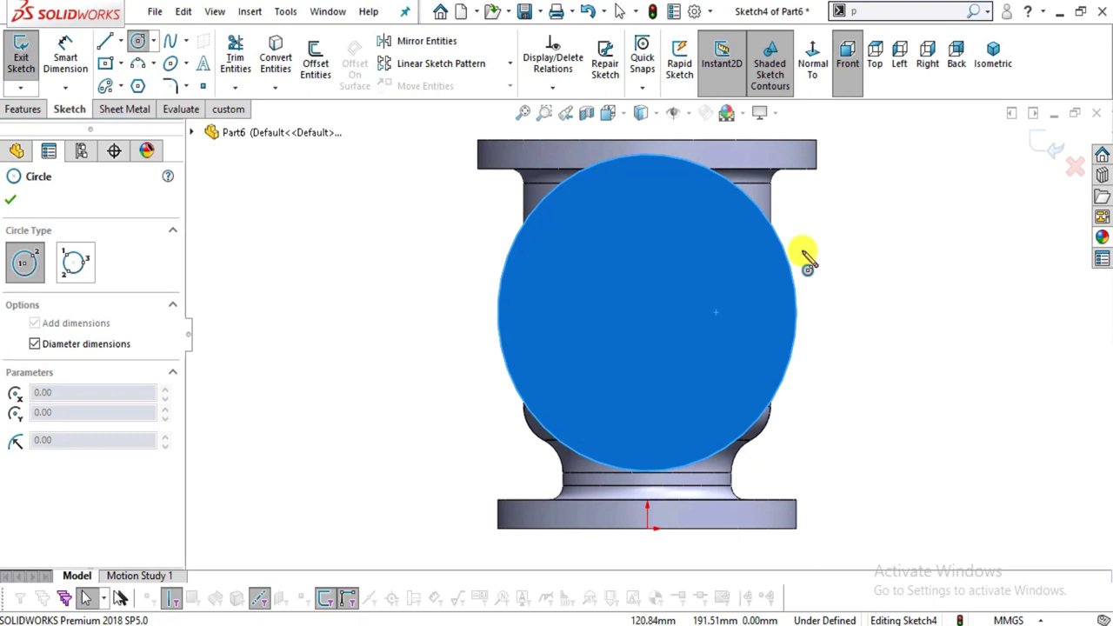
left_click(648, 315)
key("alt+Tab")
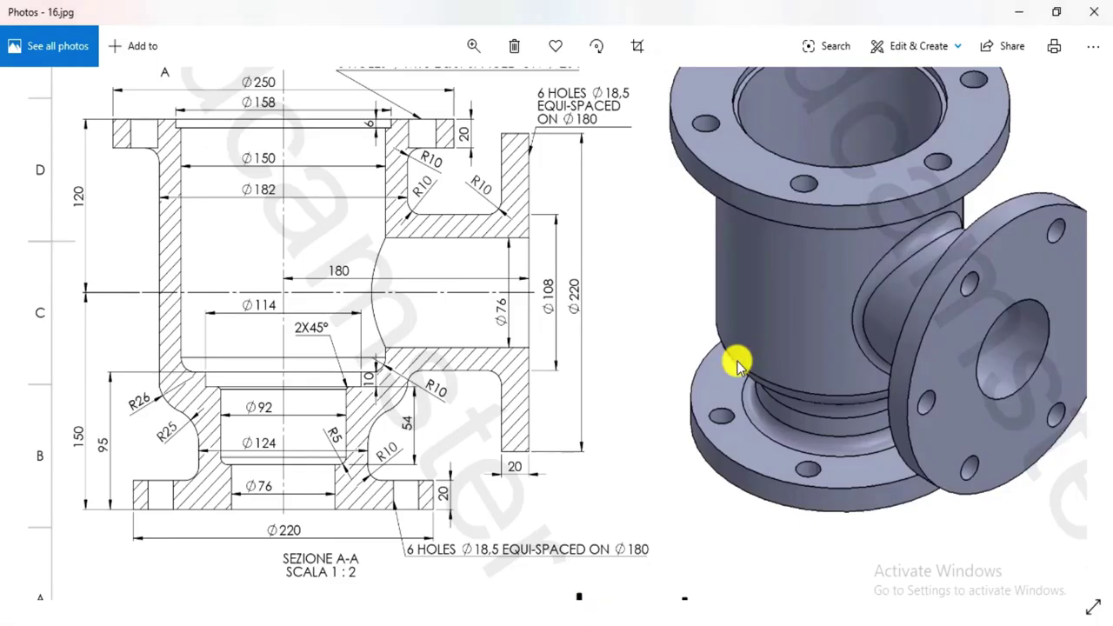
key("alt+Tab")
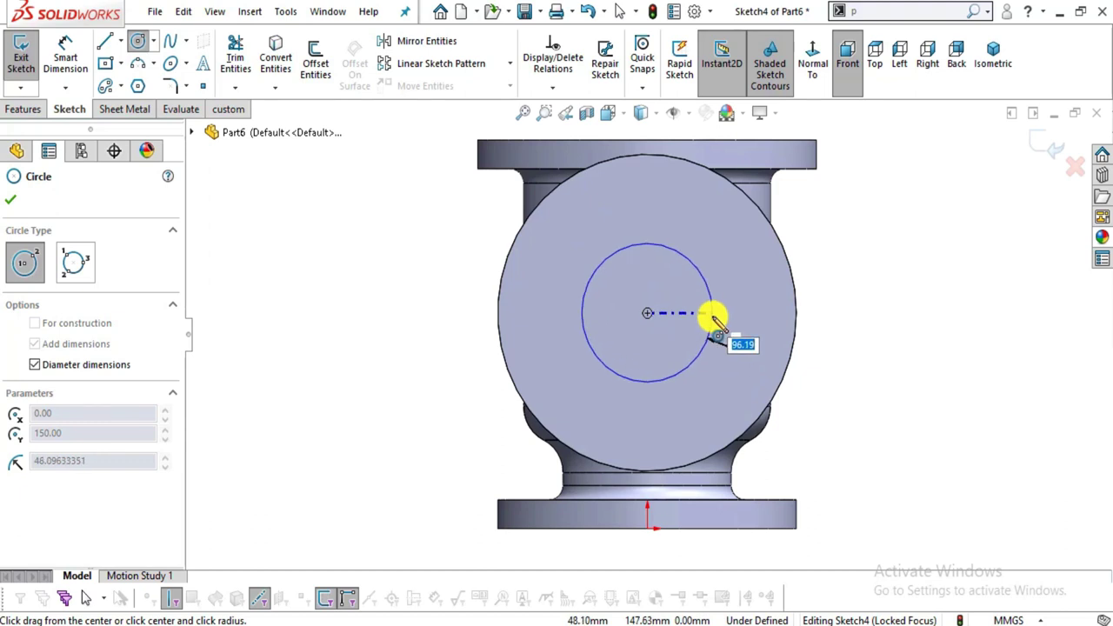
left_click(713, 318)
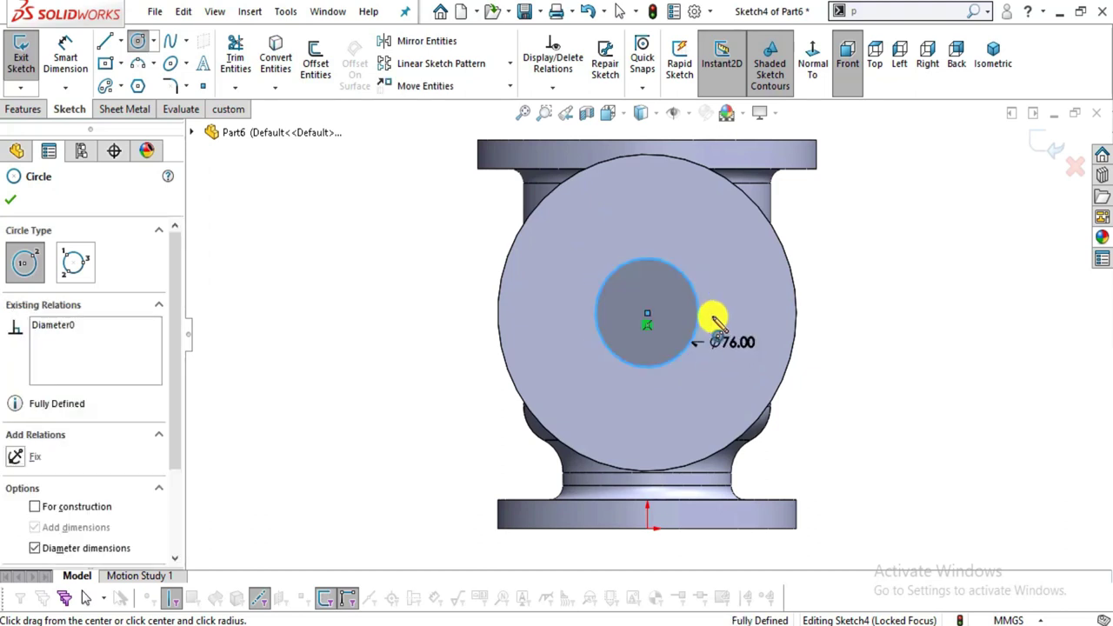
left_click(11, 201)
- Extrude-cut the 76 mm circle Up To Next so the branch bore opens into the body's cavity
left_click(24, 109)
left_click(241, 59)
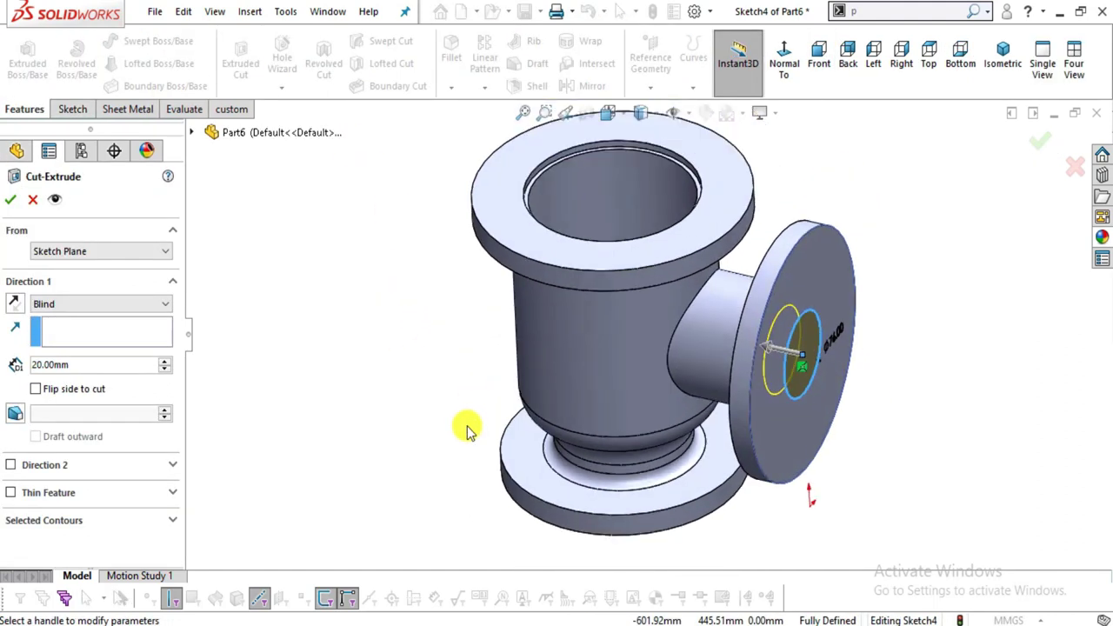
left_click(52, 303)
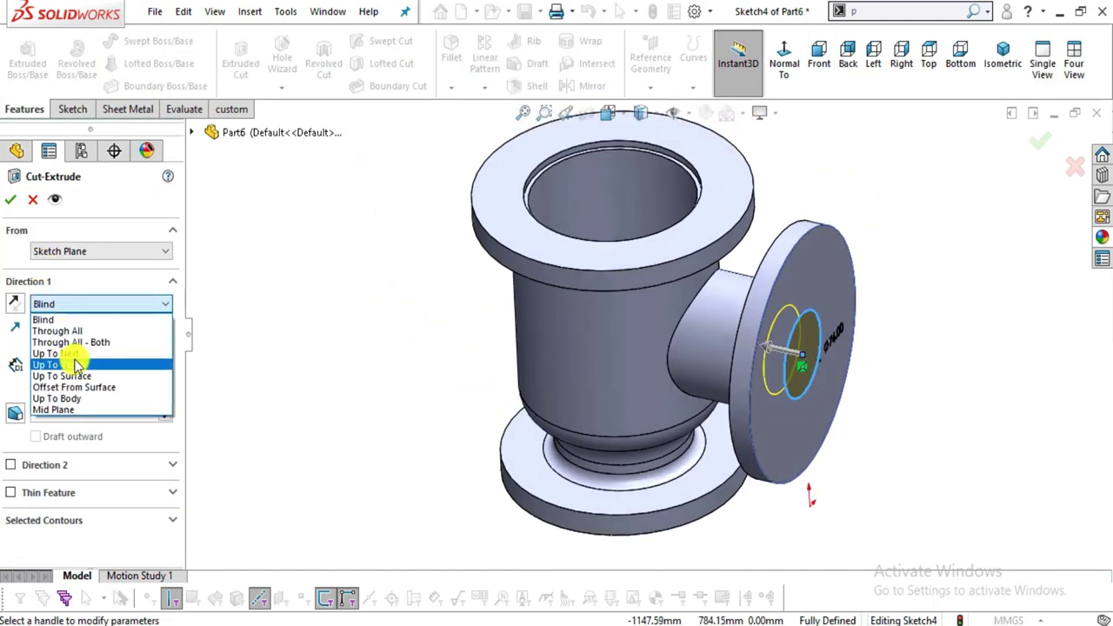
left_click(74, 352)
middle_click_drag(266, 322, 278, 435)
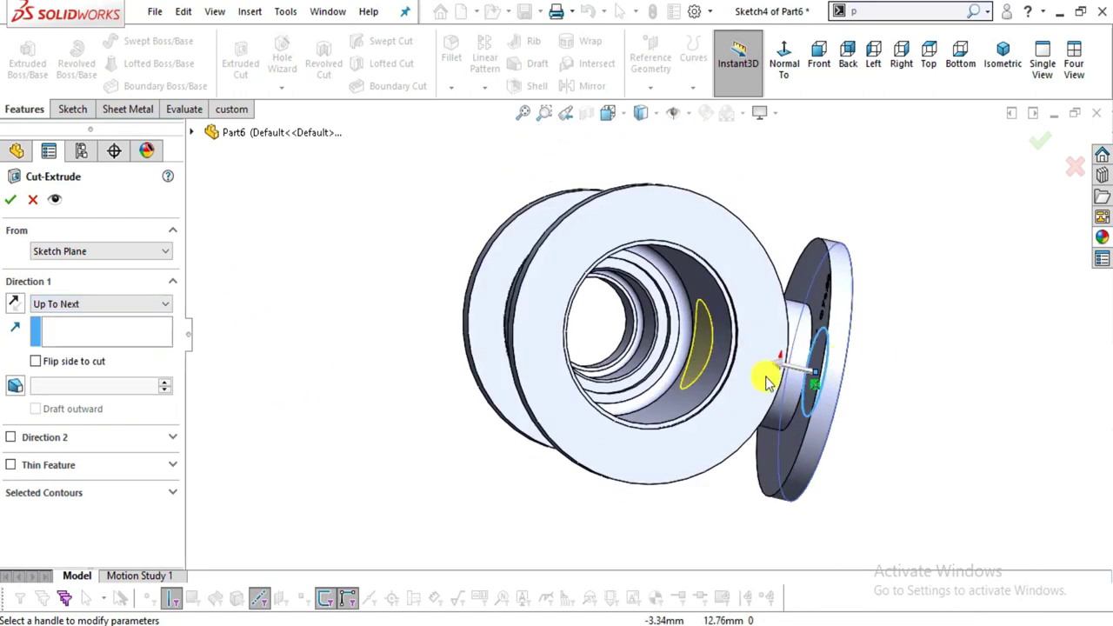
left_click(10, 199)
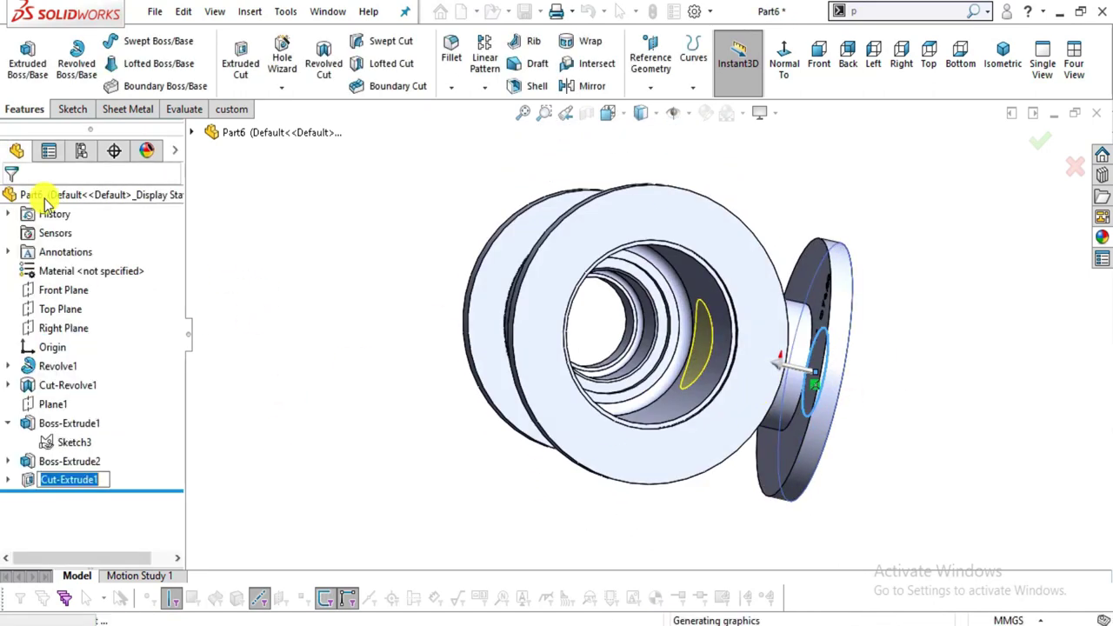
mouse_move(915, 413)
middle_mouse_down()
mouse_move(862, 398)
mouse_move(773, 142)
mouse_move(836, 169)
mouse_move(795, 194)
middle_mouse_up()
- Check the flange hole notes in the reference drawing and start a new sketch on the side flange's outer face
key("alt+Tab")
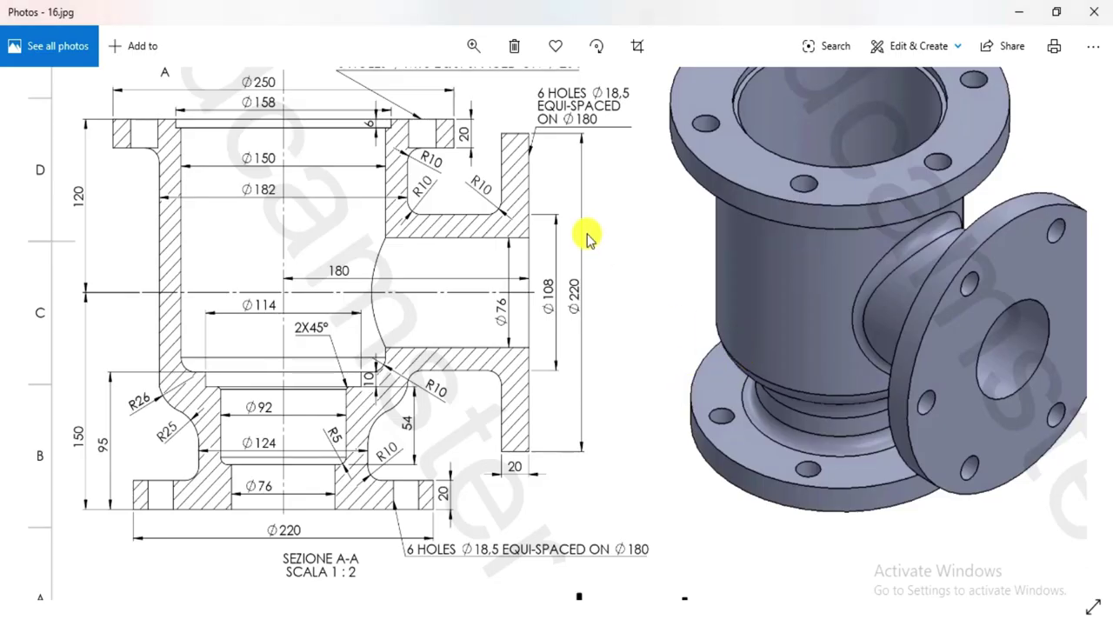
scroll(588, 239, "up", 3)
scroll(579, 514, "down", 5)
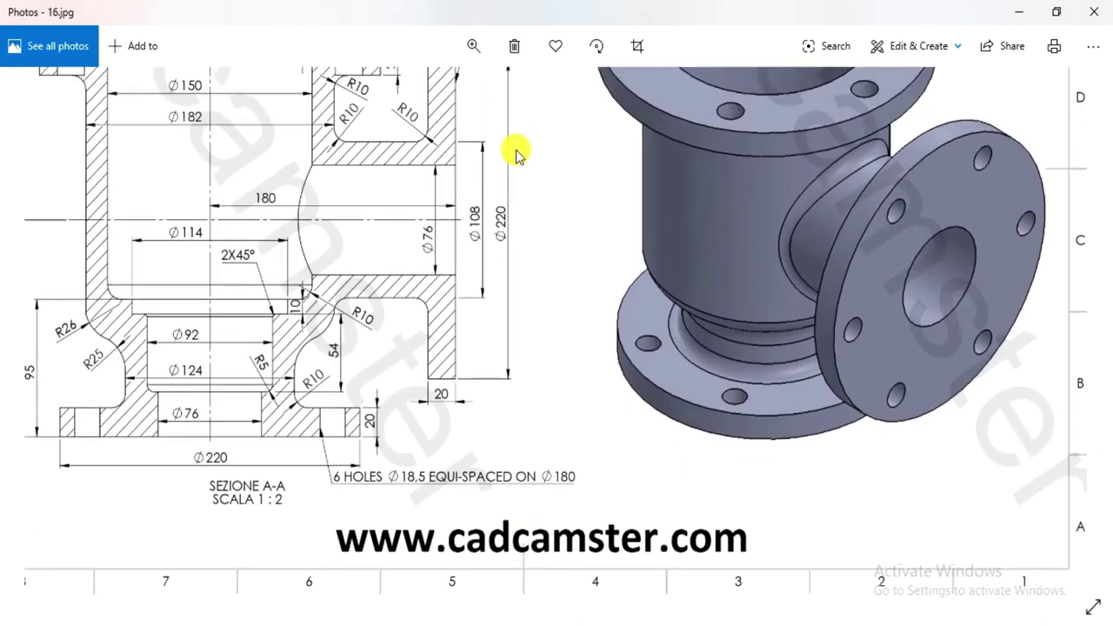
left_click_drag(515, 153, 472, 273)
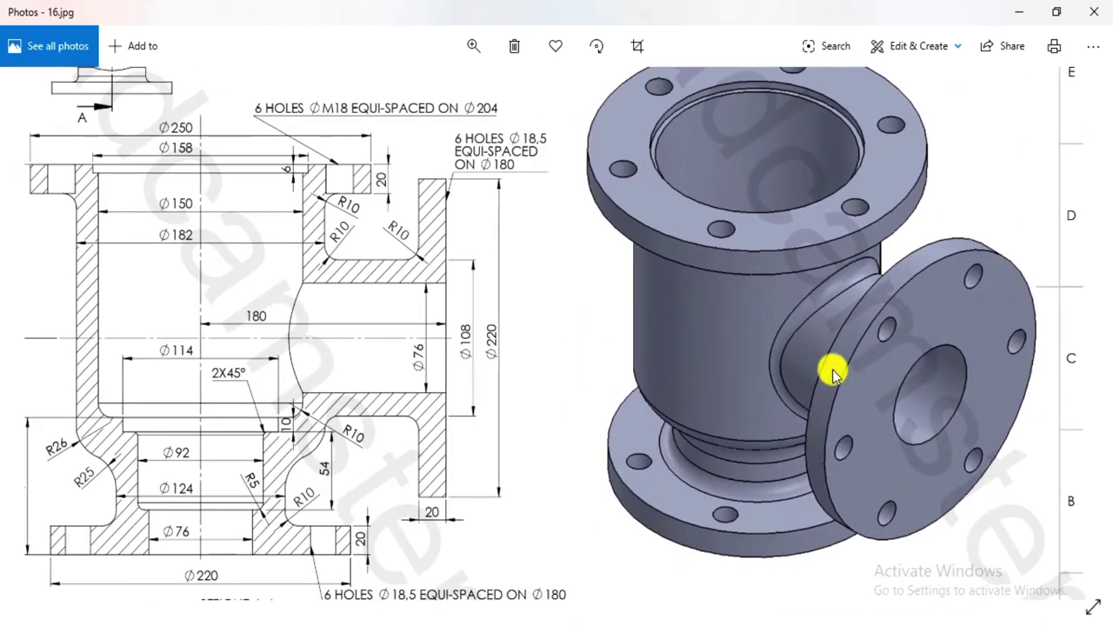
key("alt+Tab")
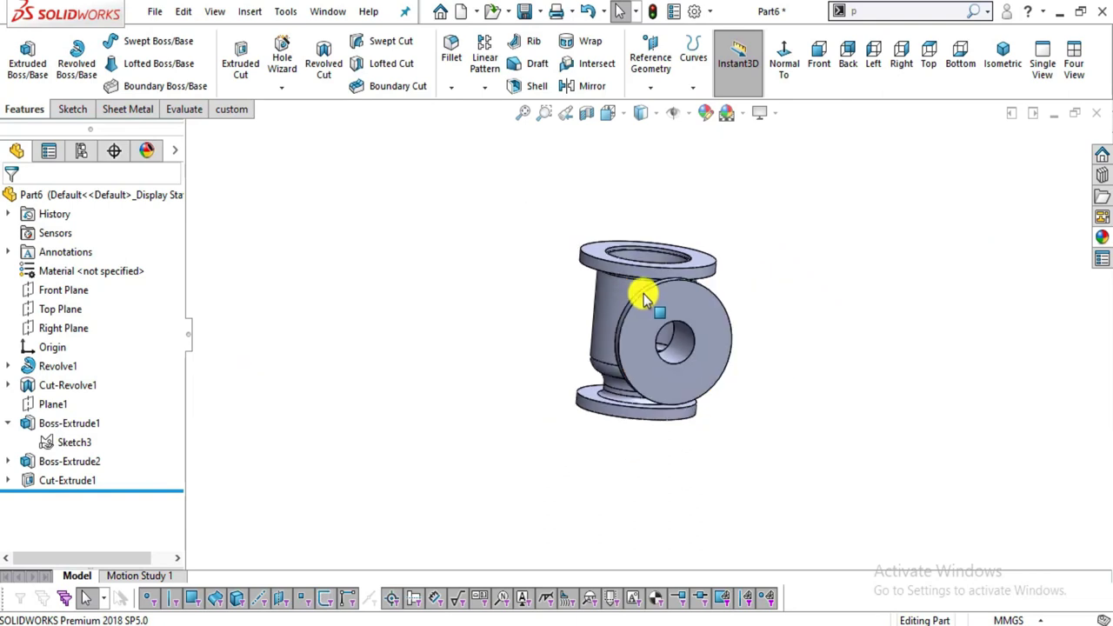
left_click(708, 310)
left_click(853, 258)
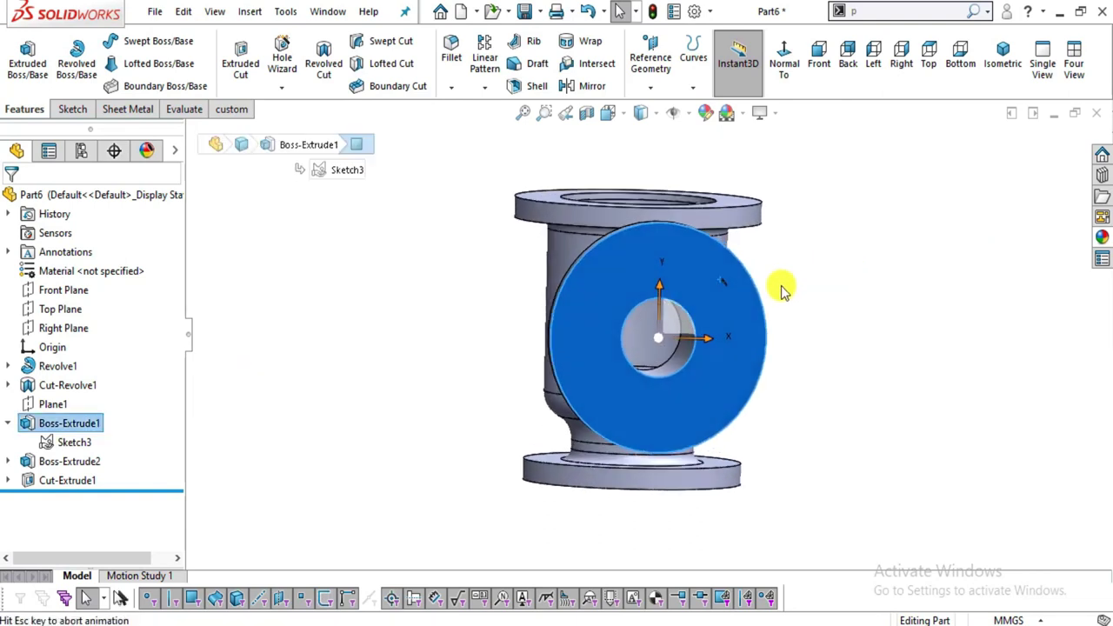
left_click(72, 108)
scroll(733, 272, "down", 2)
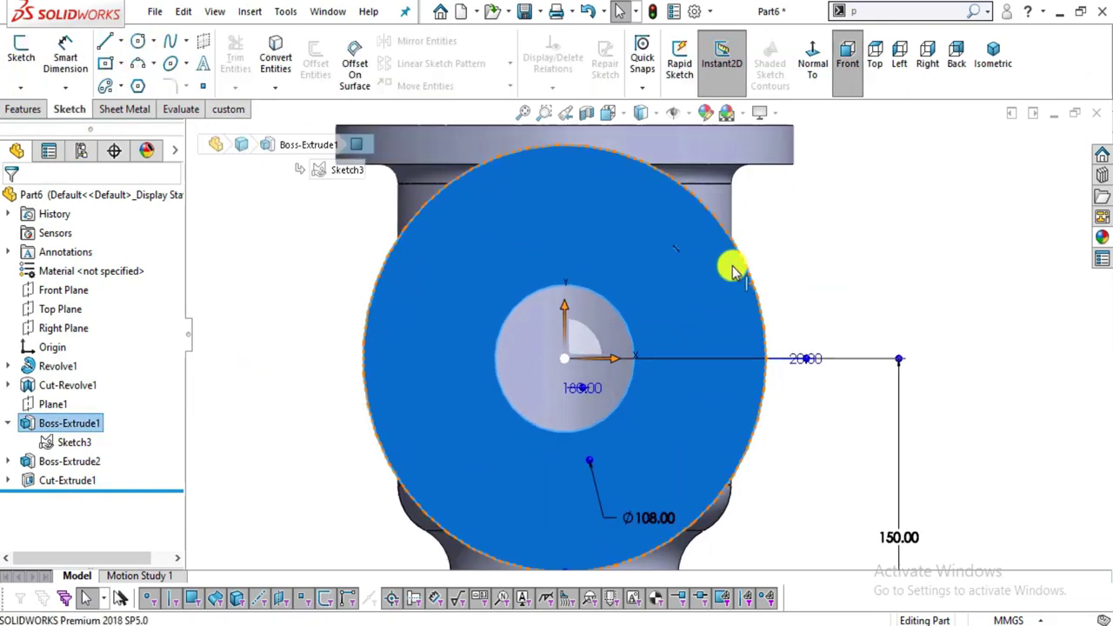
scroll(673, 258, "down", 2)
middle_click_drag(673, 259, 752, 144)
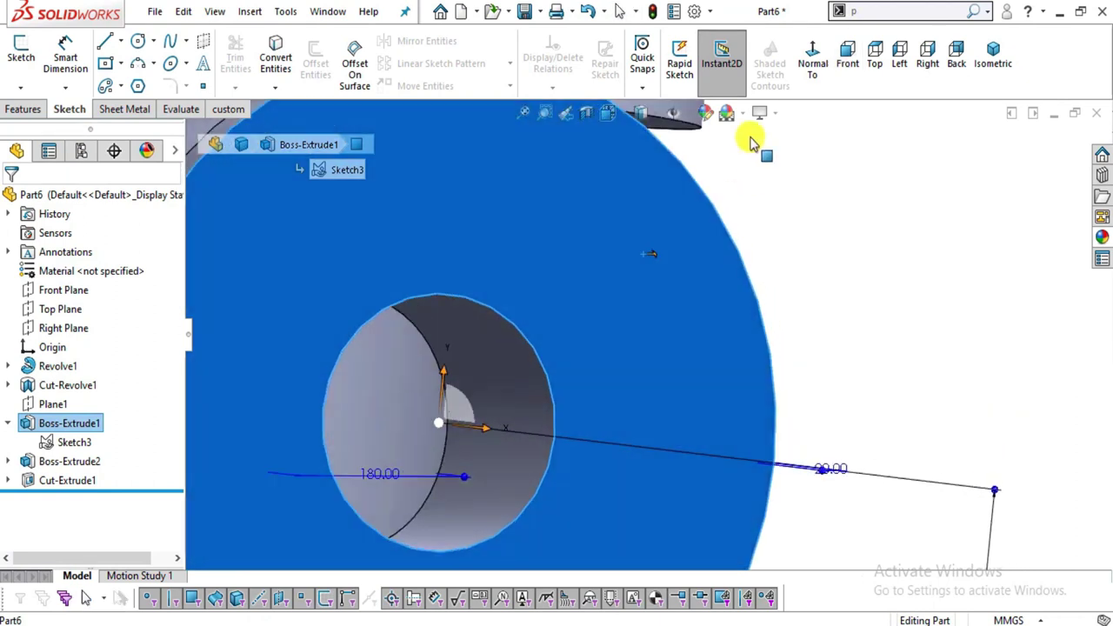
left_click(811, 69)
left_click(21, 54)
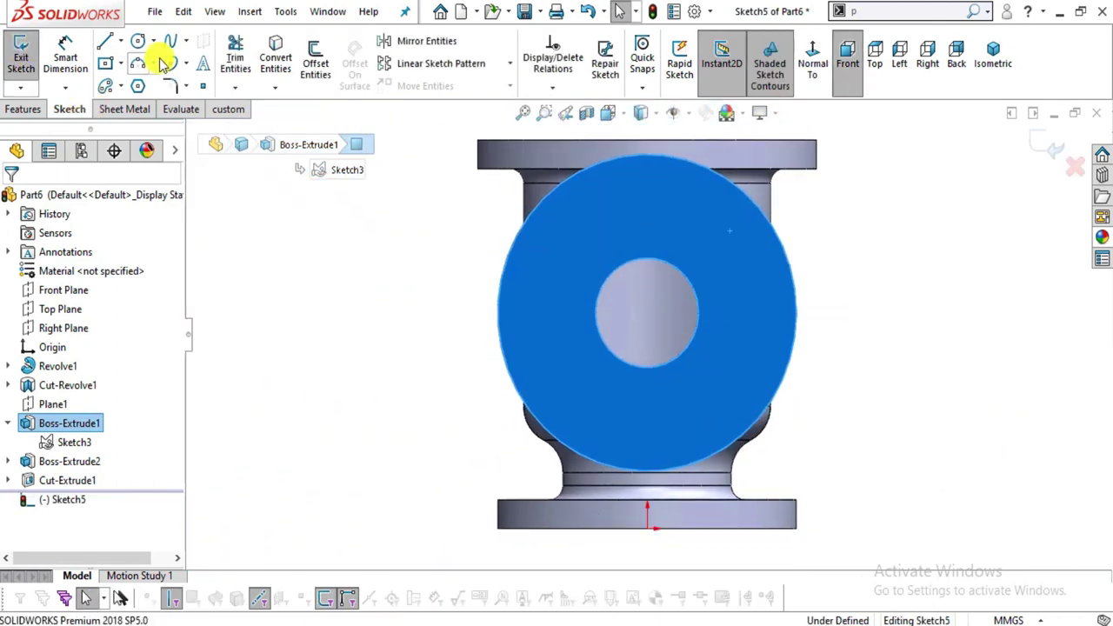
- Draw a horizontal centerline from the side flange's centre to its outer edge
left_click(119, 41)
left_click(143, 81)
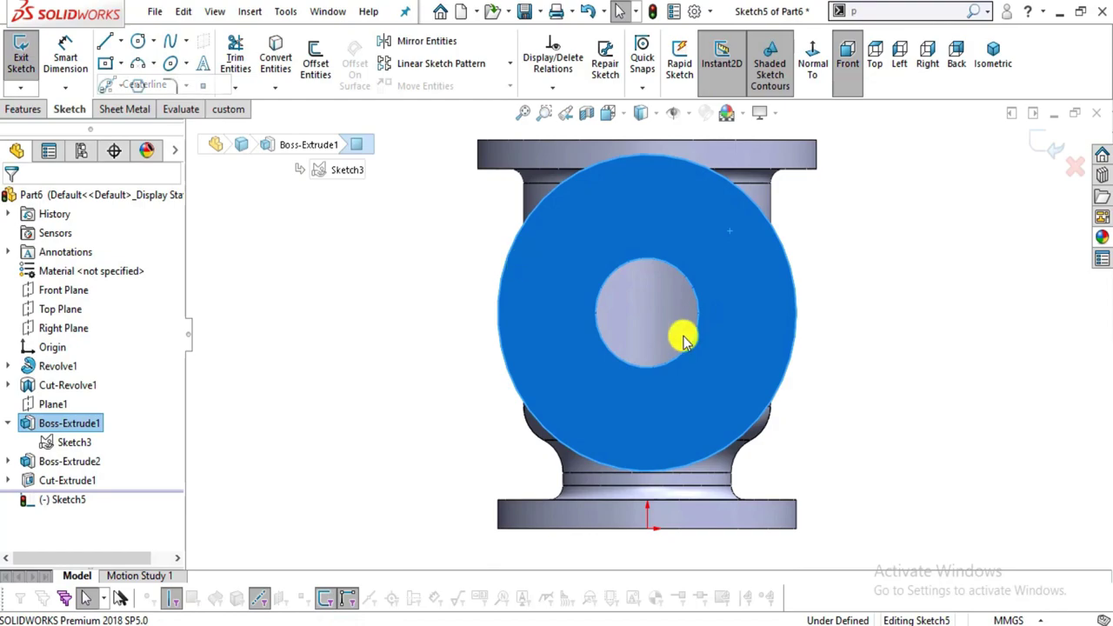
key("alt+Tab")
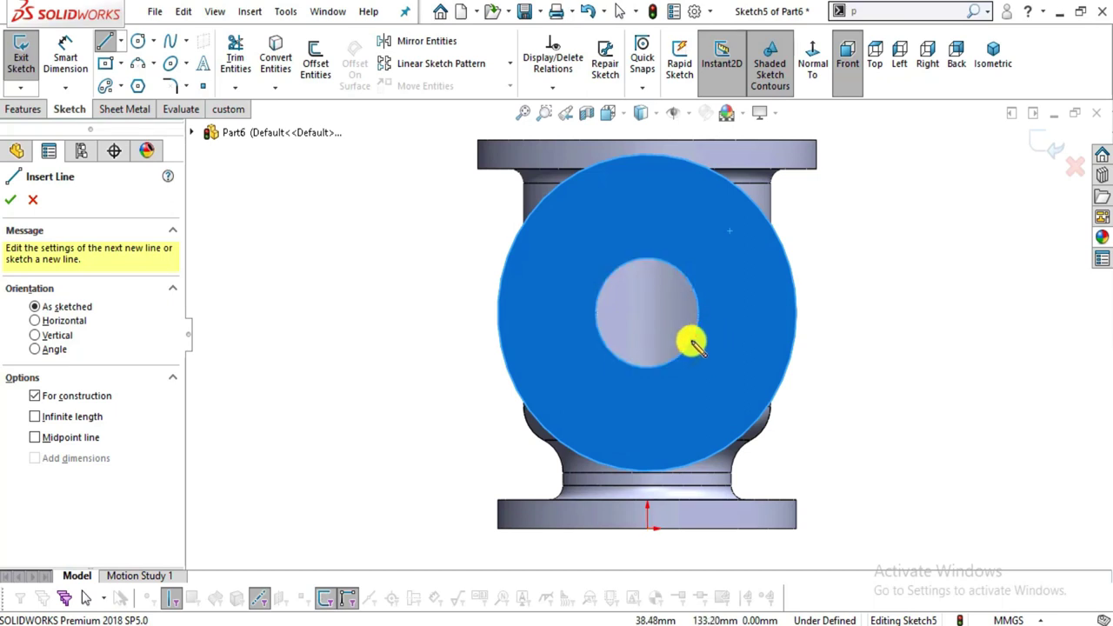
left_click(647, 313)
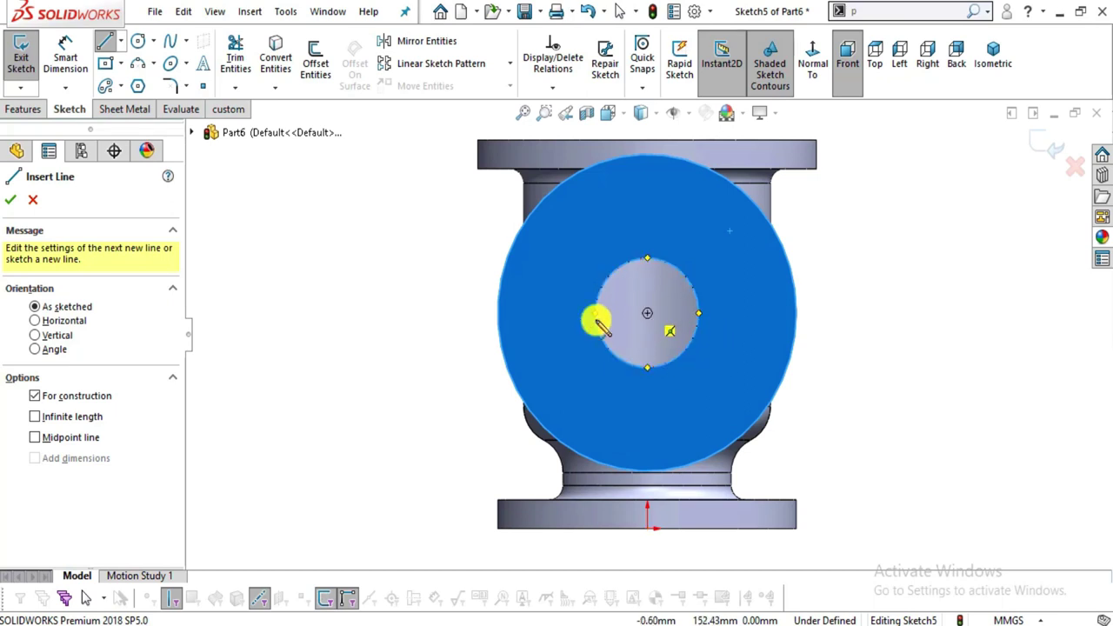
left_click(501, 312)
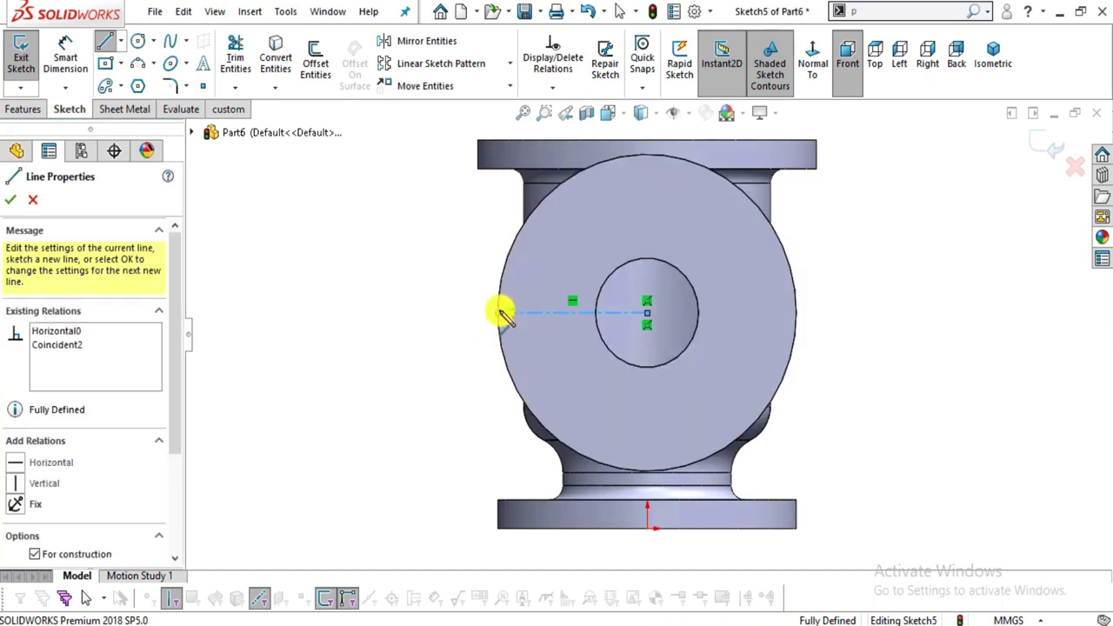
key("Escape")
- Draw a 180 mm diameter construction circle centred on the side flange, using the bolt-circle size in the reference drawing
key("alt+Tab")
mouse_move(511, 435)
left_mouse_down()
mouse_move(516, 323)
mouse_move(601, 241)
mouse_move(491, 233)
mouse_move(591, 447)
mouse_move(614, 534)
mouse_move(535, 278)
left_mouse_up()
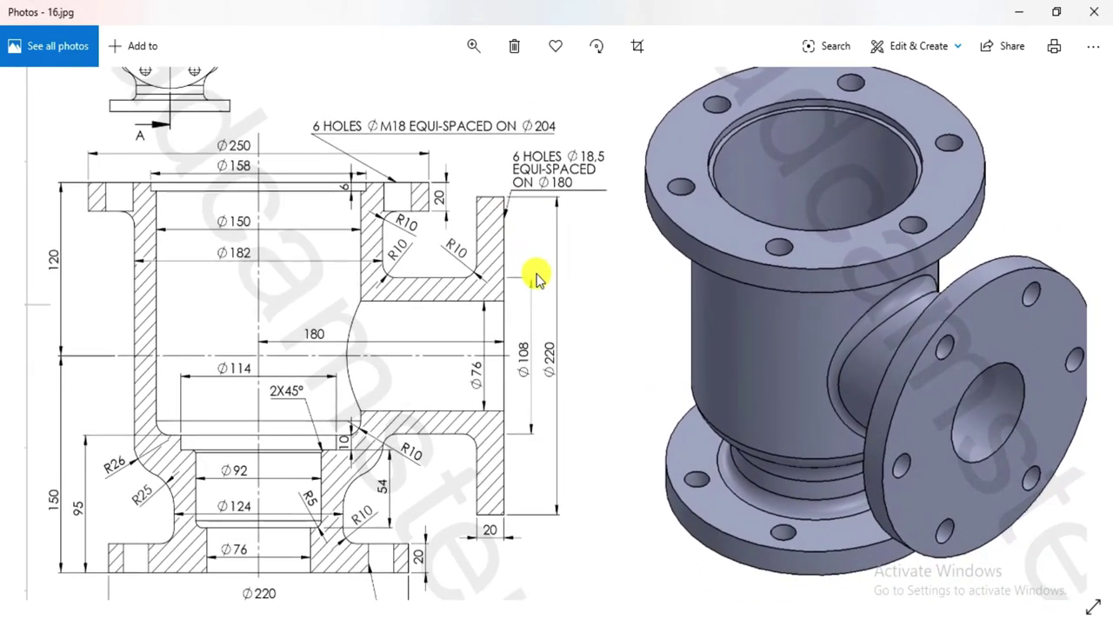
left_click_drag(502, 331, 574, 484)
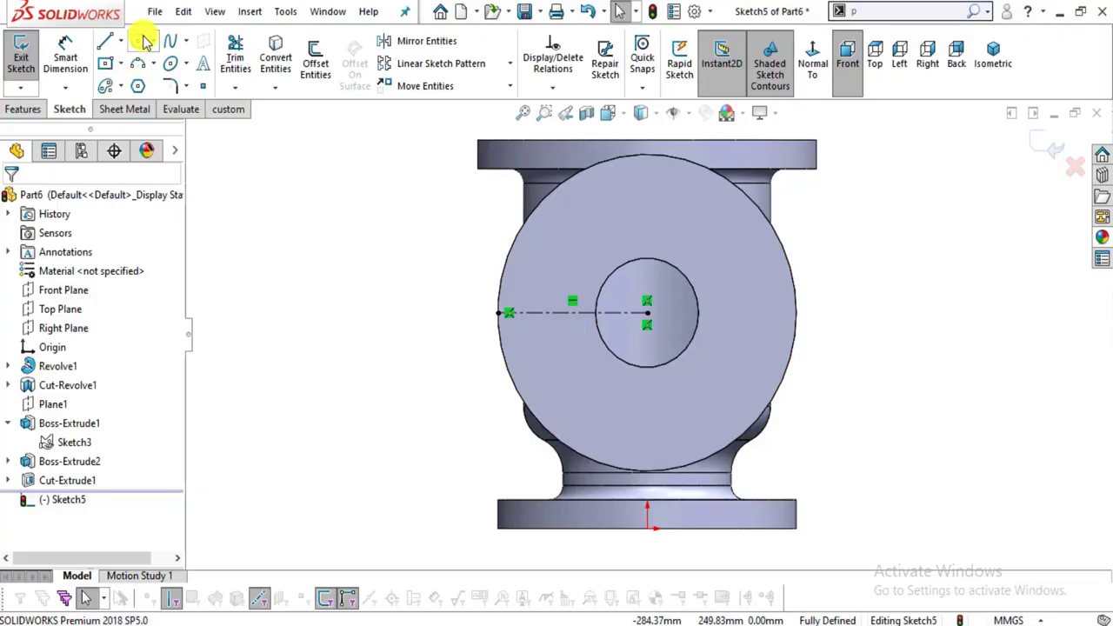
left_click(140, 40)
left_click(647, 313)
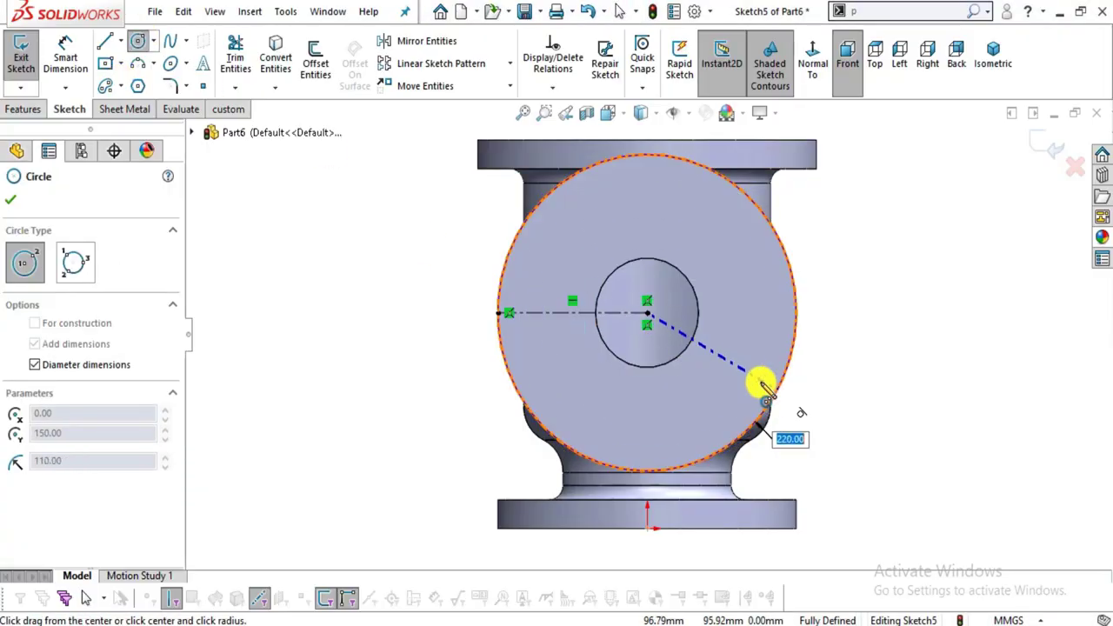
key("alt+Tab")
key("alt+Tab")
key("alt+Tab")
key("alt+Tab")
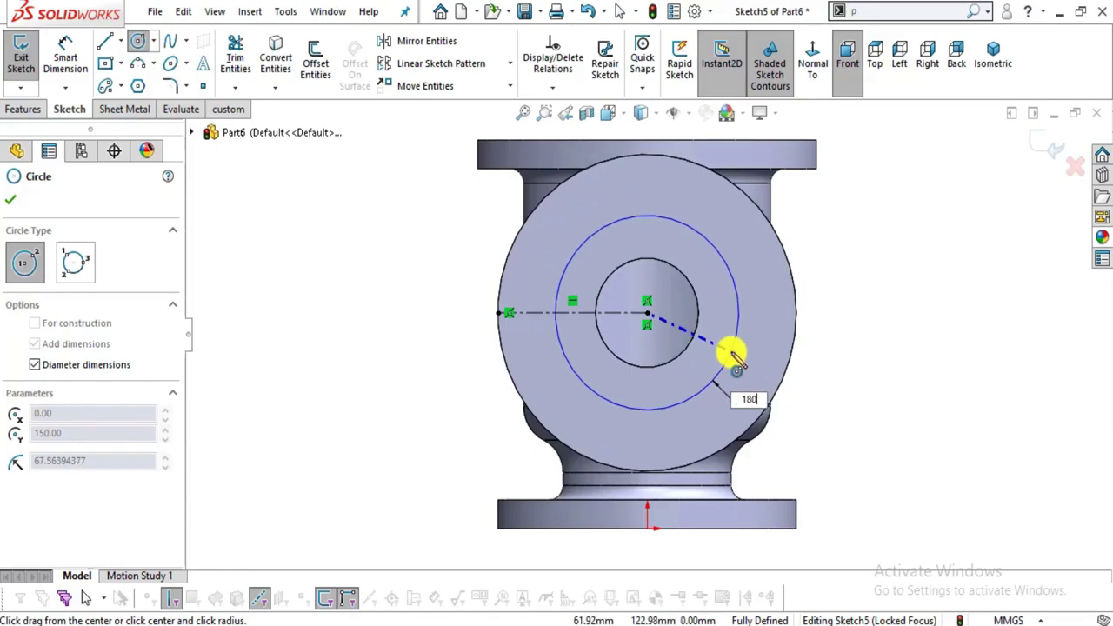
key("Return")
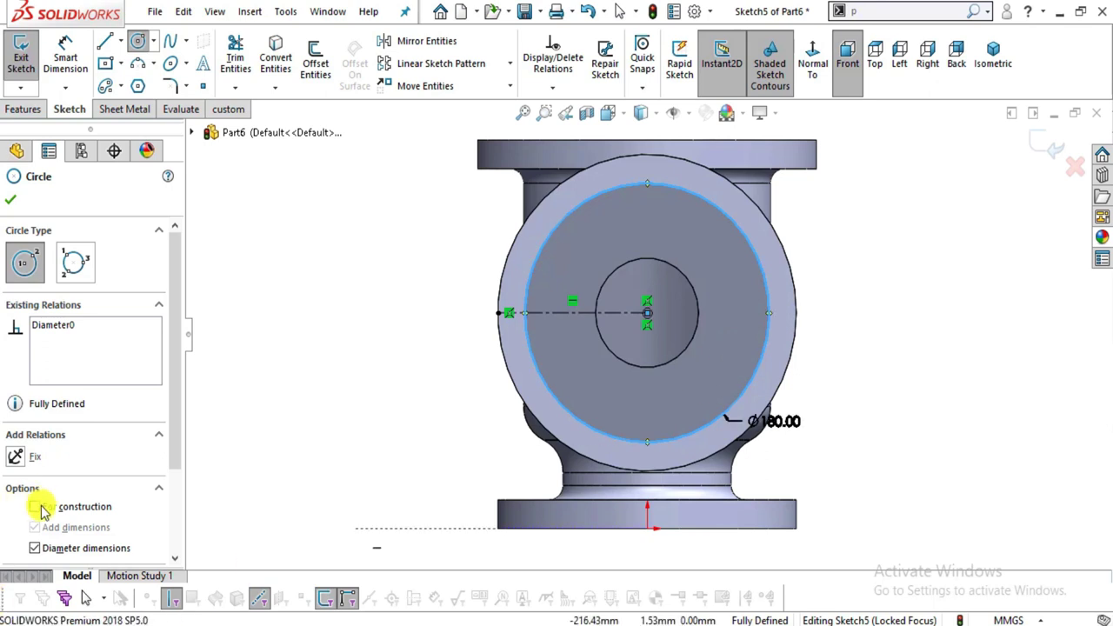
left_click(35, 507)
key("Escape")
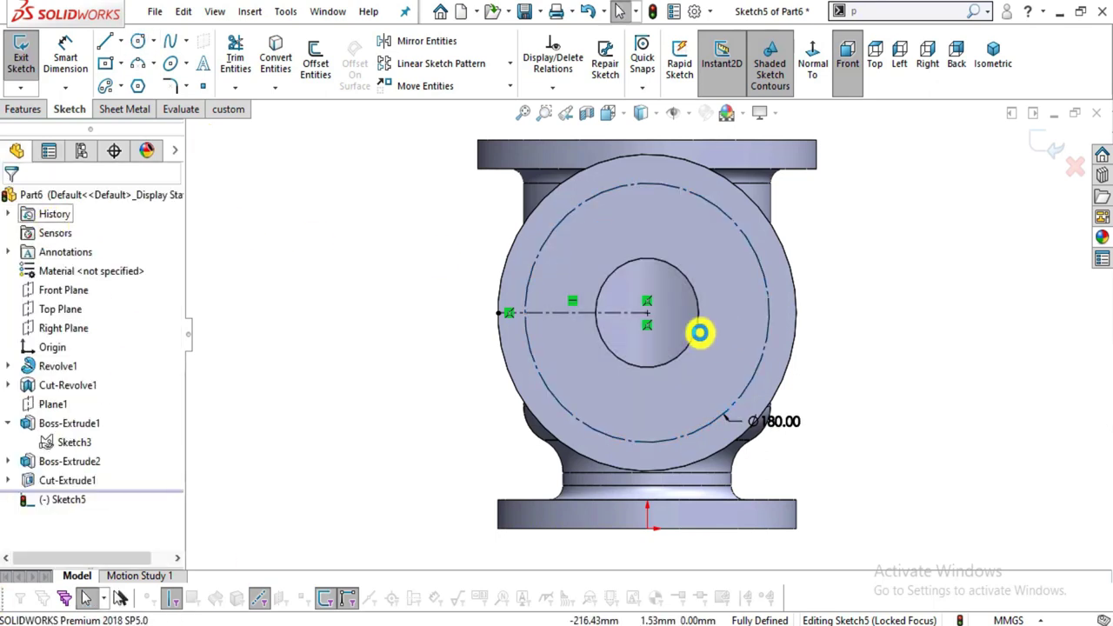
- Draw an 18.5 mm diameter hole circle where the centerline meets the 180 mm bolt circle, following the reference drawing
left_click(137, 41)
scroll(582, 361, "down", 2)
left_click_drag(513, 303, 557, 339)
key("alt+Tab")
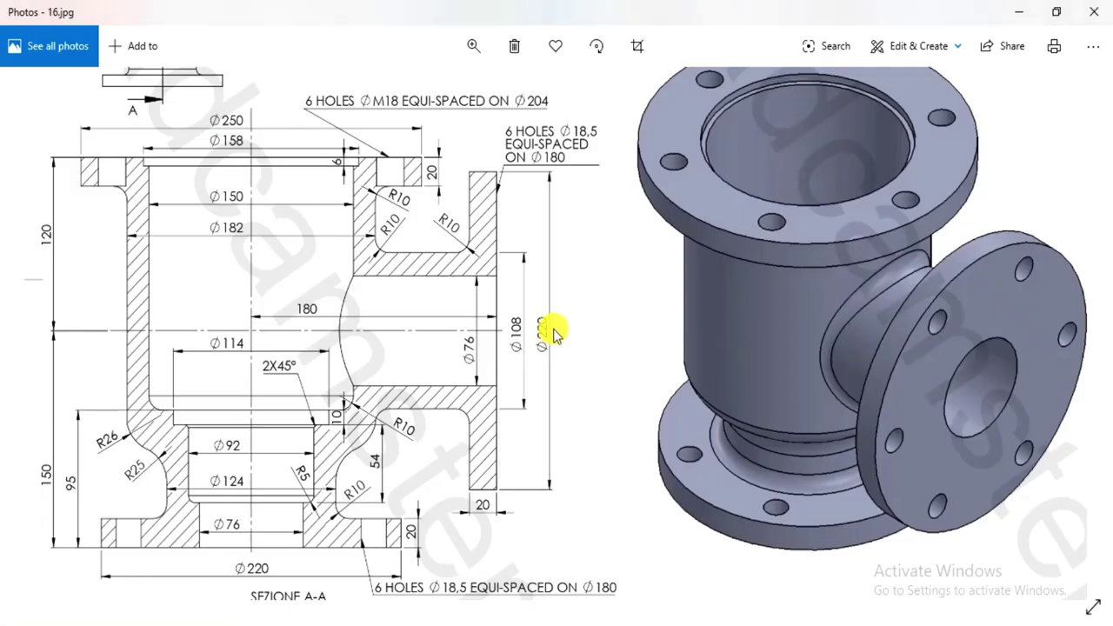
key("alt+Tab")
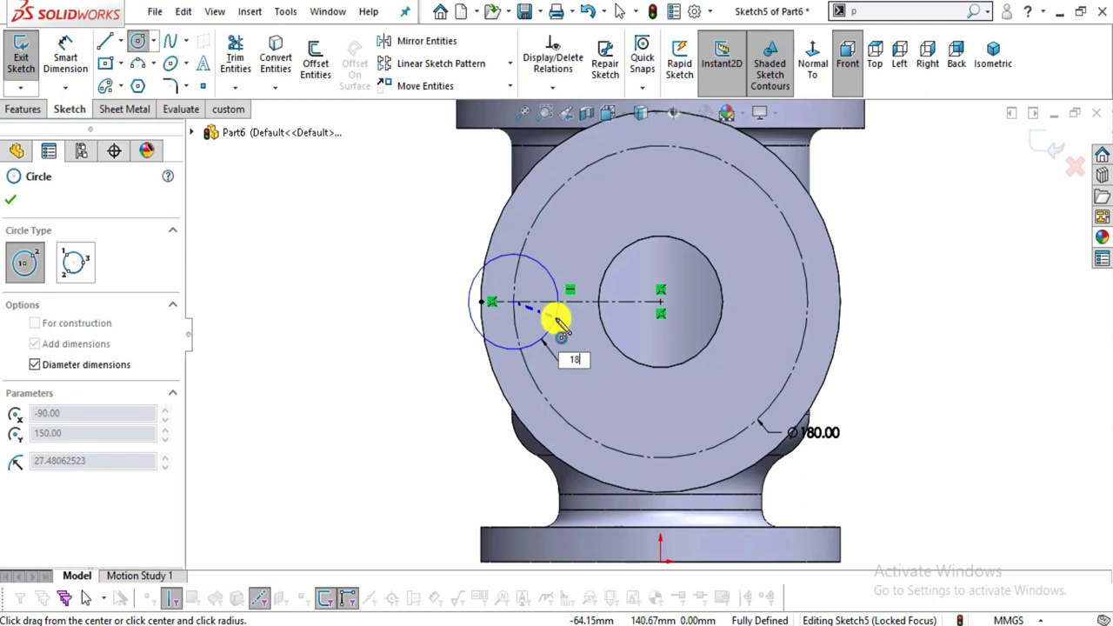
key("Return")
key("Escape")
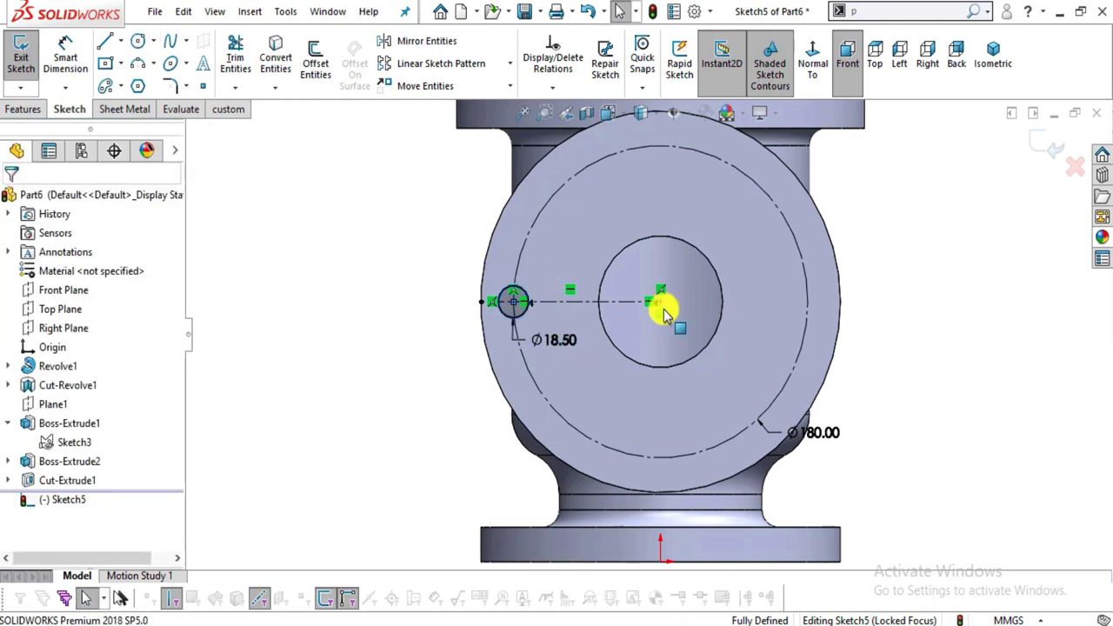
- Start a circular sketch pattern on the side flange with 6 instances
scroll(663, 304, "down", 1)
left_click(510, 64)
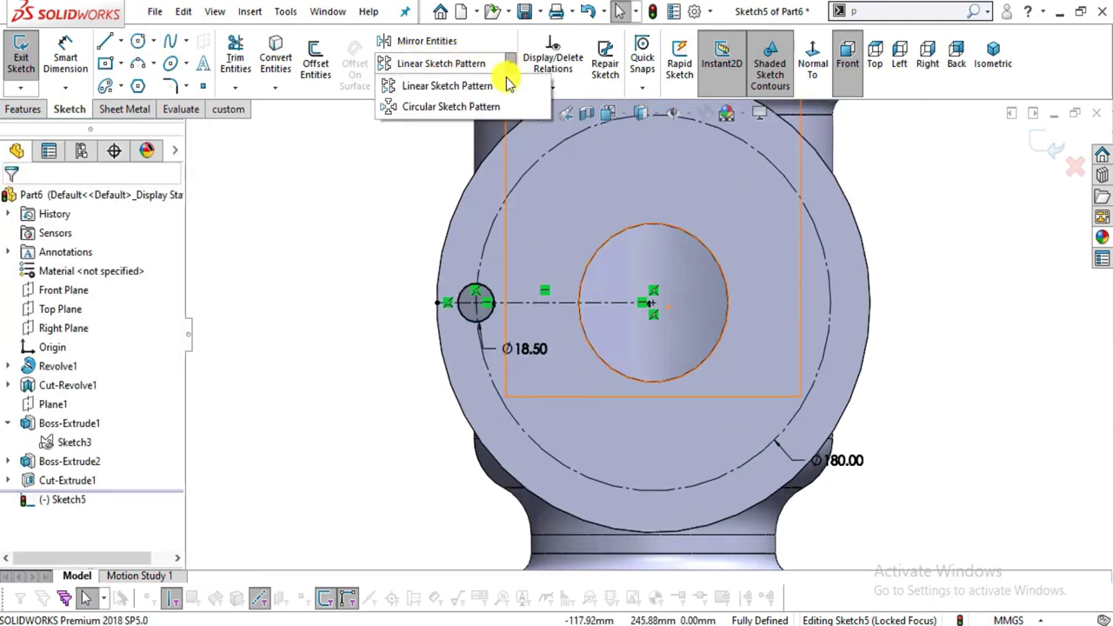
left_click(502, 106)
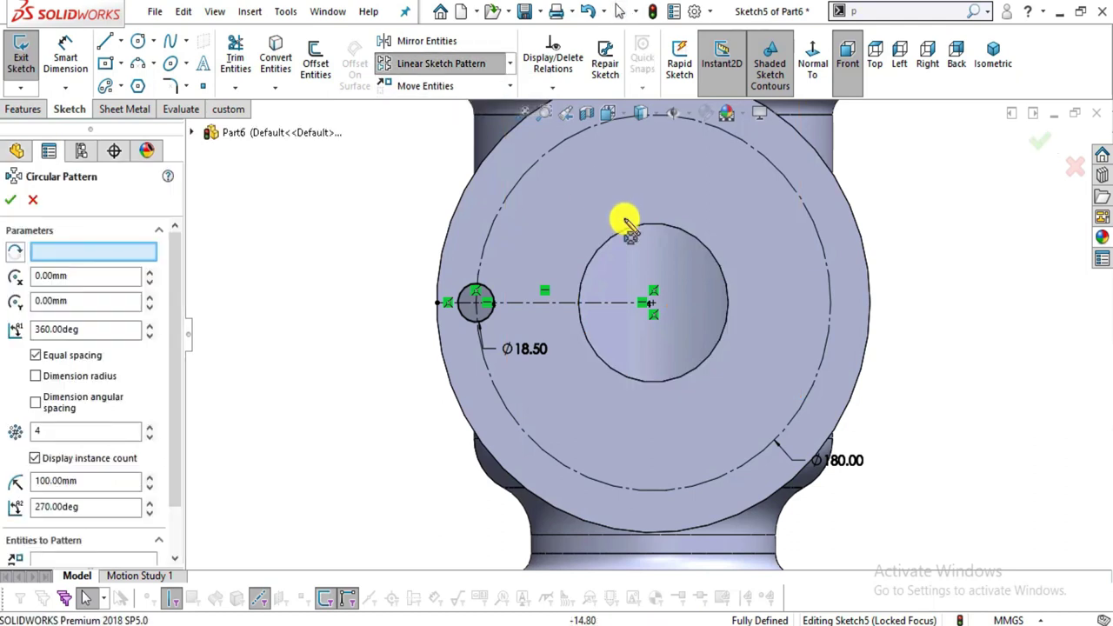
left_click(532, 163)
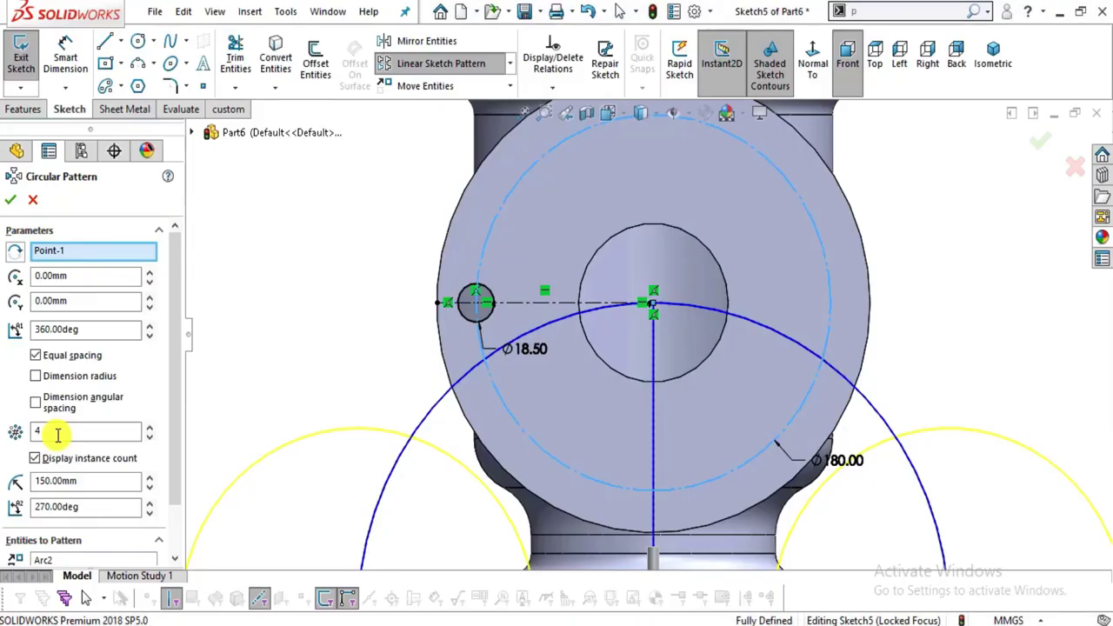
double_click(55, 433)
type("6")
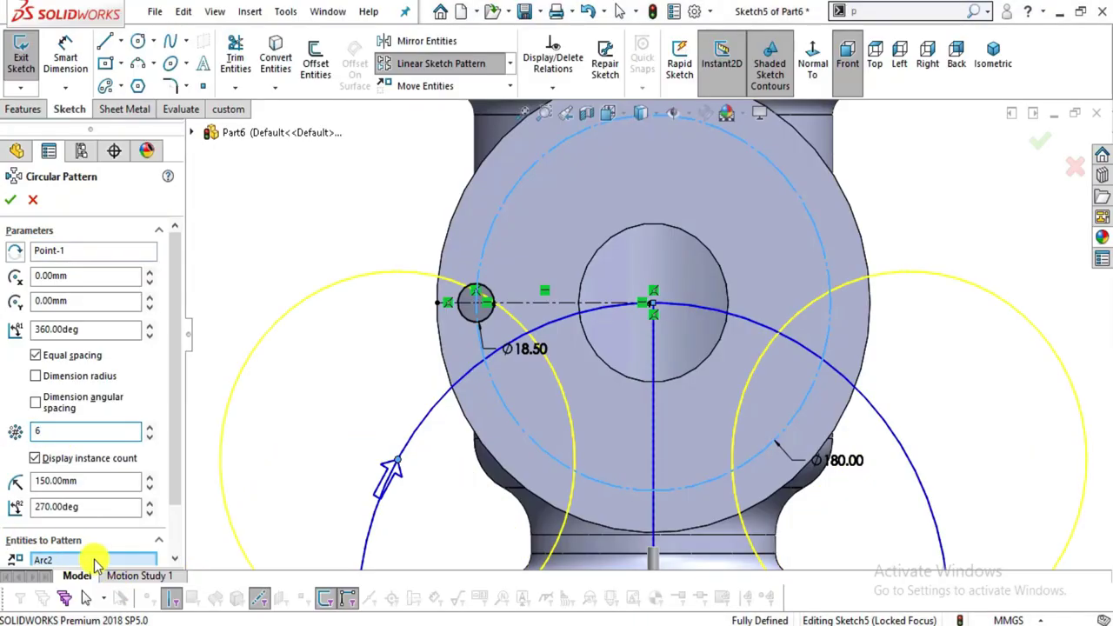
- Replace the bolt circle with the 18.5 mm hole circle as the entity to pattern
scroll(179, 447, "down", 2)
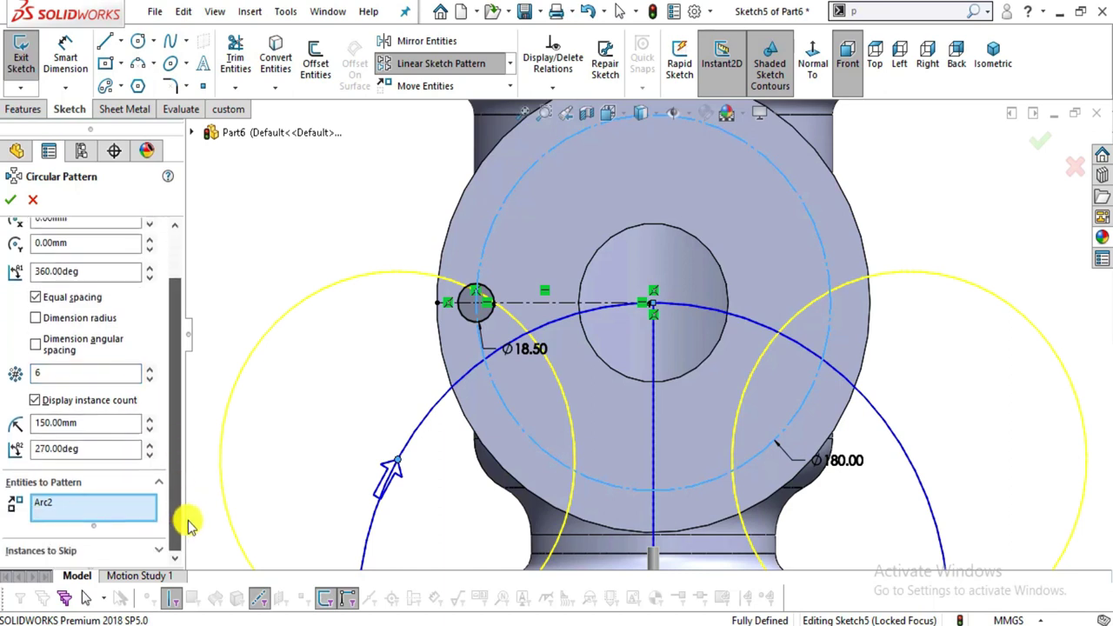
right_click(116, 513)
left_click(130, 520)
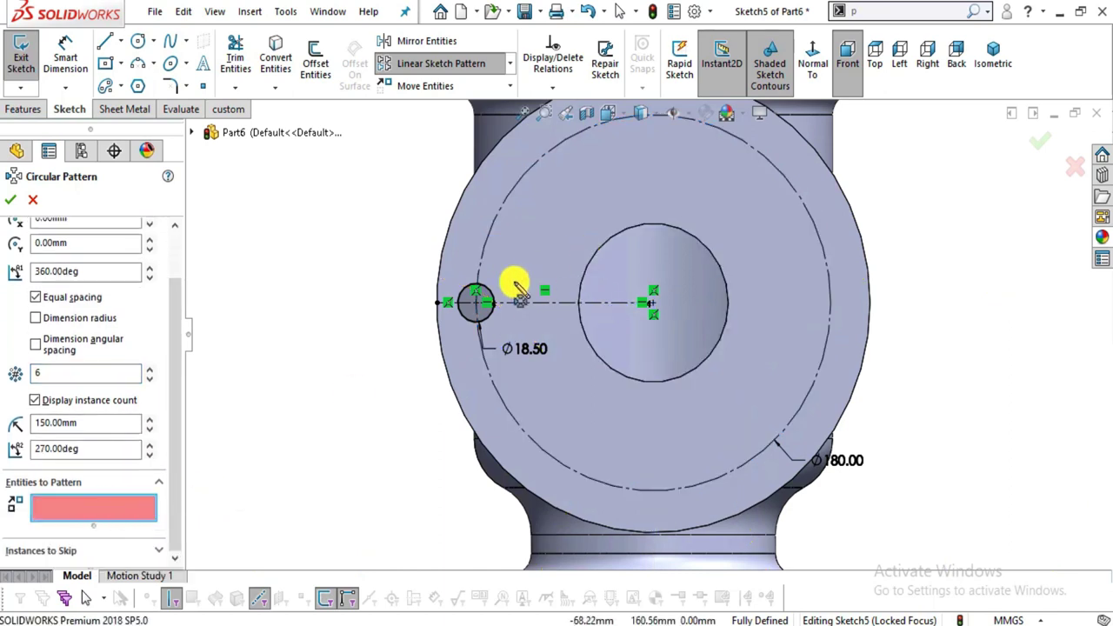
left_click(490, 292)
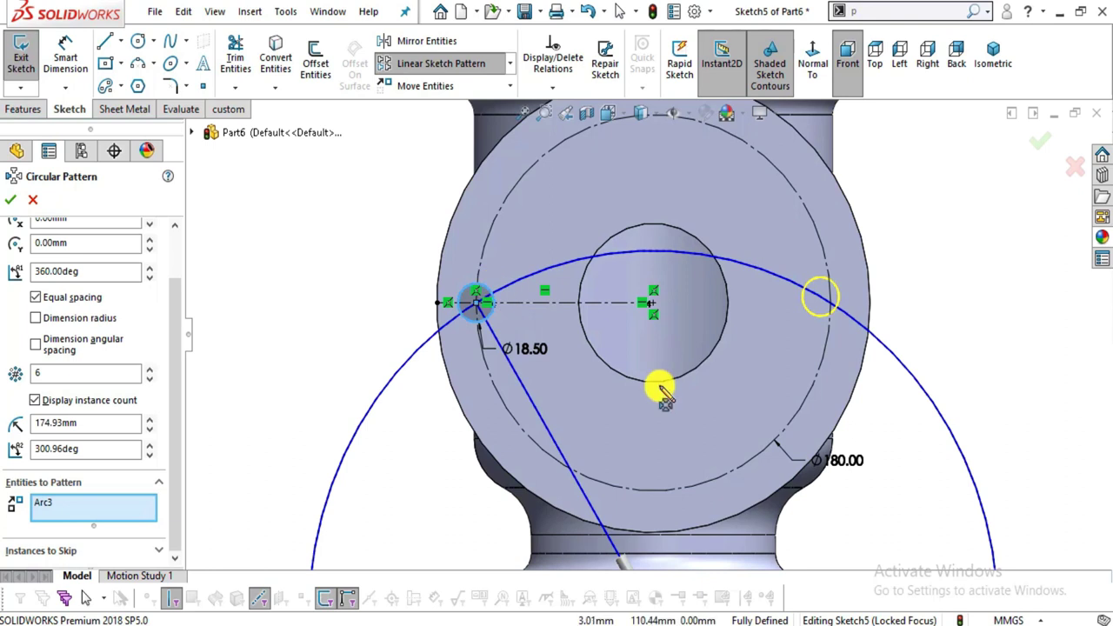
- Replace the pattern's centre point with the side flange's centre and create the circular pattern
scroll(661, 391, "up", 2)
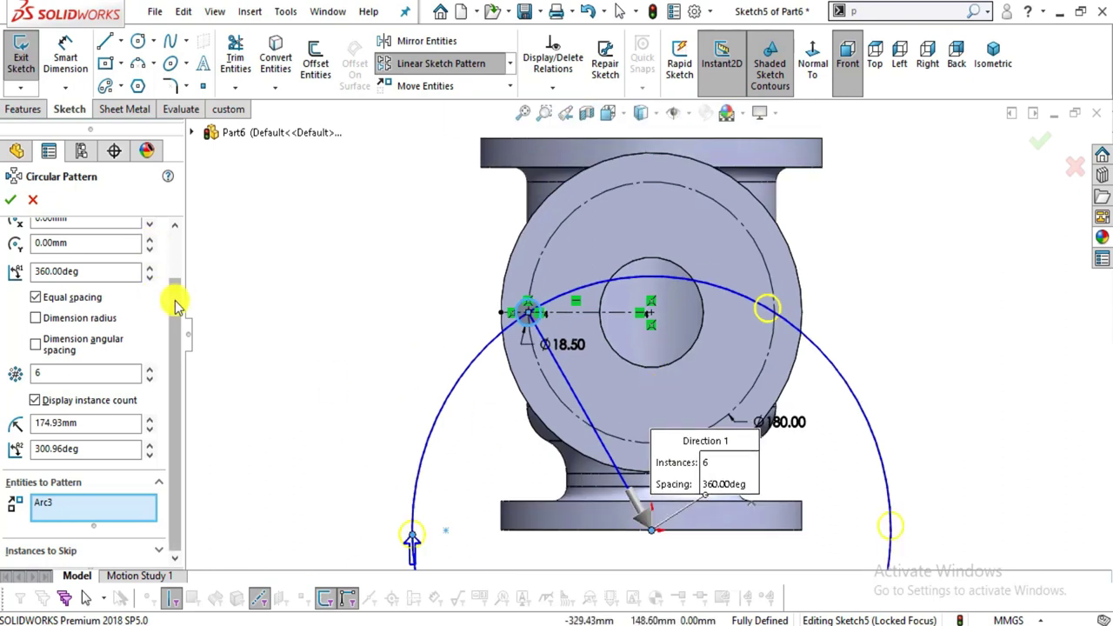
scroll(174, 293, "up", 2)
right_click(75, 252)
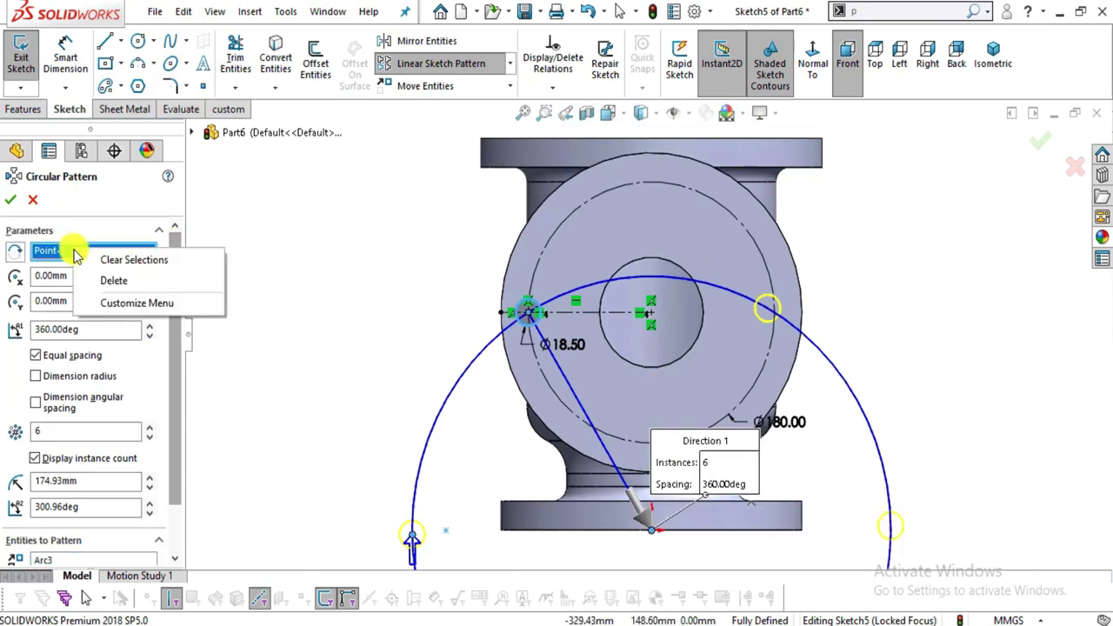
left_click(104, 263)
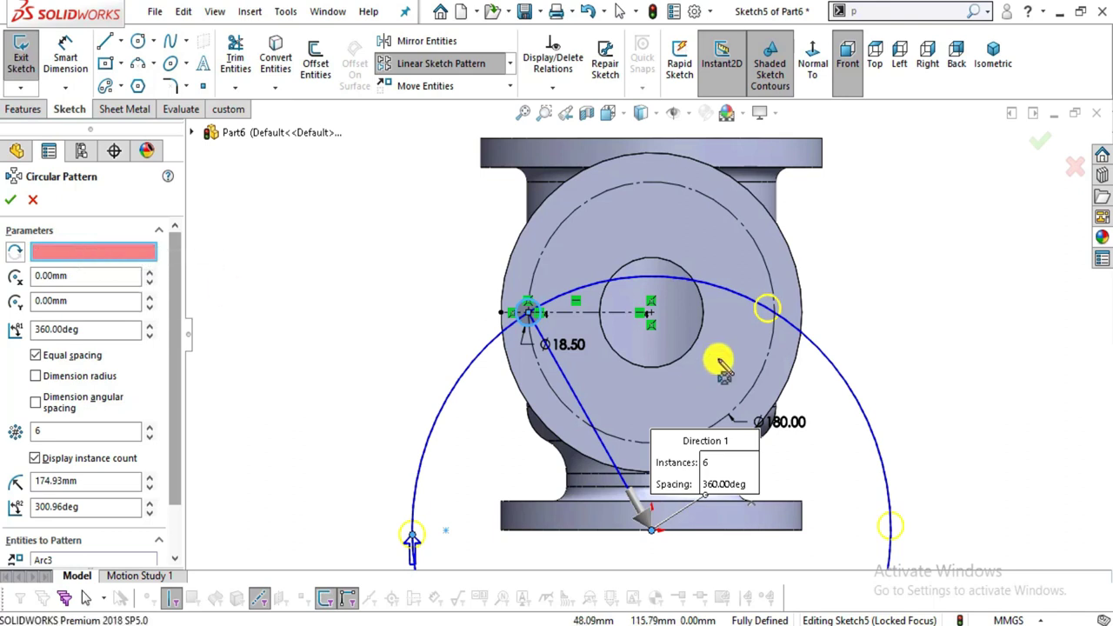
left_click(653, 314)
left_click(653, 316)
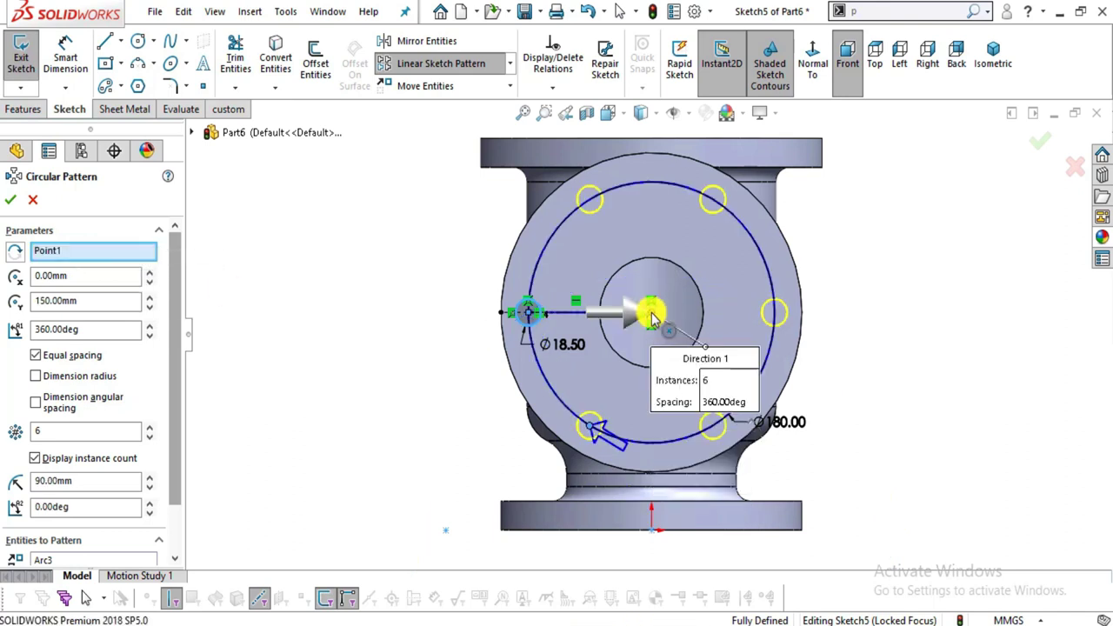
left_click(12, 200)
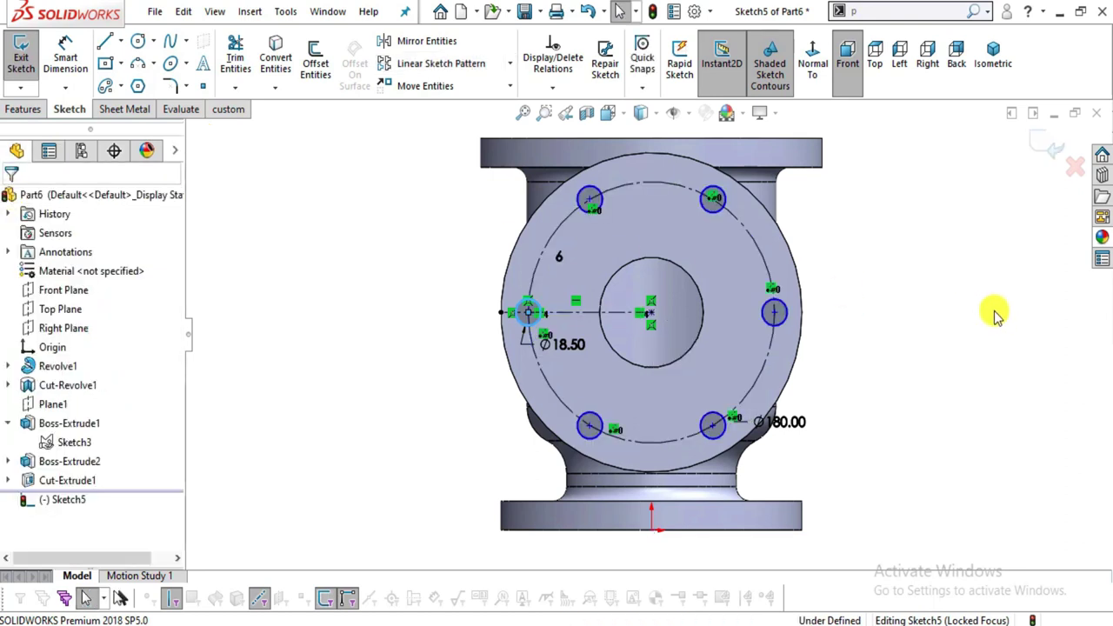
- Extrude-cut the six hole circles 20 mm blind through the side flange
middle_click_drag(781, 328, 793, 366)
key("f")
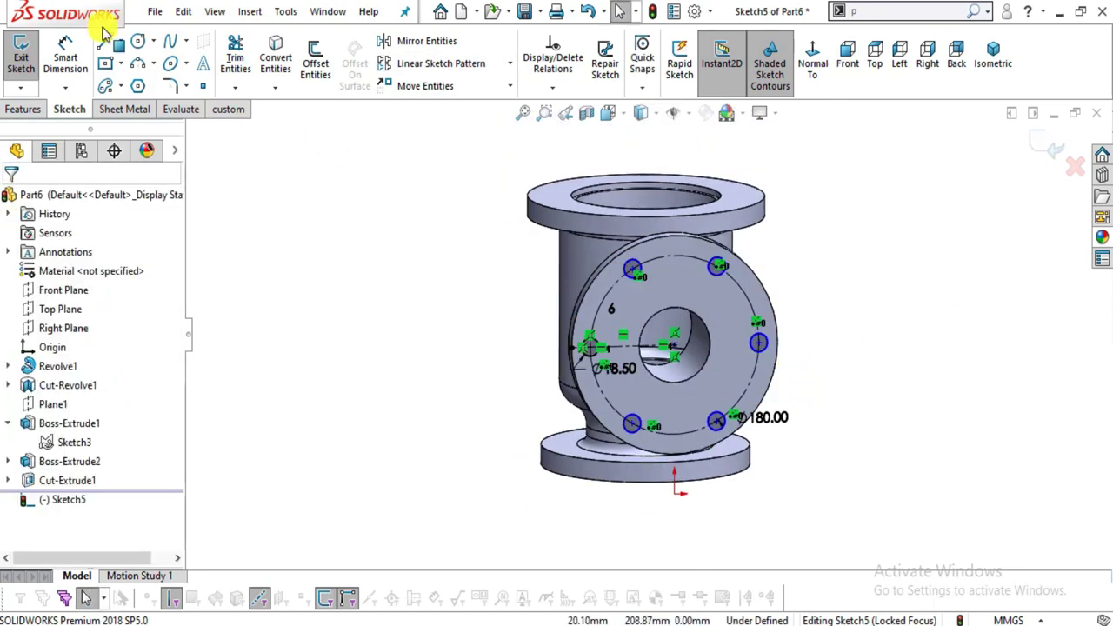
left_click(35, 111)
left_click(241, 57)
middle_click_drag(481, 293, 549, 333)
scroll(546, 346, "down", 3)
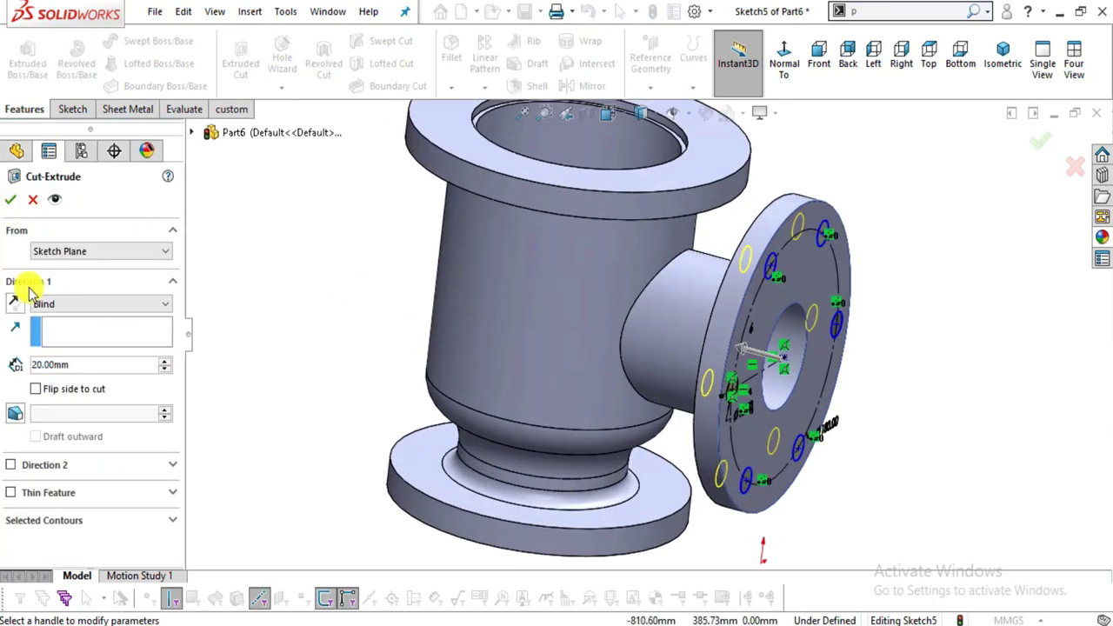
mouse_move(462, 301)
middle_mouse_down()
mouse_move(530, 313)
mouse_move(467, 307)
mouse_move(477, 296)
middle_mouse_up()
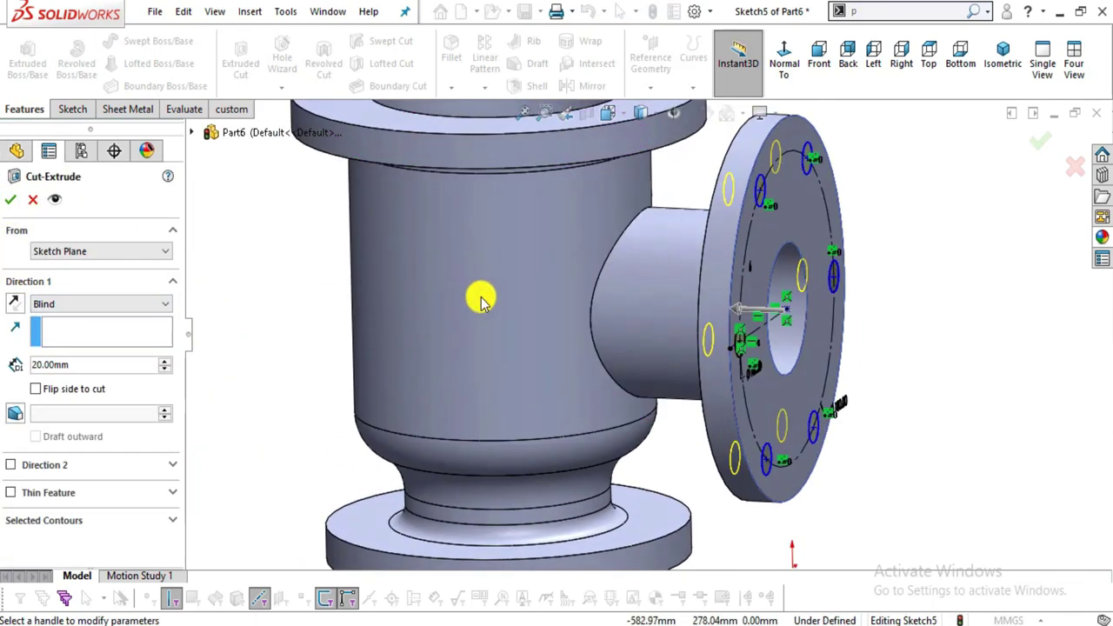
scroll(478, 296, "up", 3)
scroll(798, 250, "down", 2)
middle_click_drag(785, 261, 703, 256)
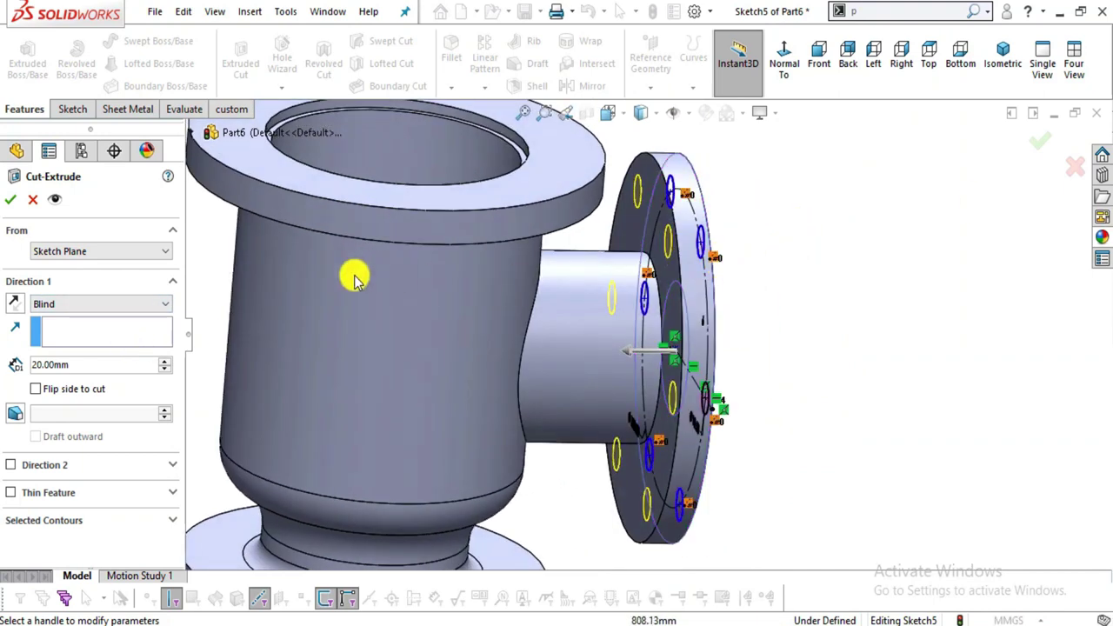
left_click(12, 200)
key("f")
middle_click_drag(769, 360, 703, 235)
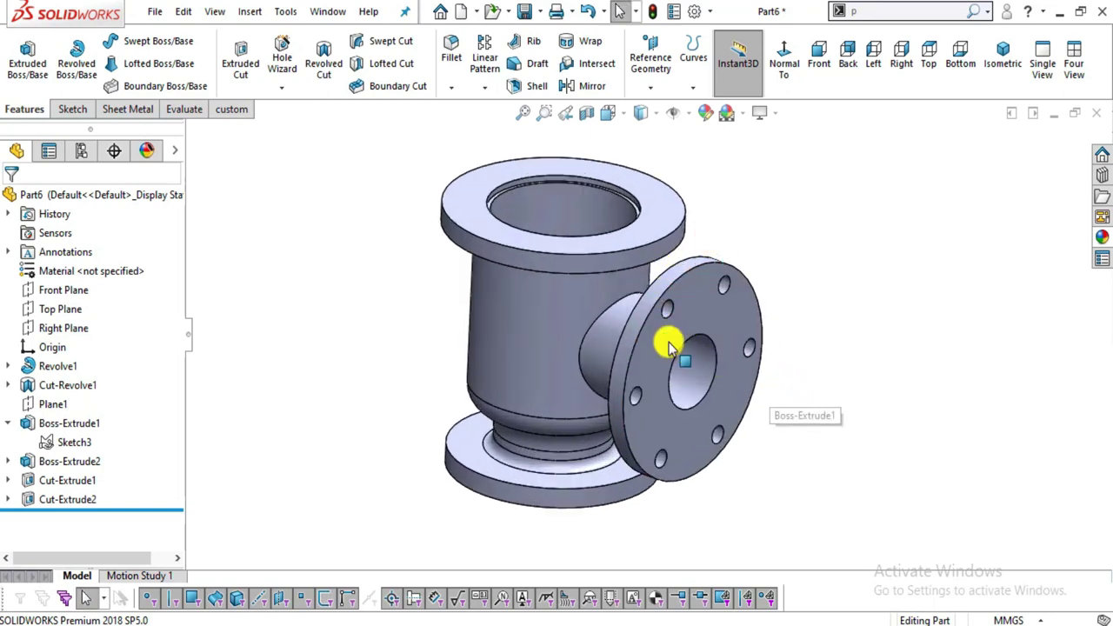
- Check the bottom flange in the reference drawing and start a new sketch on that flange's underside face
key("alt+Tab")
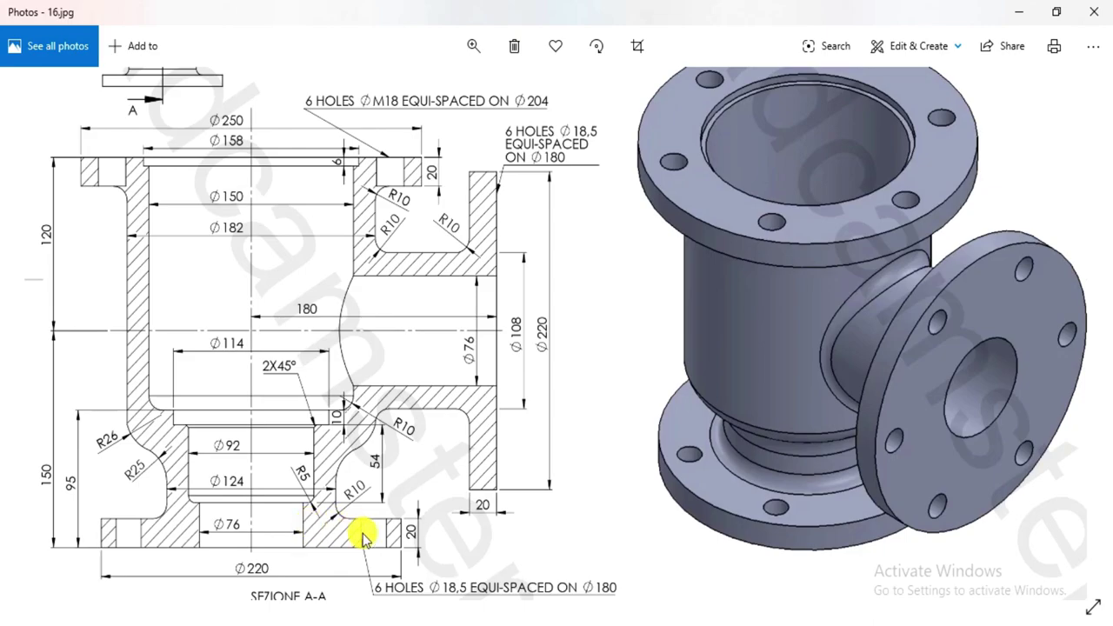
key("alt+Tab")
scroll(621, 462, "up", 3)
middle_click_drag(621, 462, 622, 391)
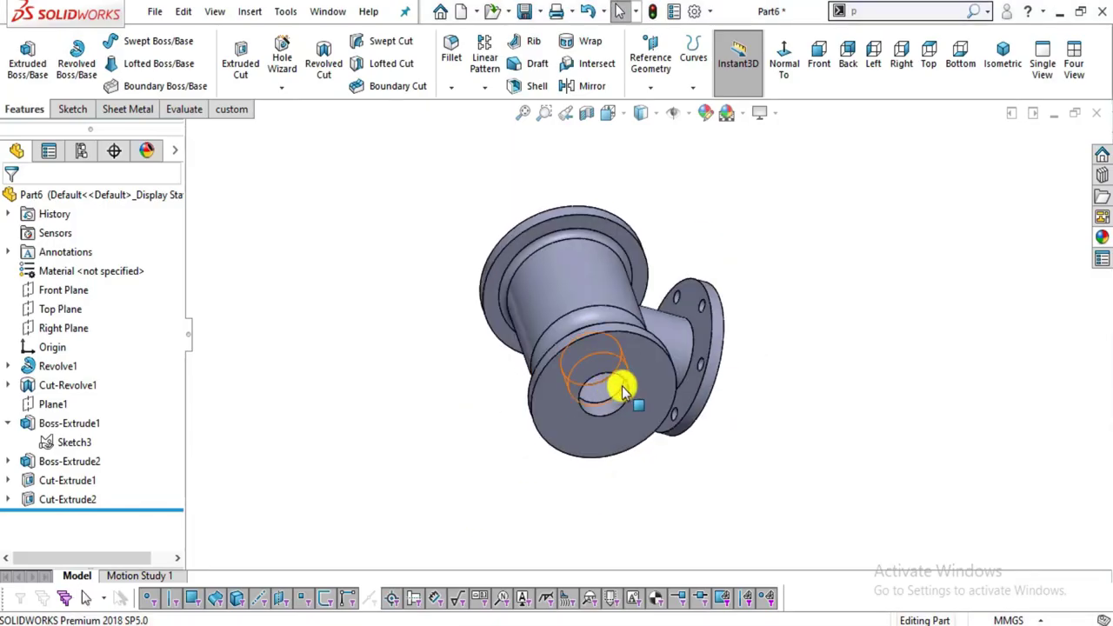
left_click(651, 372)
left_click(784, 318)
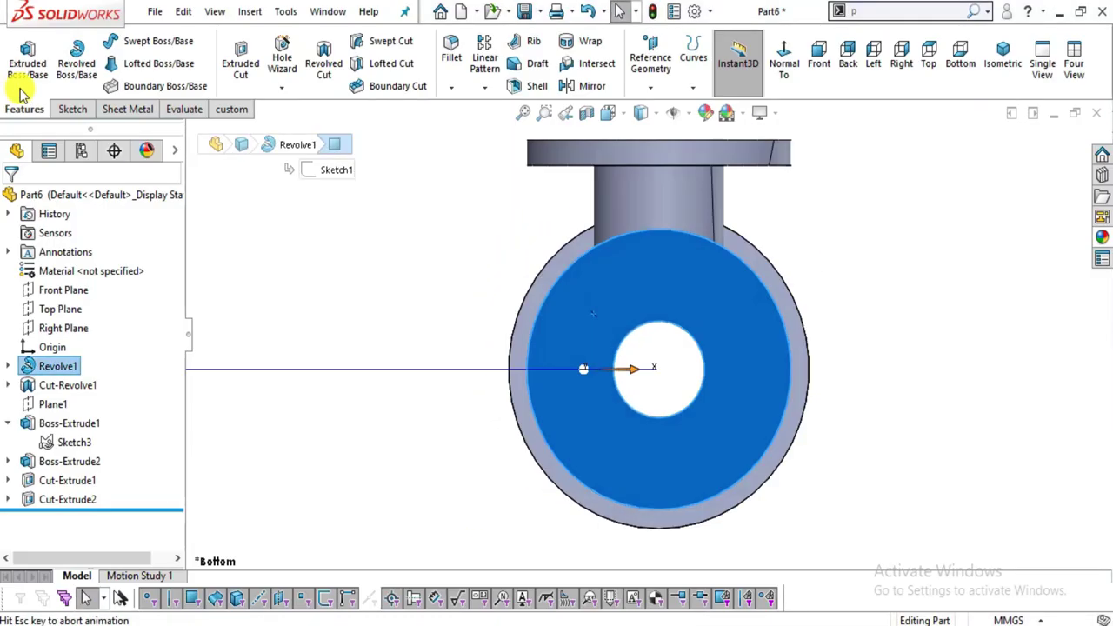
left_click(70, 109)
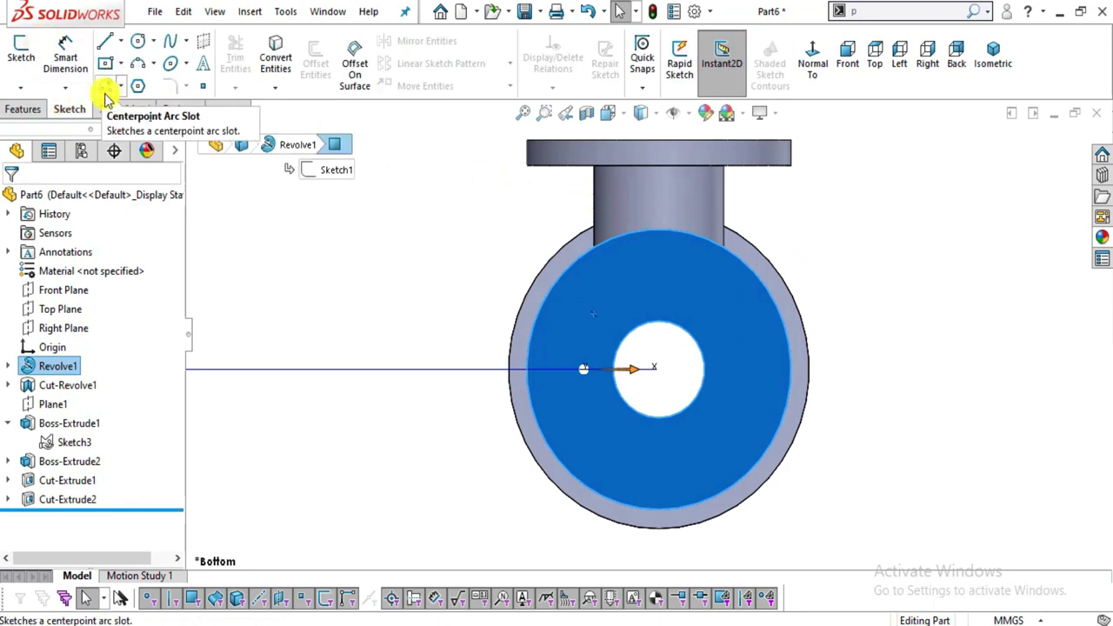
left_click(21, 51)
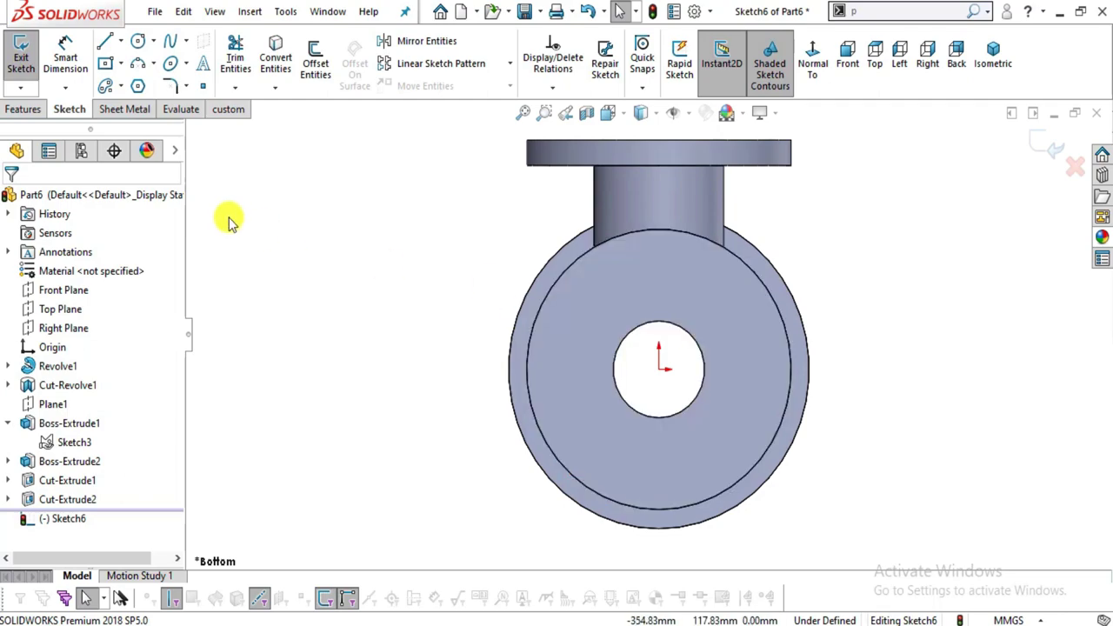
- Check the bottom flange's hole callout in the reference drawing and sketch a horizontal midpoint construction line across the flange, centred on the origin
key("alt+Tab")
scroll(413, 567, "down", 2)
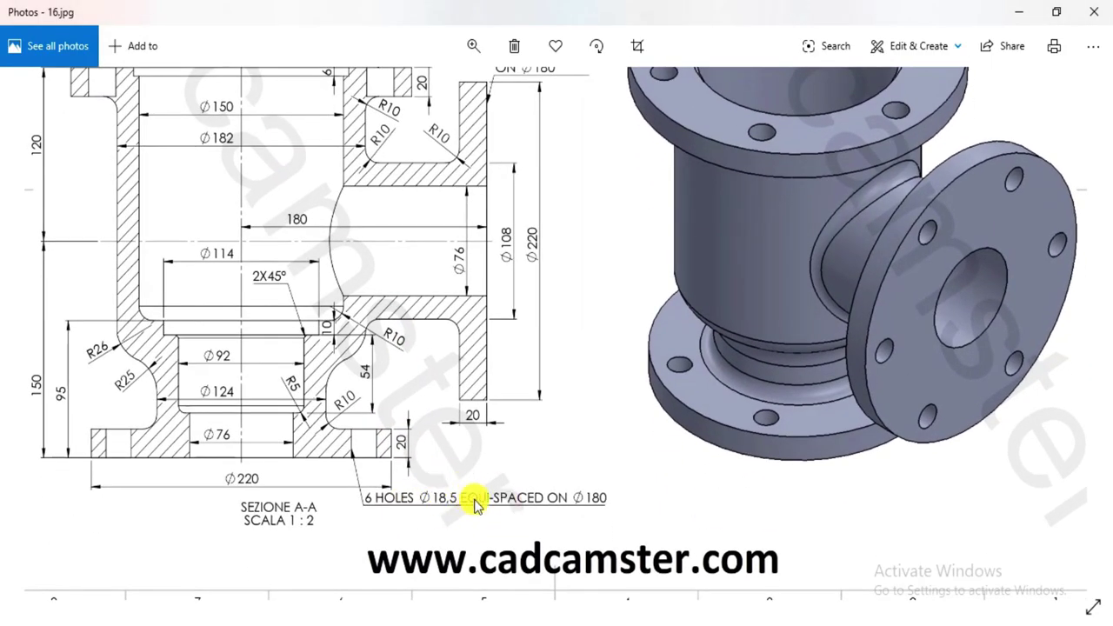
scroll(532, 494, "down", 3)
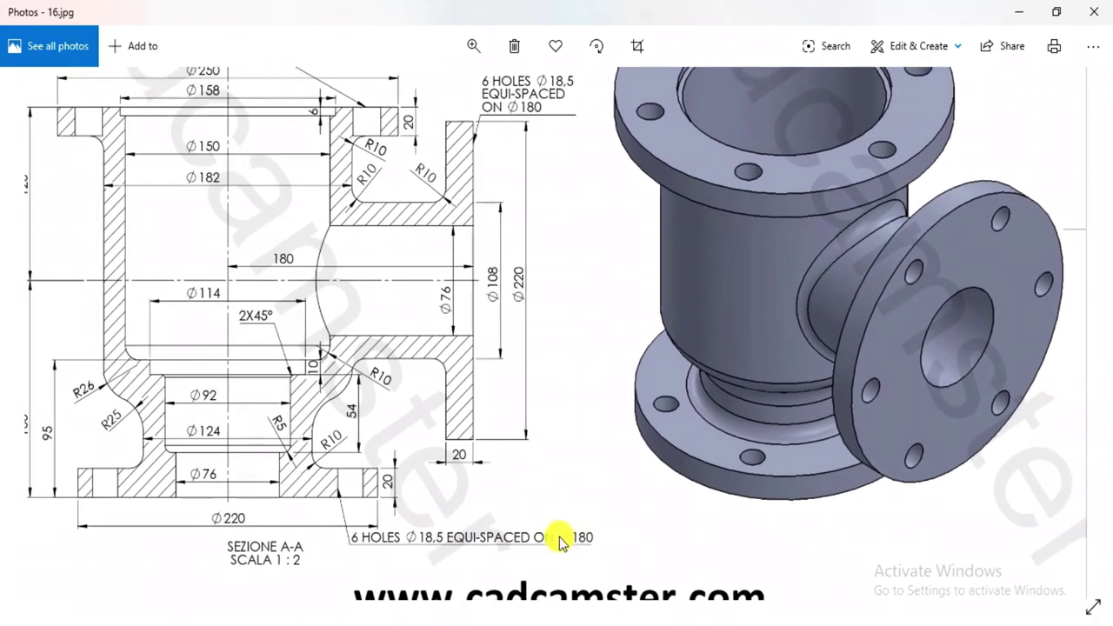
key("alt+Tab")
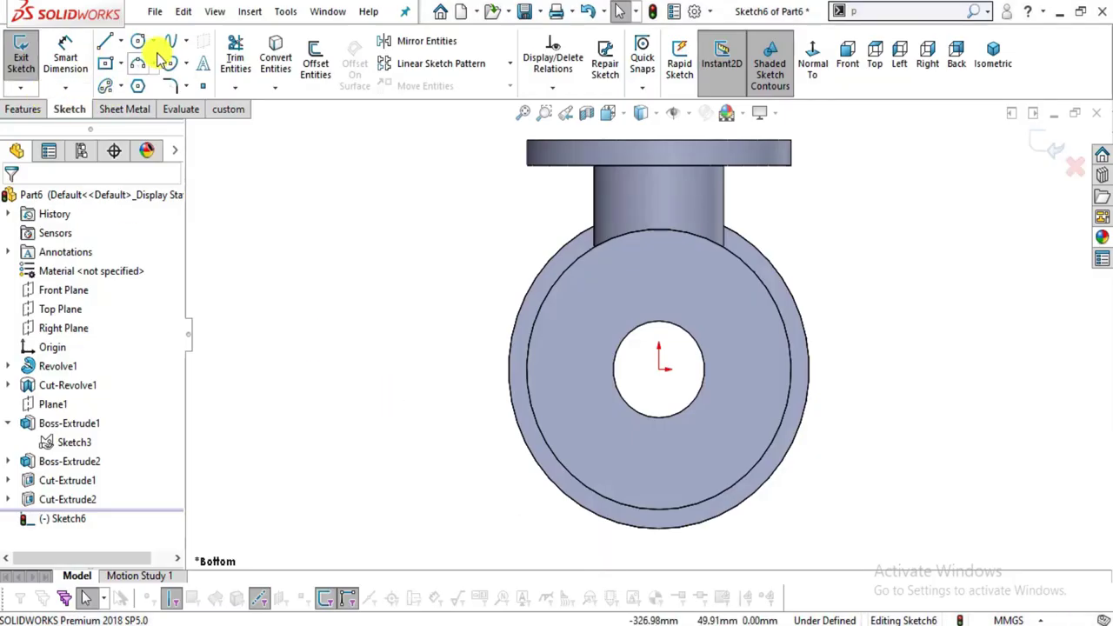
left_click(106, 41)
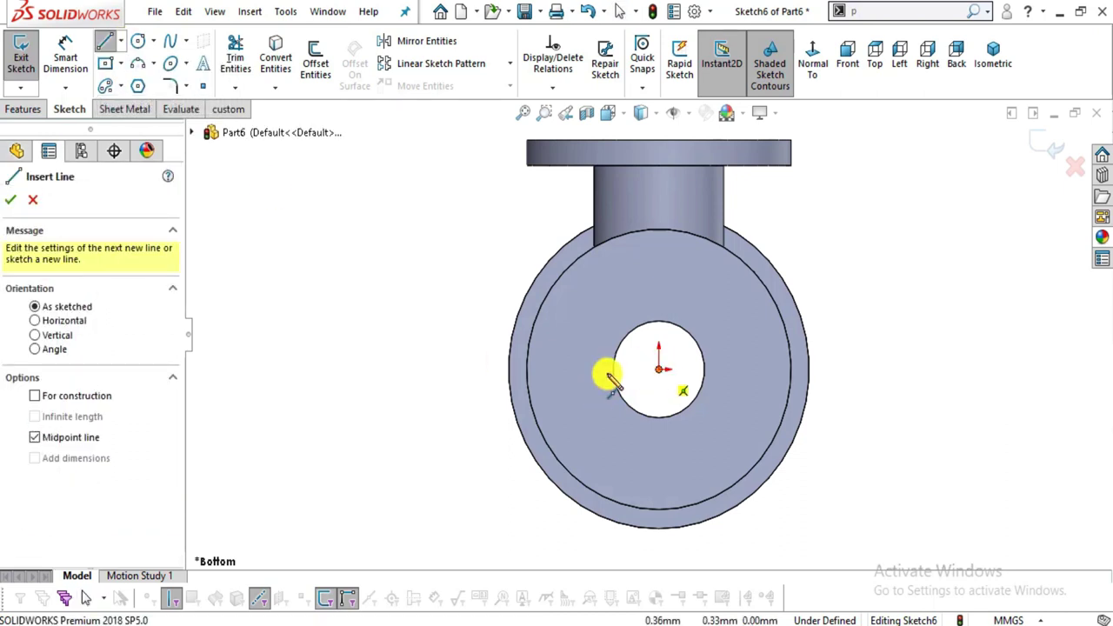
left_click(658, 369)
left_click(528, 370)
key("Escape")
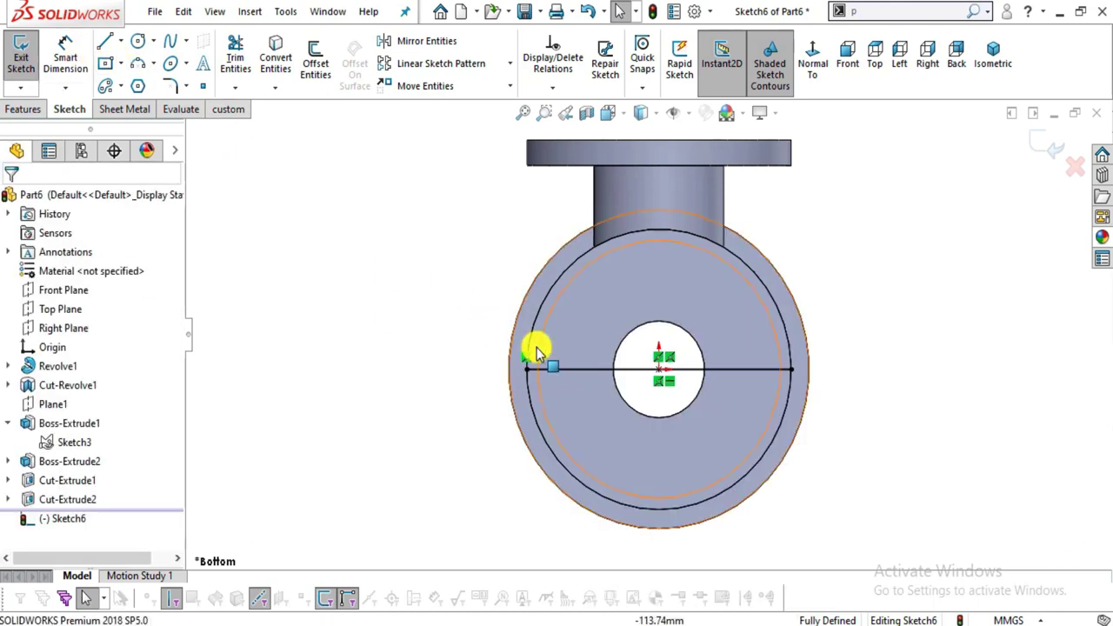
left_click(577, 374)
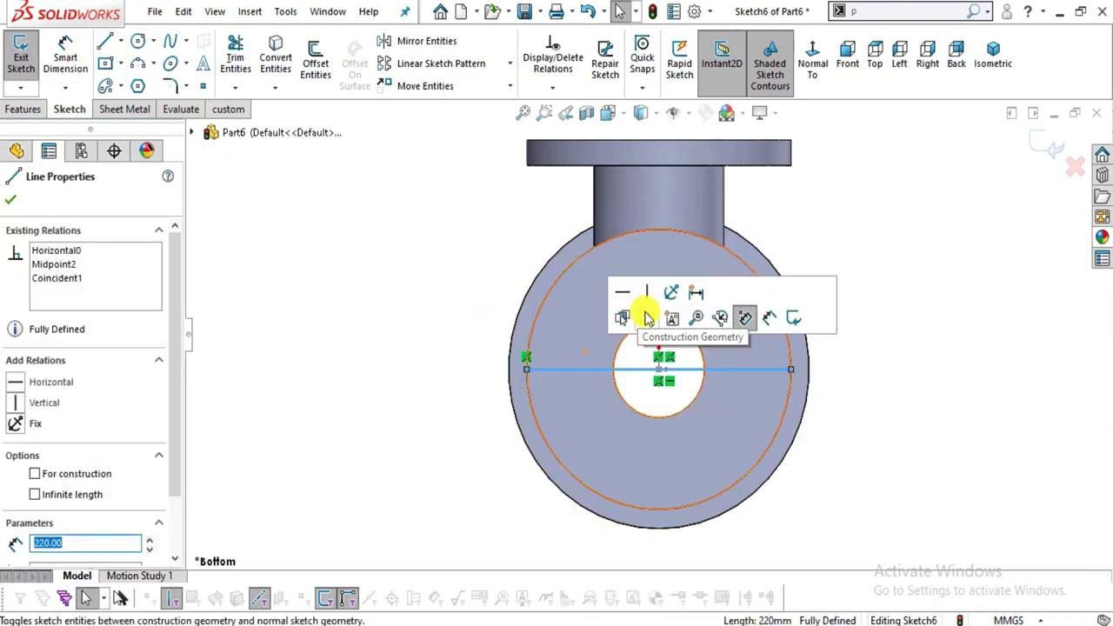
left_click(642, 313)
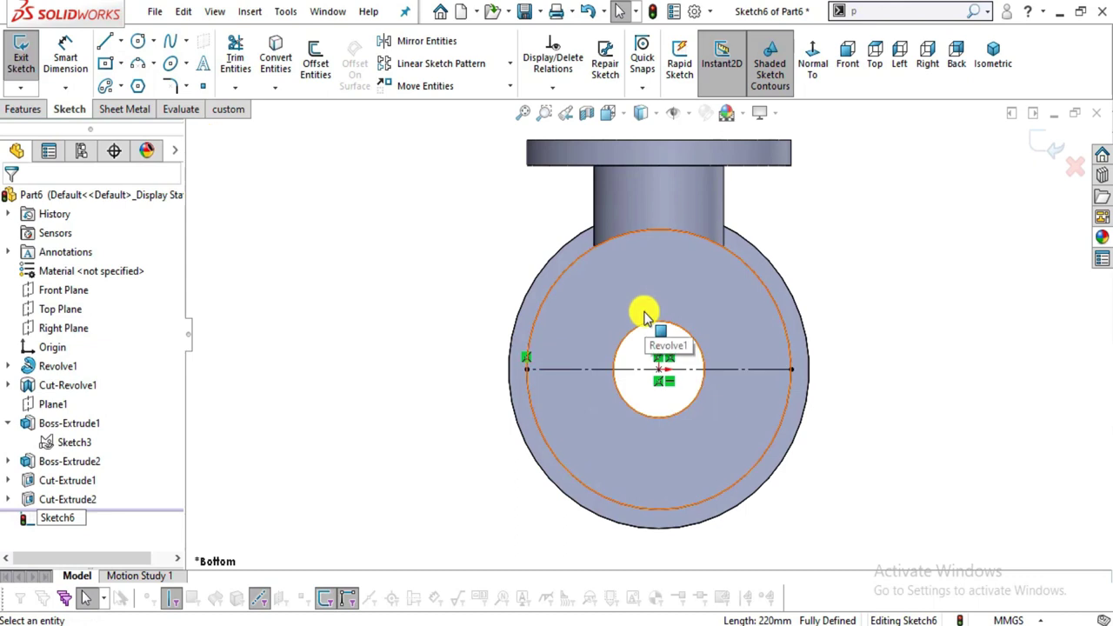
- Sketch a circle about 37 mm in diameter centred on the construction line, between the central bore and the bottom flange's rim
left_click(137, 48)
scroll(619, 409, "down", 3)
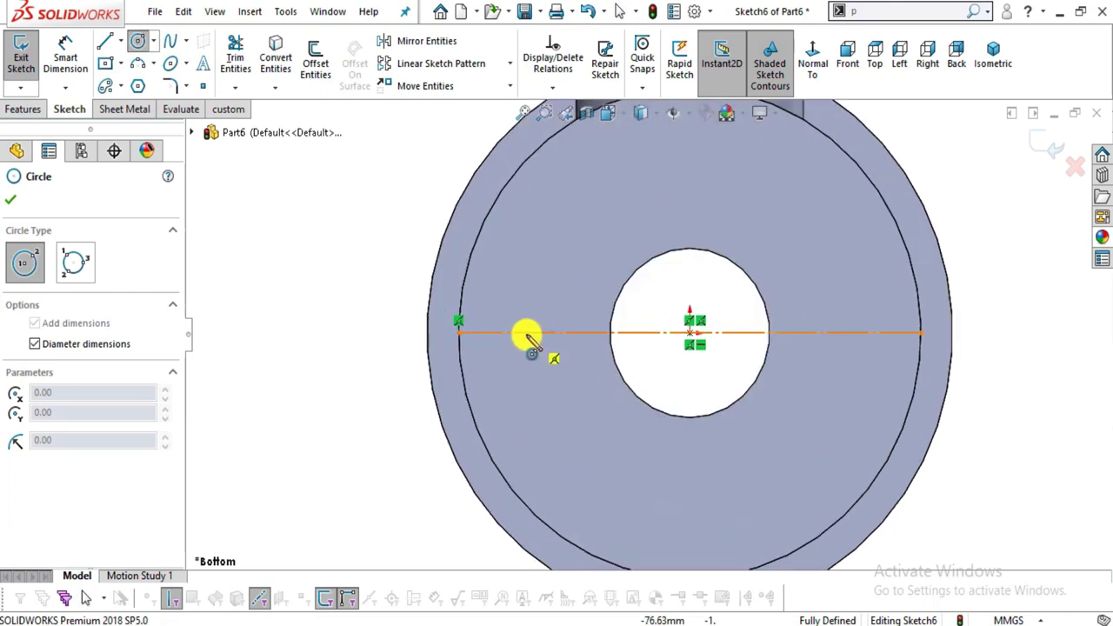
left_click(517, 333)
left_click(545, 360)
key("Escape")
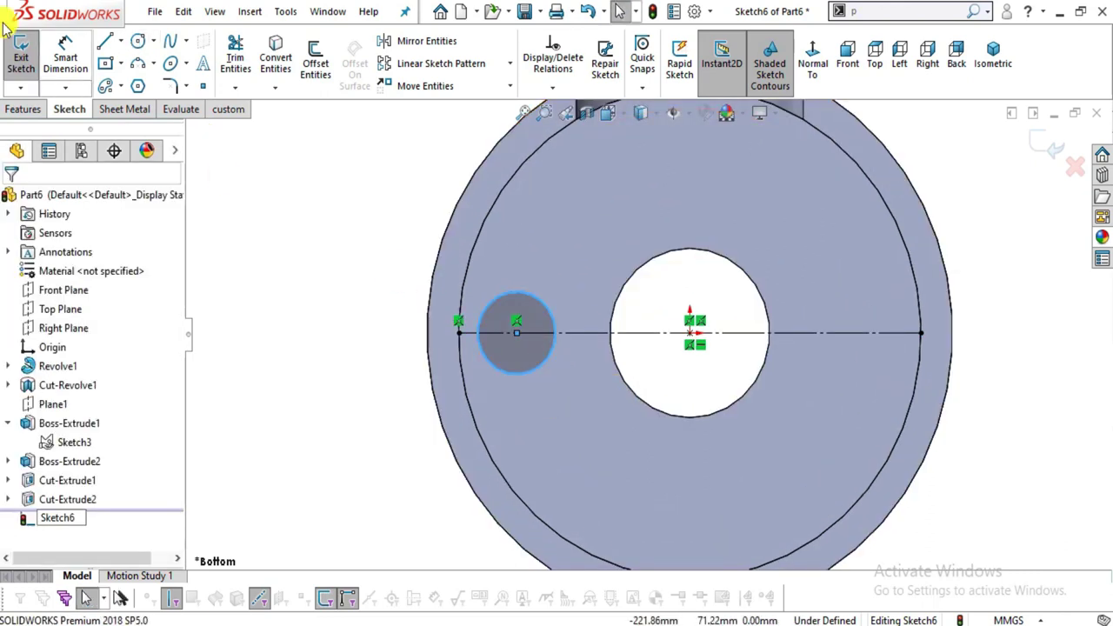
- Dimension the circle's diameter and set it to 18.5 mm
left_click(65, 61)
left_click(551, 310)
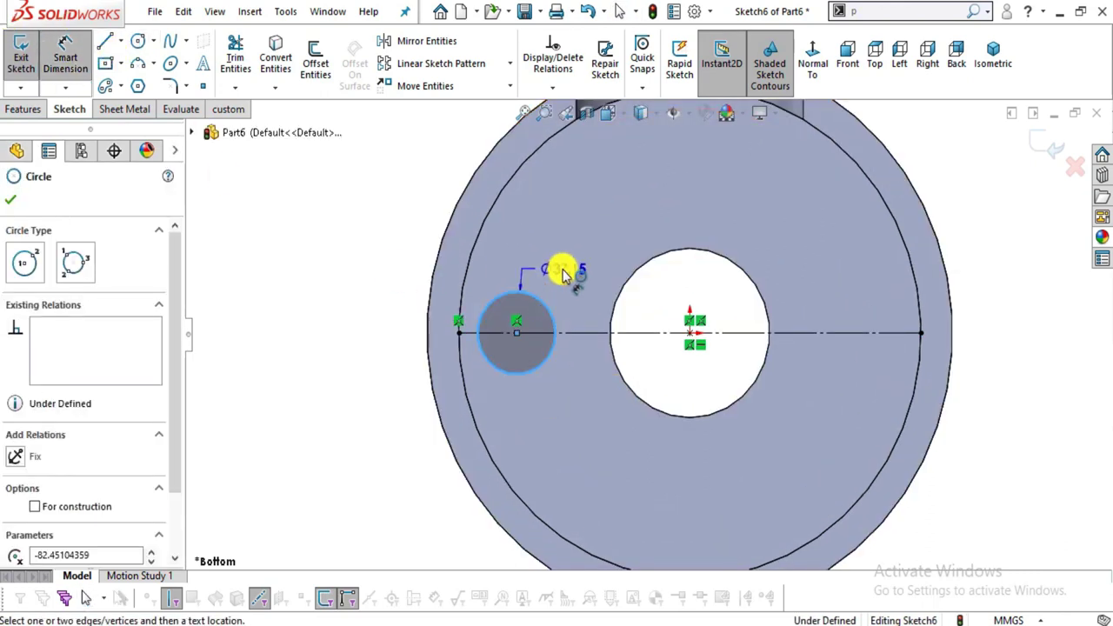
left_click(563, 275)
type("18")
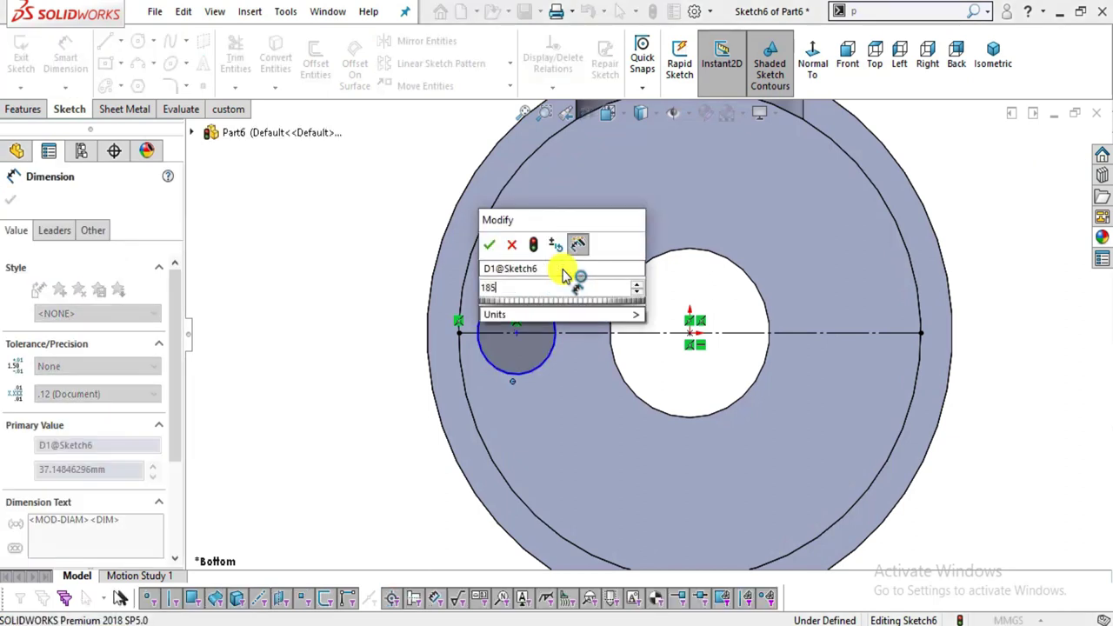
type("5")
key("Return")
key("Escape")
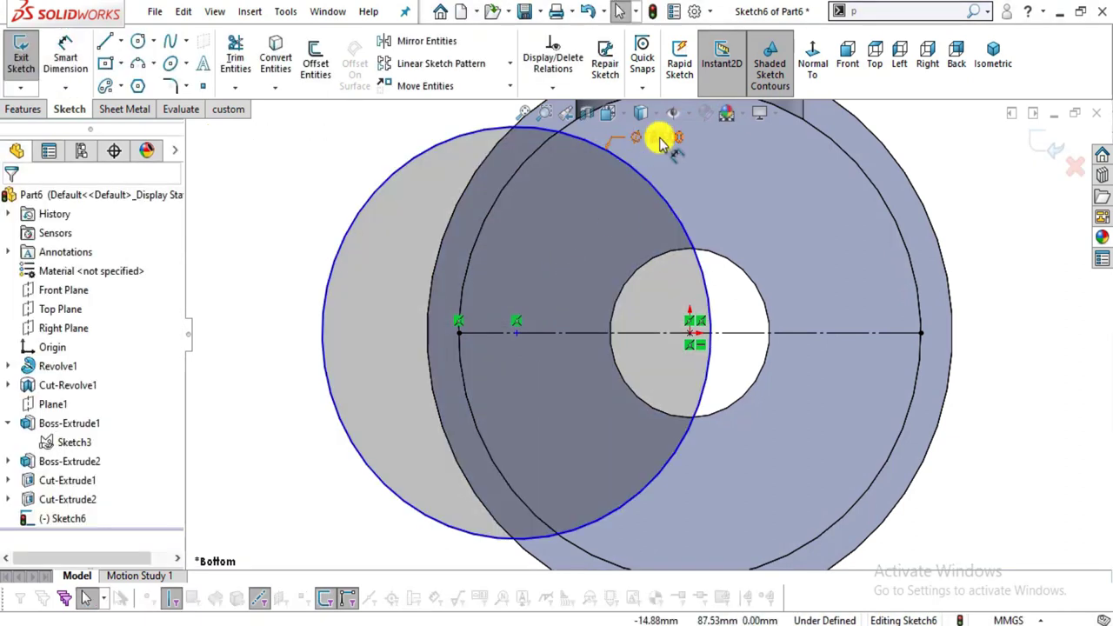
double_click(659, 139)
type("18.5")
key("Return")
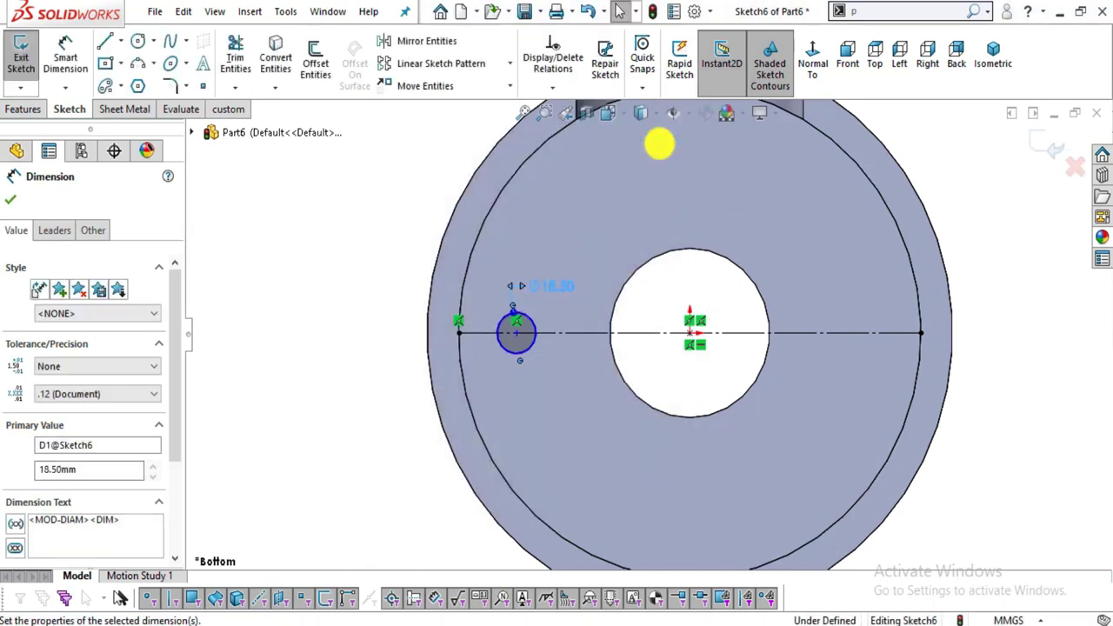
key("Escape")
- Check the bolt circle in the reference drawing and dimension the hole circle's centre 90 mm from the origin
key("alt+Tab")
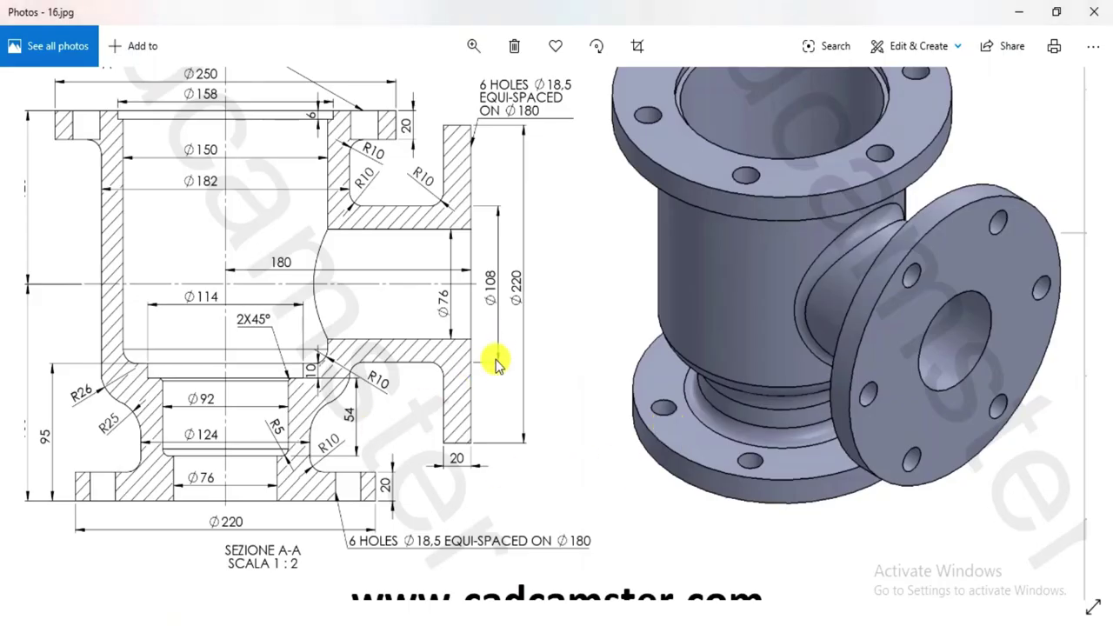
key("alt+Tab")
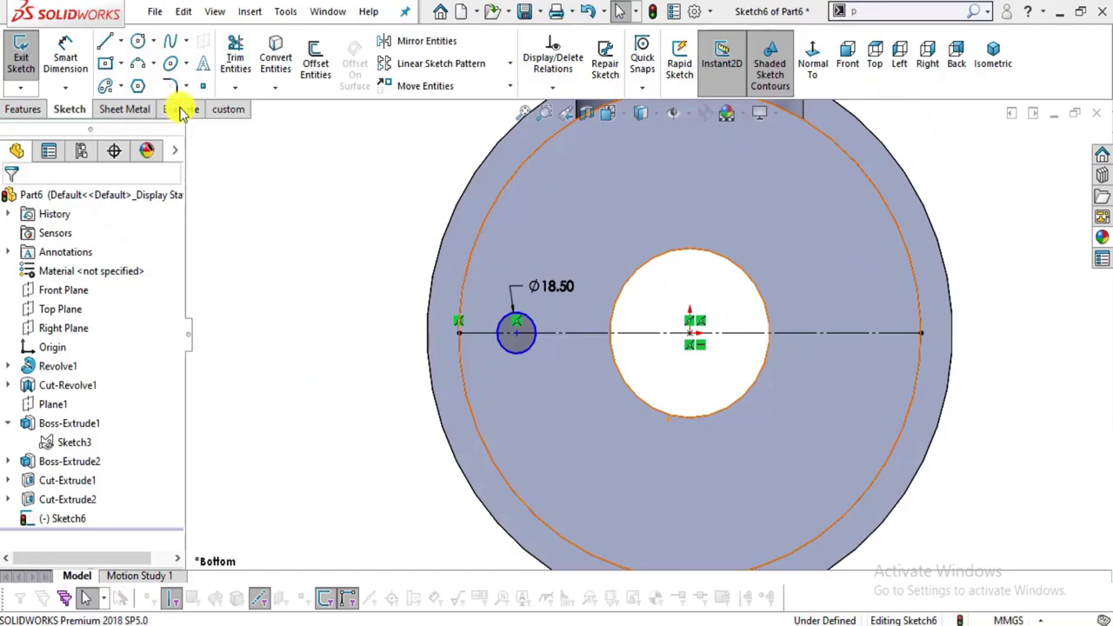
left_click(516, 333)
left_click(689, 338)
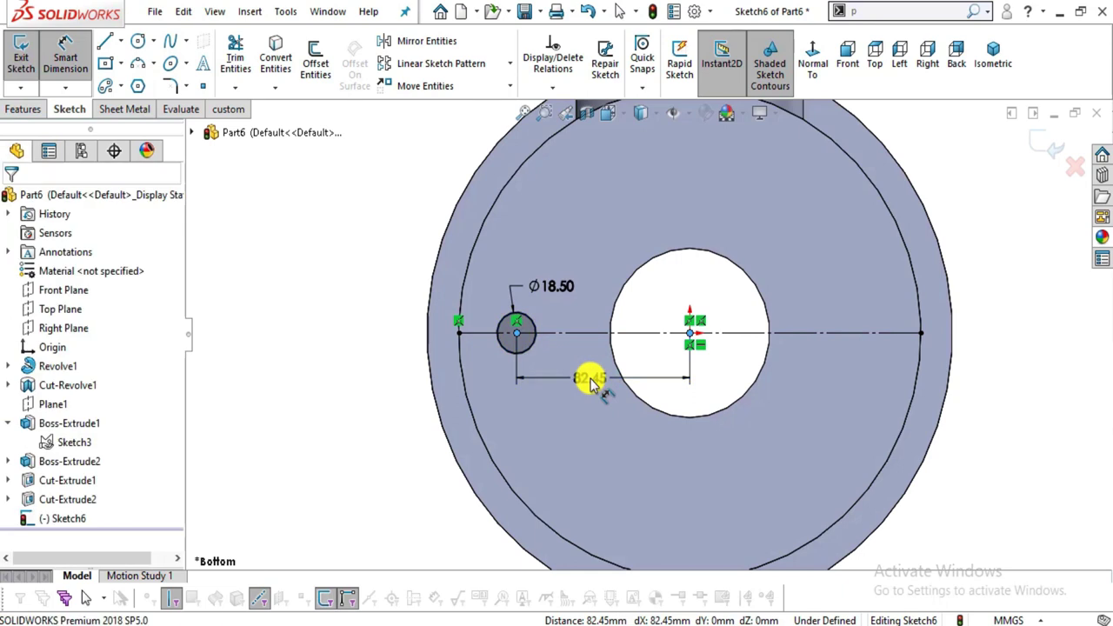
left_click(589, 379)
type("90")
key("Return")
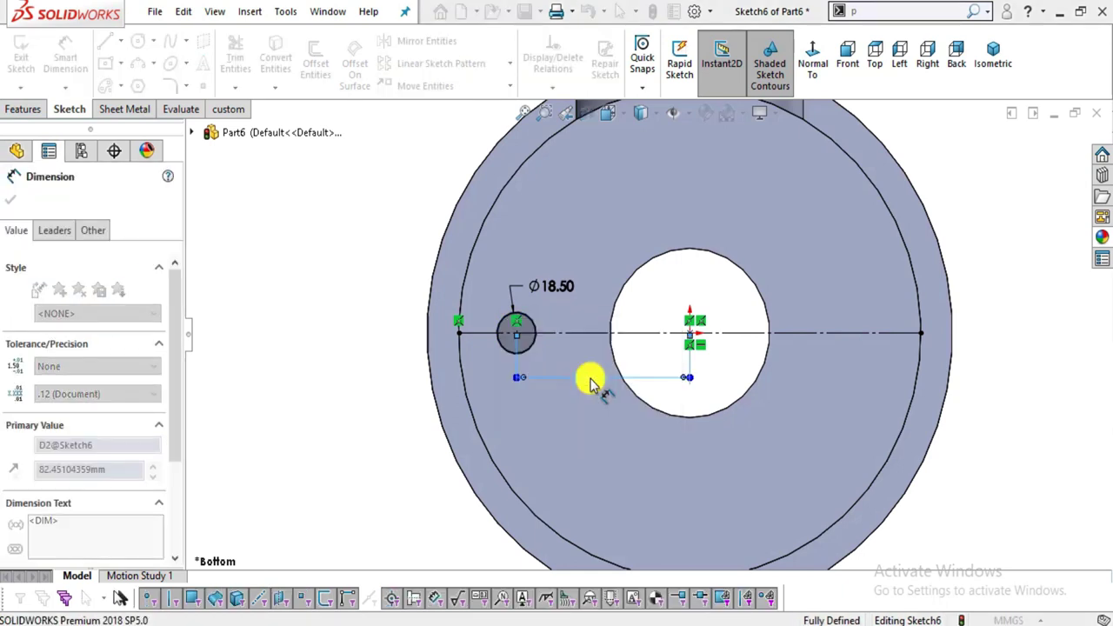
key("Escape")
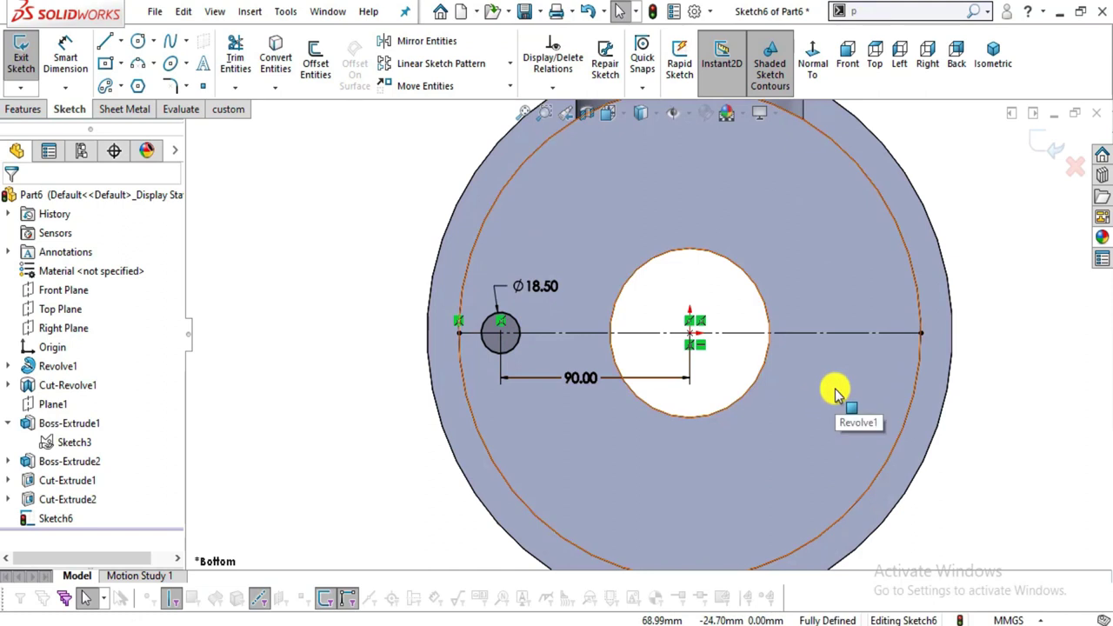
- Create a circular sketch pattern of the 18.5 mm circle around the origin with 6 equally spaced instances over 360 degrees
left_click(509, 69)
left_click(511, 107)
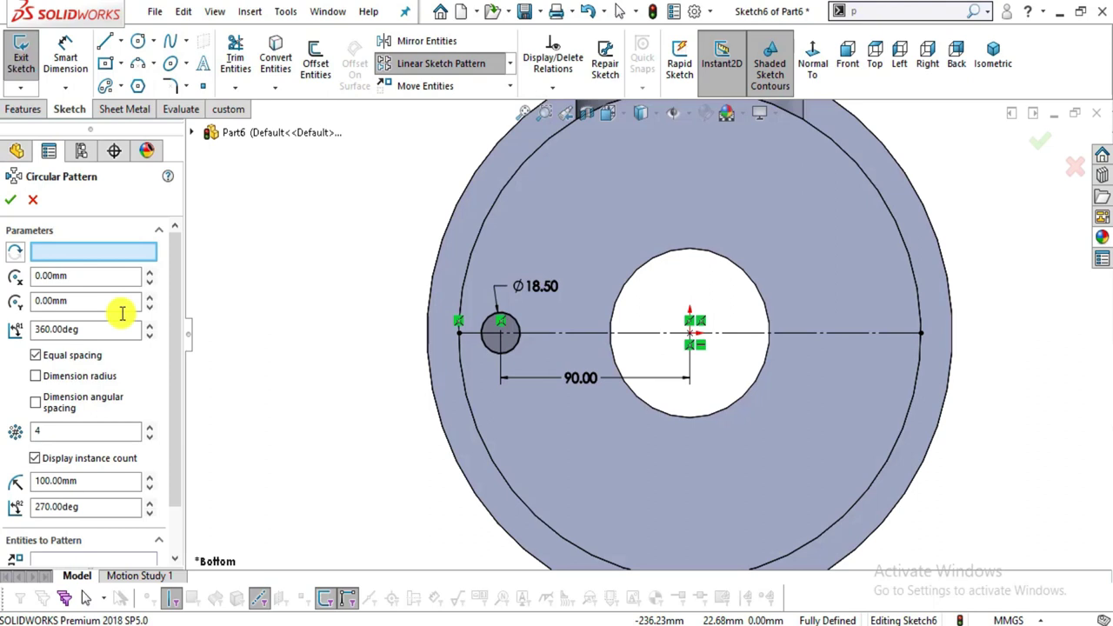
left_click(693, 338)
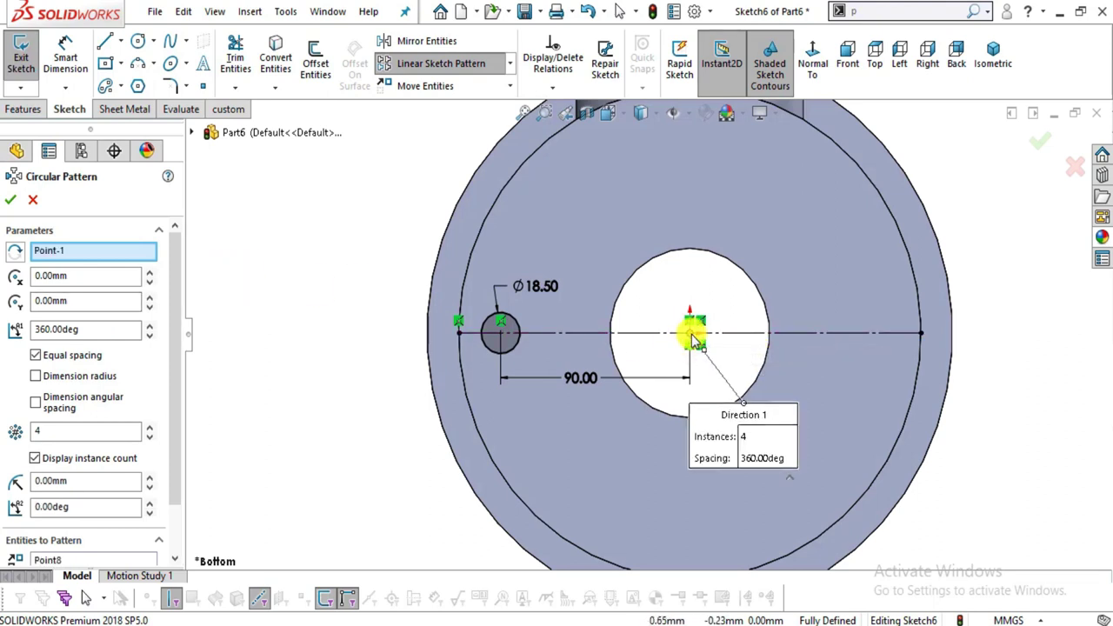
double_click(39, 431)
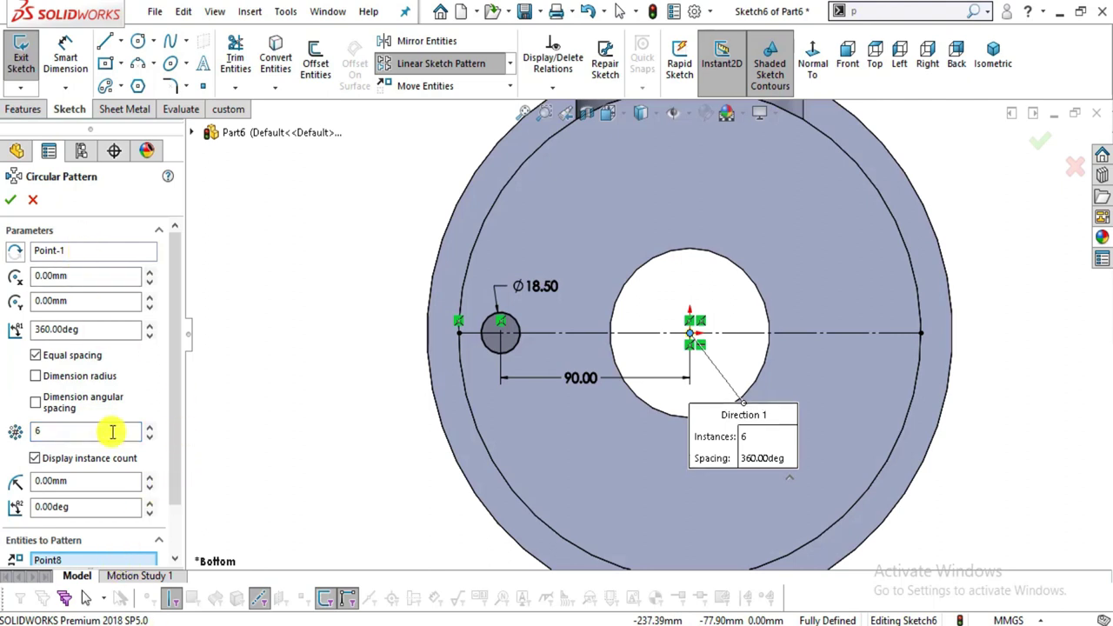
scroll(179, 415, "down", 2)
right_click(105, 512)
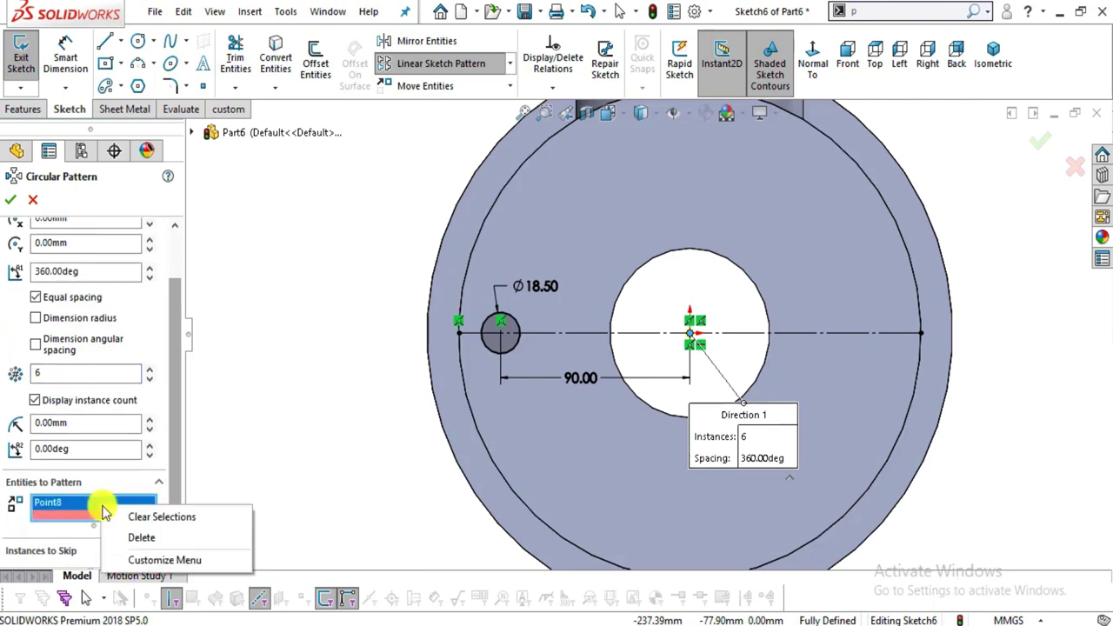
left_click(139, 517)
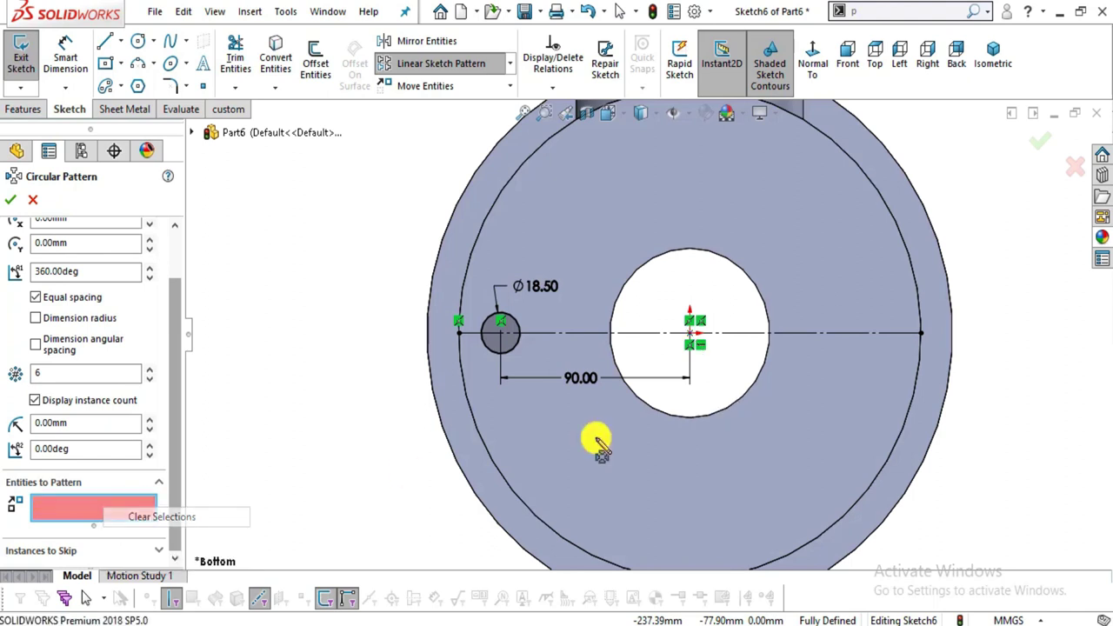
left_click(520, 331)
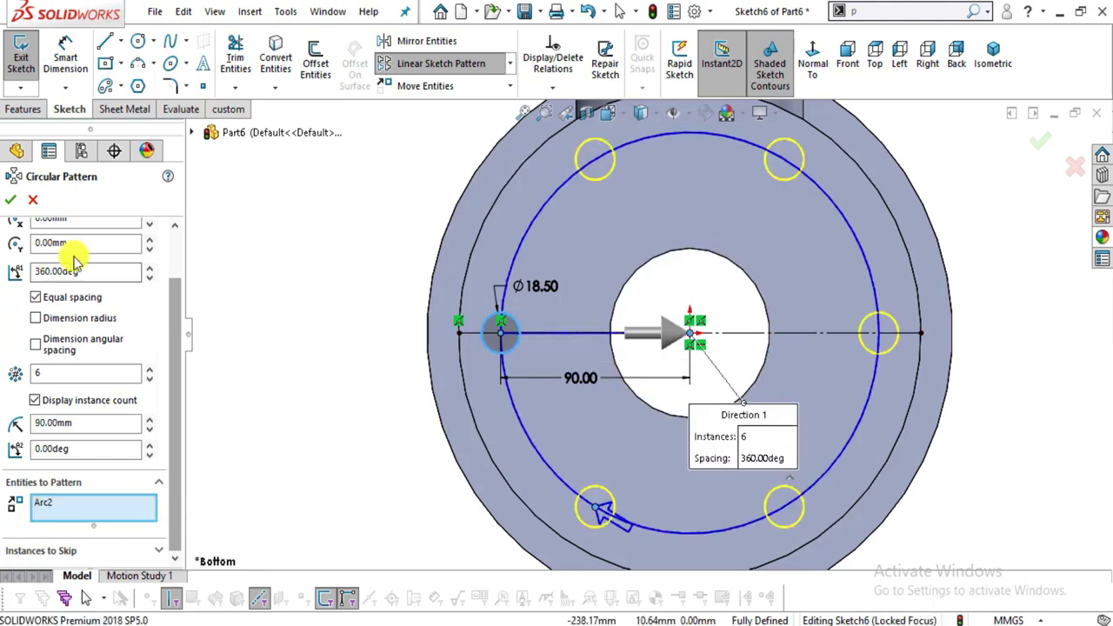
left_click(10, 200)
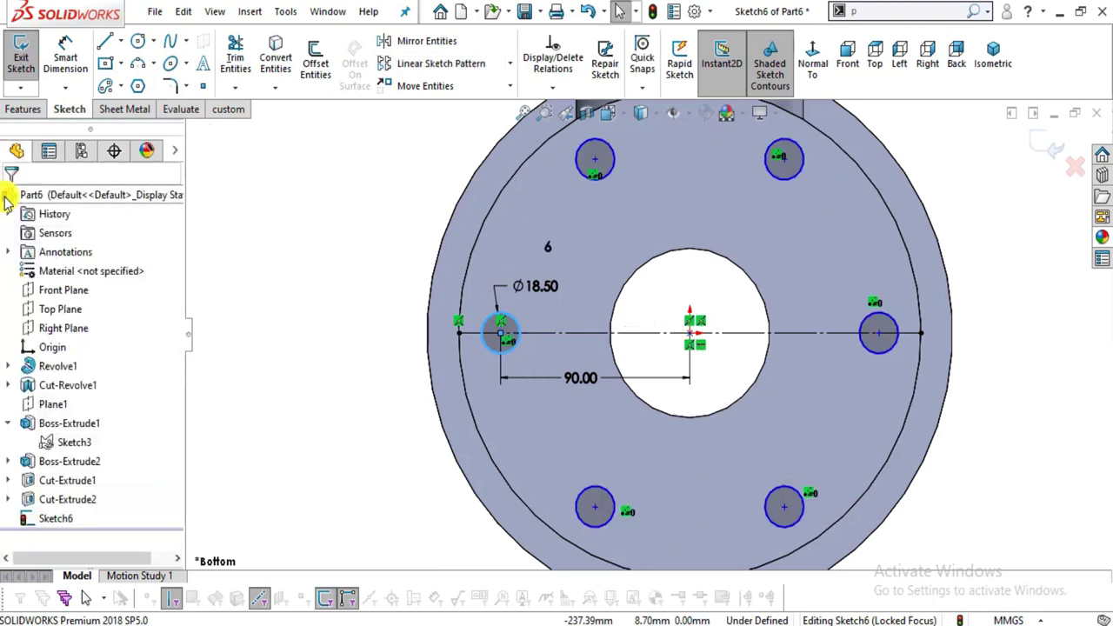
- Extrude-cut the six hole circles 20 mm blind through the bottom flange
left_click(9, 108)
left_click(240, 60)
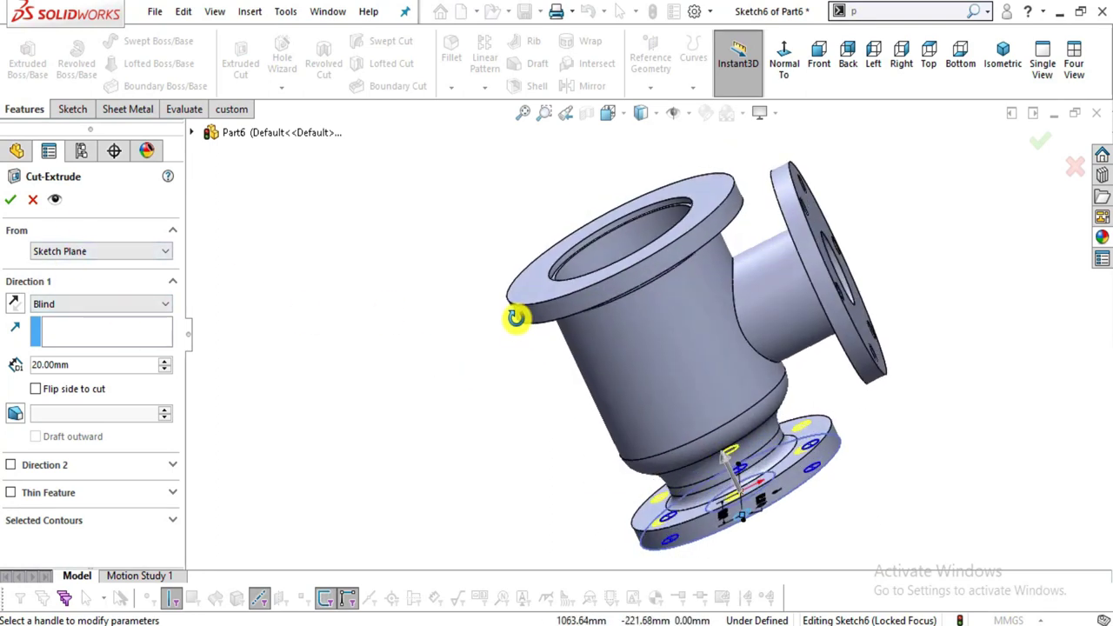
left_click(11, 200)
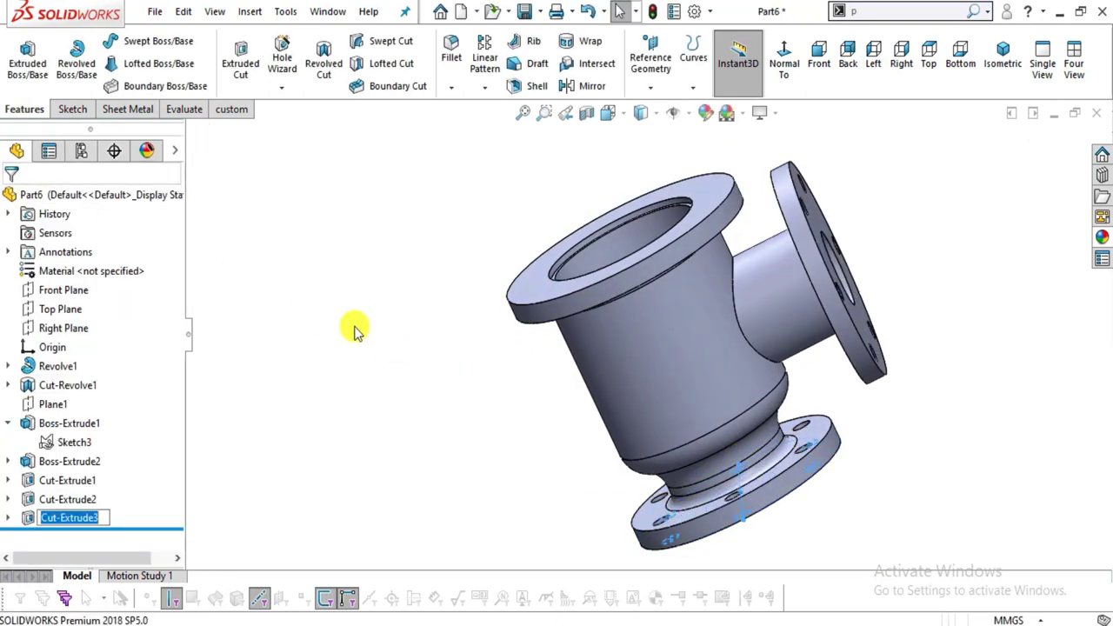
- Check the top flange's bolt-hole callout in the reference drawing and view the model normal to that flange's upper face
middle_click_drag(427, 340, 826, 333)
middle_click_drag(693, 534, 689, 339)
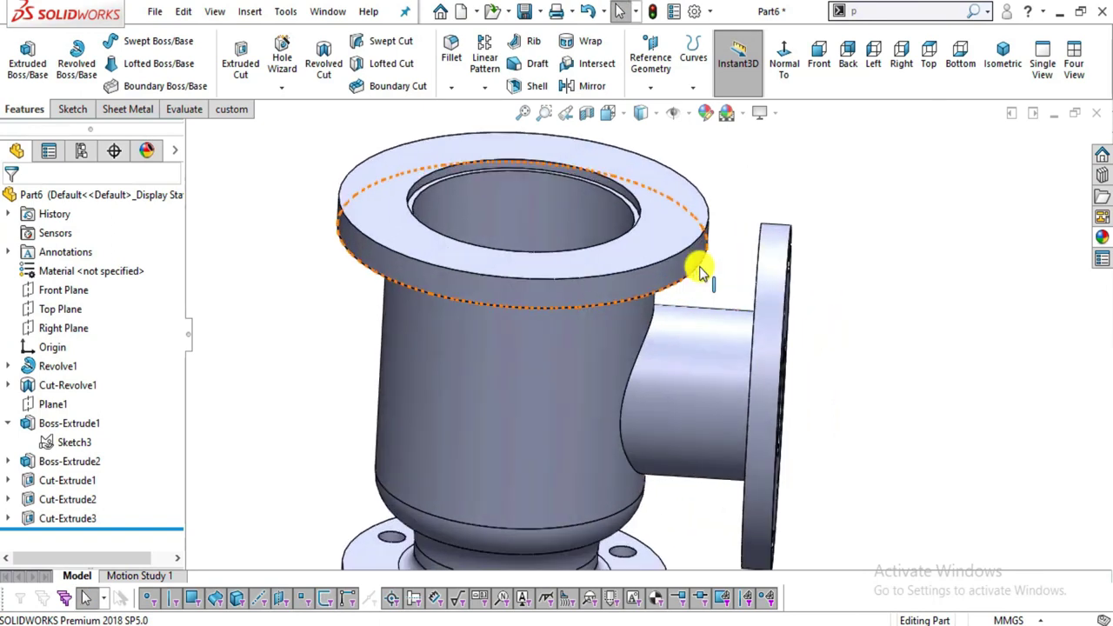
key("alt+Tab")
scroll(485, 279, "up", 3)
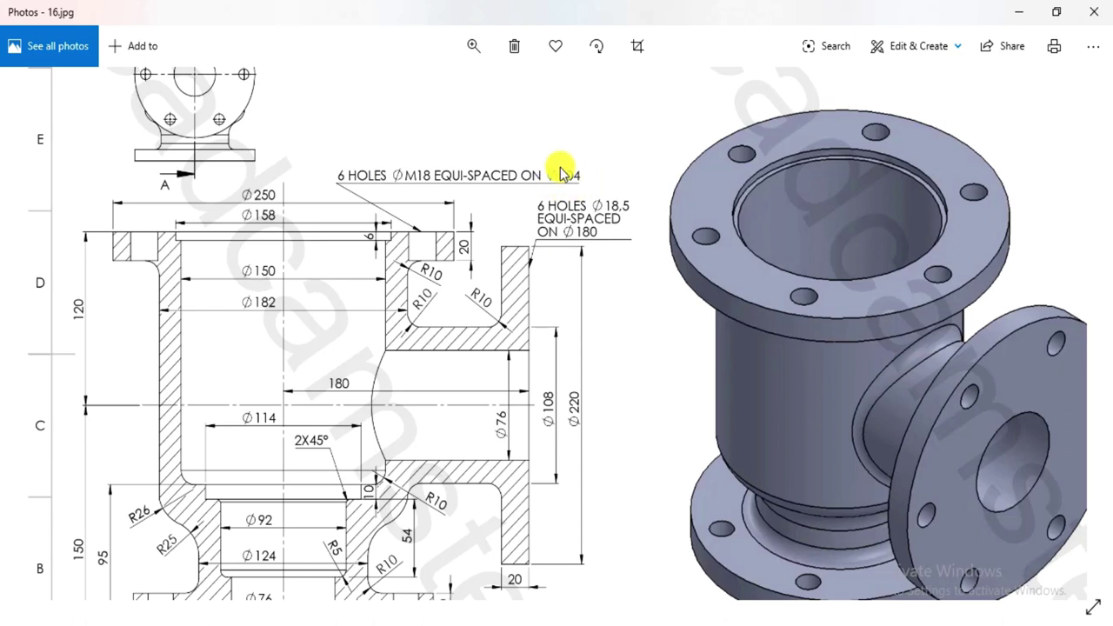
key("alt+Tab")
scroll(668, 218, "down", 3)
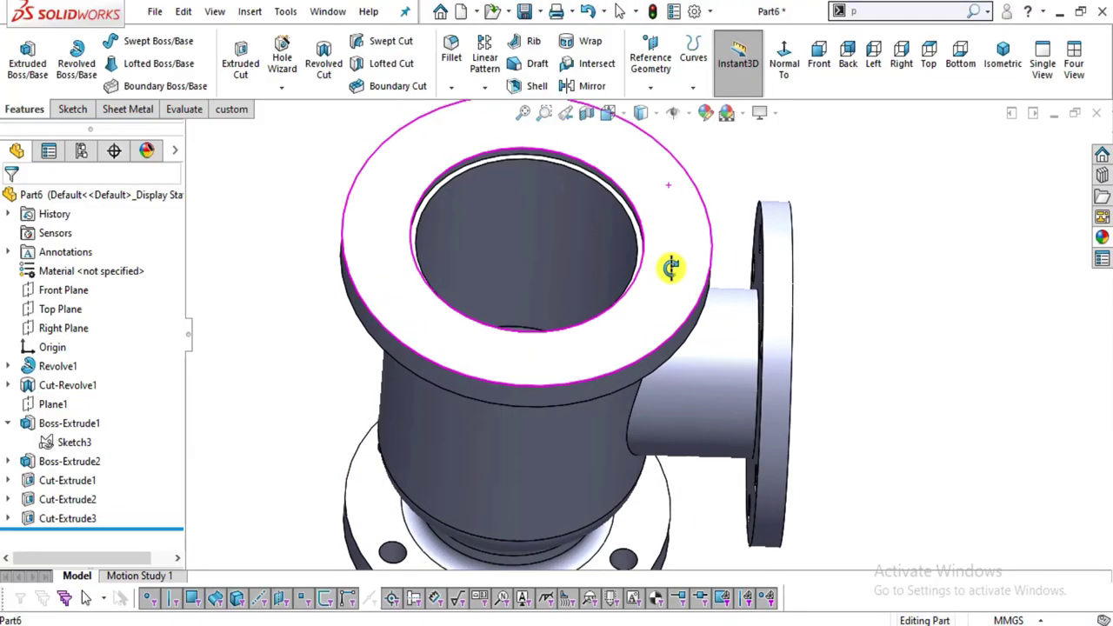
left_click(672, 216)
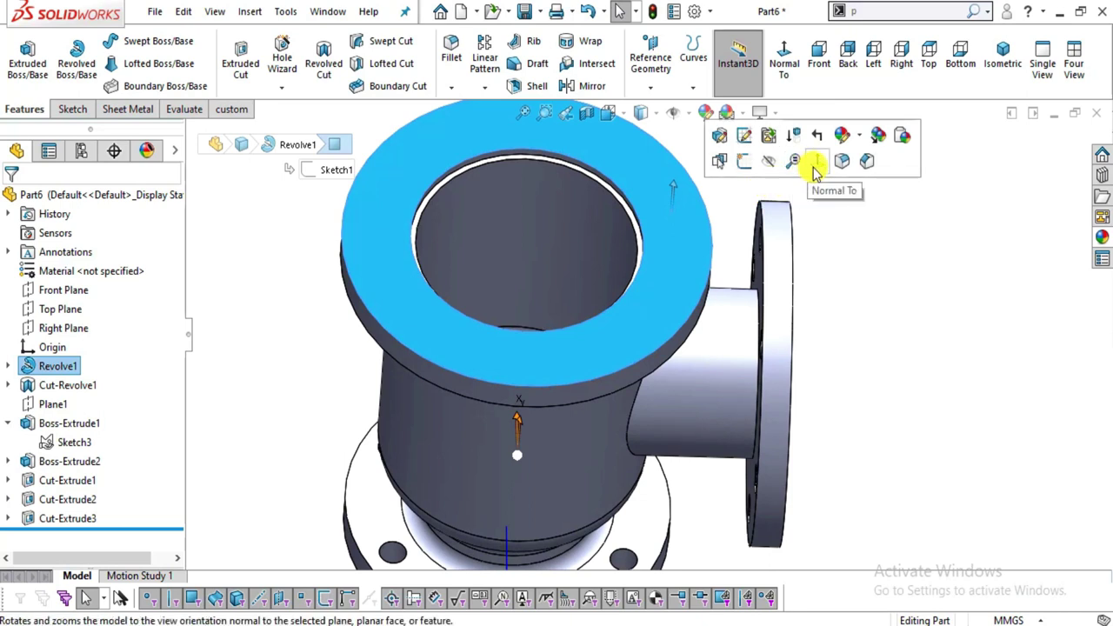
left_click(786, 162)
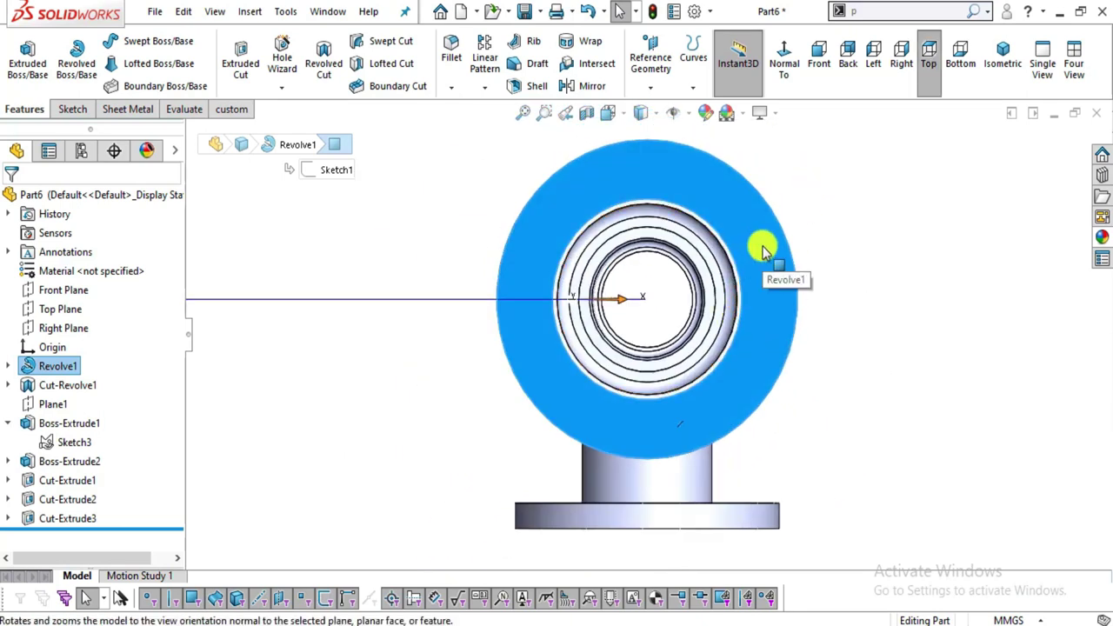
key("ctrl+3")
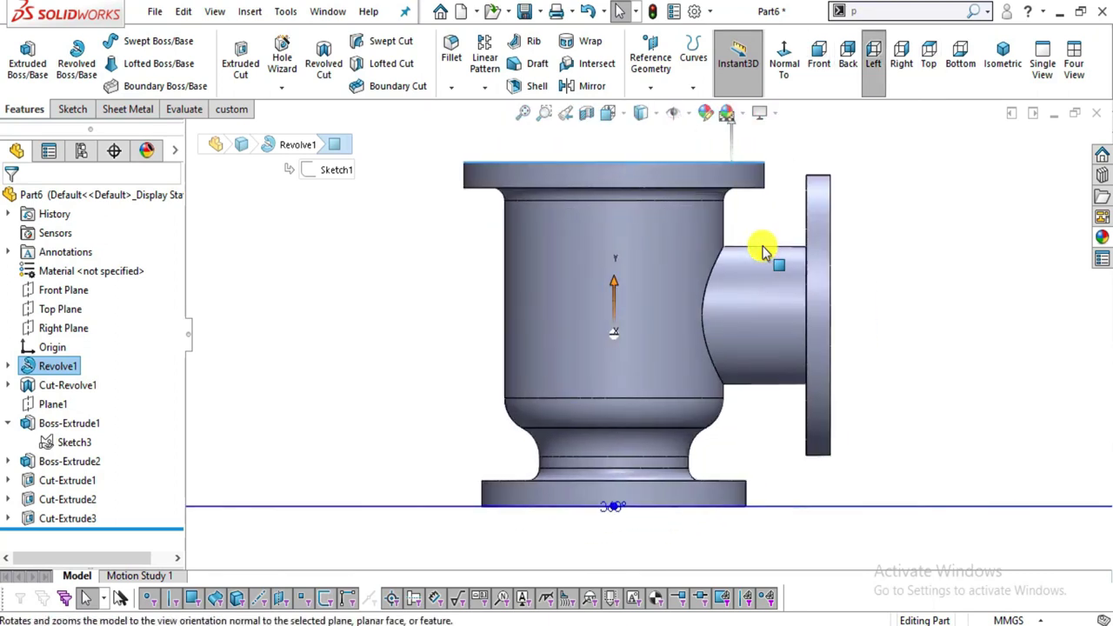
key("ctrl+8")
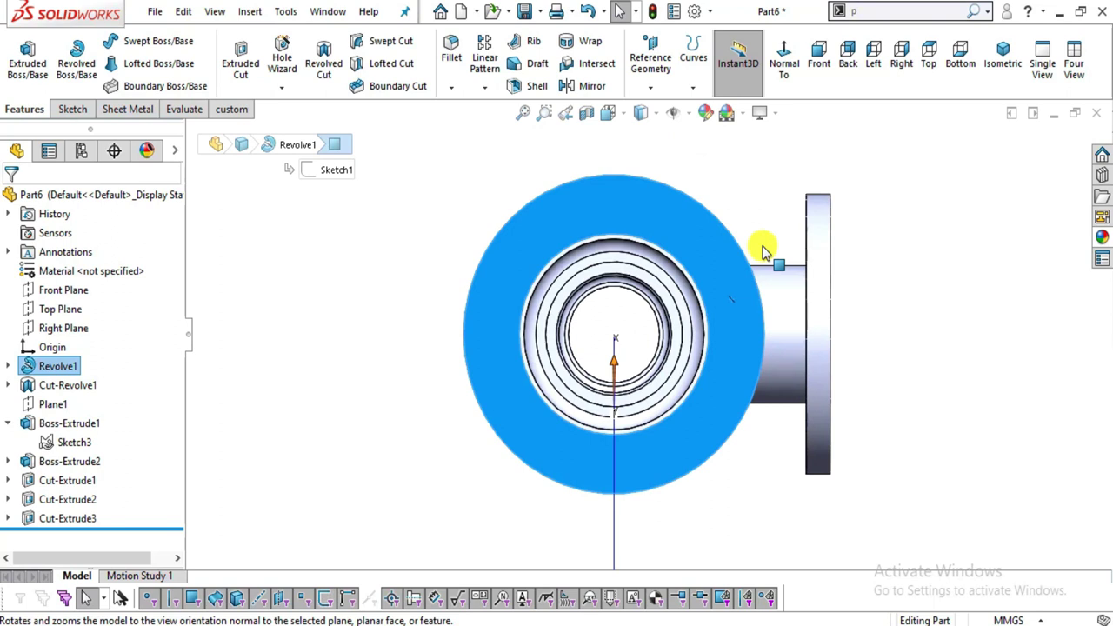
left_click(940, 308)
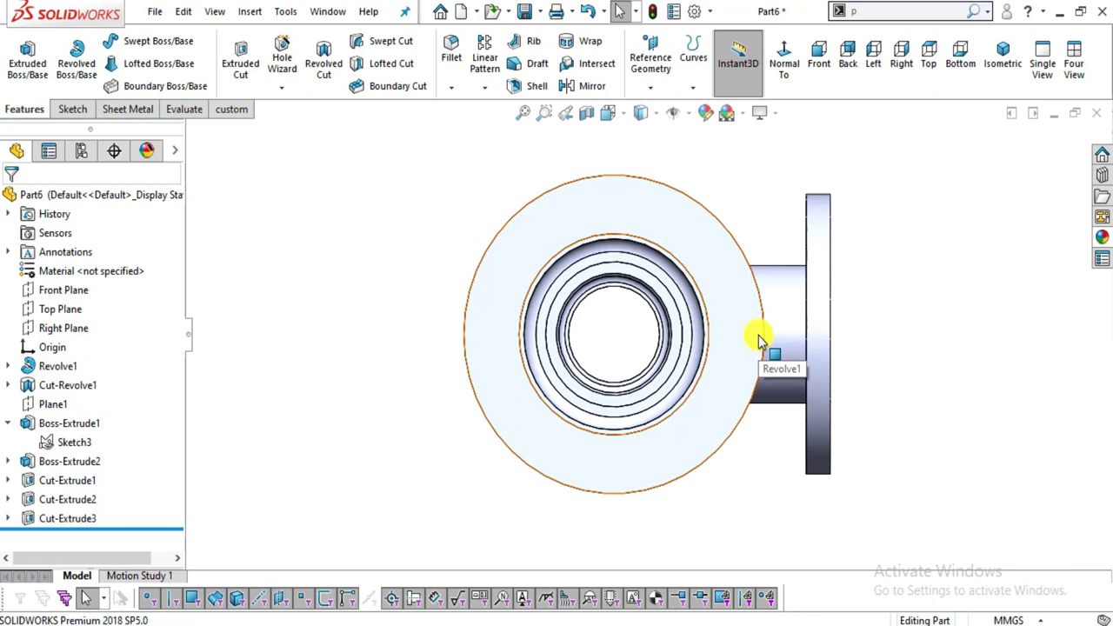
- Start a sketch on the top flange's upper face
left_click(722, 281)
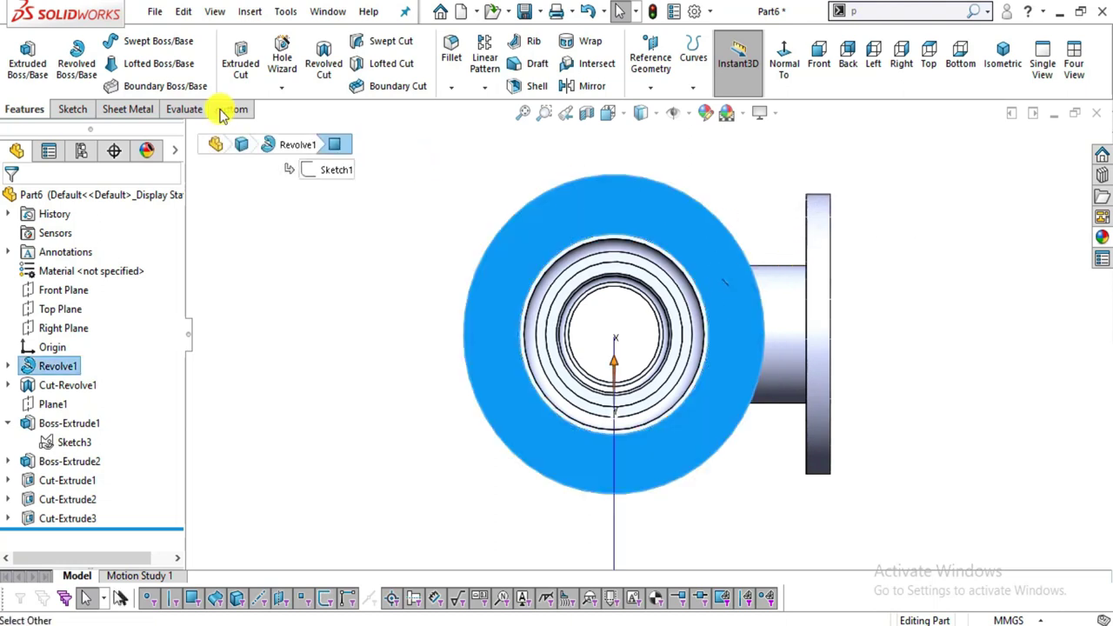
left_click(69, 108)
left_click(33, 57)
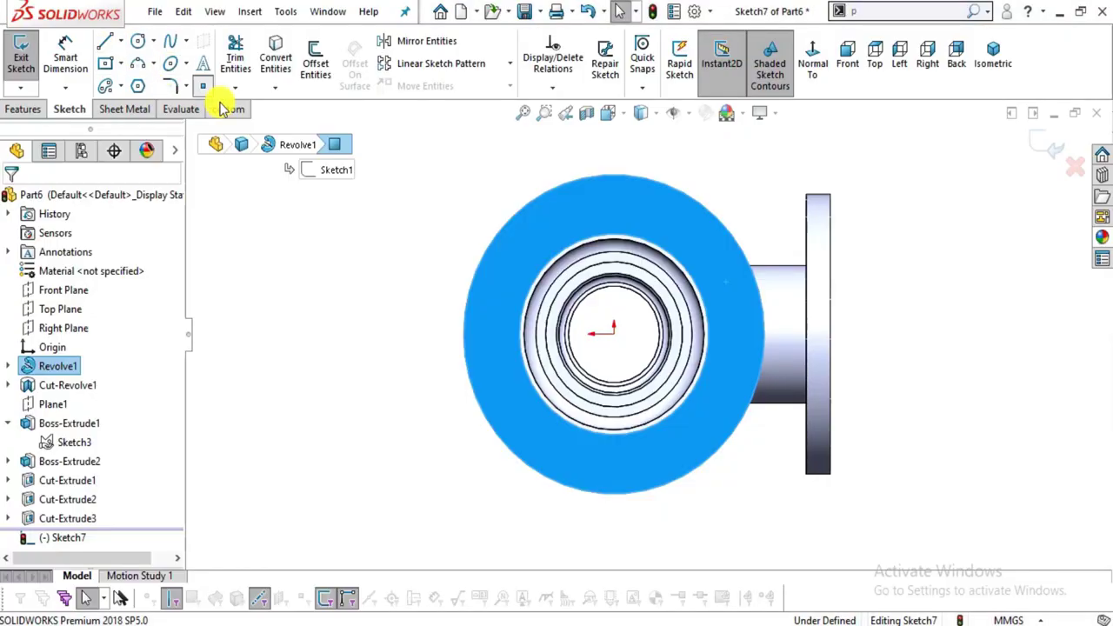
- Try placing a sketch point about 105 mm from the origin on the flange face and relating it vertically to the origin
left_click(203, 85)
scroll(703, 392, "down", 3)
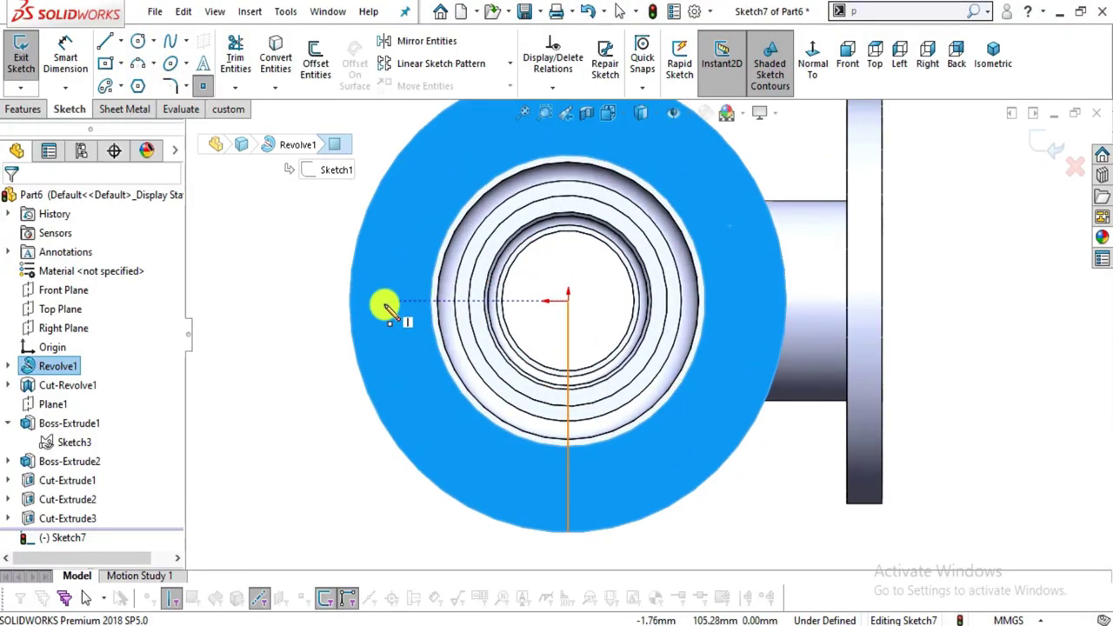
left_click(385, 301)
key("Escape")
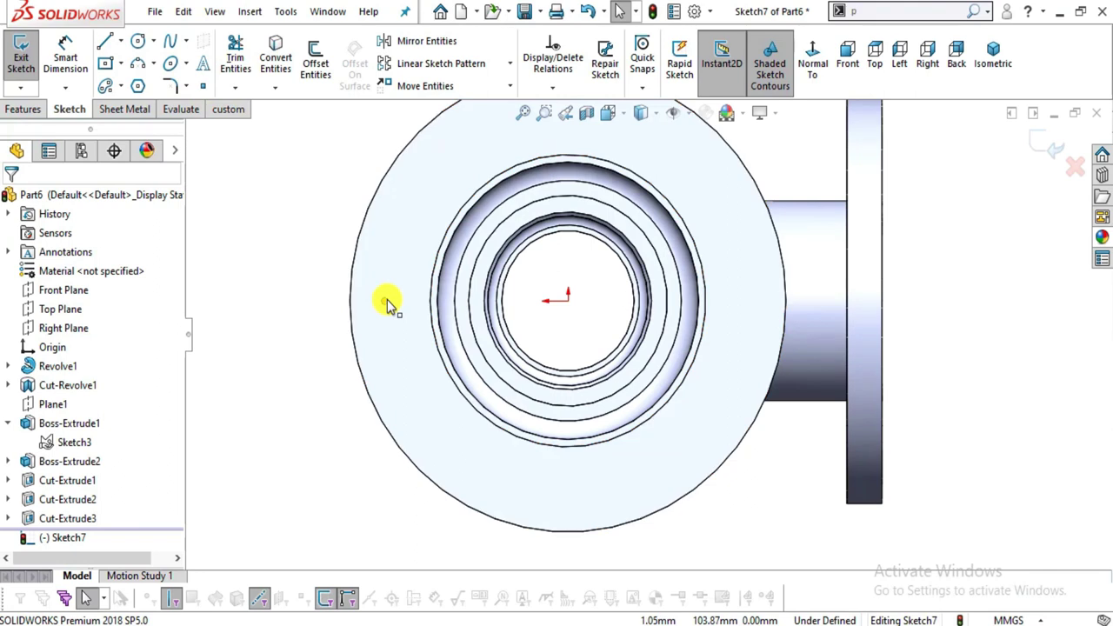
left_click(386, 300)
left_click(568, 301, "ctrl")
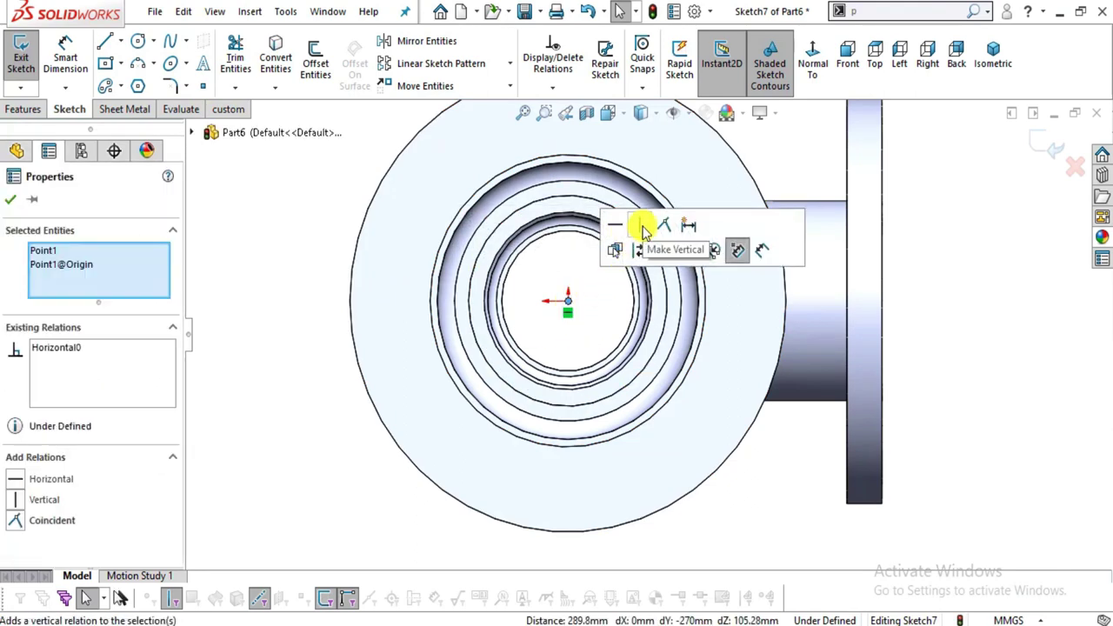
left_click(639, 225)
right_click(146, 283)
left_click(149, 285)
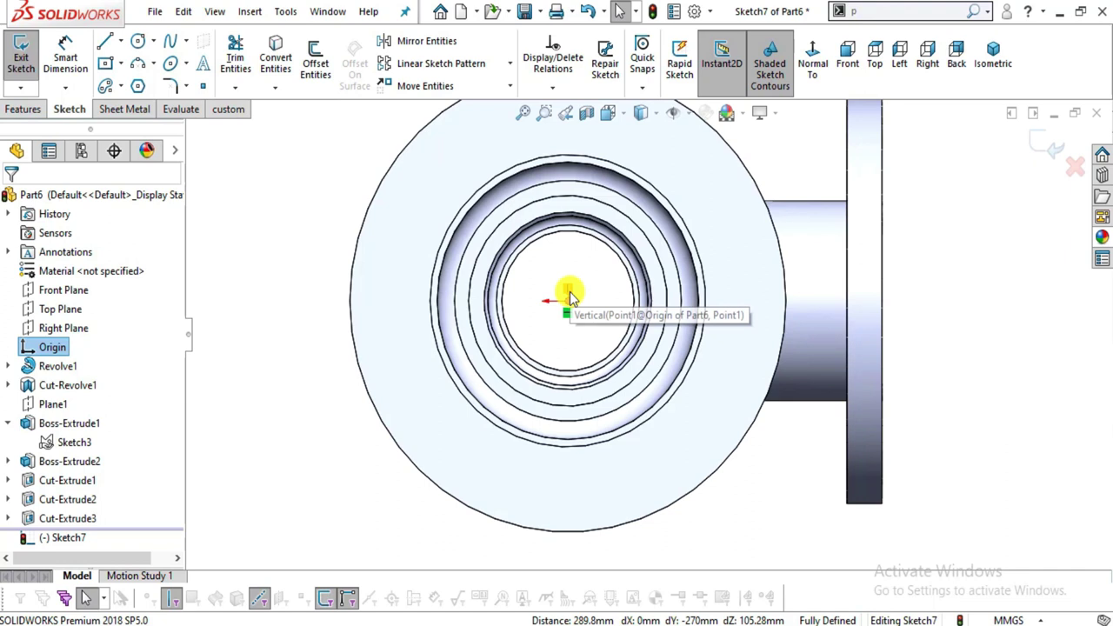
- Delete the relations between the misplaced point and the origin, and remove the point from the sketch
right_click(570, 293)
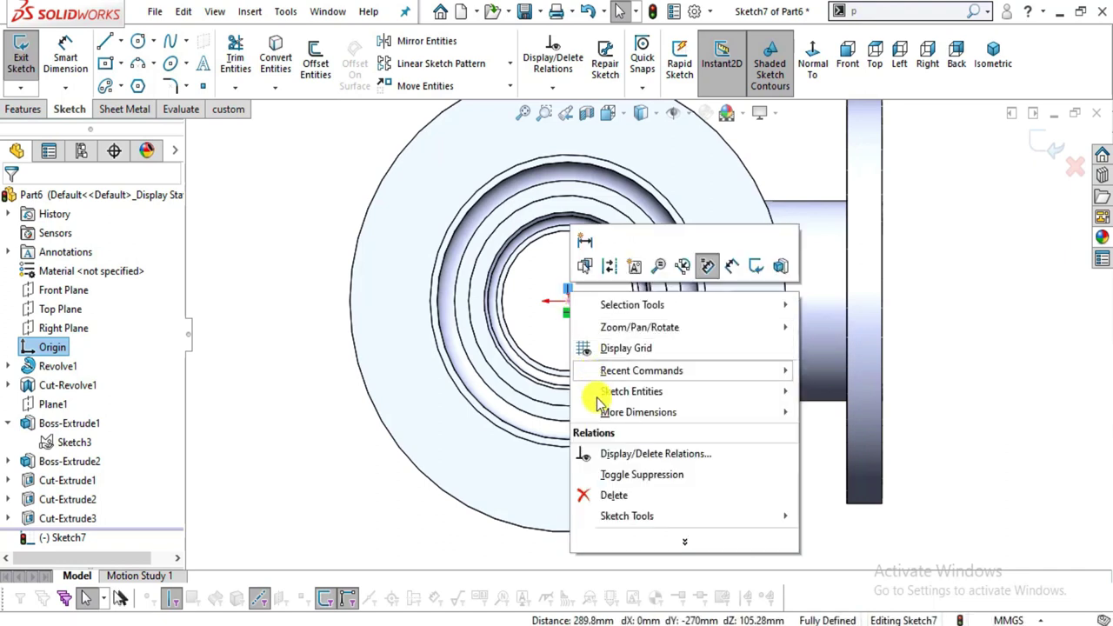
left_click(585, 494)
left_click(570, 304)
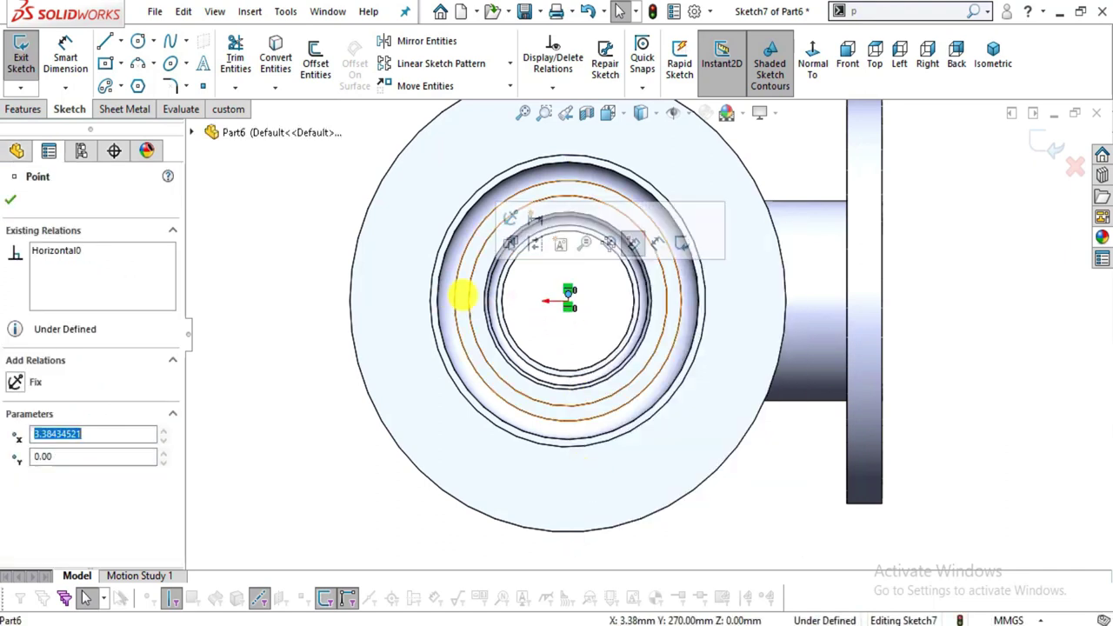
key("Escape")
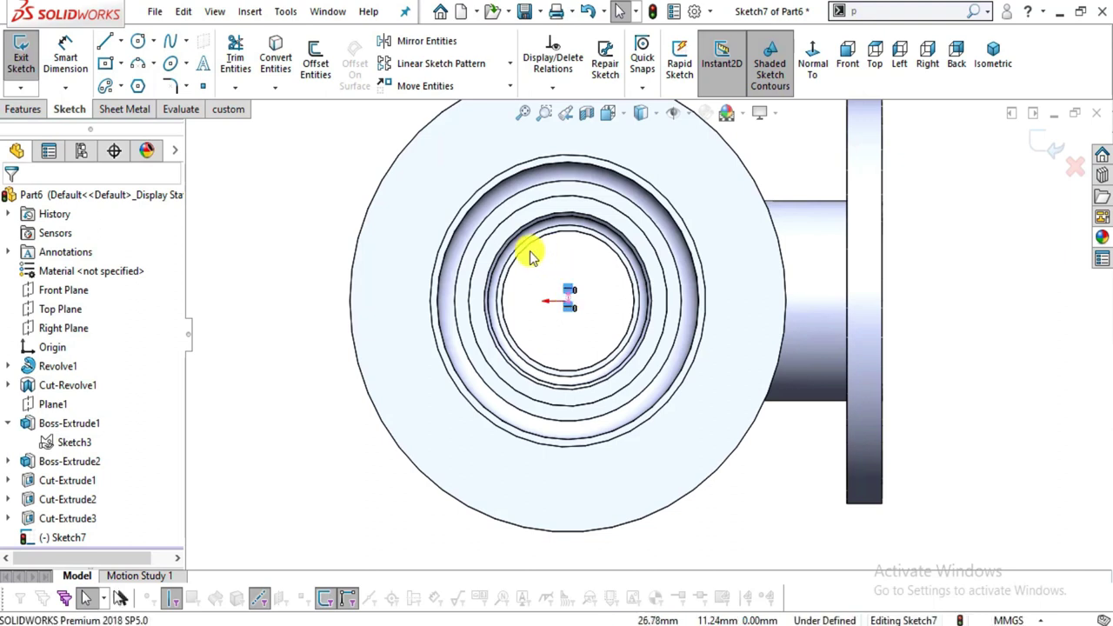
scroll(598, 311, "down", 2)
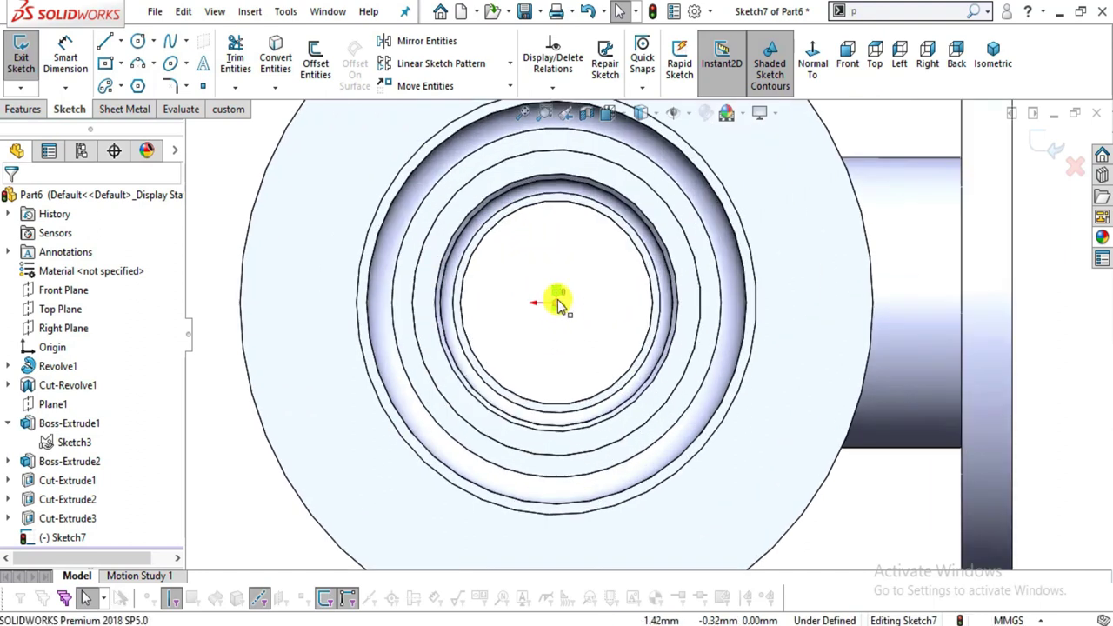
right_click(558, 300)
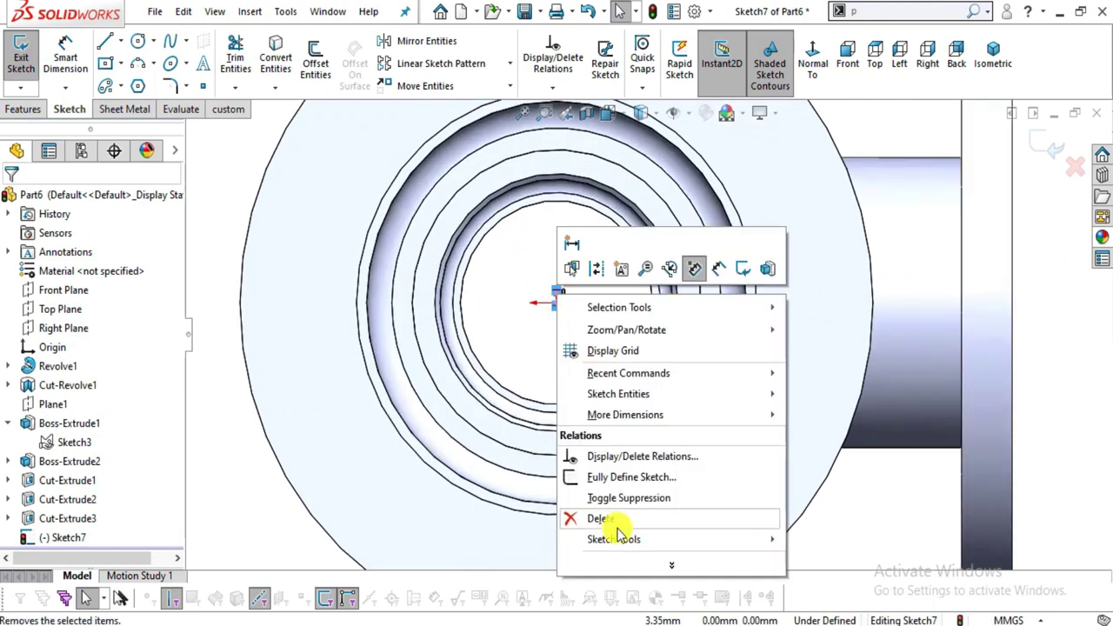
left_click(589, 519)
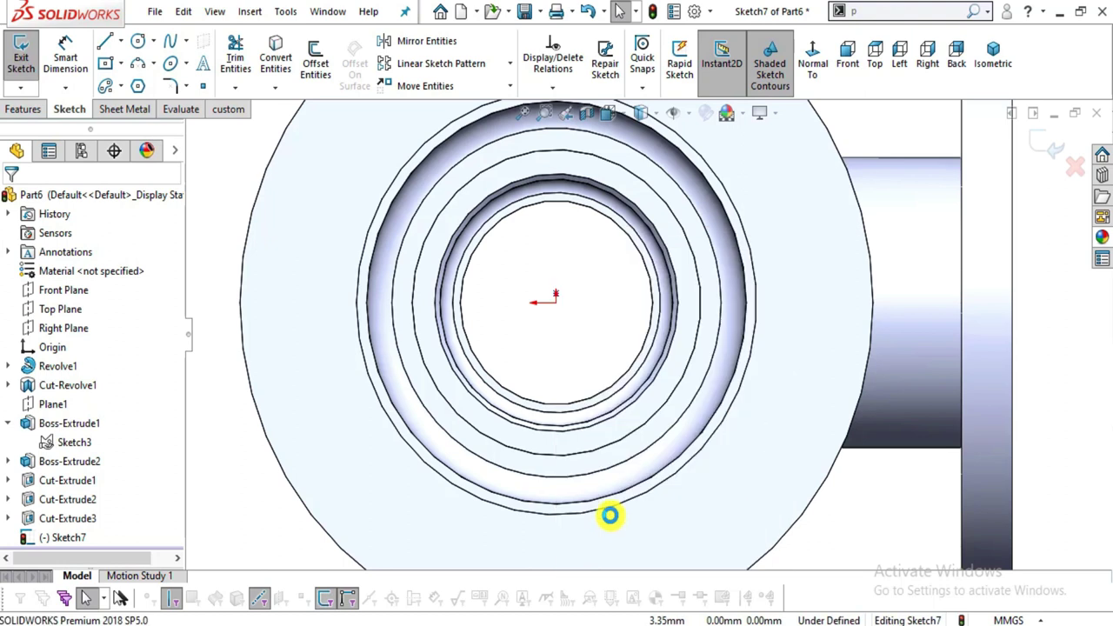
right_click(557, 300)
left_click(559, 515)
- Place a new sketch point on the flange face about 102 mm from the origin, midway between the bore and outer edge
left_click(202, 85)
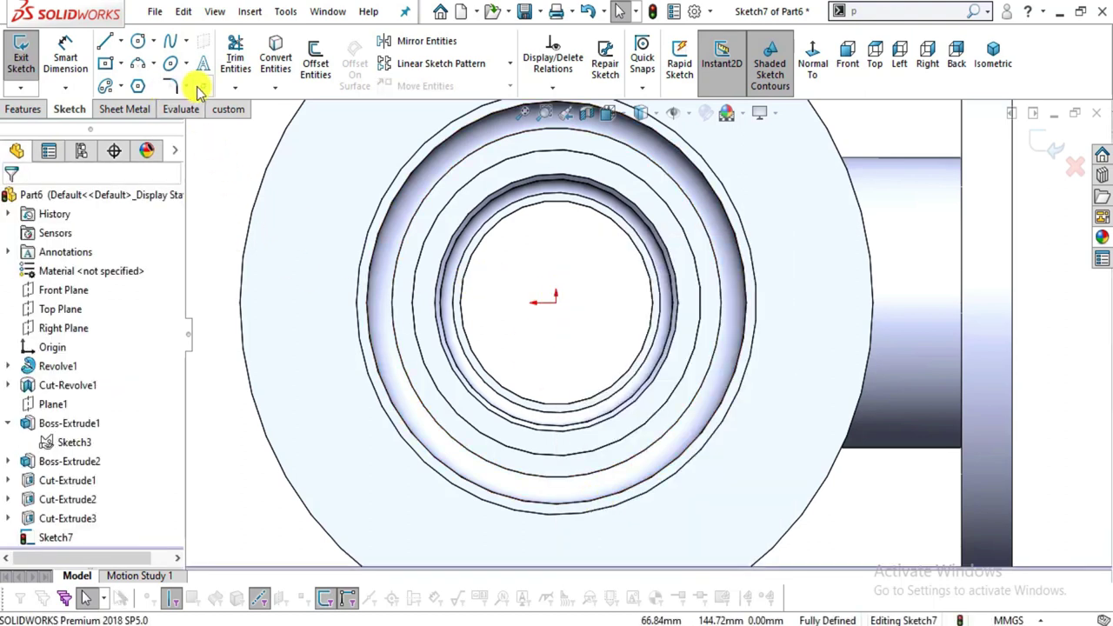
left_click(299, 303)
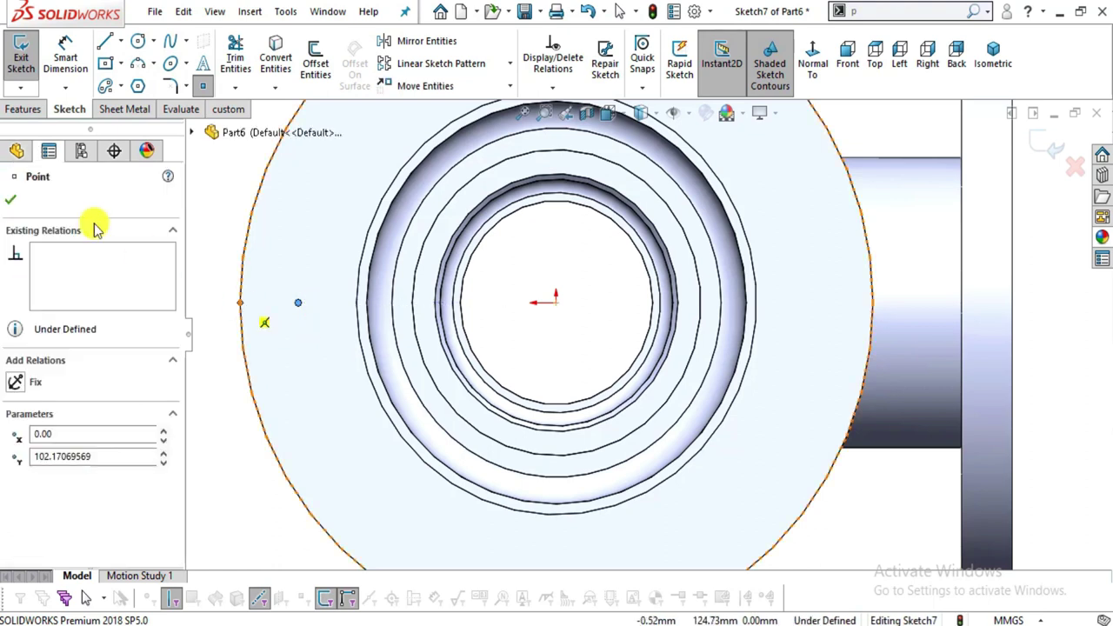
left_click(12, 203)
left_click(65, 54)
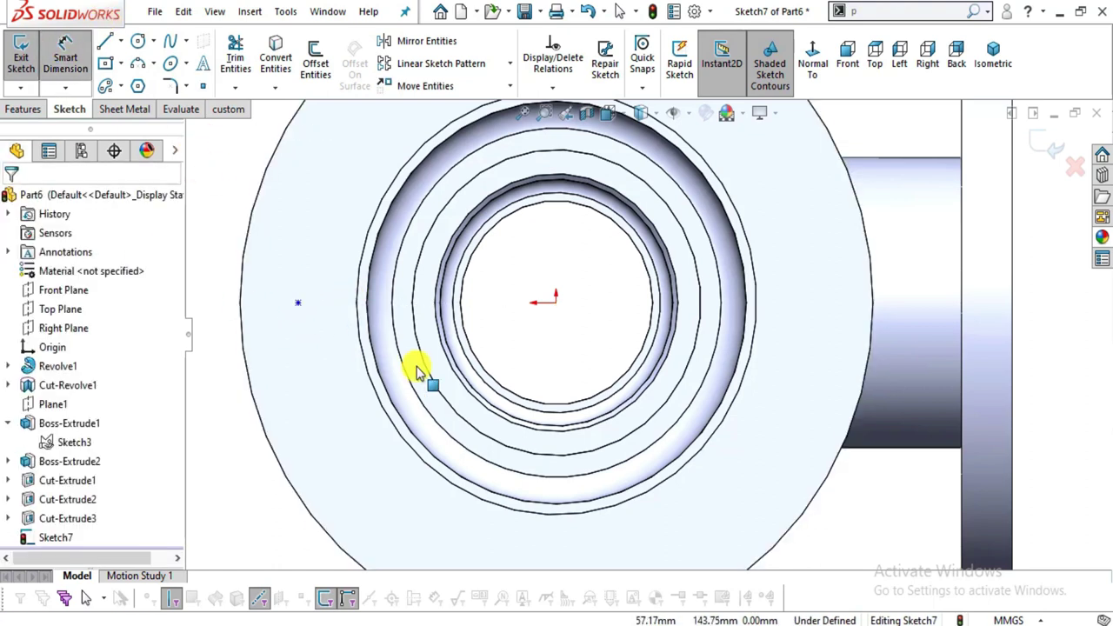
key("Escape")
- Add a vertical relation between the new sketch point and the origin
left_click(298, 304)
left_click(555, 303, "ctrl")
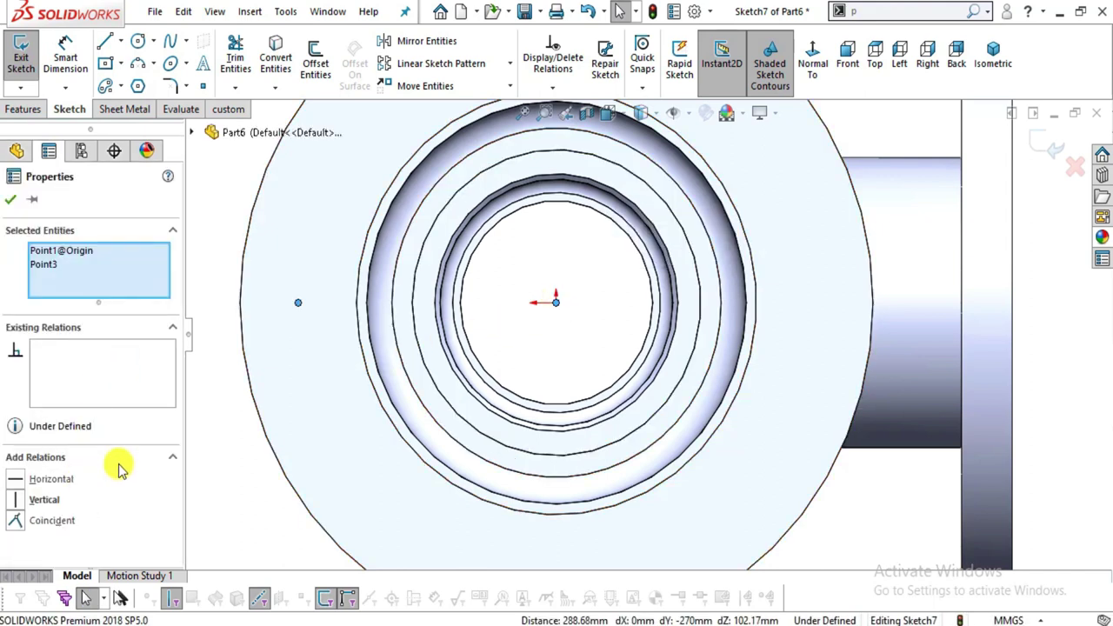
key("Escape")
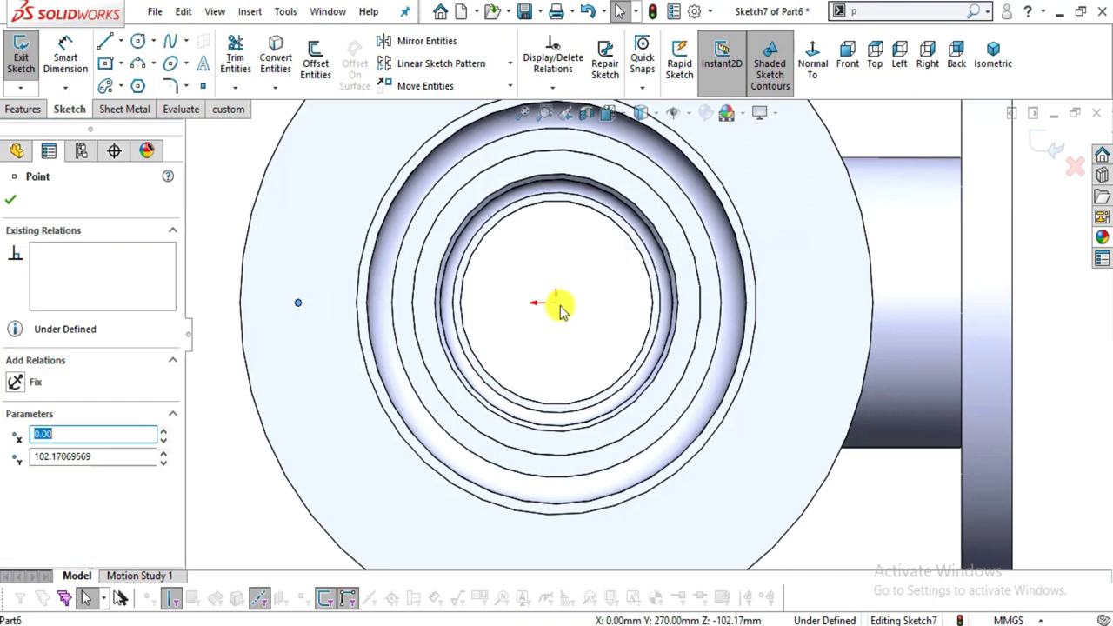
left_click(557, 302, "ctrl")
left_click(629, 230)
key("Escape")
key("f")
scroll(667, 352, "down", 2)
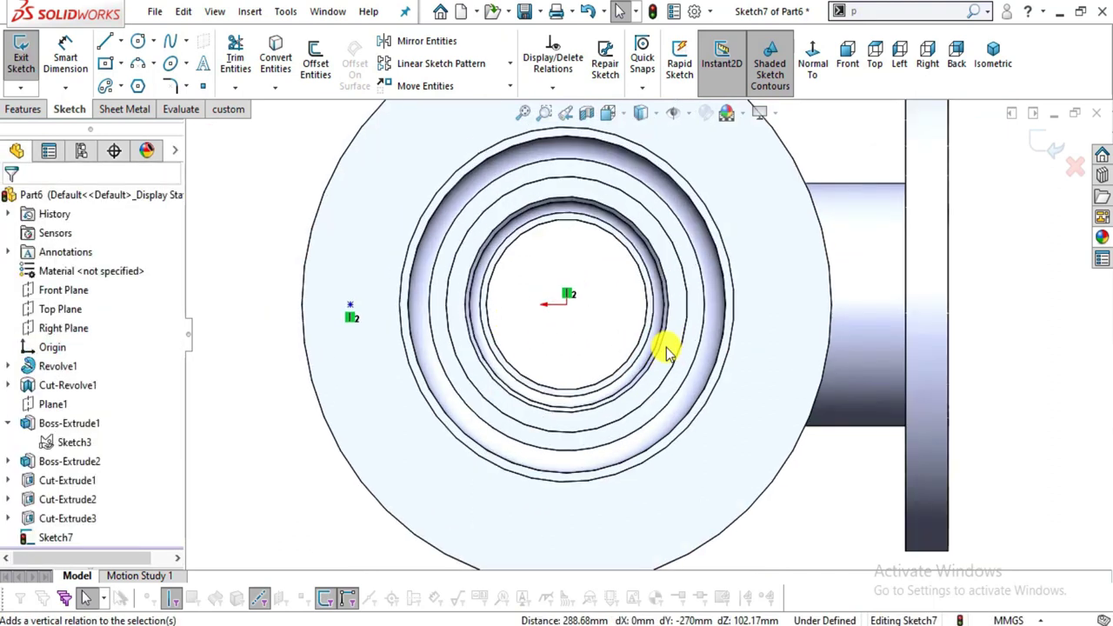
- Check the top flange's bolt circle in the reference drawing and dimension the sketch point 102 mm from the origin
left_click(65, 56)
left_click(351, 305)
left_click(566, 305)
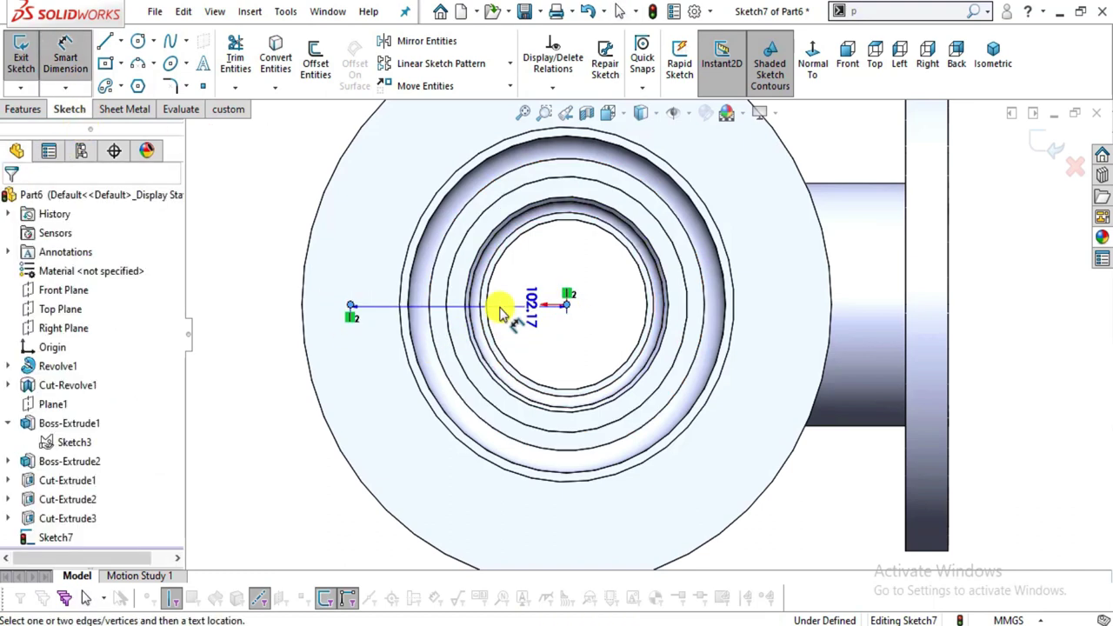
key("alt+Tab")
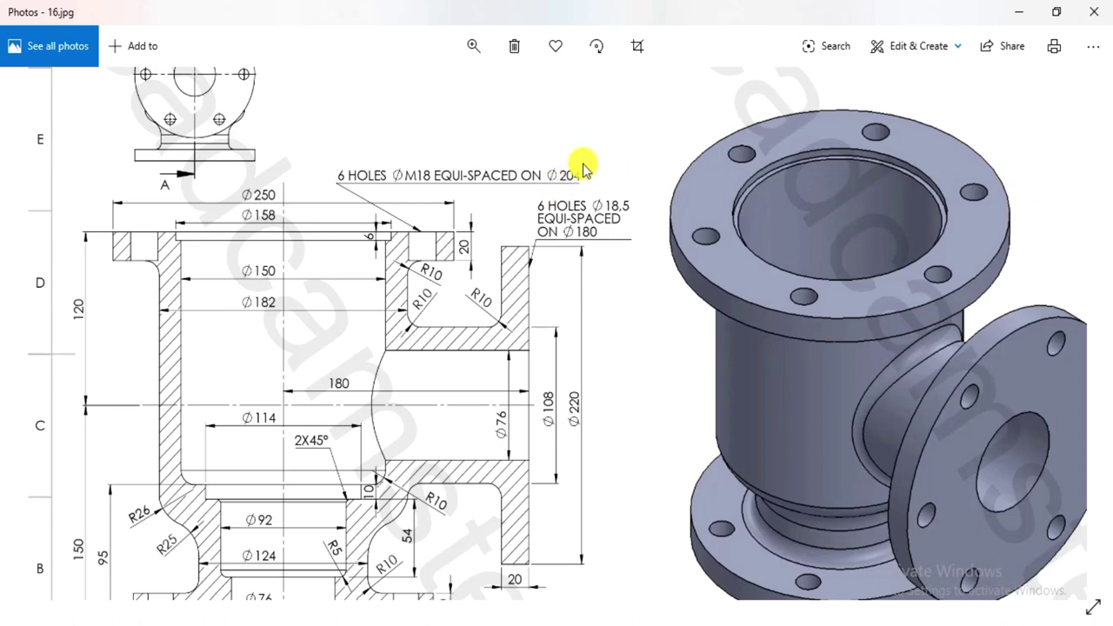
key("alt+Tab")
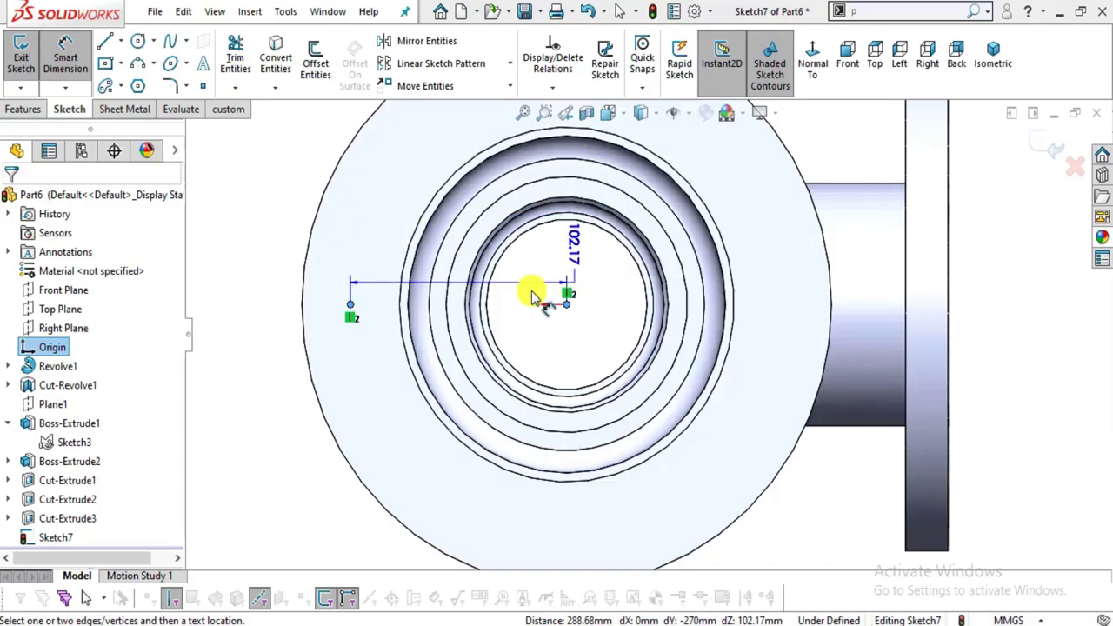
left_click(483, 314)
left_click(483, 311)
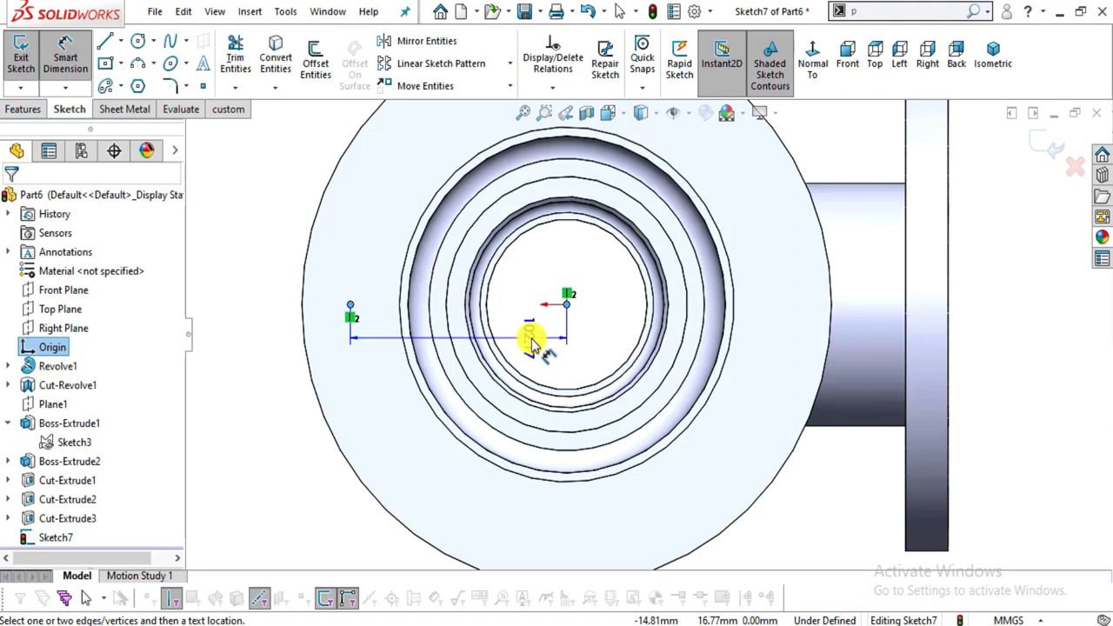
left_click(520, 335)
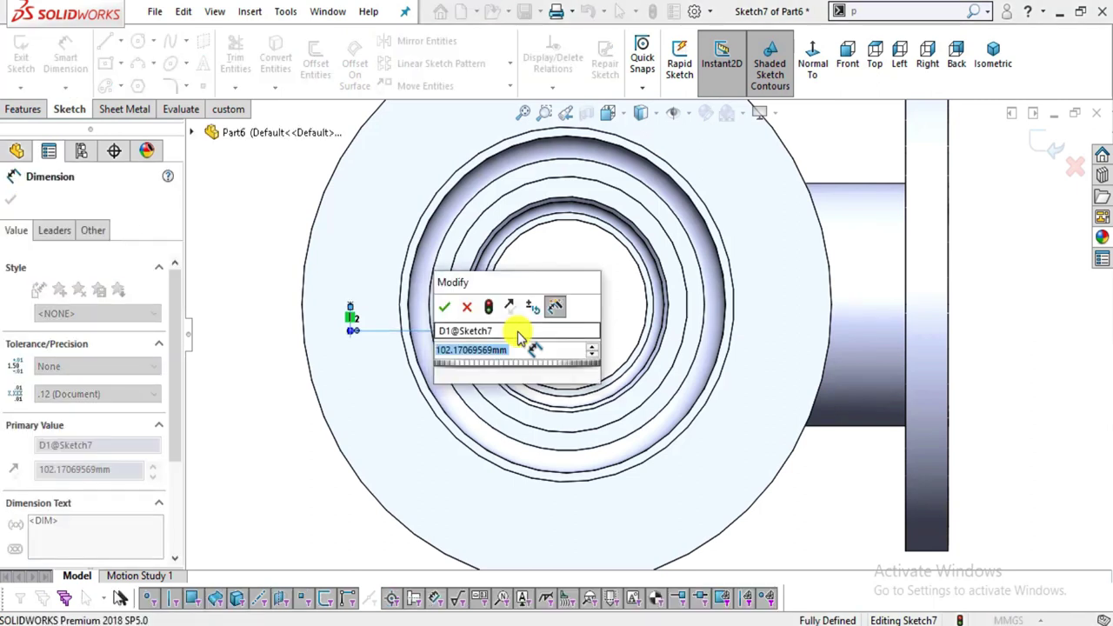
type("102")
key("Return")
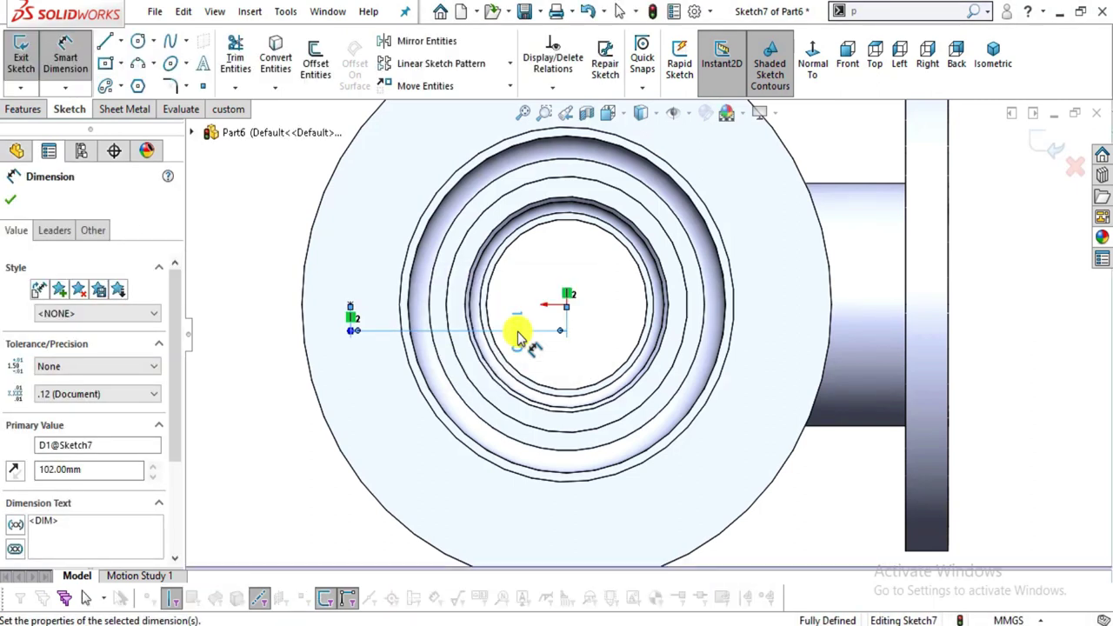
key("Escape")
- Exit the top flange's point sketch with the model viewed at an angle from above
scroll(357, 311, "up", 3)
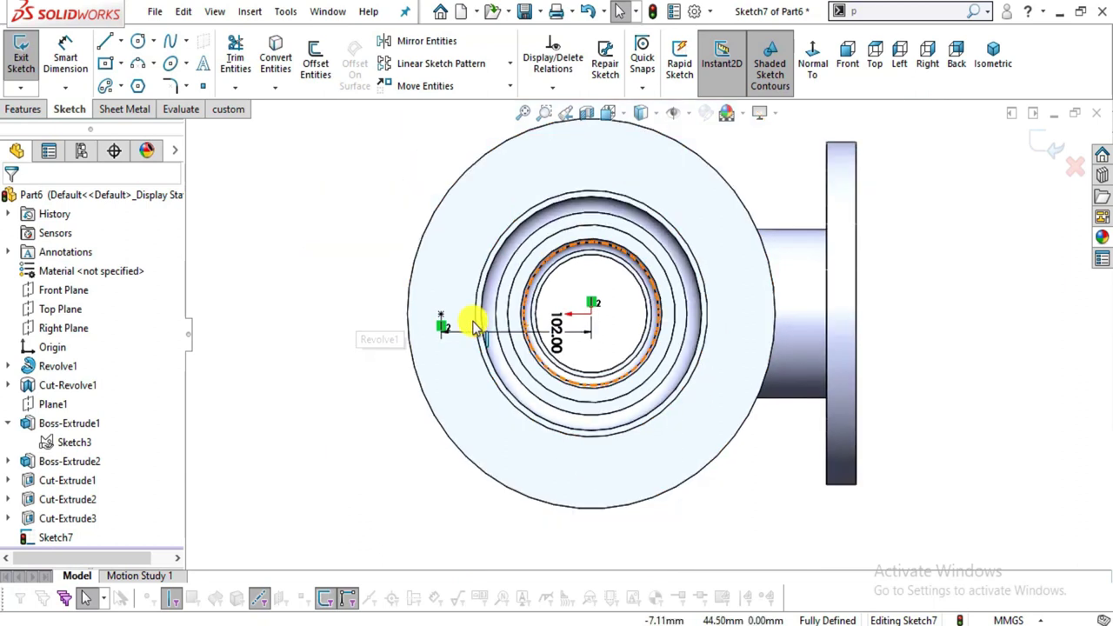
middle_click_drag(699, 356, 711, 268)
scroll(679, 257, "down", 2)
middle_click_drag(652, 243, 661, 278)
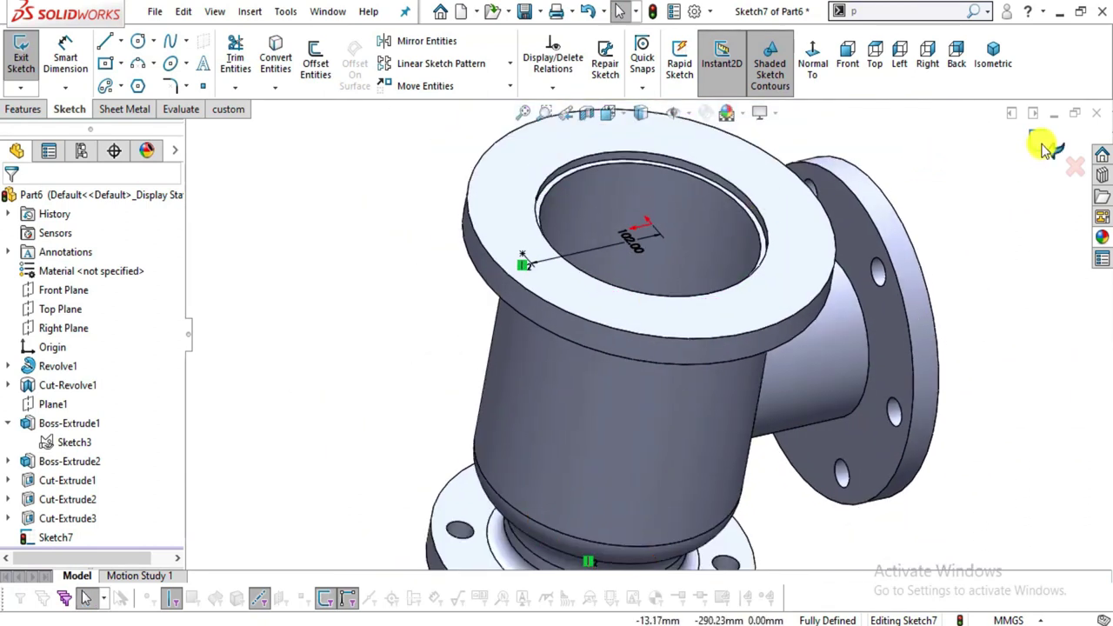
left_click(1052, 148)
middle_click_drag(806, 266, 827, 273)
- Start an ANSI Metric straight-tap hole with the Hole Wizard, check the drawing's top flange callout and set the size to M18x1.5
left_click(25, 110)
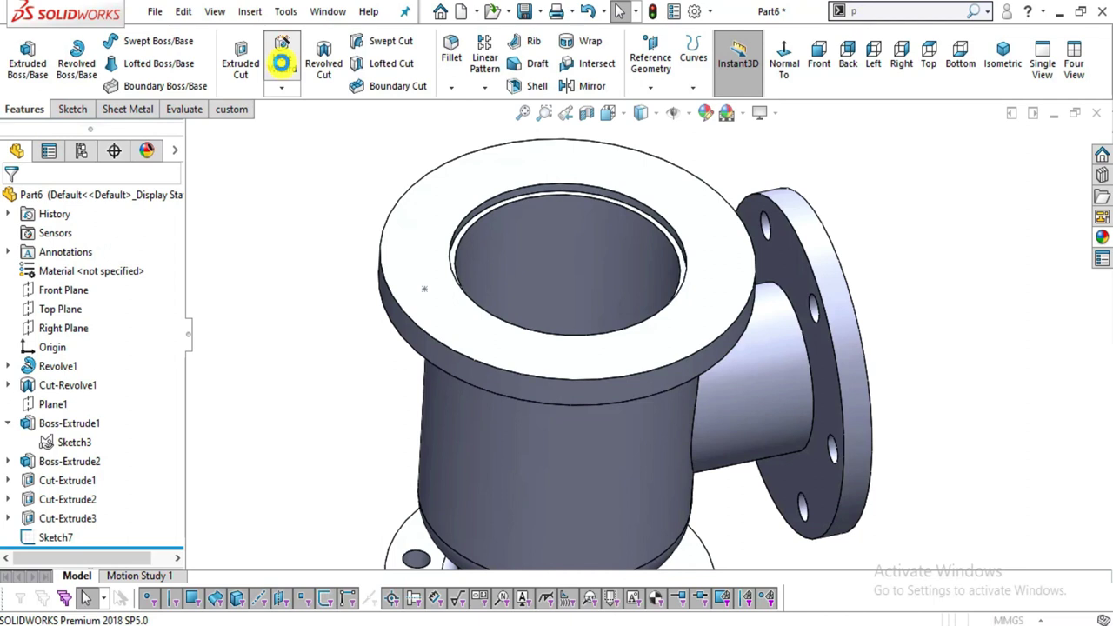
left_click(281, 63)
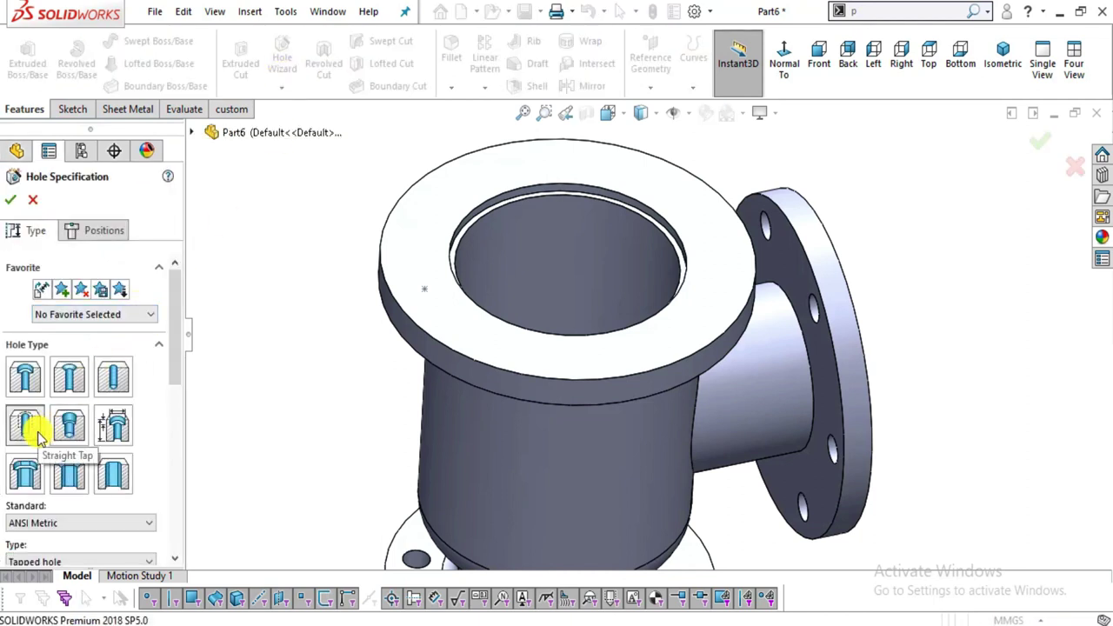
left_click_drag(184, 348, 182, 422)
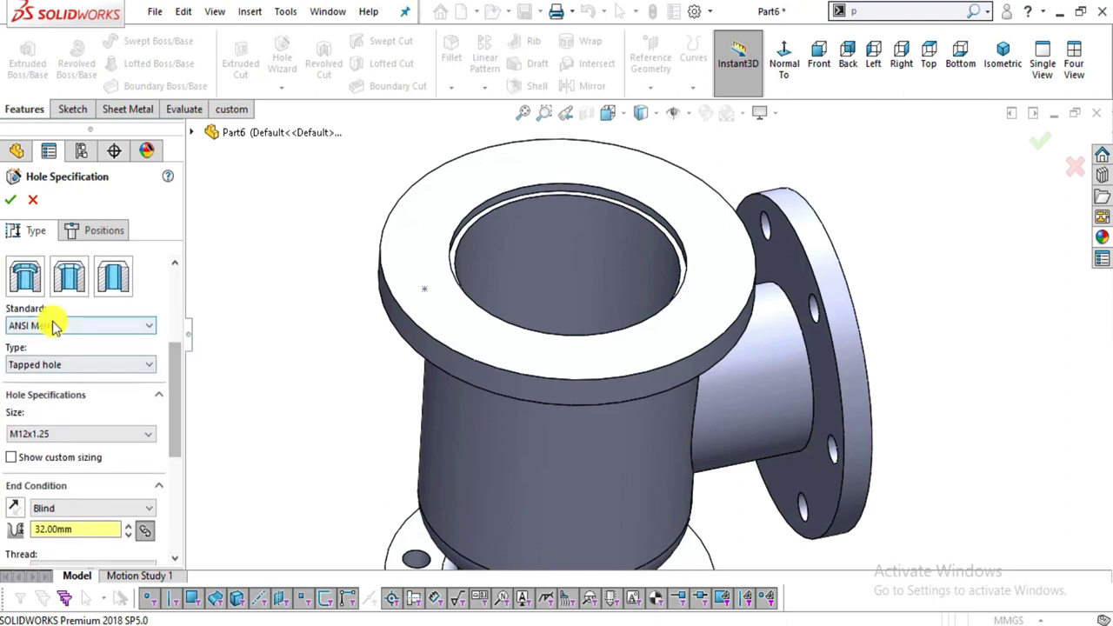
left_click(63, 366)
left_click(63, 366)
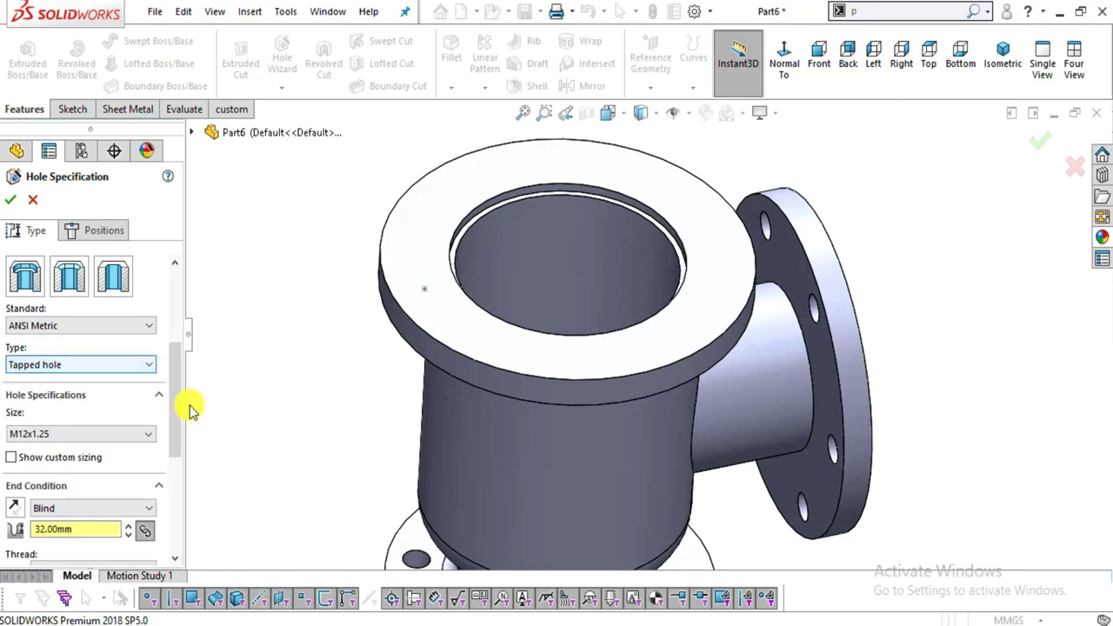
scroll(177, 416, "down", 3)
key("alt+Tab")
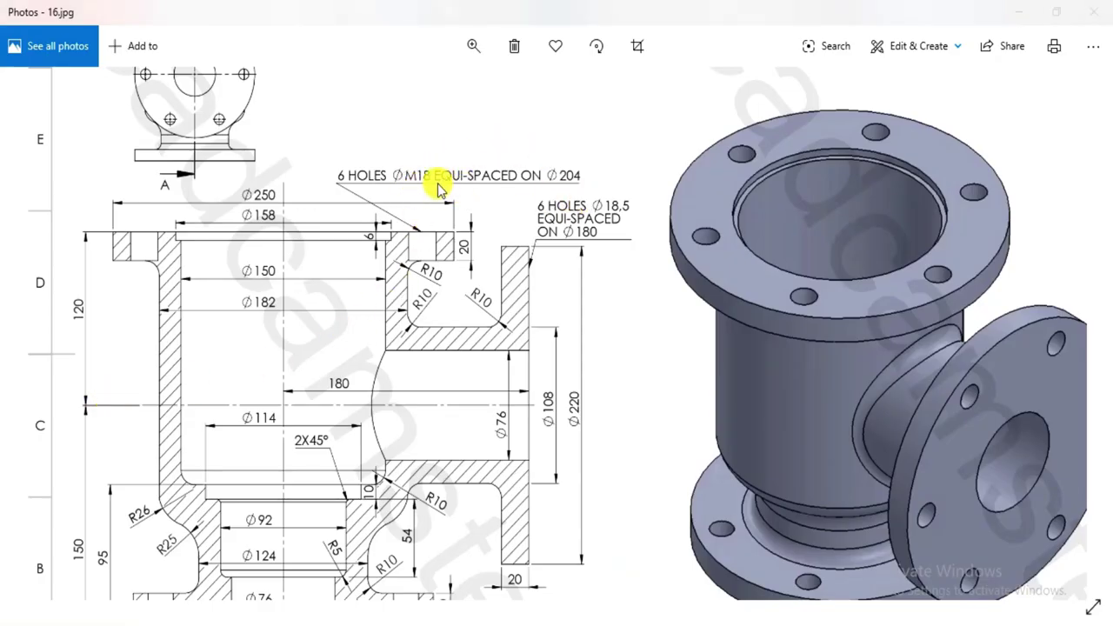
key("alt+Tab")
left_click(117, 384)
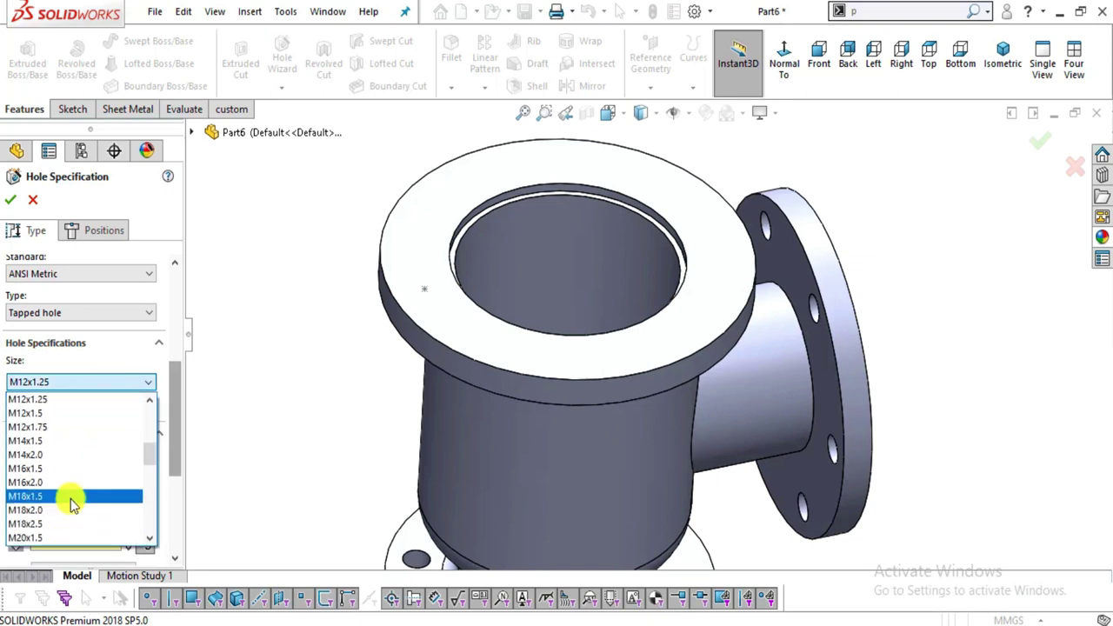
left_click(70, 498)
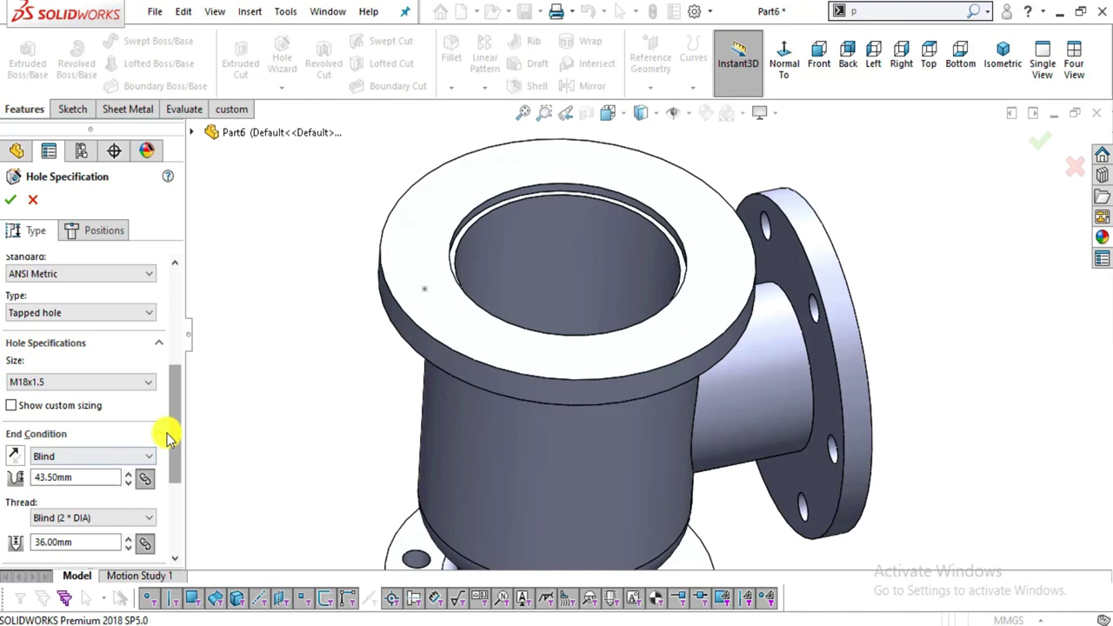
- Check the top flange thickness in the reference drawing and set both the blind hole depth and the thread depth to 20 mm
left_click_drag(175, 422, 175, 450)
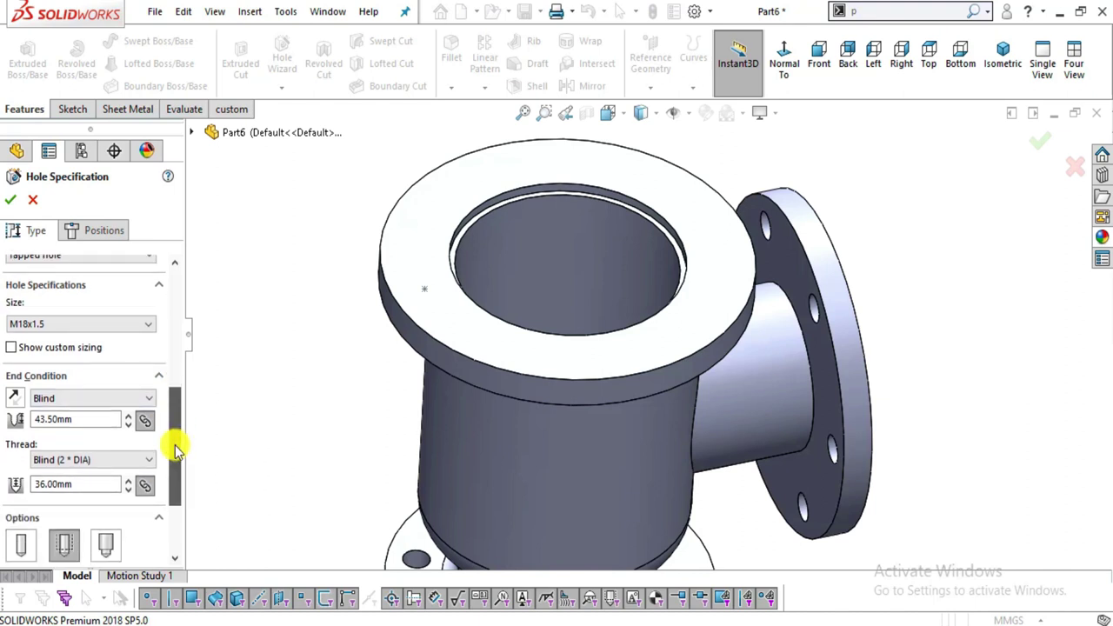
left_click(54, 421)
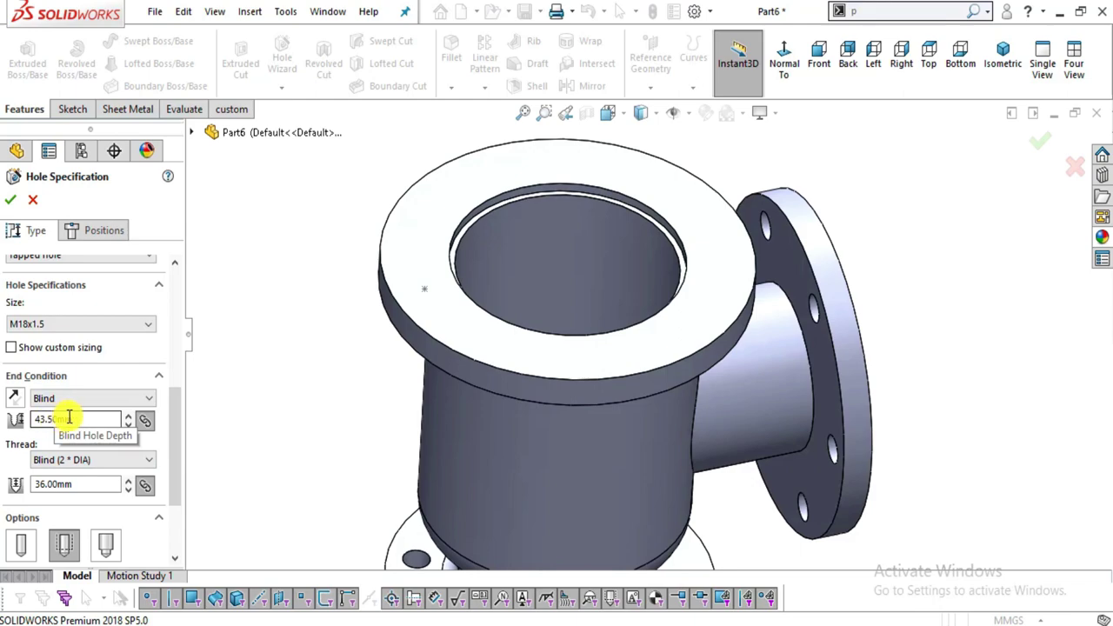
key("alt+Tab")
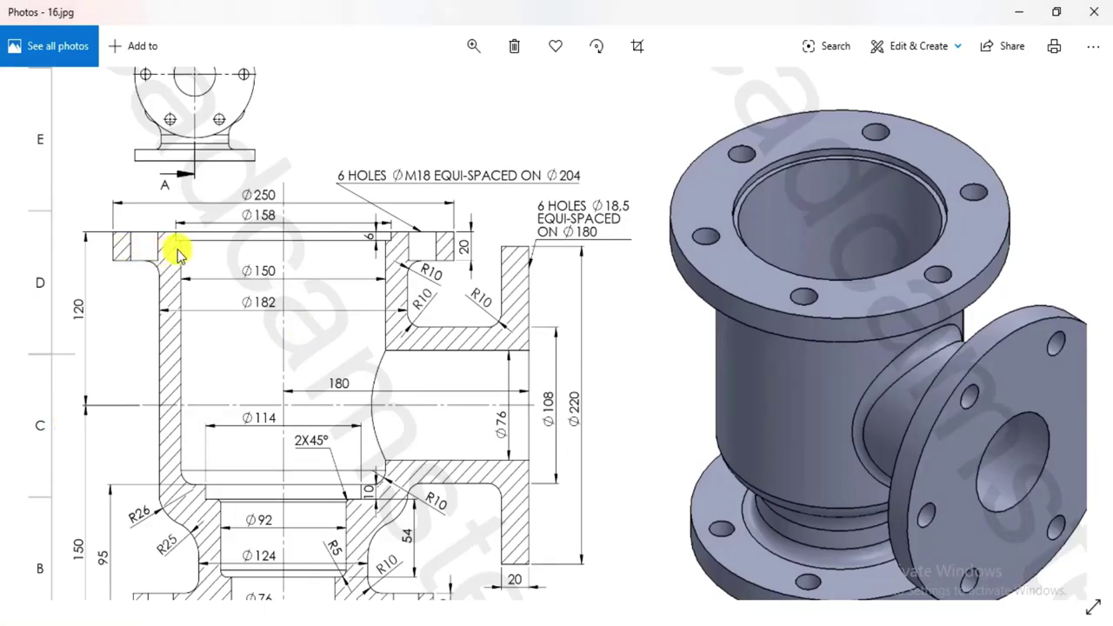
key("alt+Tab")
double_click(73, 420)
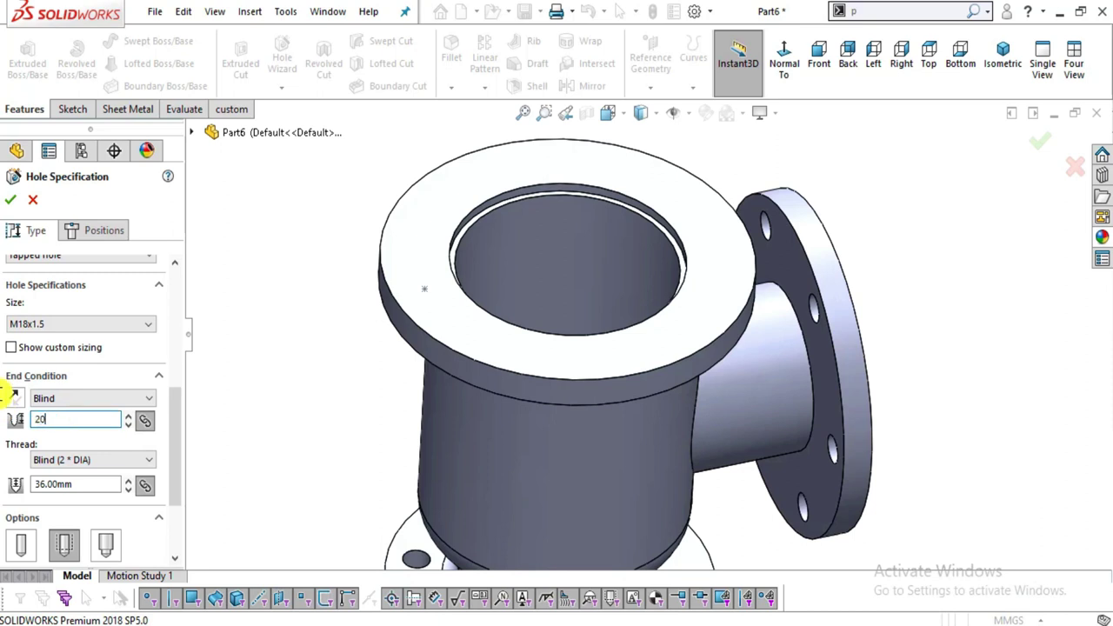
key("Return")
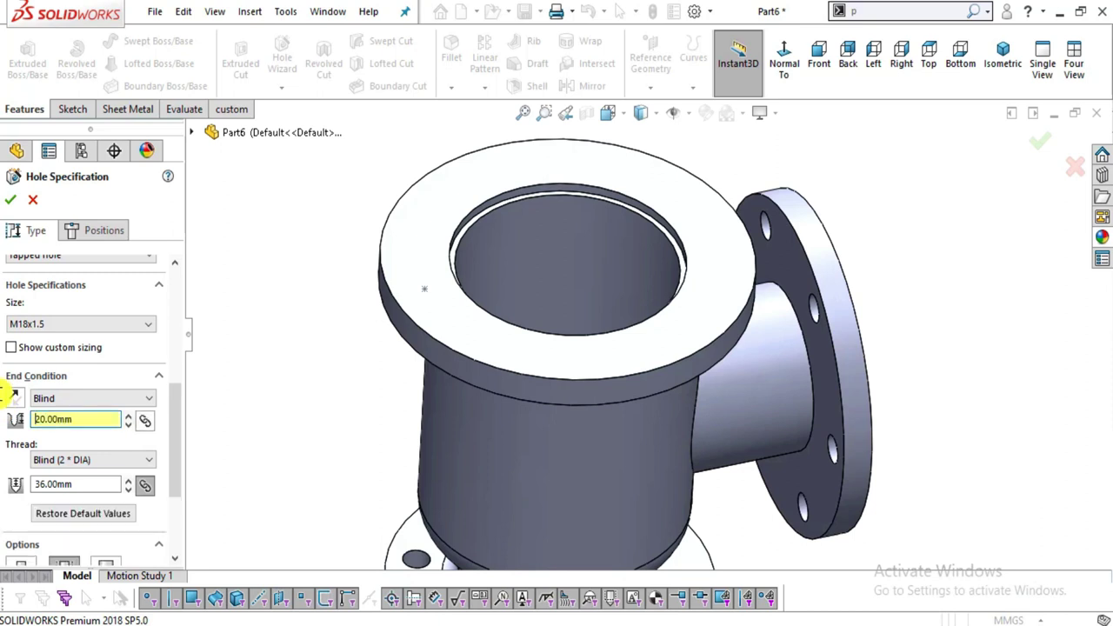
double_click(76, 484)
type("20")
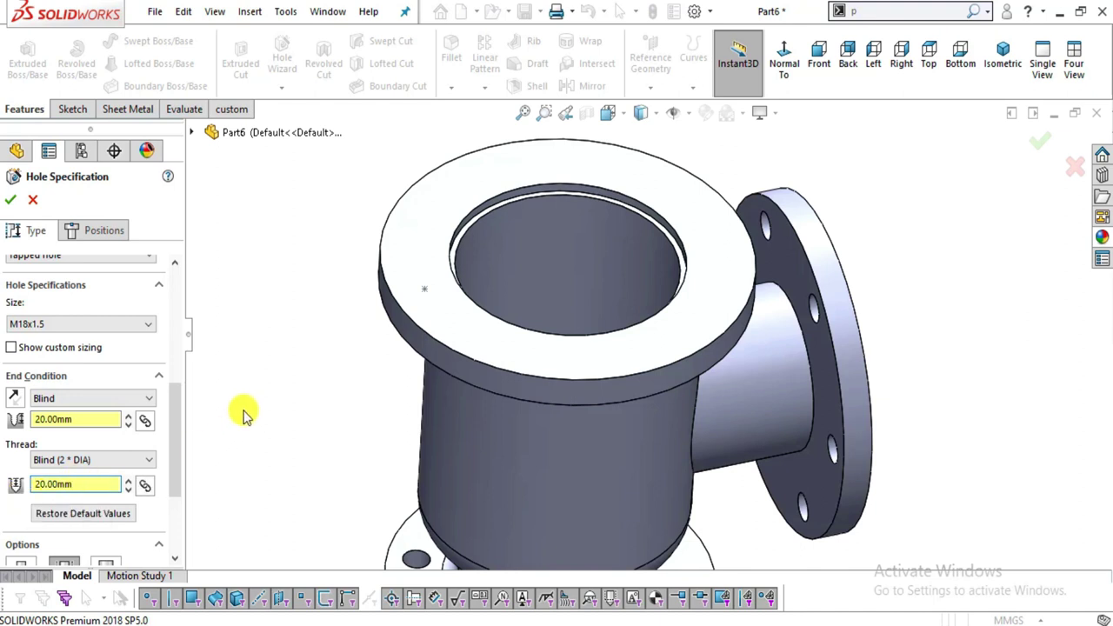
- Position the tapped hole on the top flange's sketch point using a 3D sketch and finish the hole
left_click(98, 233)
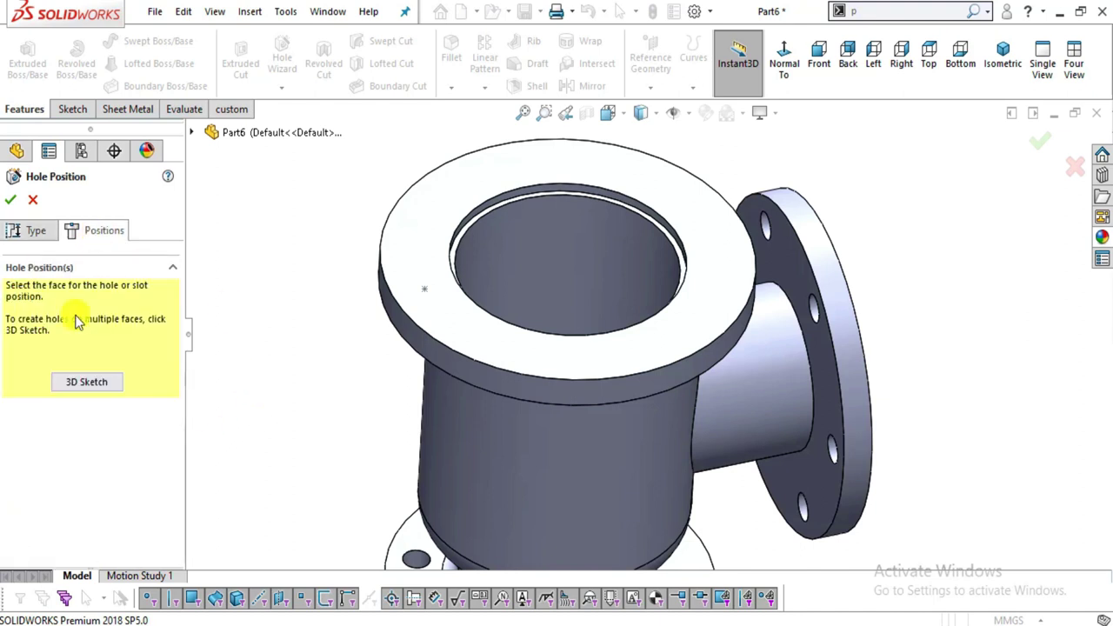
left_click(87, 383)
scroll(429, 293, "down", 3)
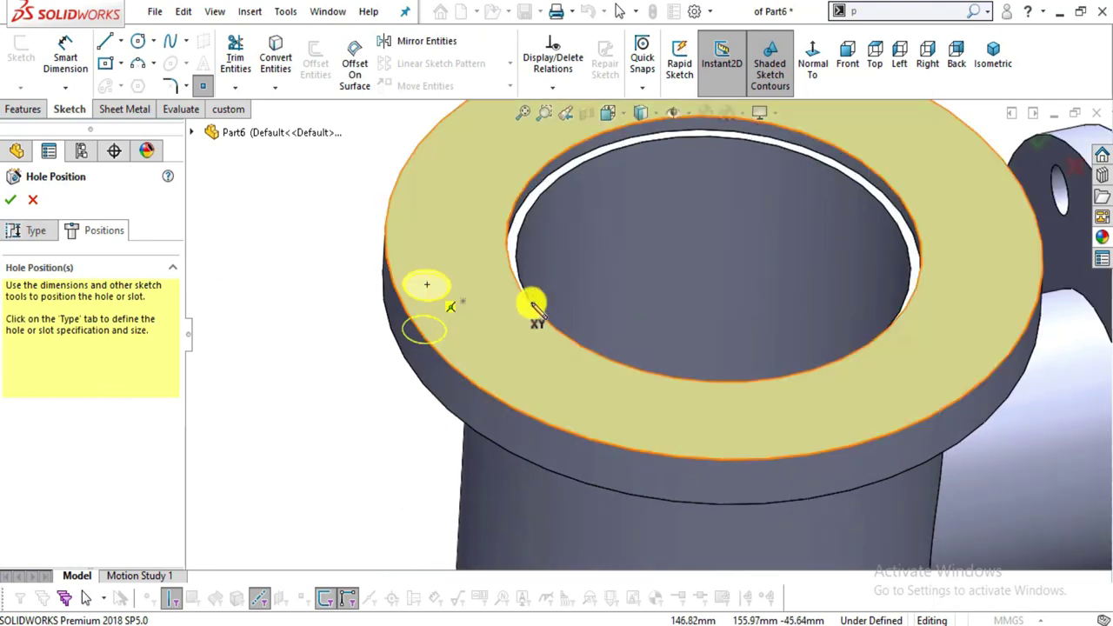
left_click(464, 304)
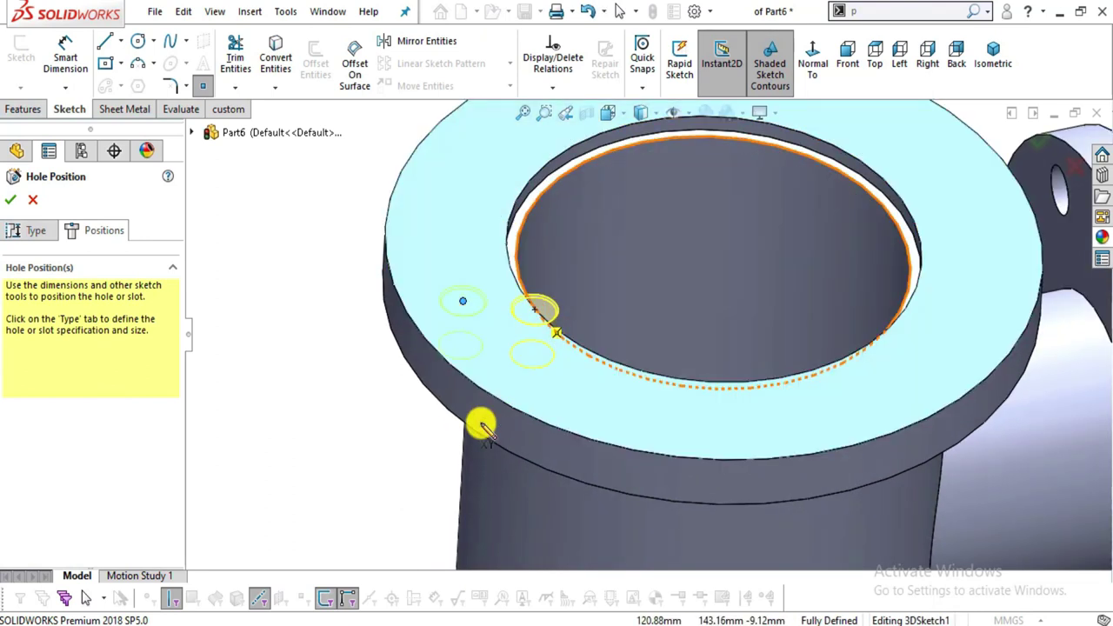
left_click(13, 206)
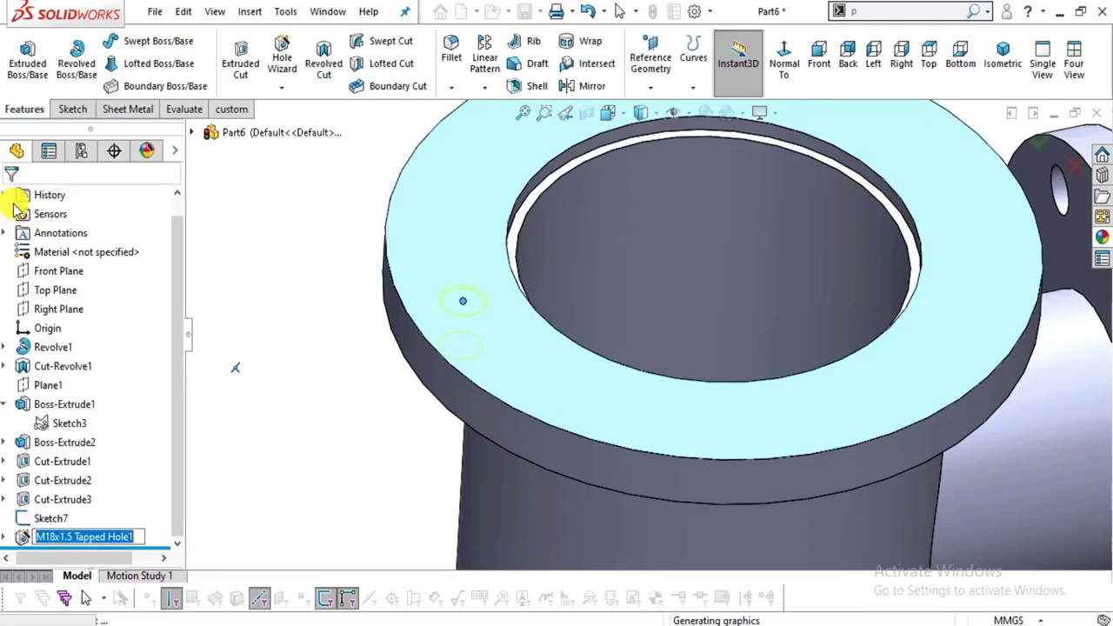
- Hide the sketch that holds the top flange's hole point
middle_click_drag(522, 335, 547, 415)
scroll(540, 378, "down", 5)
left_click(66, 504)
left_click(50, 519)
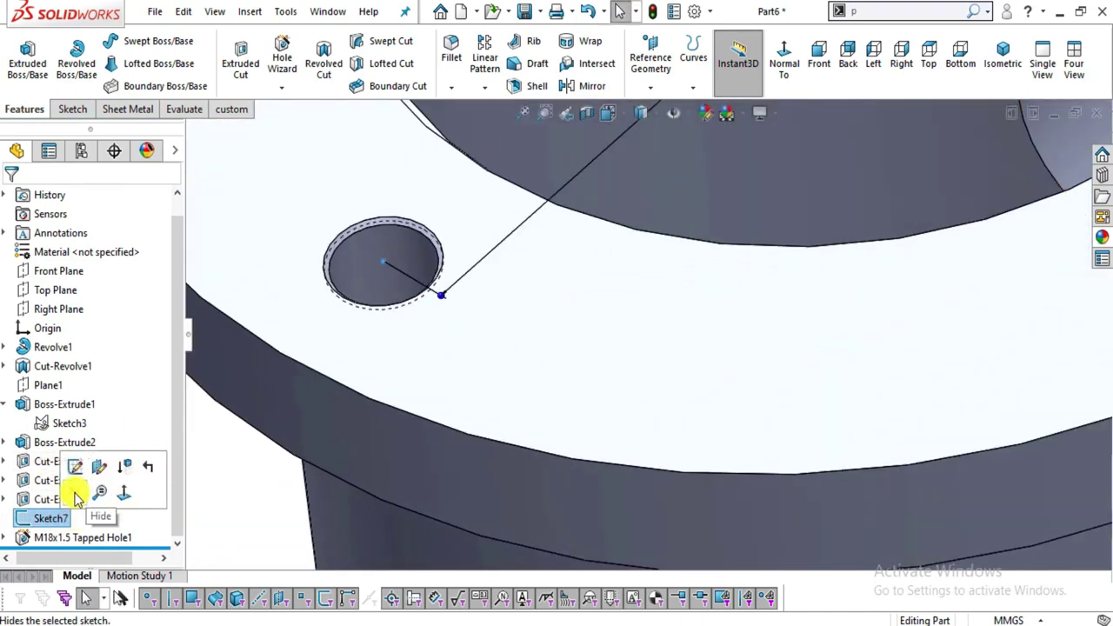
left_click(89, 495)
scroll(418, 331, "up", 3)
- Turn on shaded cosmetic threads in the document's detailing properties and inspect the tapped hole
left_click(694, 10)
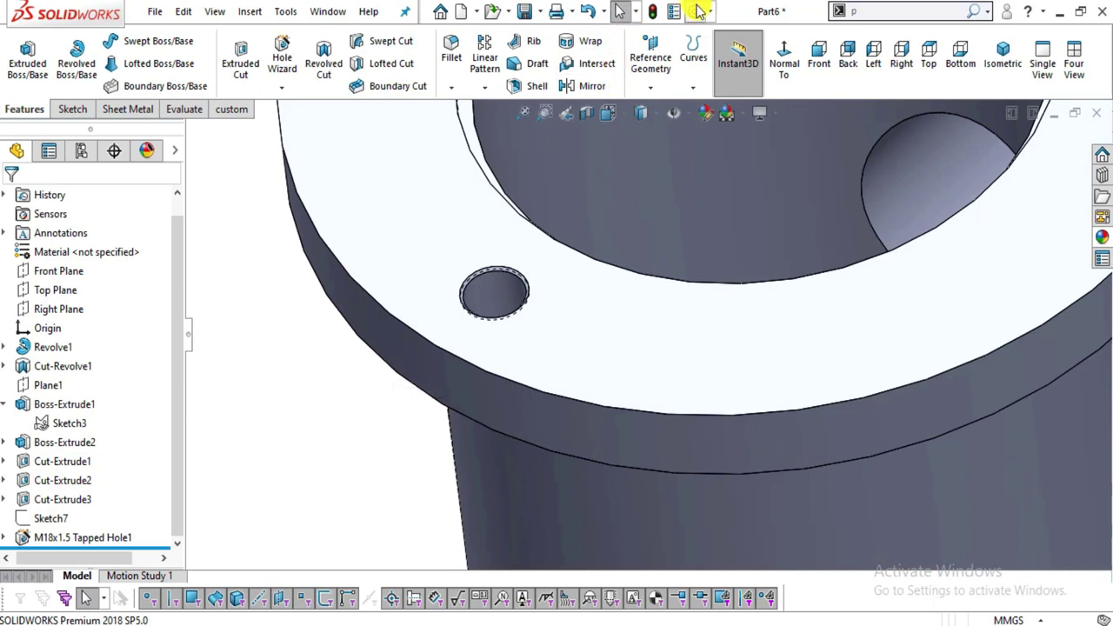
left_click(309, 59)
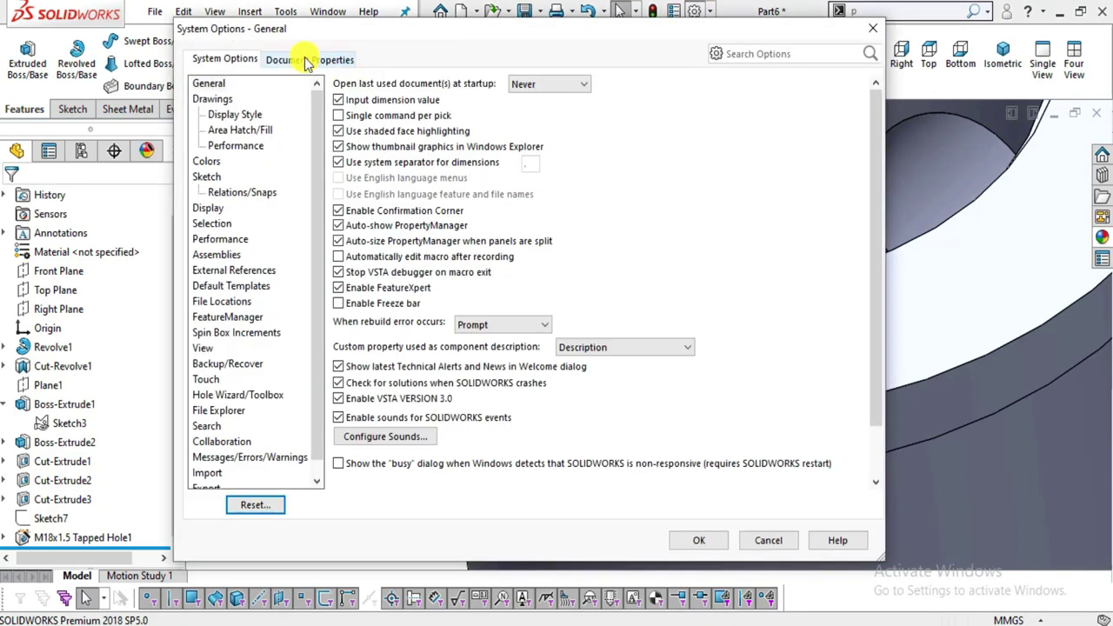
left_click(223, 177)
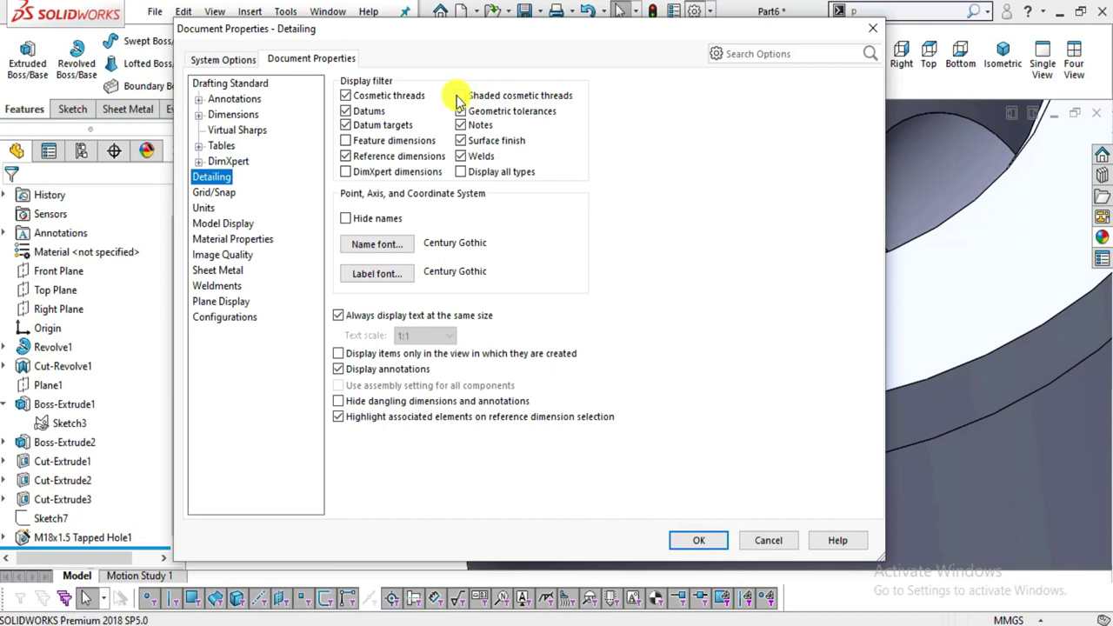
left_click(703, 542)
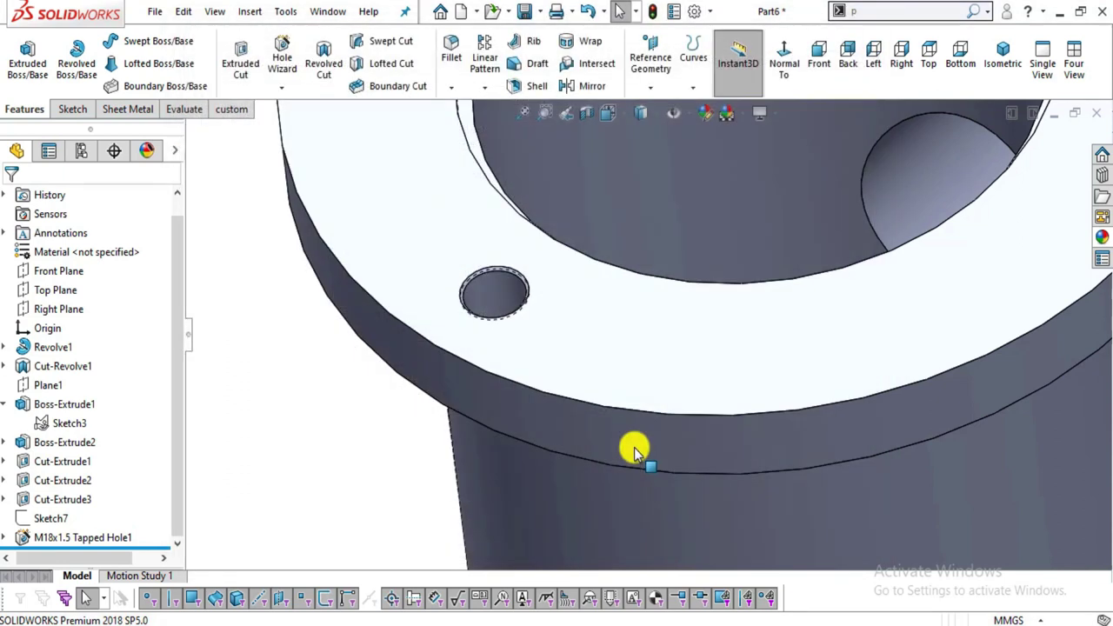
scroll(552, 305, "down", 10)
middle_click_drag(522, 439, 579, 403)
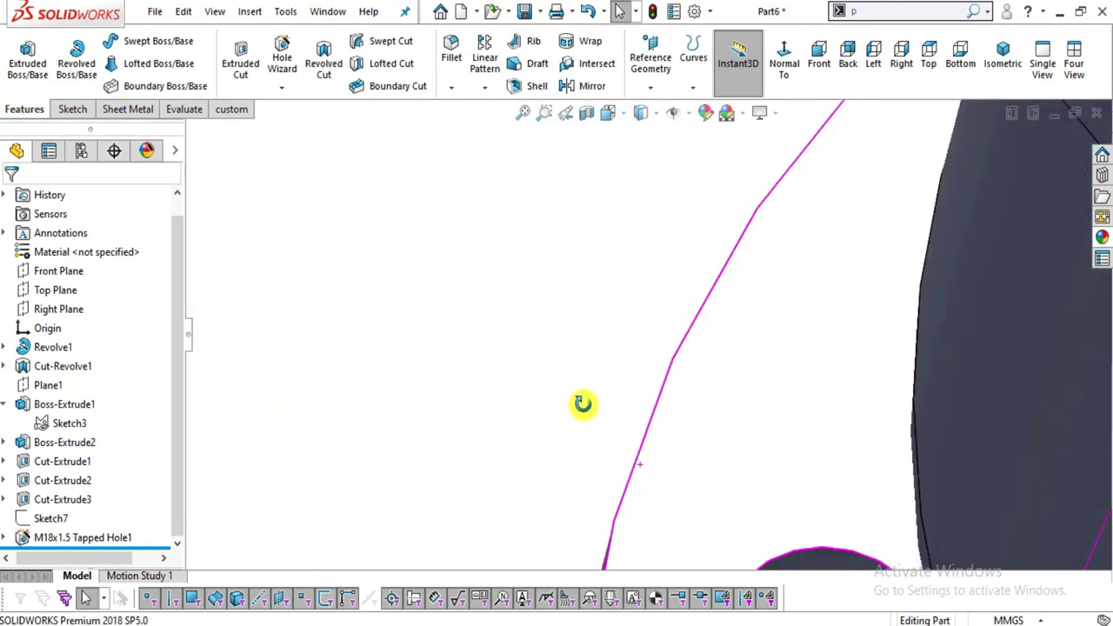
scroll(601, 383, "up", 10)
middle_click_drag(536, 297, 713, 356)
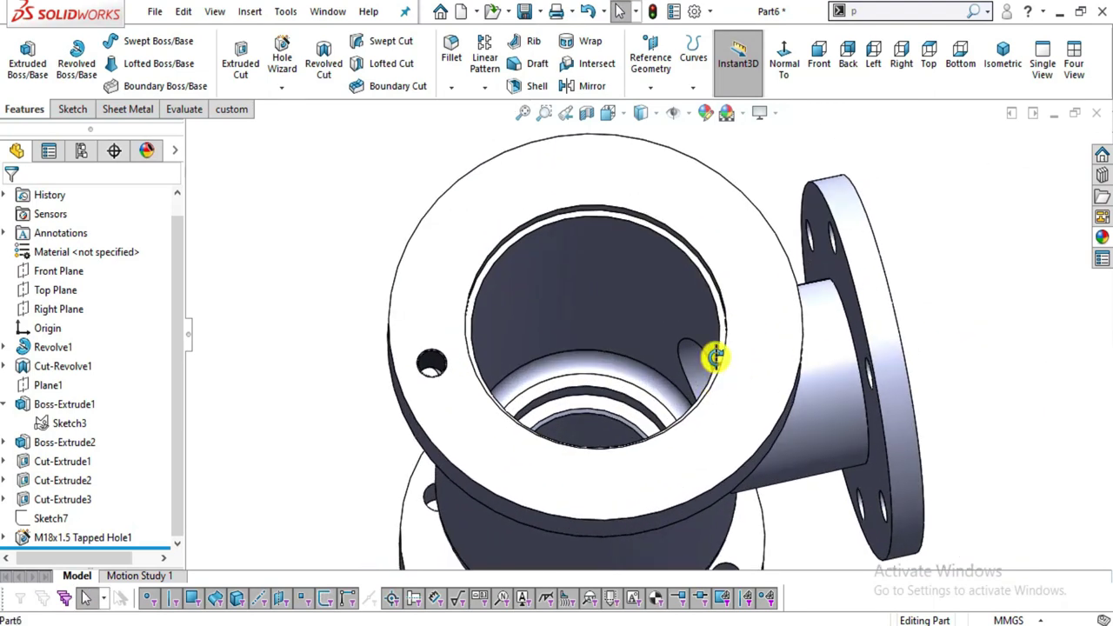
- Circular-pattern the M18x1.5 tapped hole around the body's cylindrical face with 6 equally spaced instances over 360 degrees
scroll(713, 340, "down", 3)
scroll(694, 378, "up", 4)
scroll(696, 385, "down", 4)
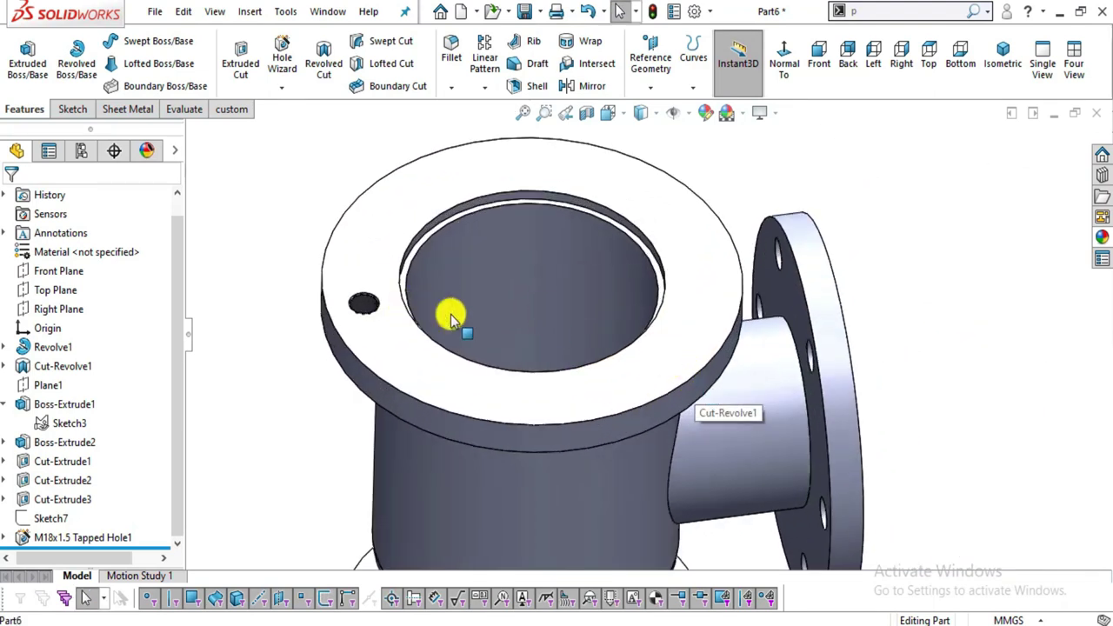
left_click(485, 87)
left_click(499, 132)
left_click(75, 253)
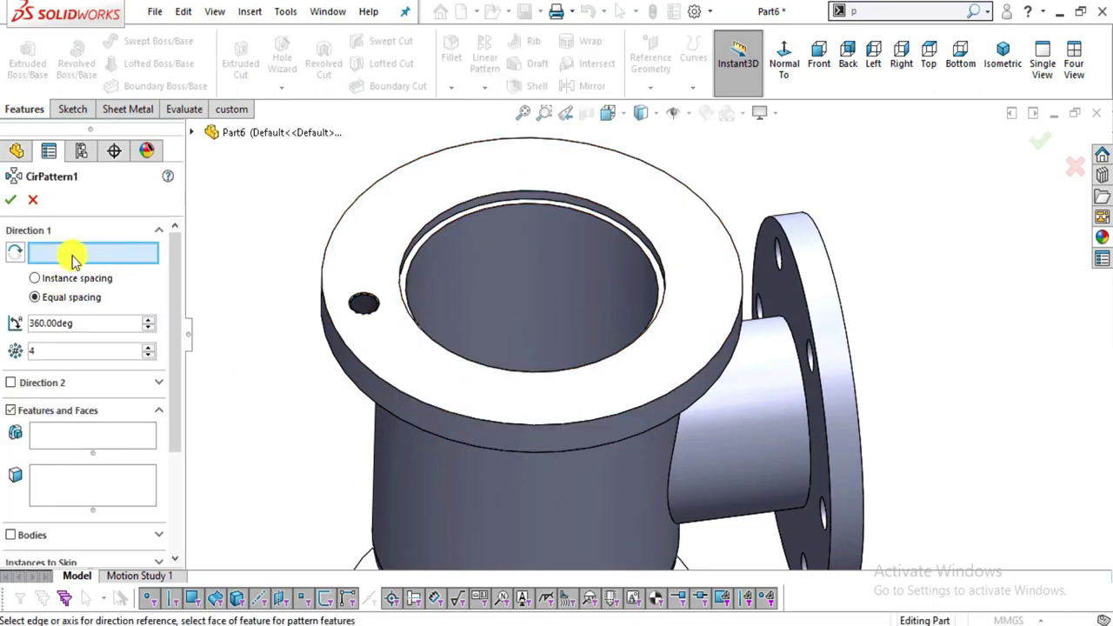
left_click(481, 477)
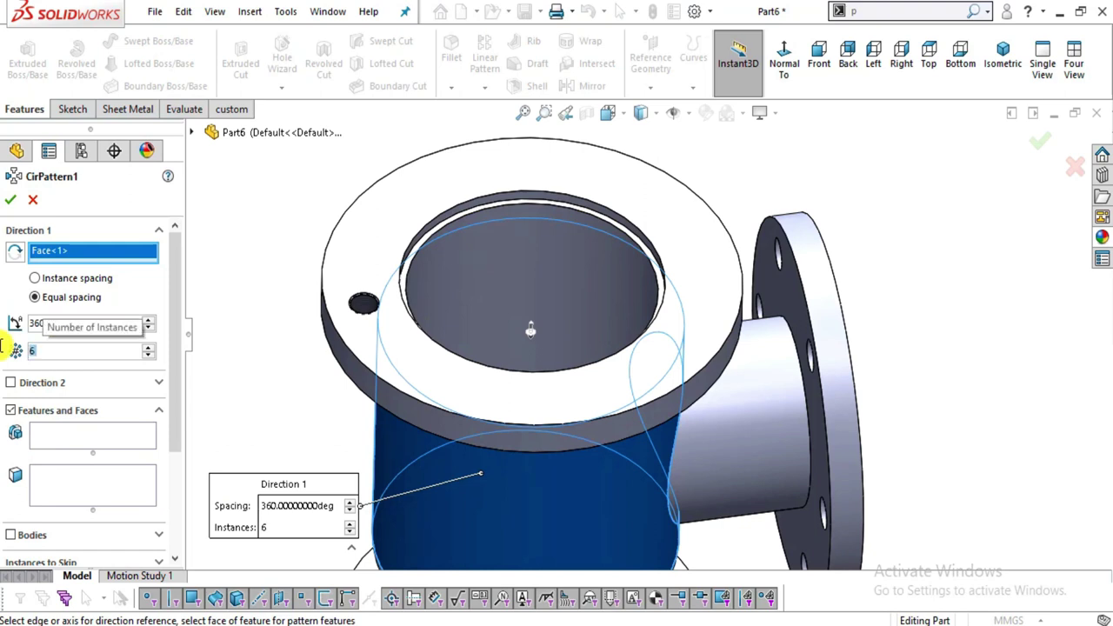
left_click(61, 444)
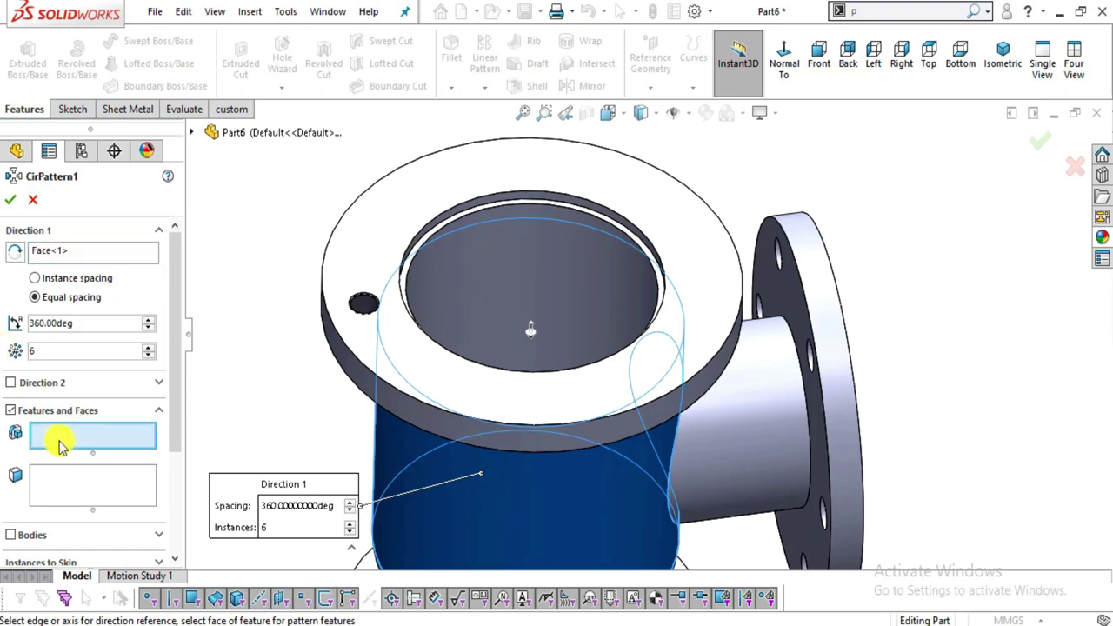
left_click(197, 136)
left_click(272, 478)
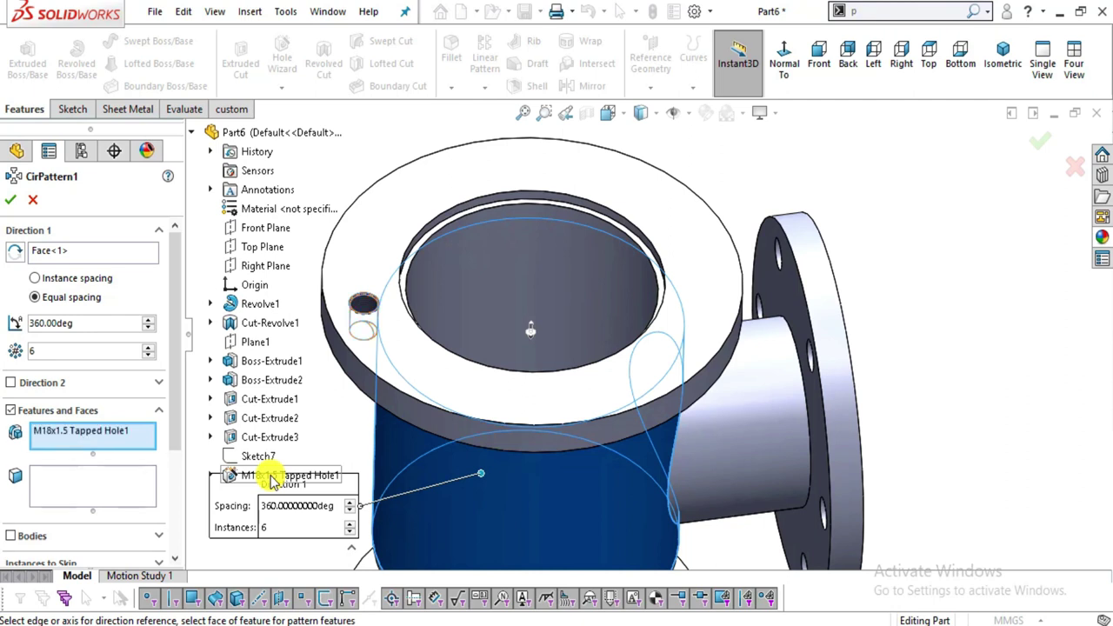
left_click(11, 200)
- Turn on RealView Graphics and inspect the threads in the top flange holes and the whole valve body
left_click(761, 113)
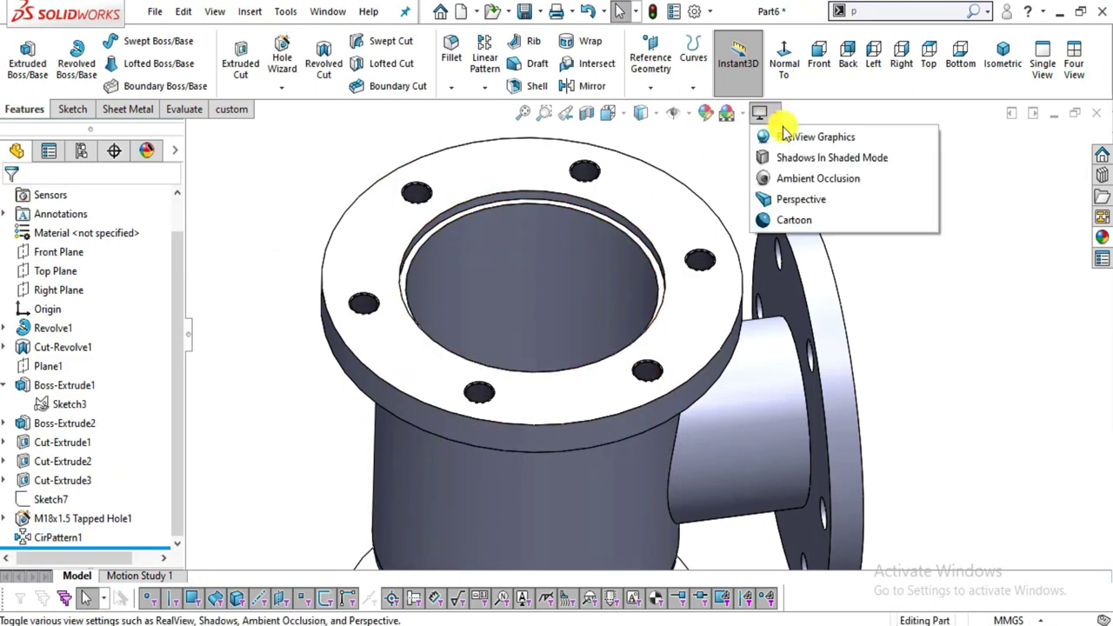
left_click(785, 136)
middle_click_drag(768, 181, 708, 330)
scroll(736, 396, "down", 3)
middle_click_drag(600, 291, 583, 401)
scroll(566, 304, "down", 6)
scroll(587, 246, "up", 8)
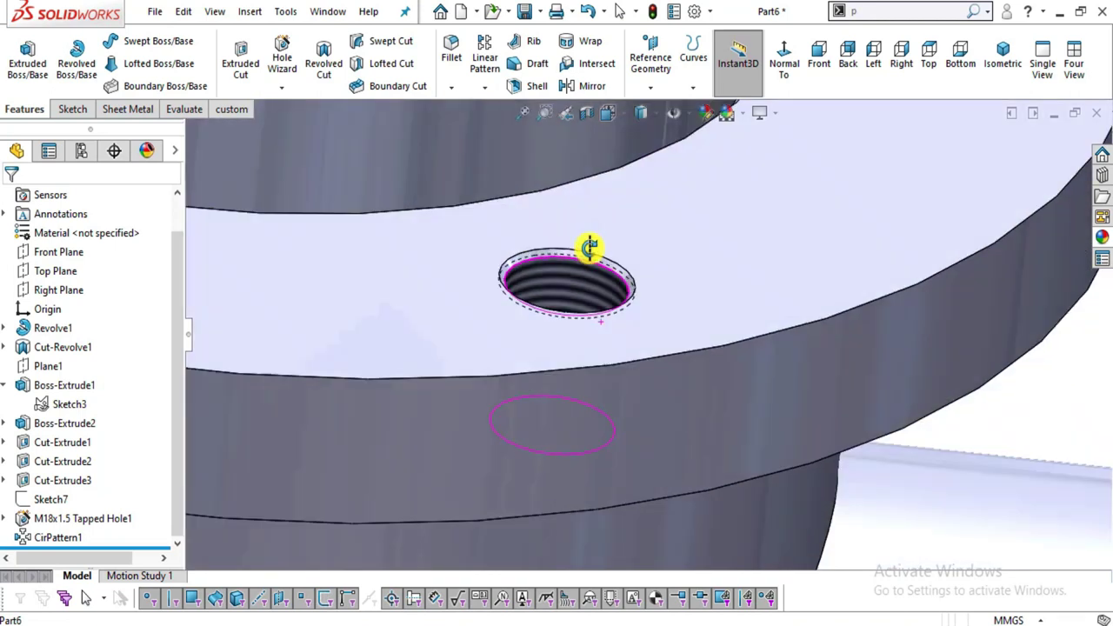
middle_click_drag(586, 249, 801, 333)
scroll(835, 418, "up", 5)
middle_click_drag(844, 427, 886, 489)
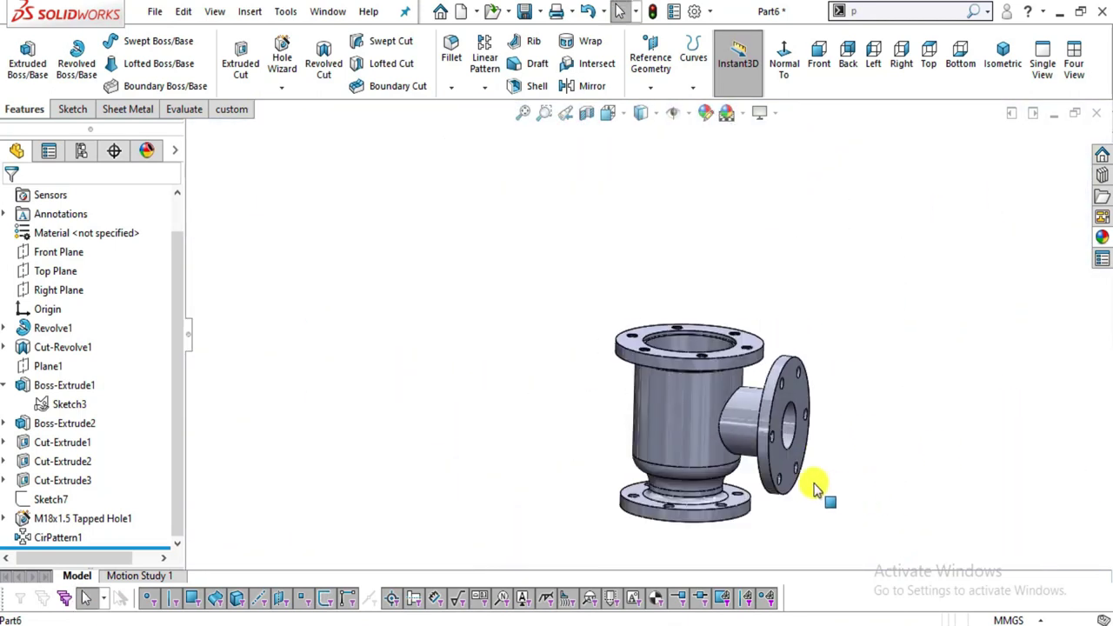
scroll(775, 445, "down", 3)
- Check the branch fillet radii in the reference drawing and fillet the branch pipe's edges at the body and side flange with 10 mm radius
key("alt+Tab")
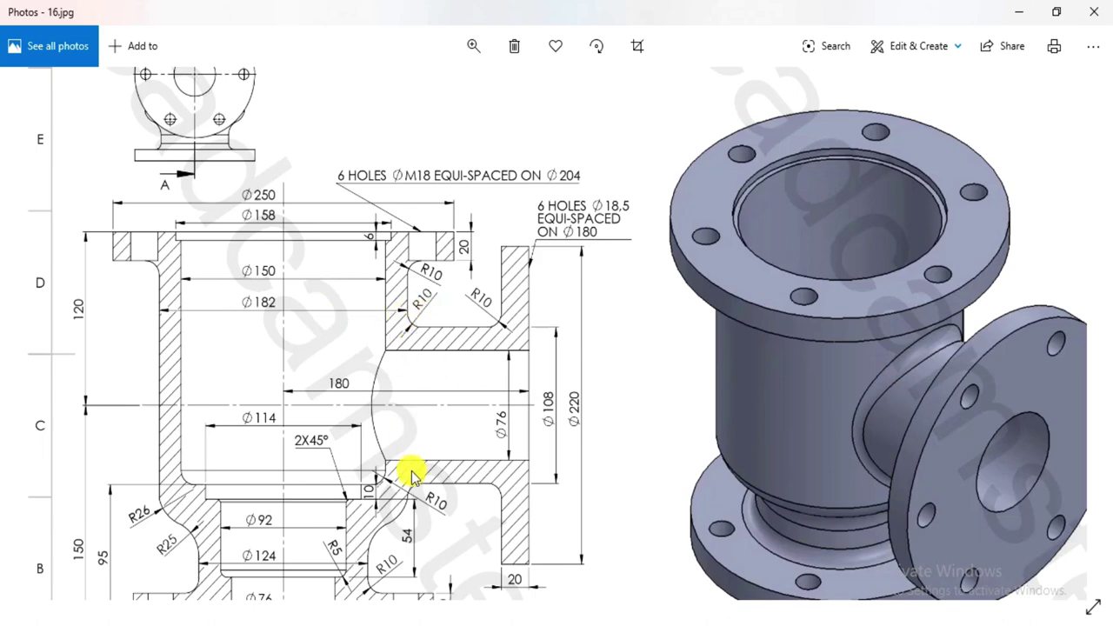
key("alt+Tab")
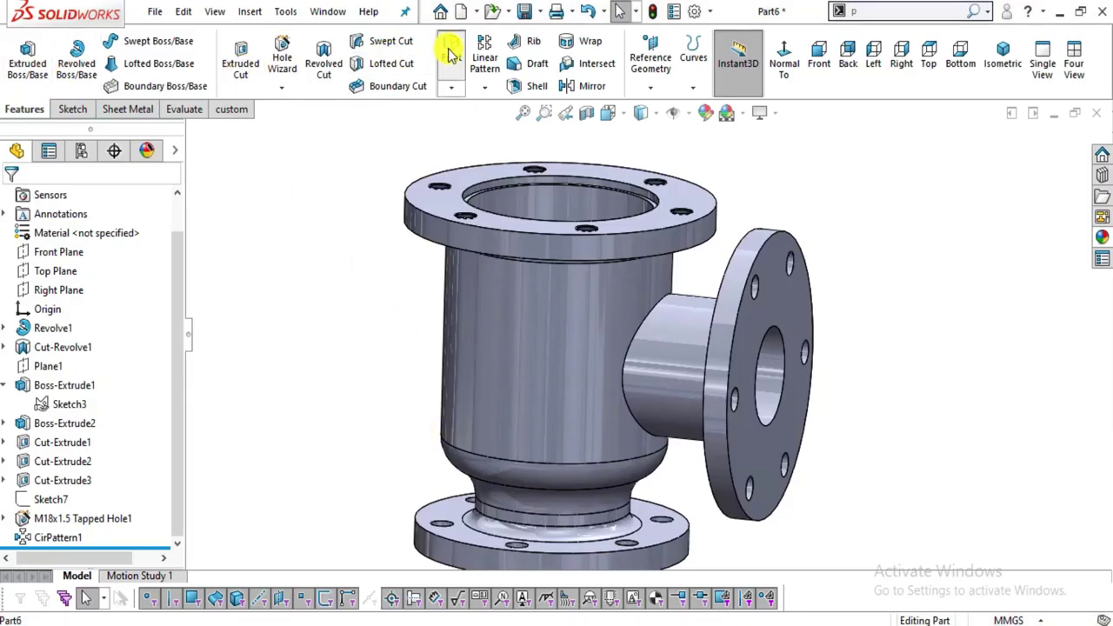
key("Return")
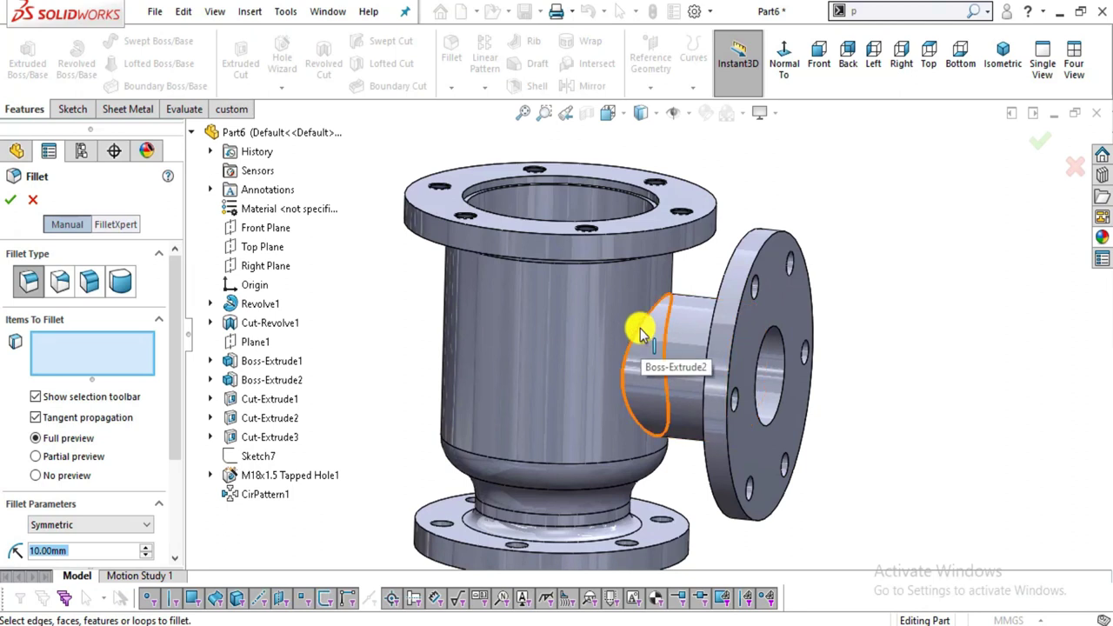
left_click(640, 328)
middle_click_drag(670, 356, 755, 346)
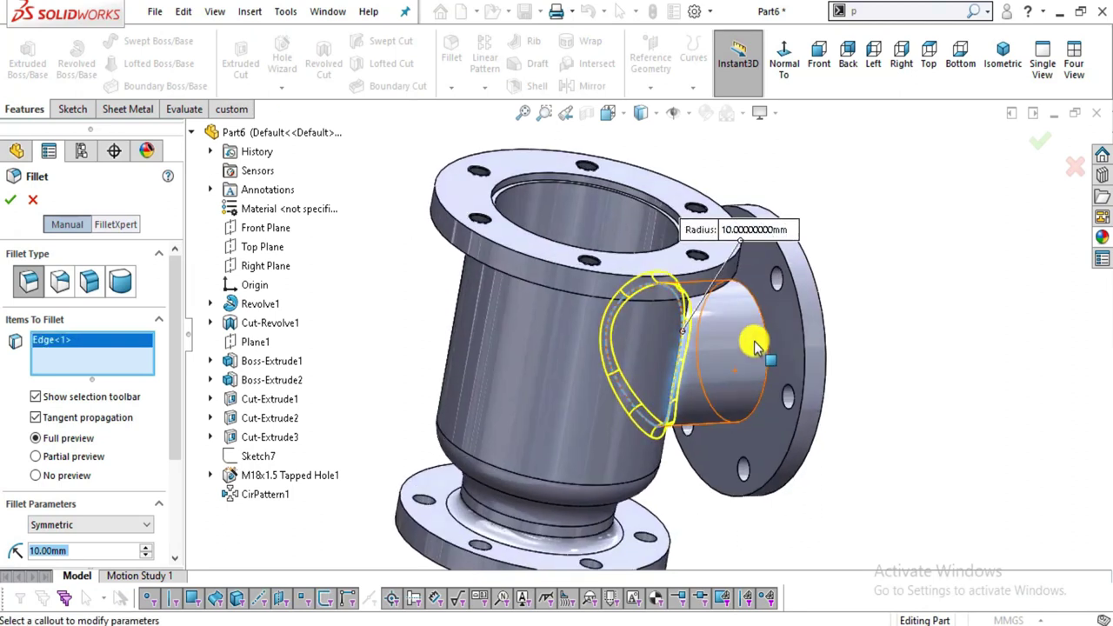
left_click(768, 332)
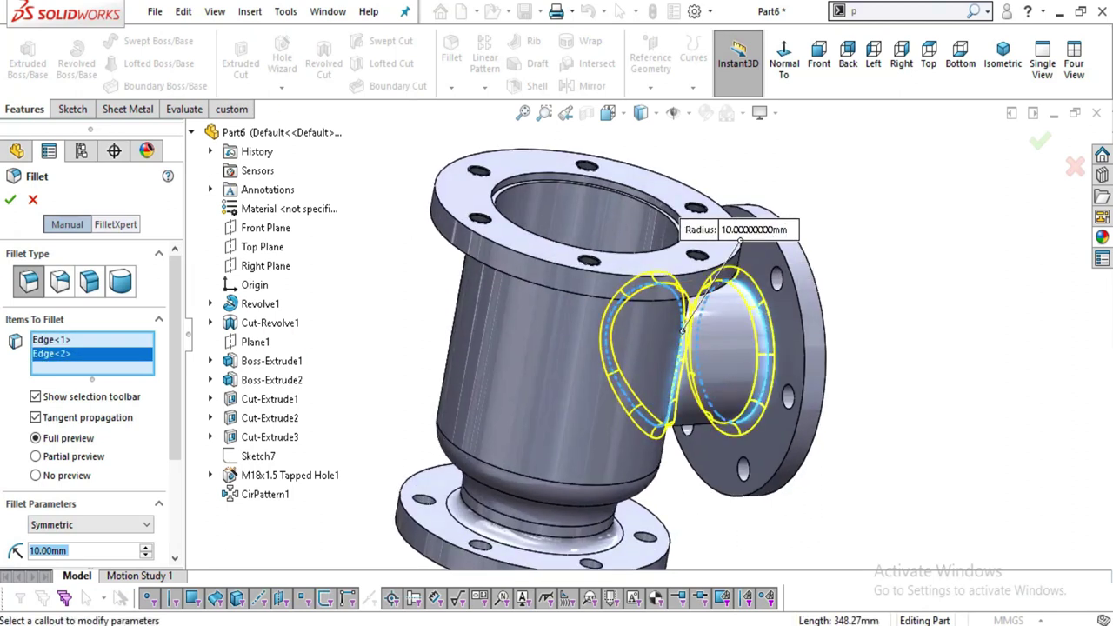
left_click(15, 205)
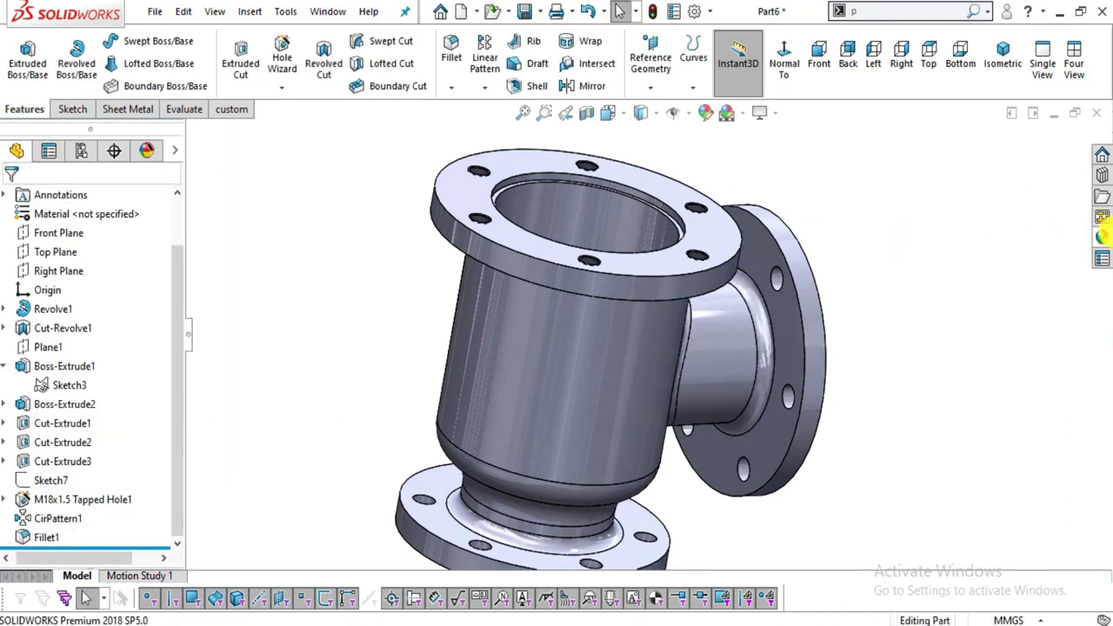
- Apply the brushed steel appearance from the steel metals to the valve body
left_click(1101, 236)
double_click(902, 406)
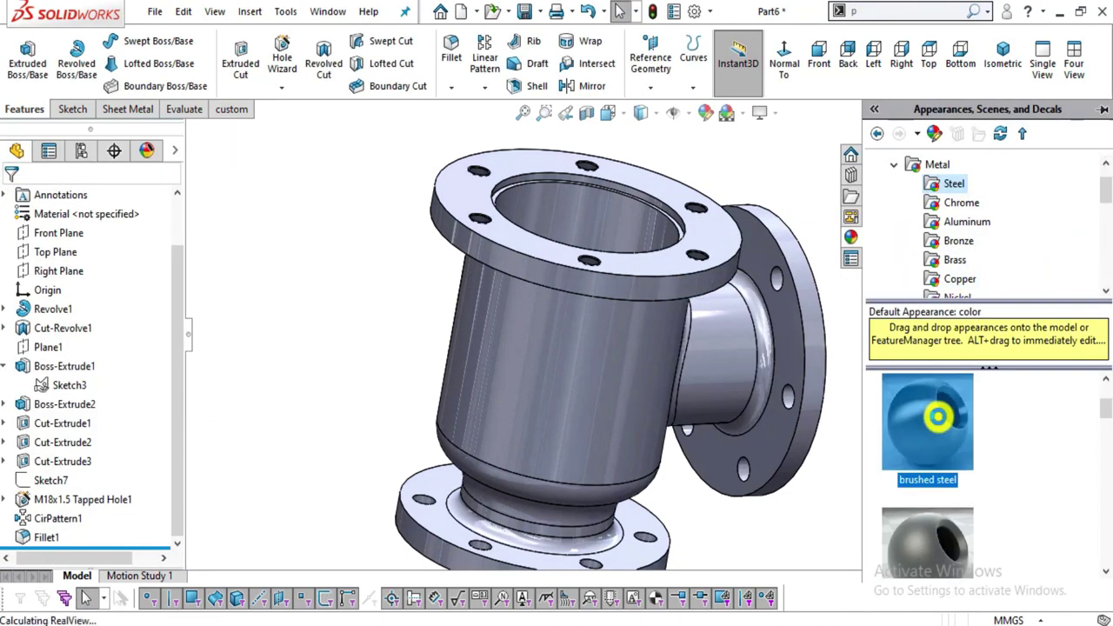
mouse_move(902, 405)
left_mouse_down()
mouse_move(860, 423)
mouse_move(759, 372)
mouse_move(719, 410)
mouse_move(719, 330)
mouse_move(741, 410)
mouse_move(730, 256)
left_mouse_up()
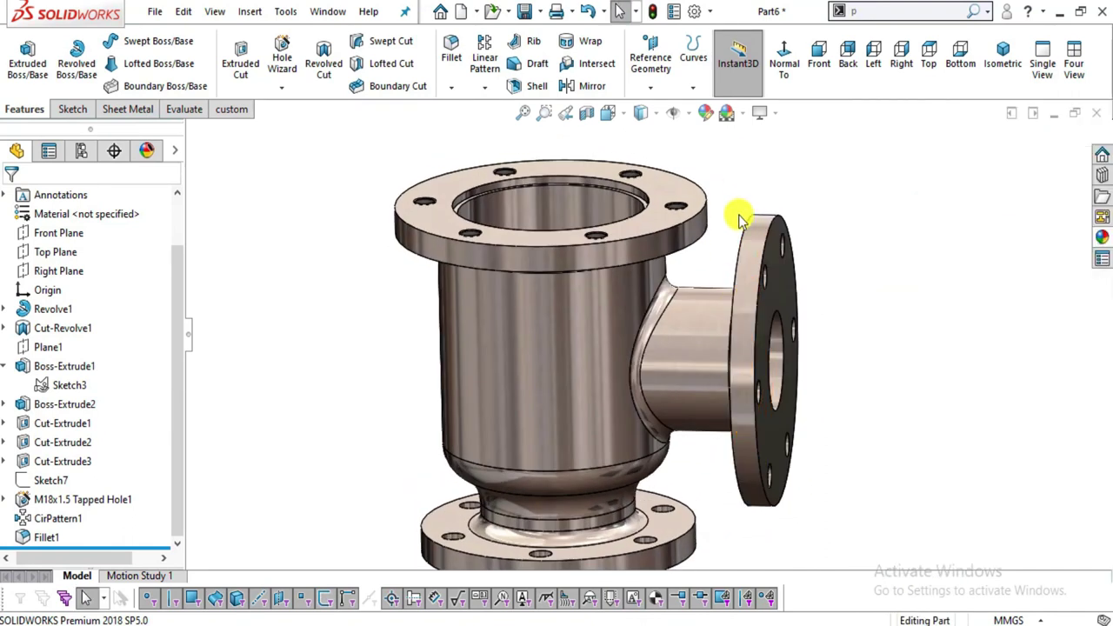
- Examine the finished valve body from several angles and compare it with the reference drawing
scroll(786, 353, "up", 3)
middle_click_drag(786, 353, 361, 196)
scroll(744, 344, "down", 3)
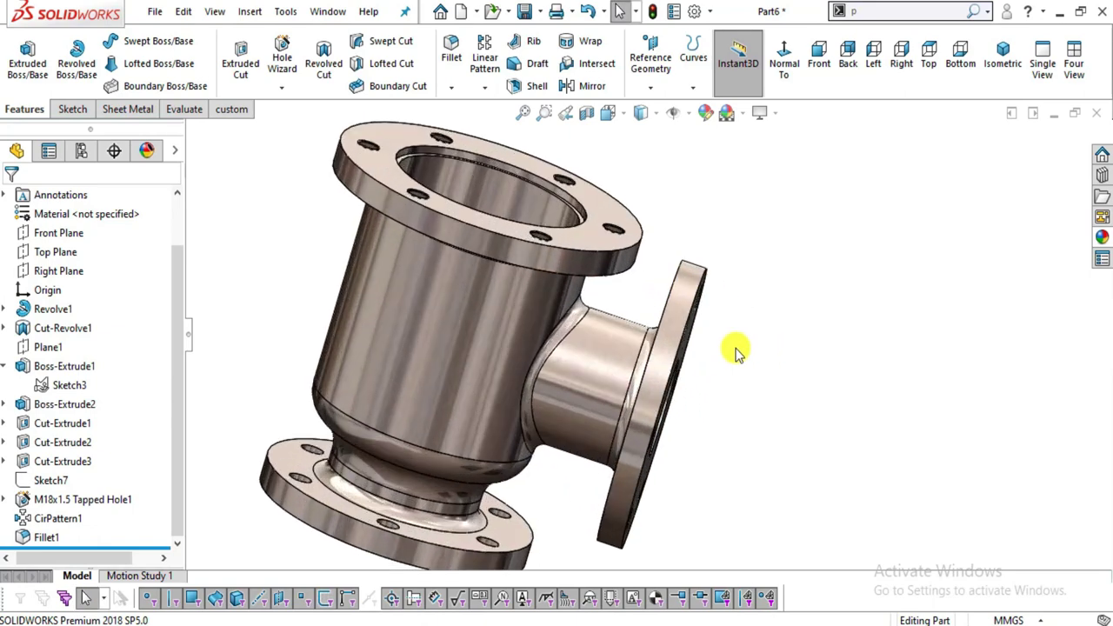
key("alt+Tab")
key("alt+Tab")
middle_click_drag(734, 340, 705, 372)
scroll(705, 372, "down", 3)
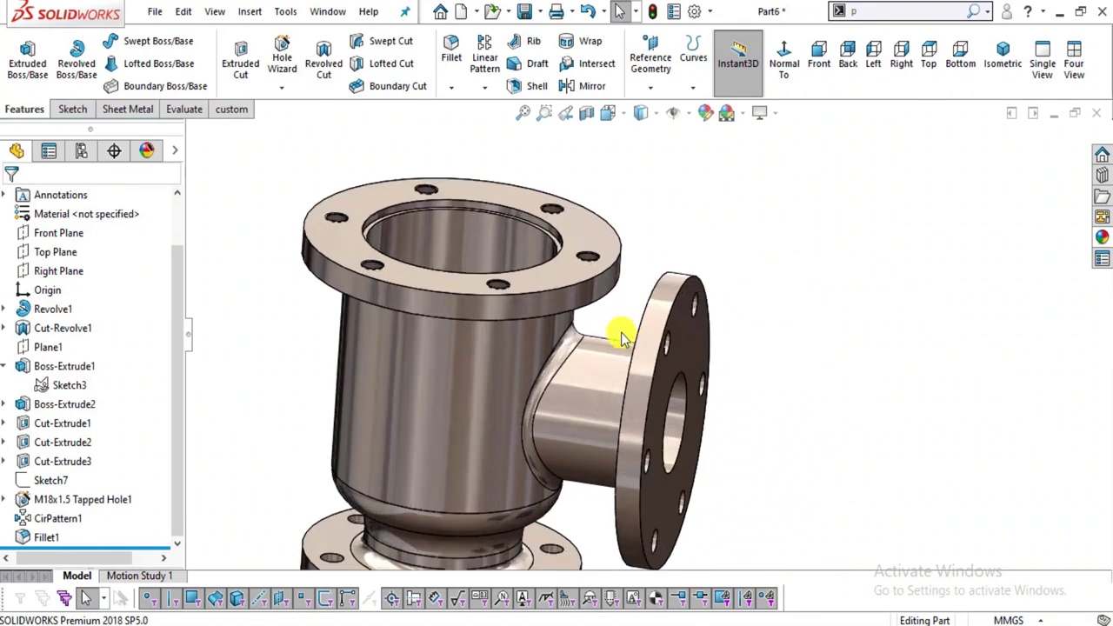
scroll(815, 409, "up", 2)
middle_click_drag(816, 410, 887, 375)
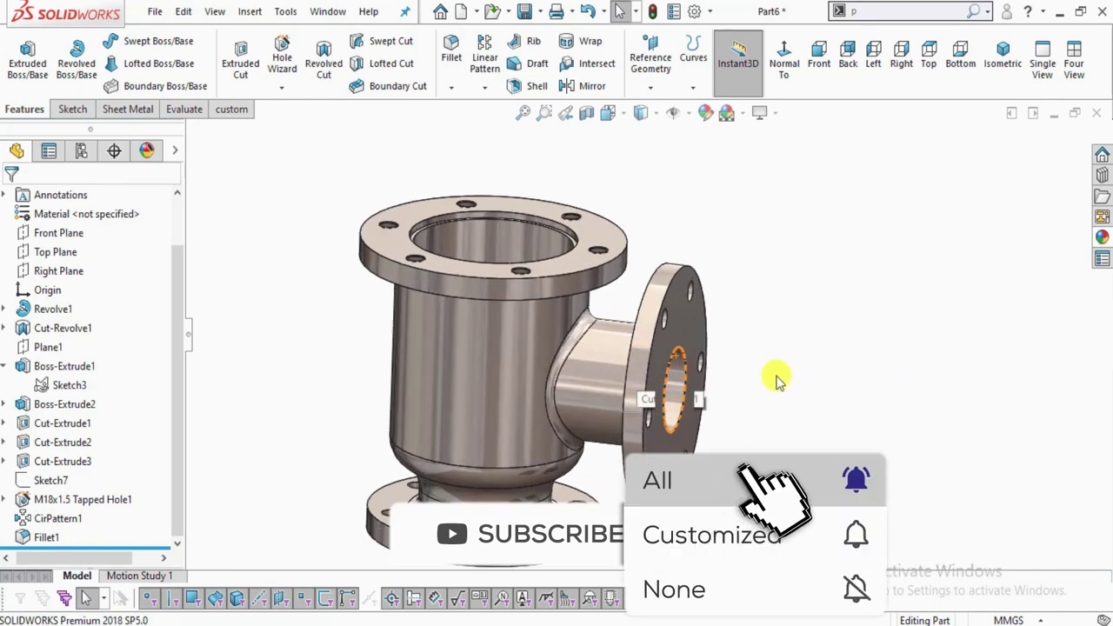
scroll(728, 368, "up", 3)
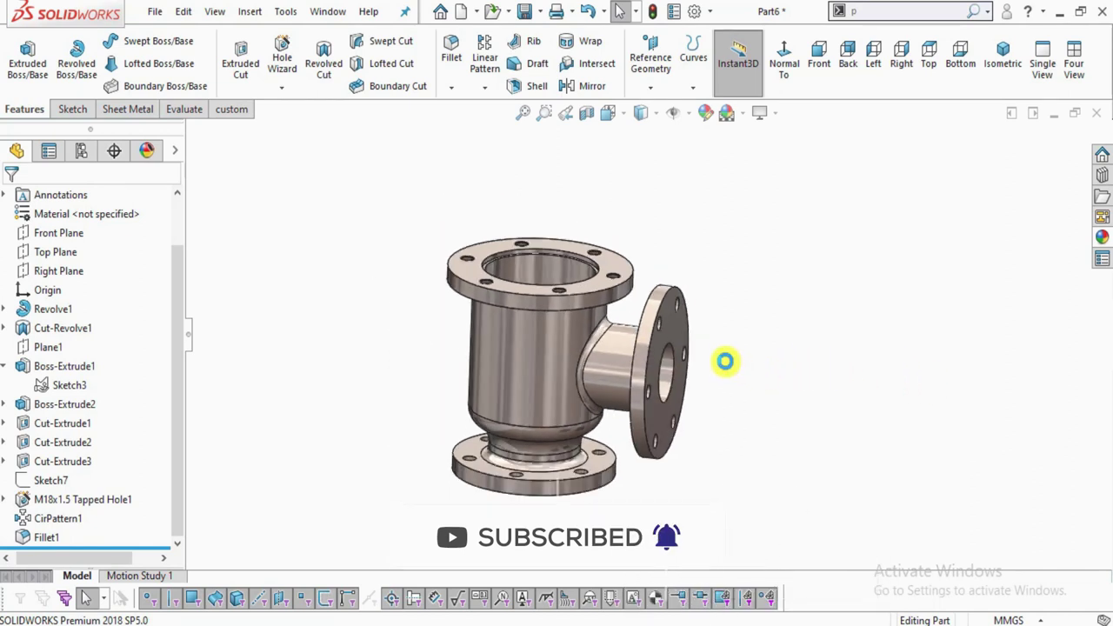